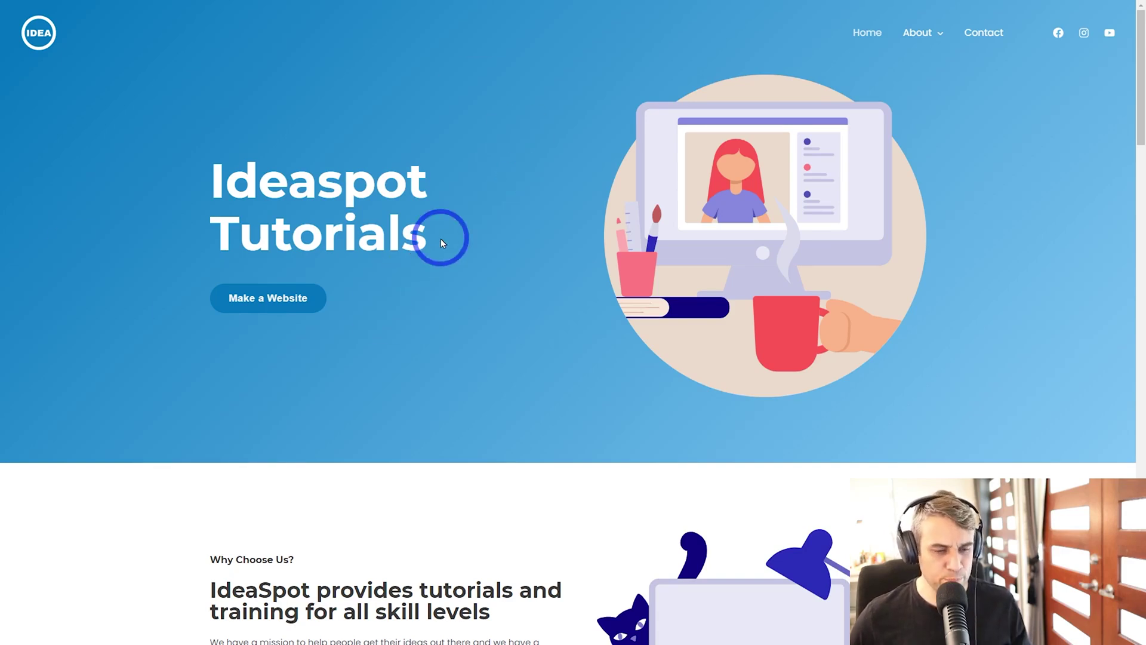
key("F12")
scroll(438, 205, "down", 3)
scroll(439, 209, "up", 3)
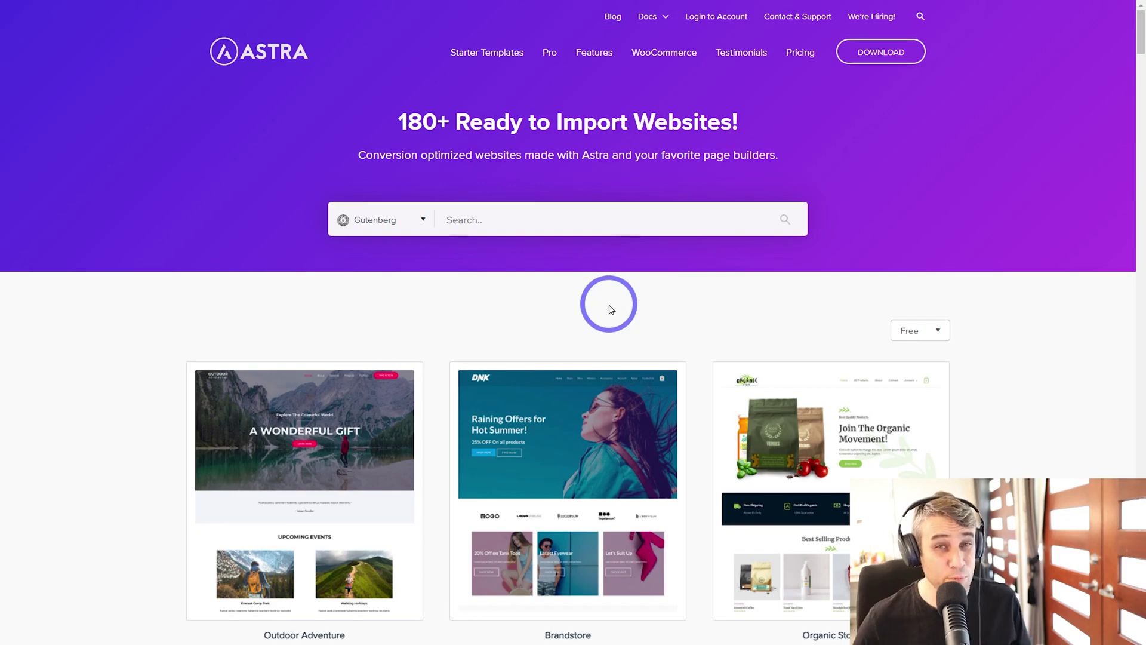
scroll(680, 304, "down", 2)
scroll(679, 305, "up", 2)
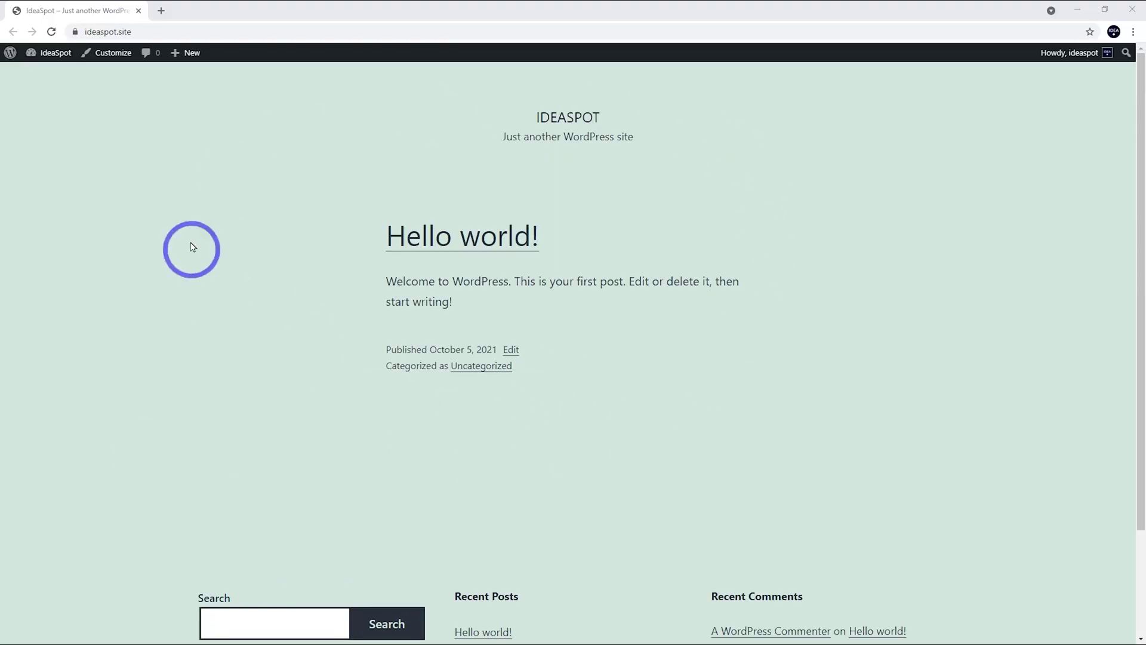
Step: Go to the WordPress dashboard of the site and open the page for adding new themes
mouse_move(48, 54)
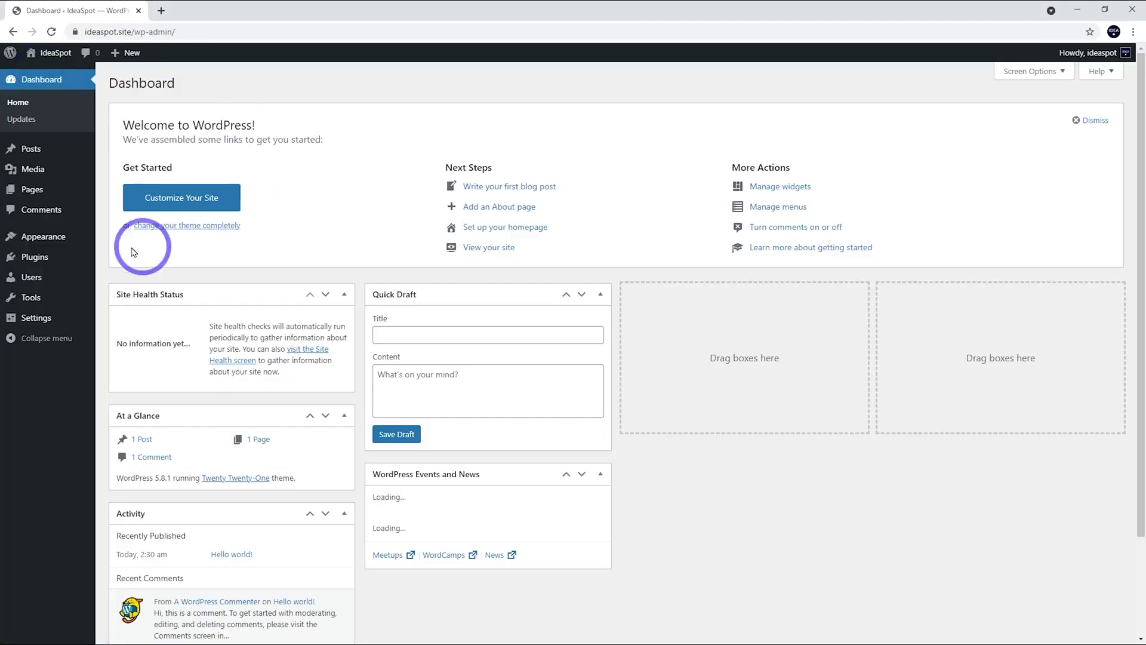
mouse_move(27, 236)
left_click(122, 239)
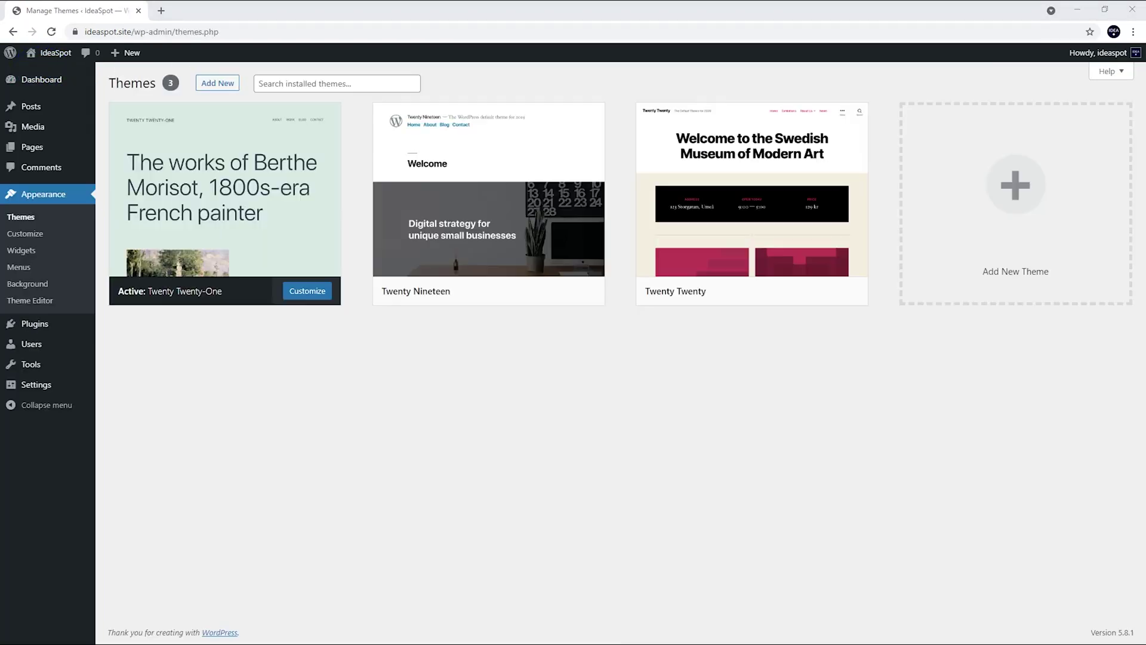
left_click(226, 84)
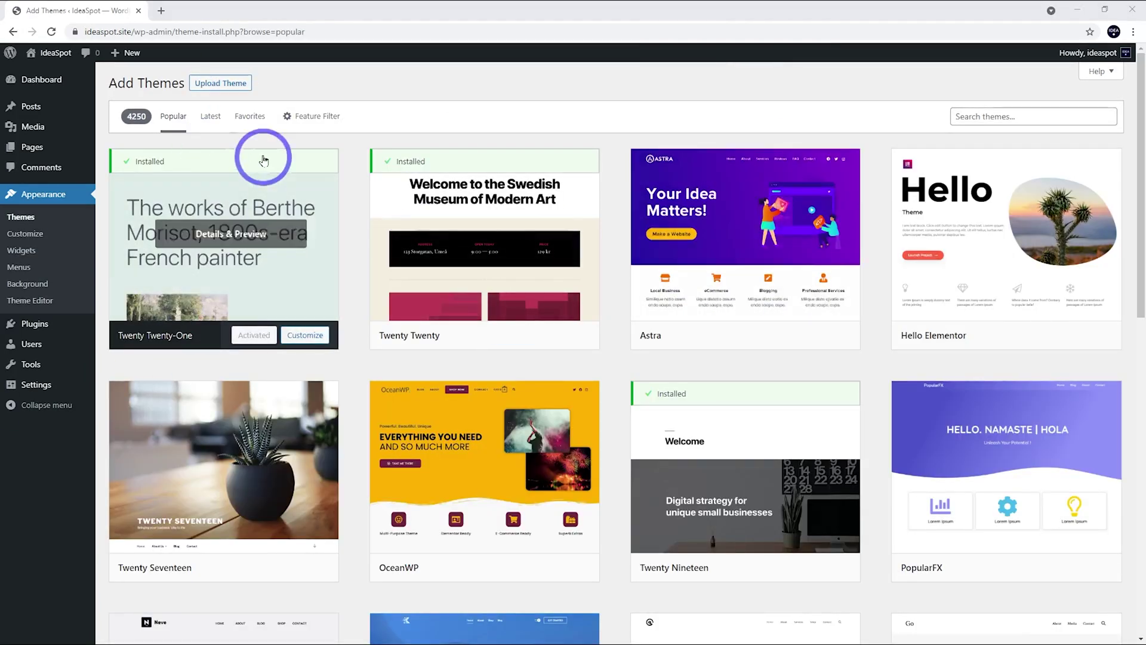
Step: Search the theme directory for "astra", then install and activate the Astra theme
mouse_move(721, 210)
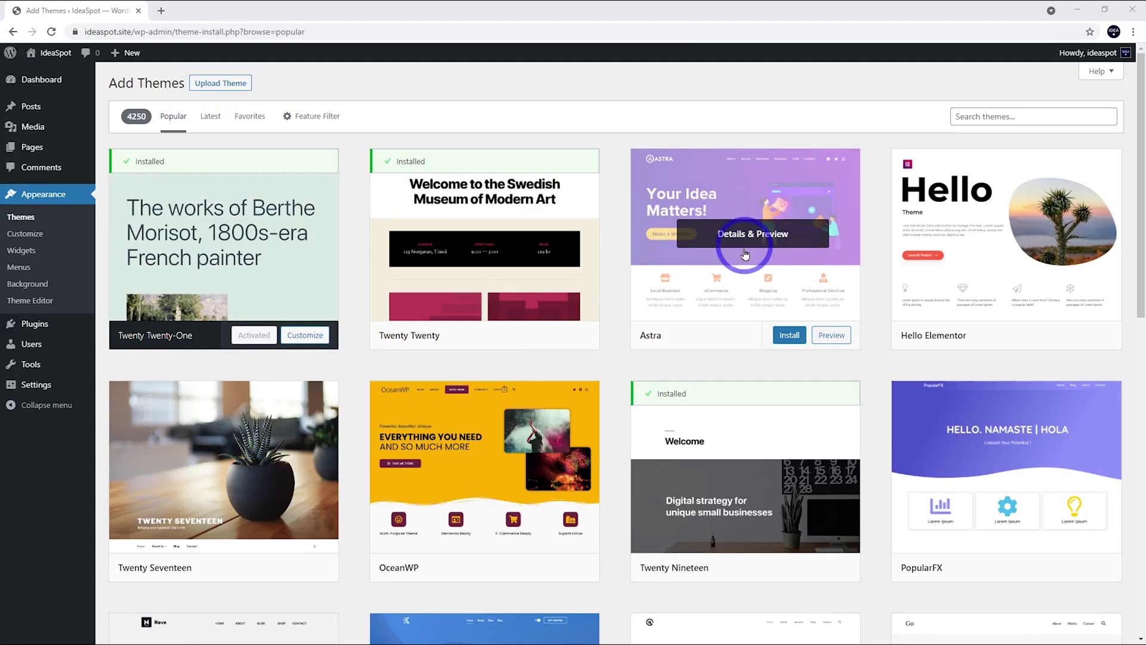
left_click(960, 116)
type("astra")
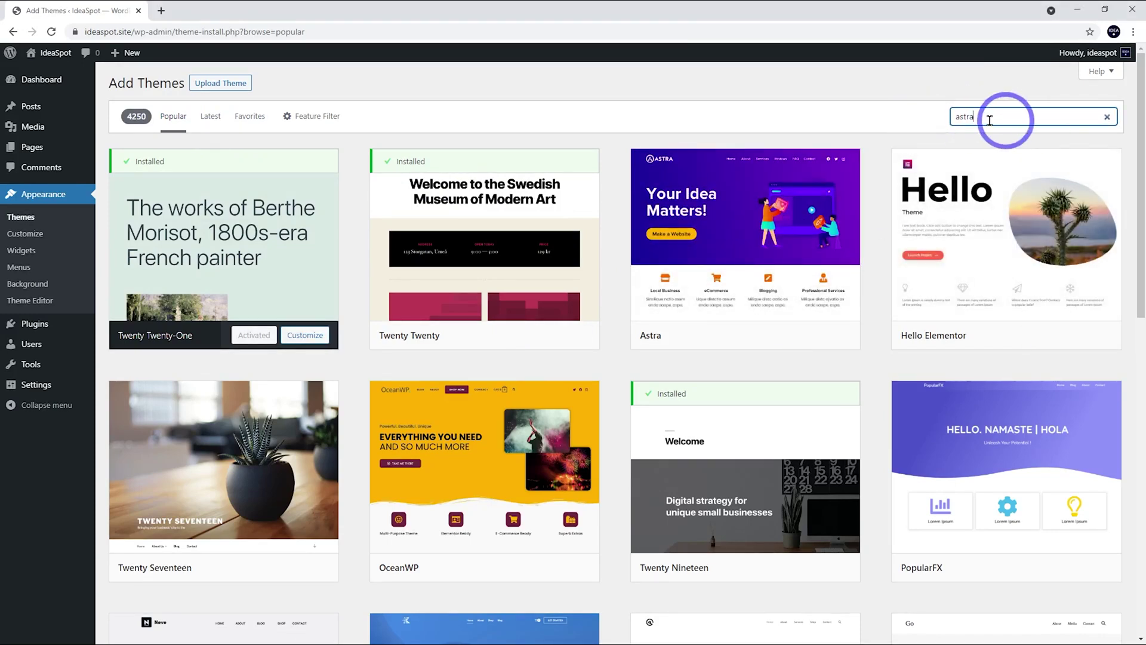
mouse_move(215, 262)
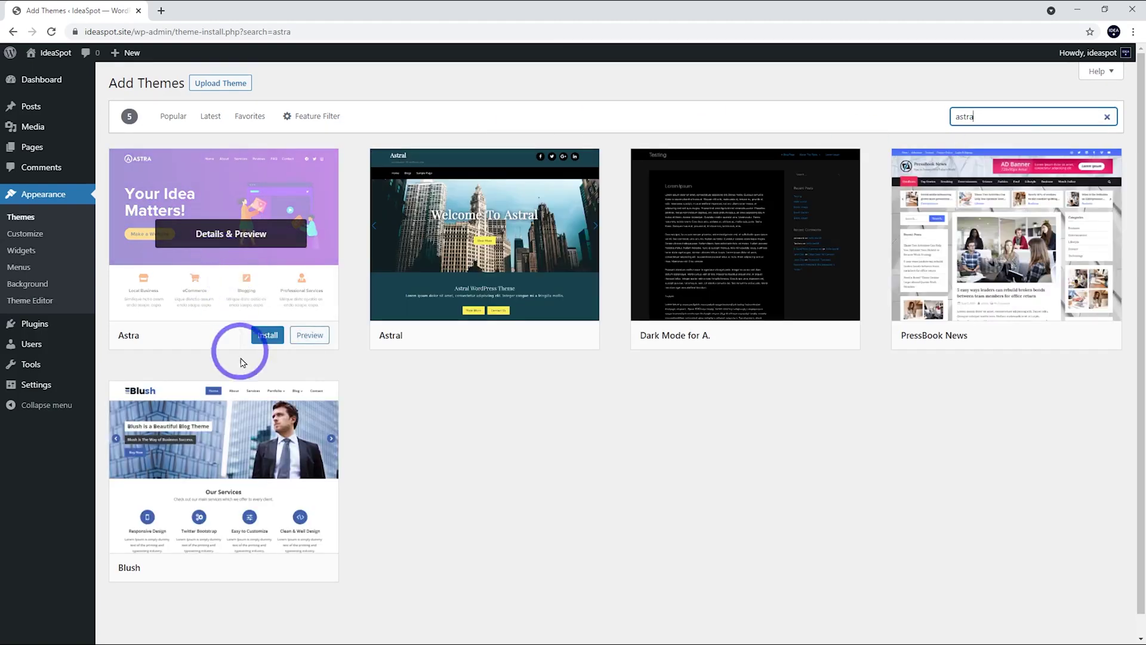
left_click(262, 336)
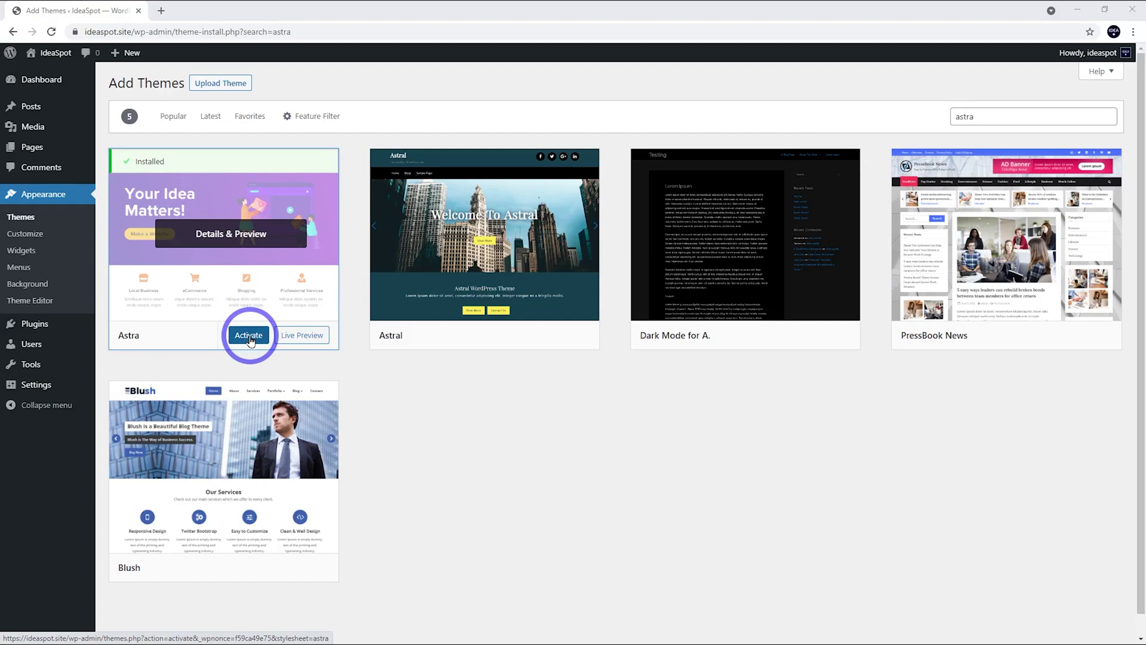
left_click(248, 336)
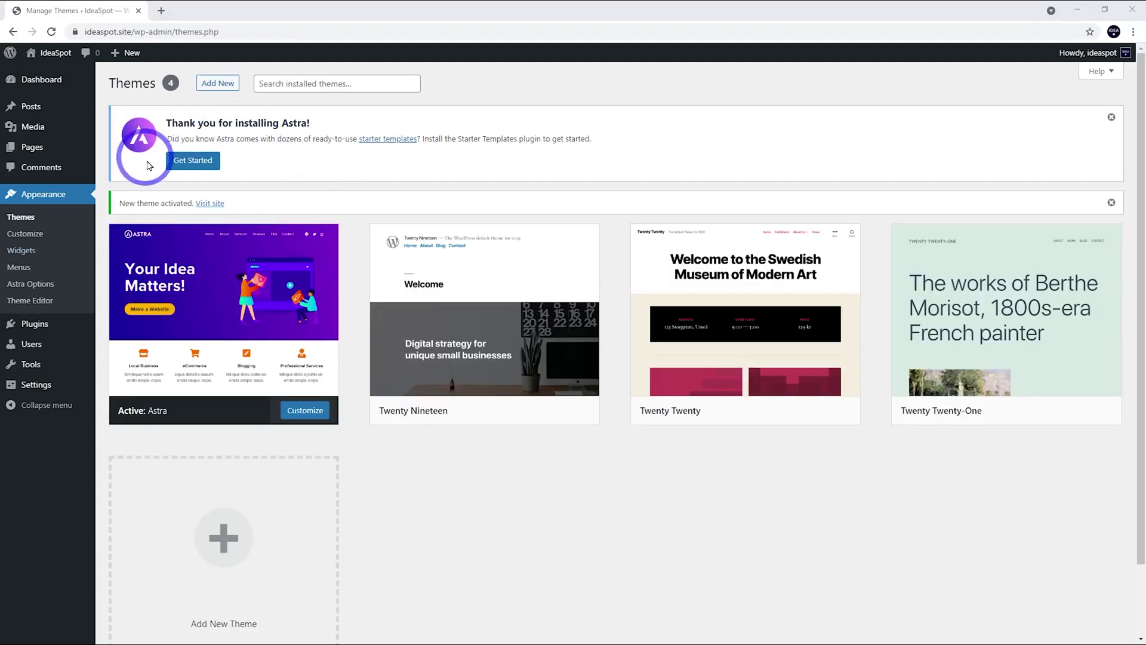
Step: Get started with Astra's Starter Templates and select Gutenberg as the page builder
left_click(191, 161)
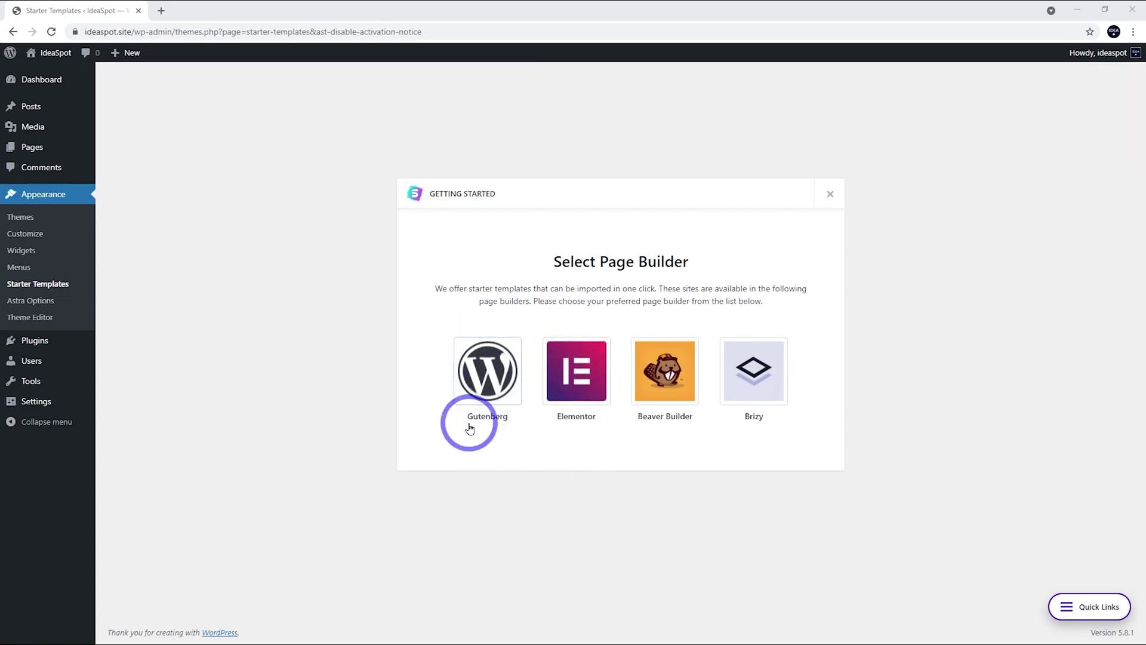
left_click(487, 378)
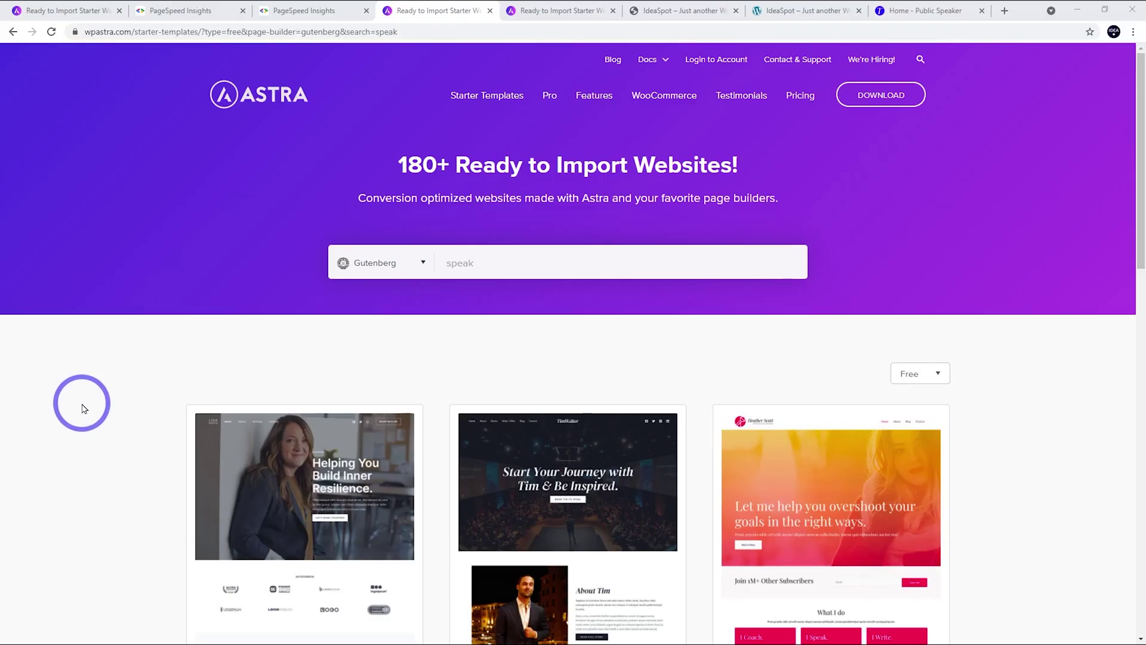
Step: Examine the available page builders and the free Gutenberg speaker templates on the Astra starter templates website
left_click(370, 264)
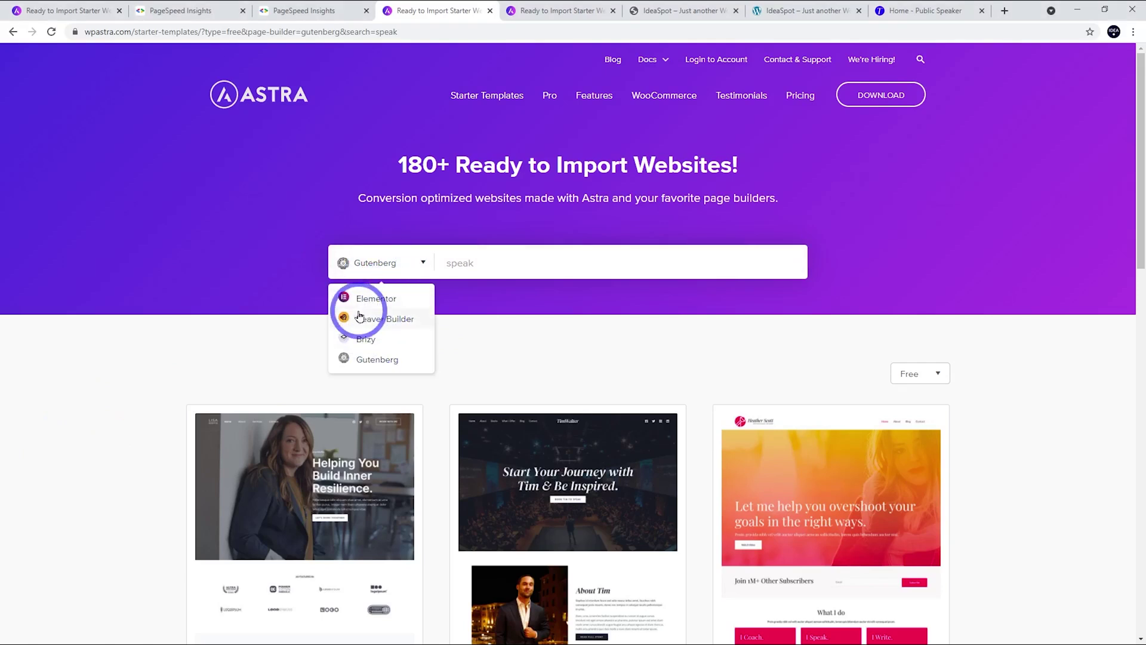
left_click(233, 387)
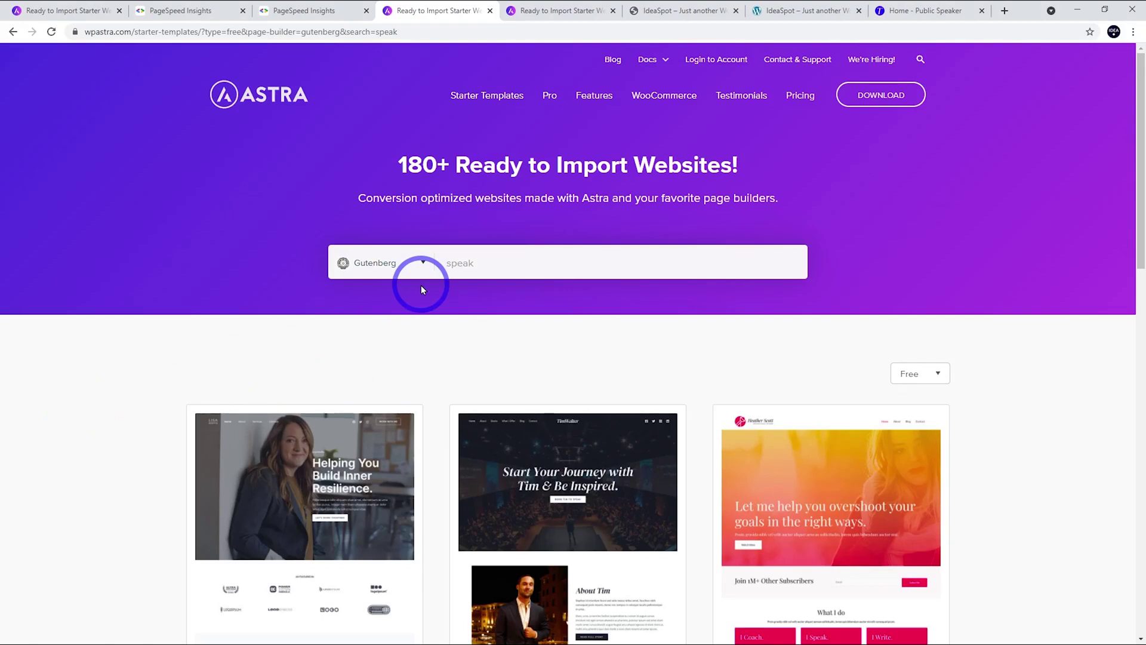
scroll(420, 284, "down", 1)
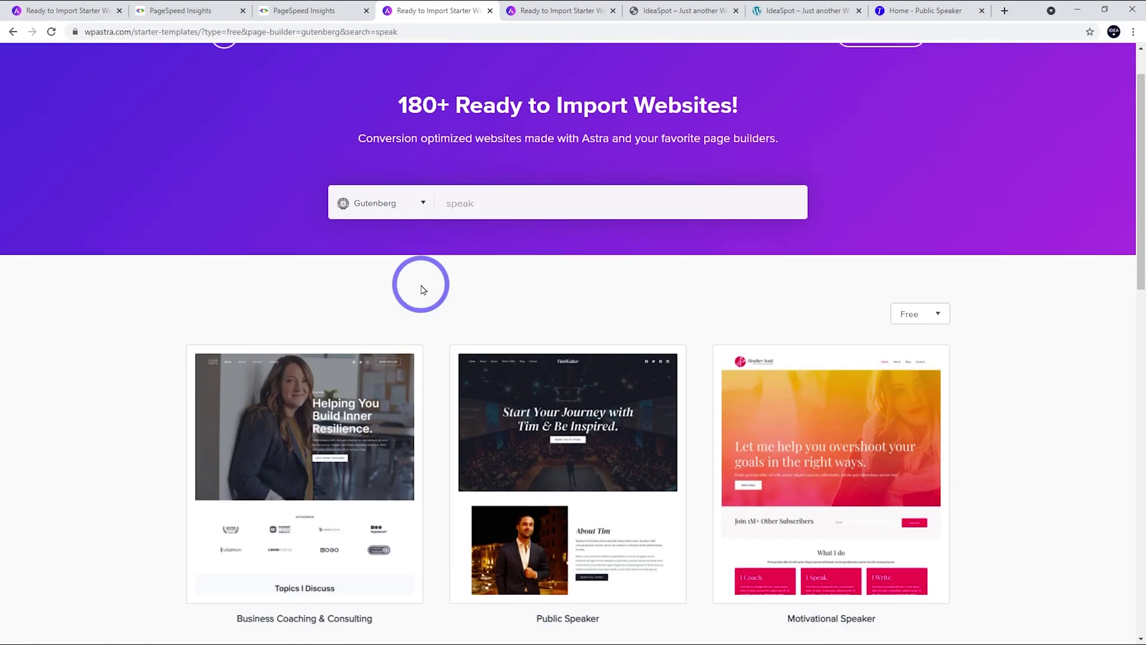
scroll(420, 284, "up", 1)
left_click(444, 255)
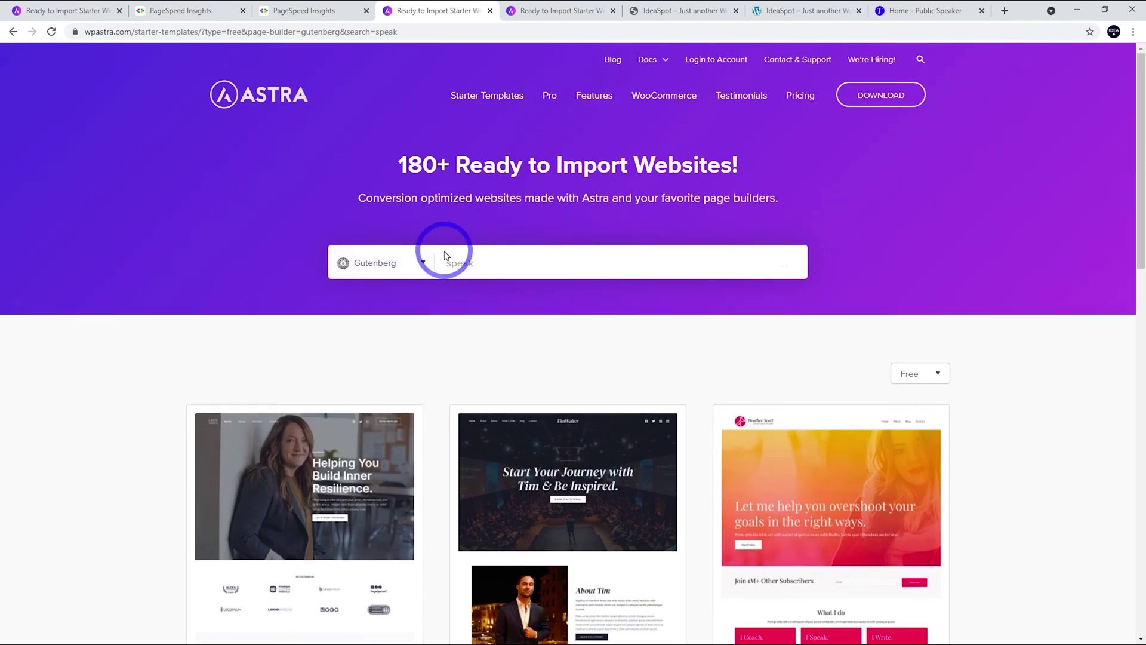
scroll(392, 299, "down", 1)
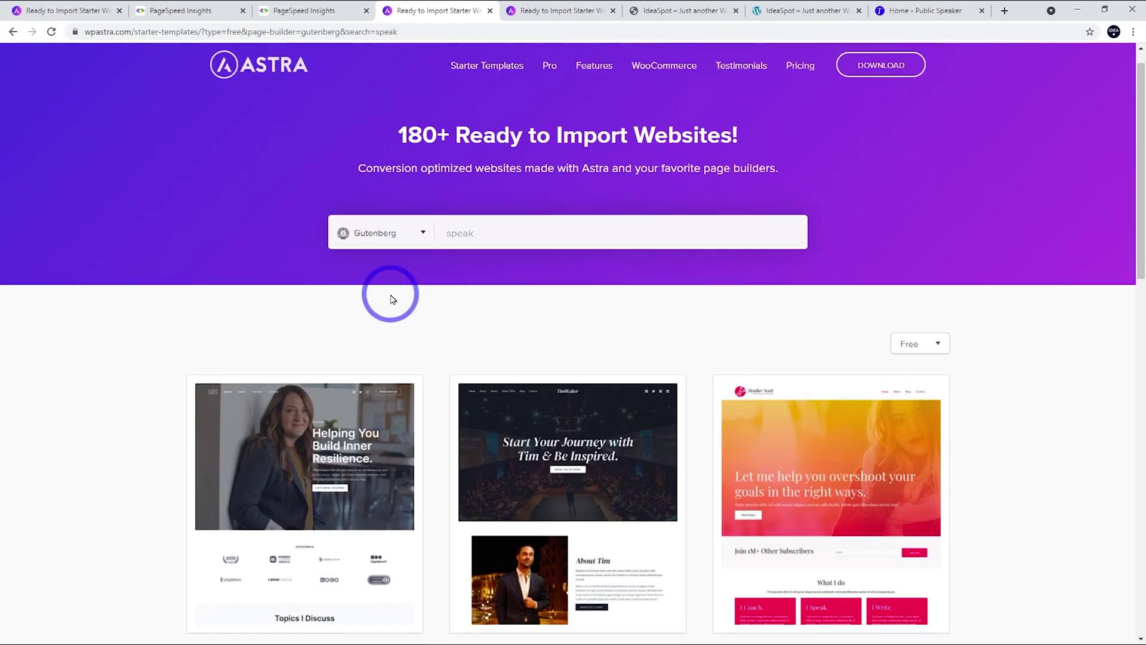
scroll(392, 299, "down", 3)
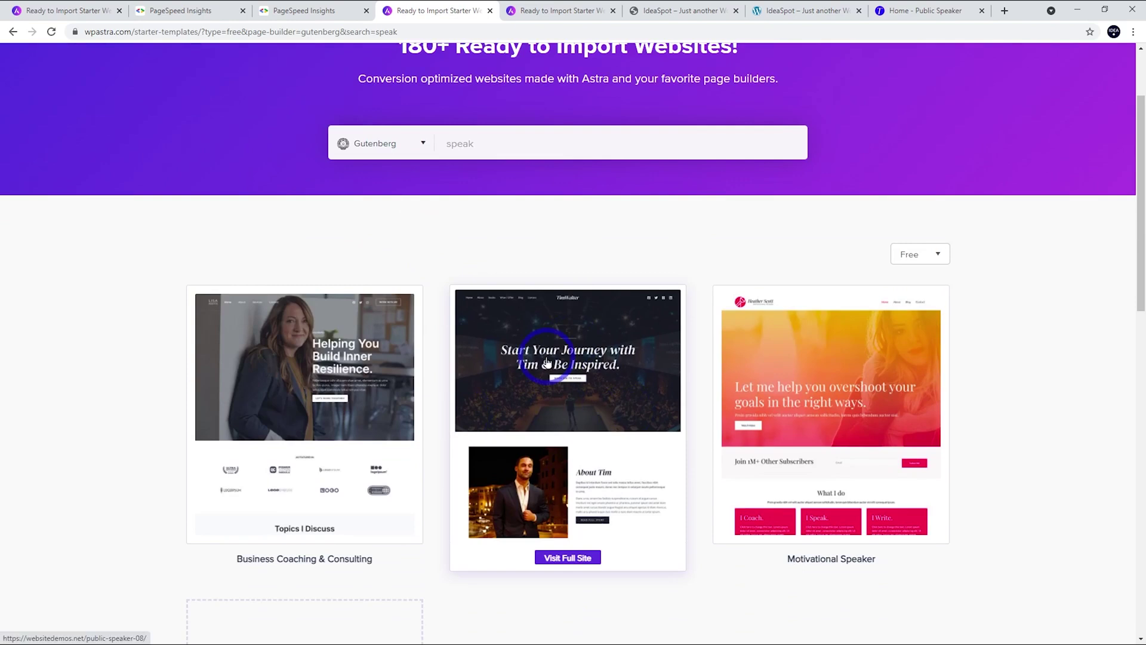
scroll(543, 388, "up", 3)
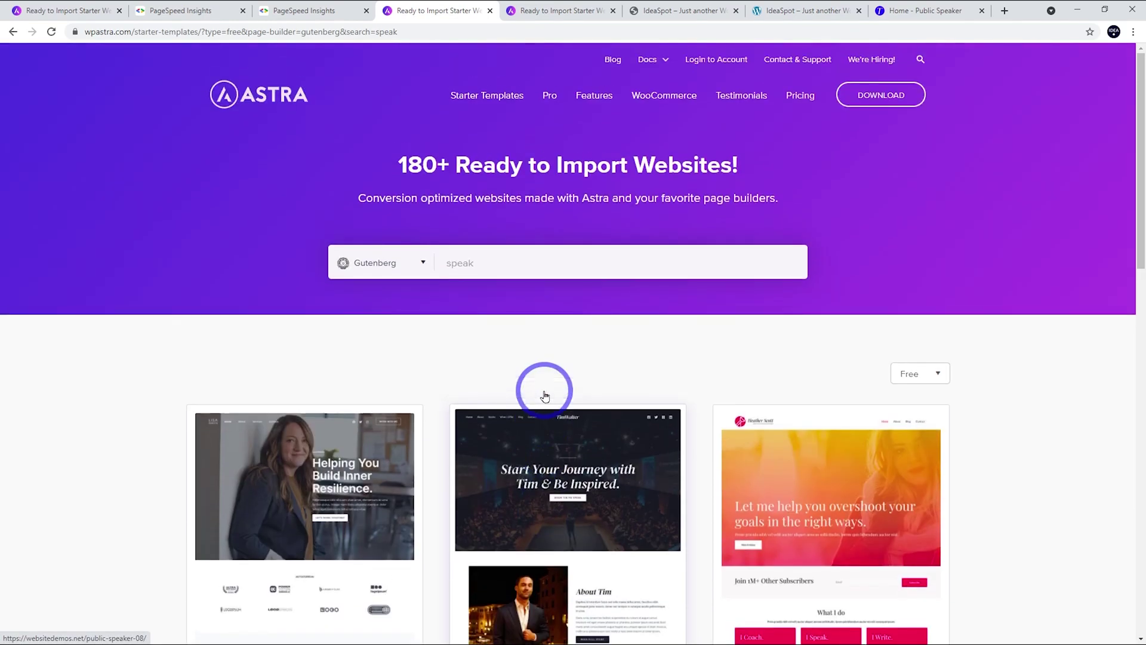
scroll(546, 417, "down", 3)
scroll(548, 397, "up", 1)
scroll(418, 268, "up", 3)
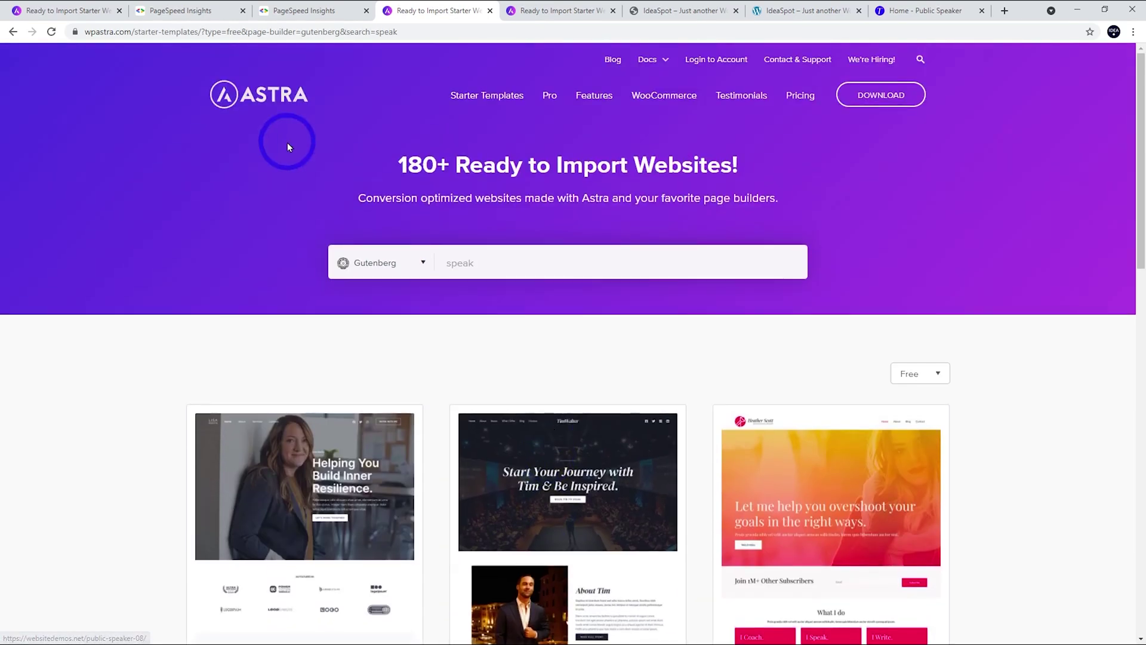
scroll(400, 196, "down", 3)
scroll(418, 197, "up", 1)
Step: Compare the free Elementor speaker templates and view the Public Speaker template imported on the two IdeaSpot sites
left_click(560, 12)
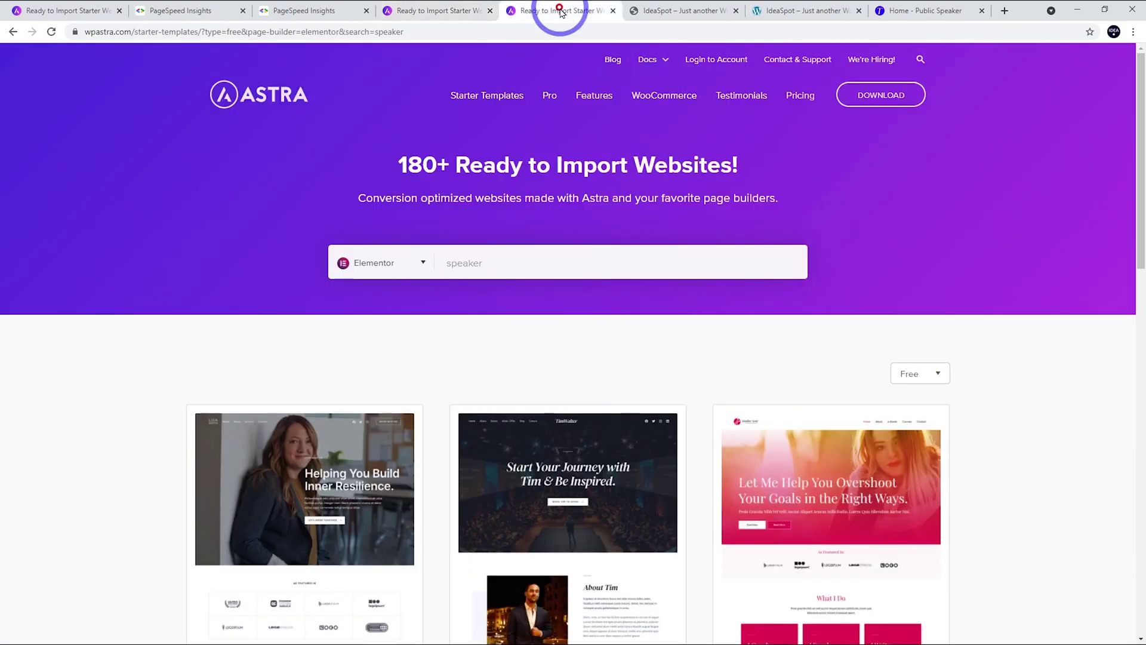
scroll(552, 306, "down", 2)
scroll(552, 299, "down", 1)
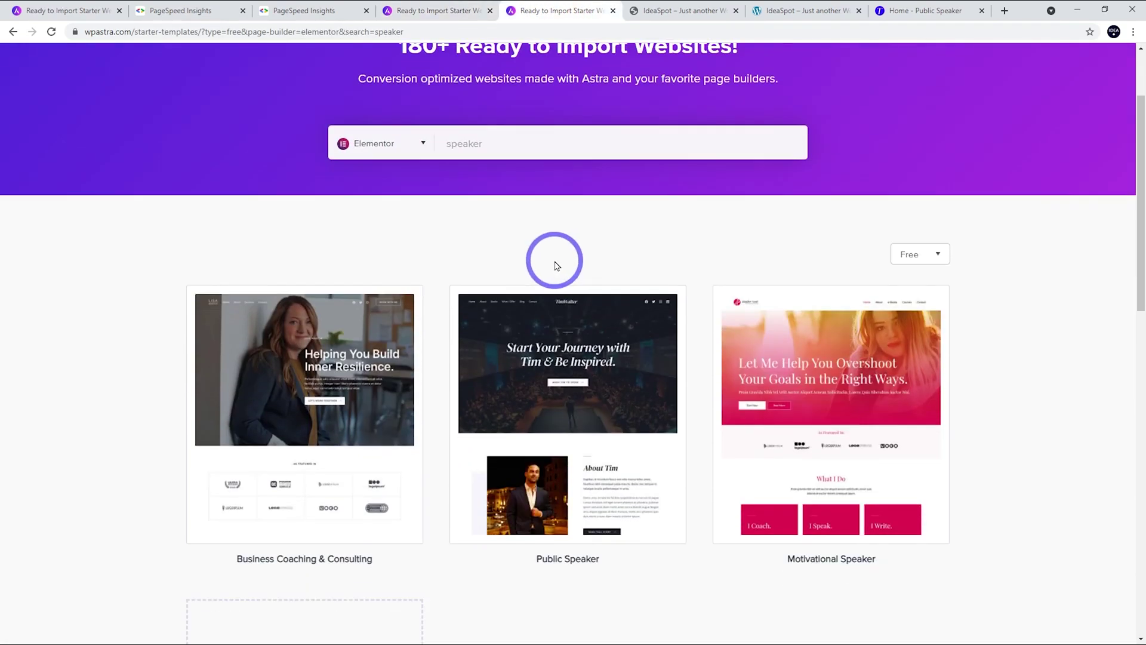
scroll(557, 258, "up", 2)
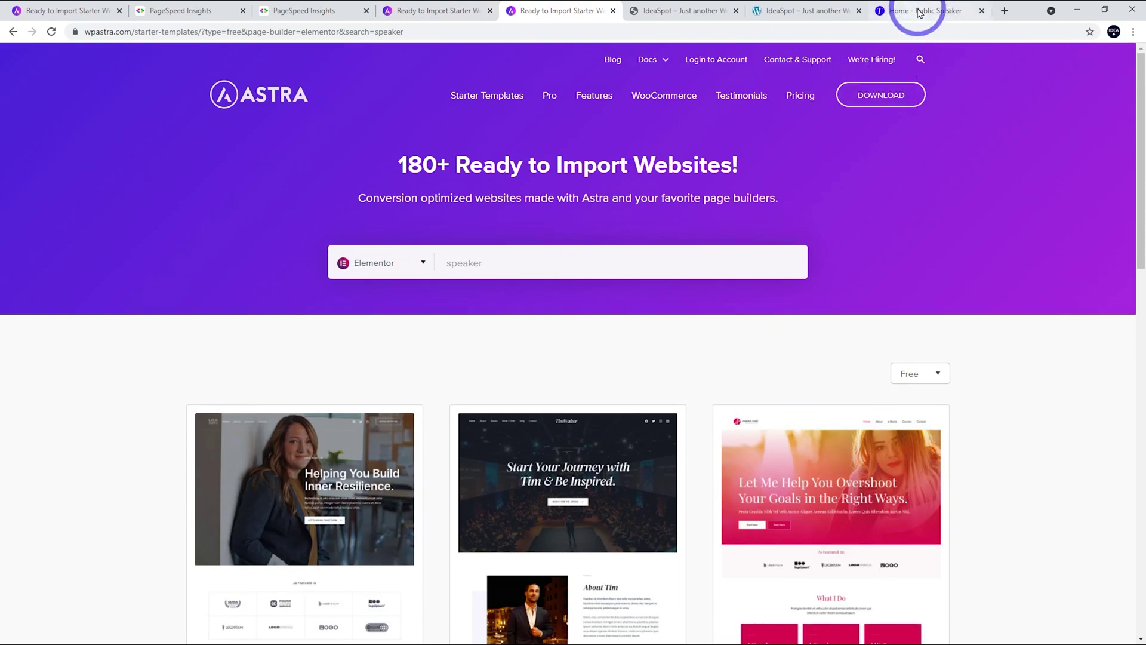
left_click(799, 11)
scroll(687, 234, "down", 2)
left_click(681, 10)
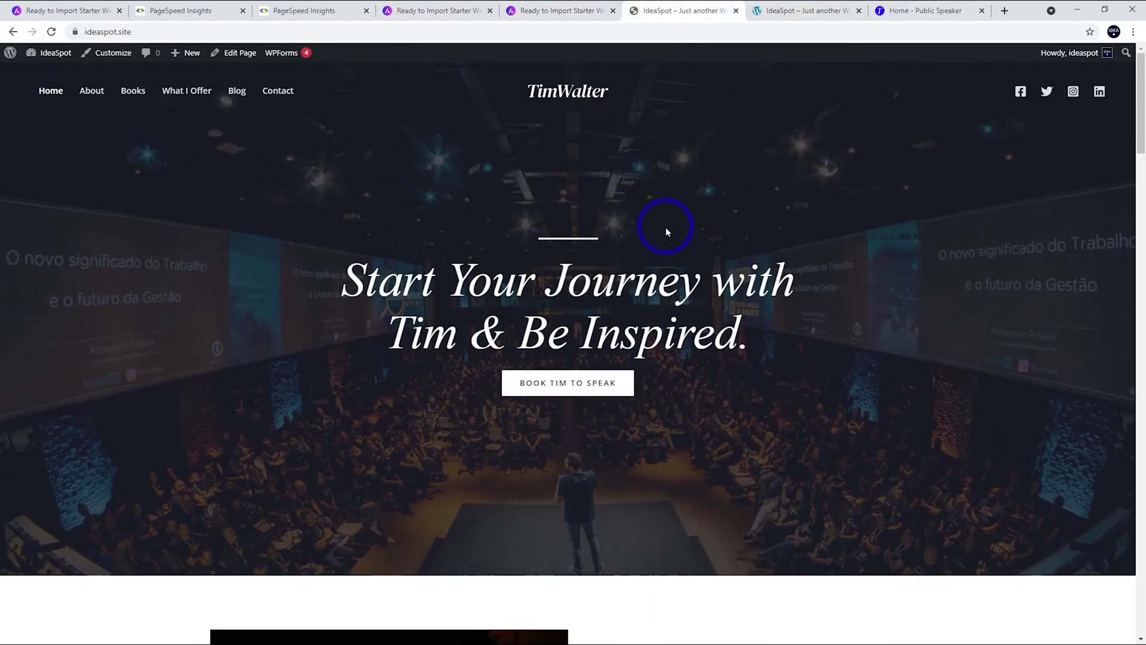
Step: Compare the mobile PageSpeed Insights results of ideaspot.site and test.ideaspot.site, and return to the Gutenberg speaker templates
left_click(198, 12)
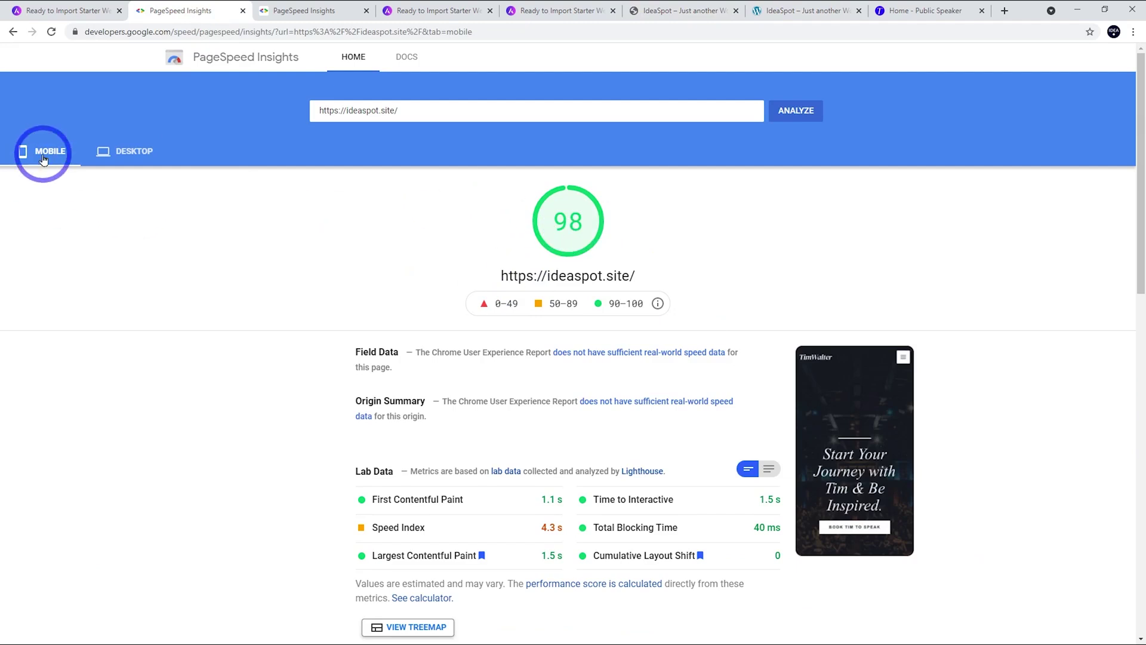
left_click(314, 9)
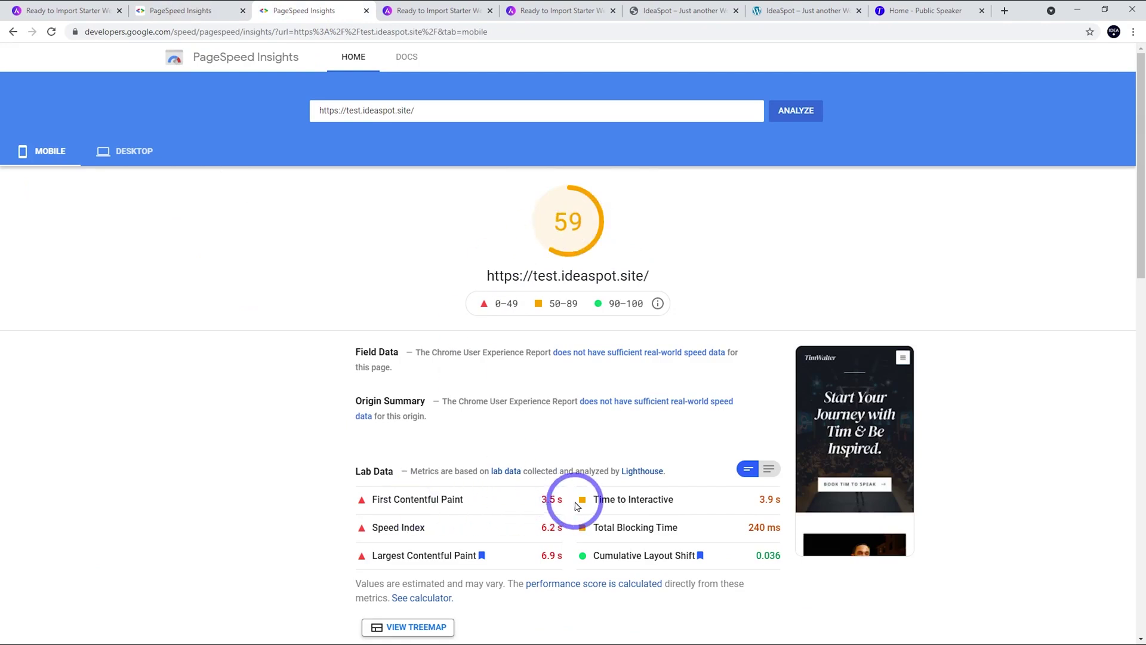
left_click(196, 14)
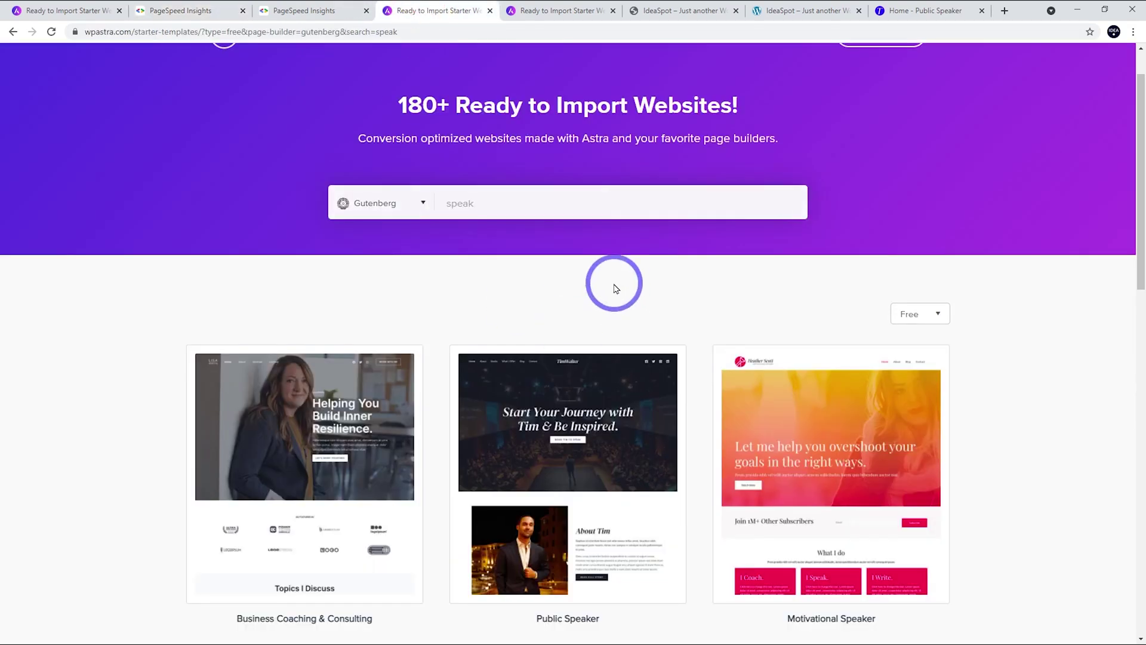
scroll(609, 292, "down", 1)
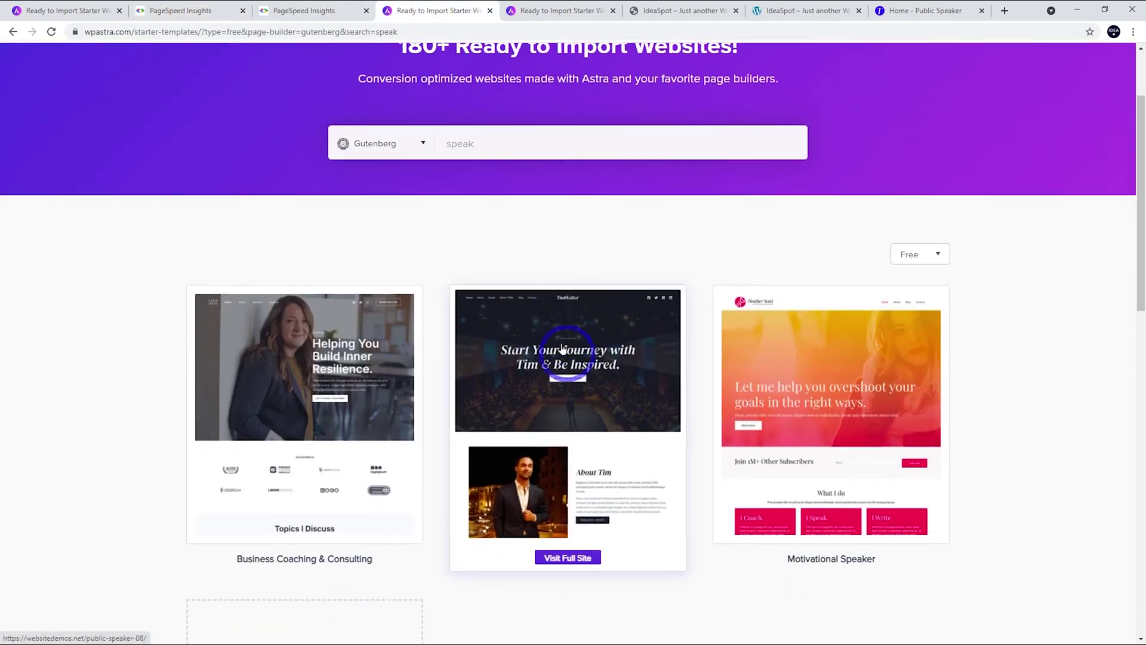
scroll(591, 436, "up", 2)
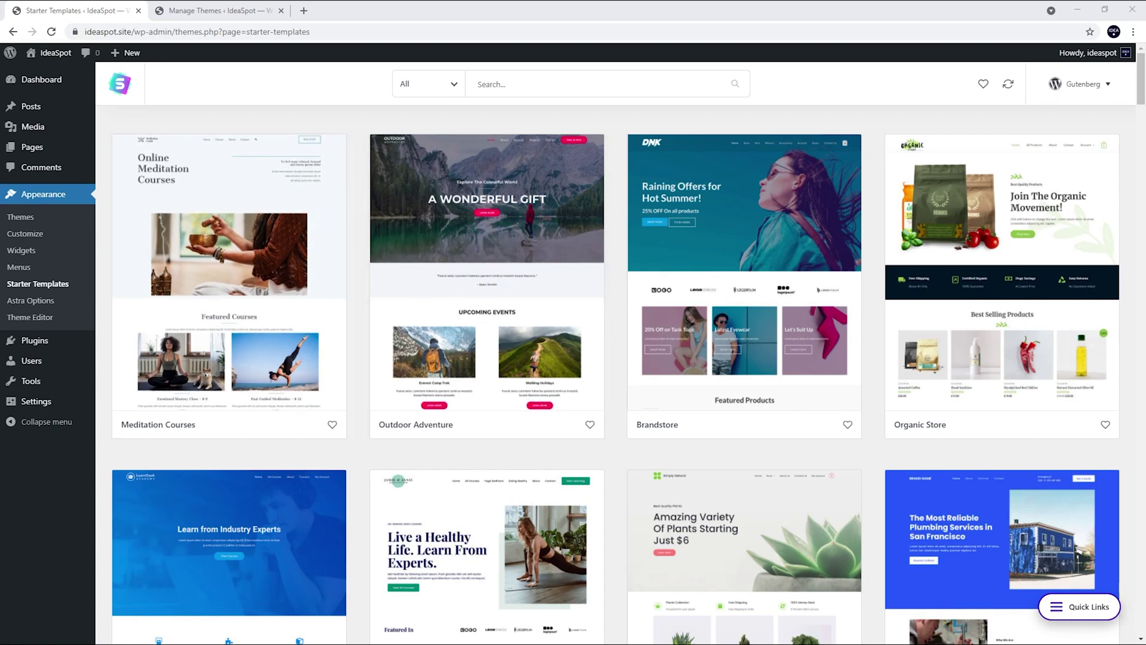
Step: Filter the starter templates in the WordPress dashboard to show only Free ones
left_click(410, 87)
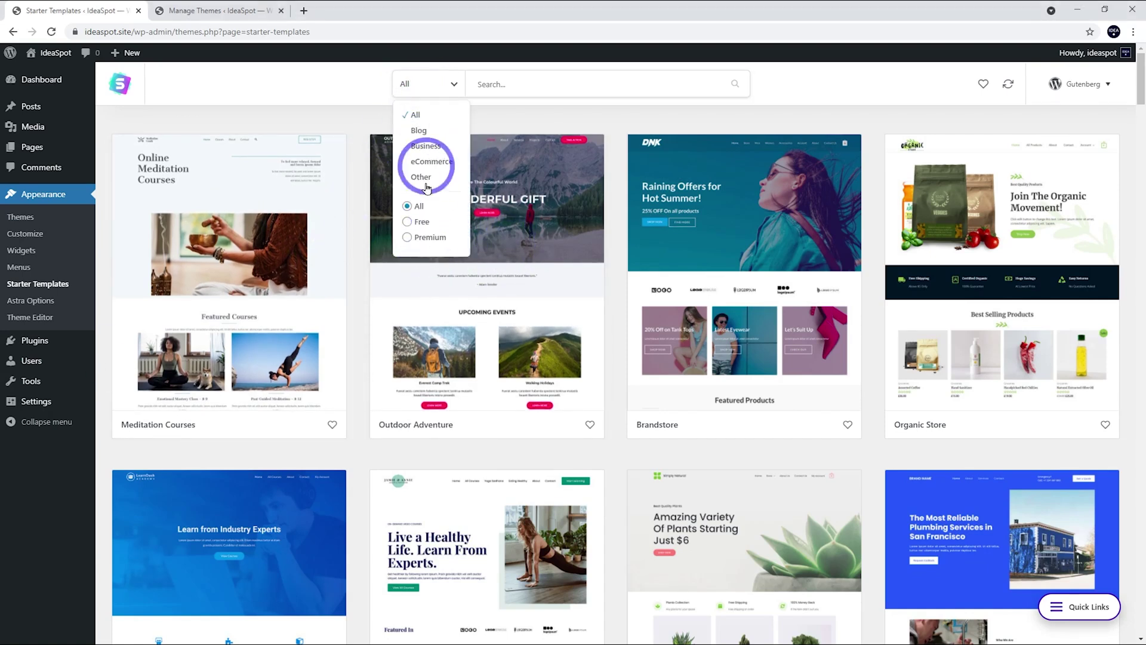
left_click(409, 222)
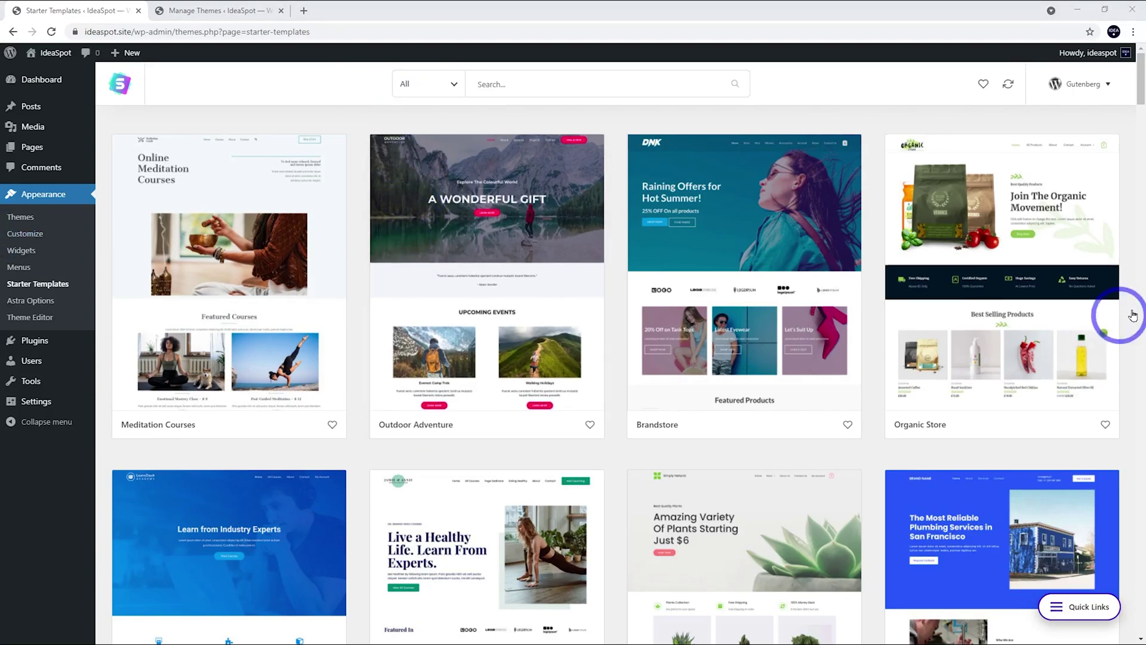
Step: Find the Web Design Agency template among the Gutenberg starter templates and start importing the complete site
left_click(1136, 146)
left_click_drag(1136, 146, 1125, 545)
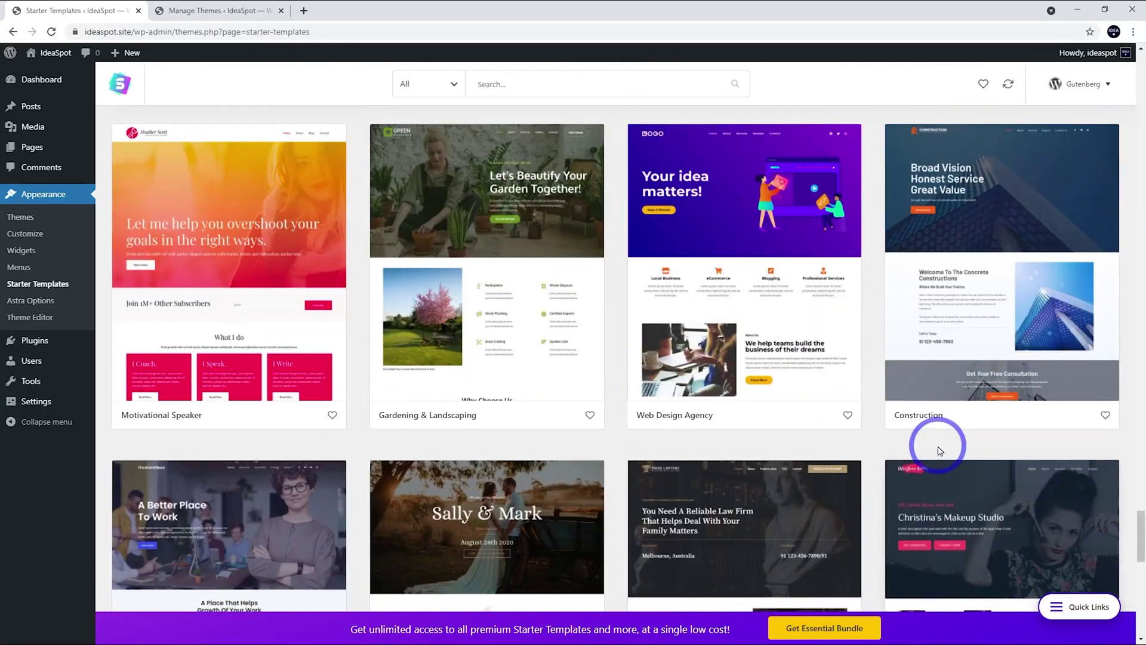
scroll(925, 436, "up", 1)
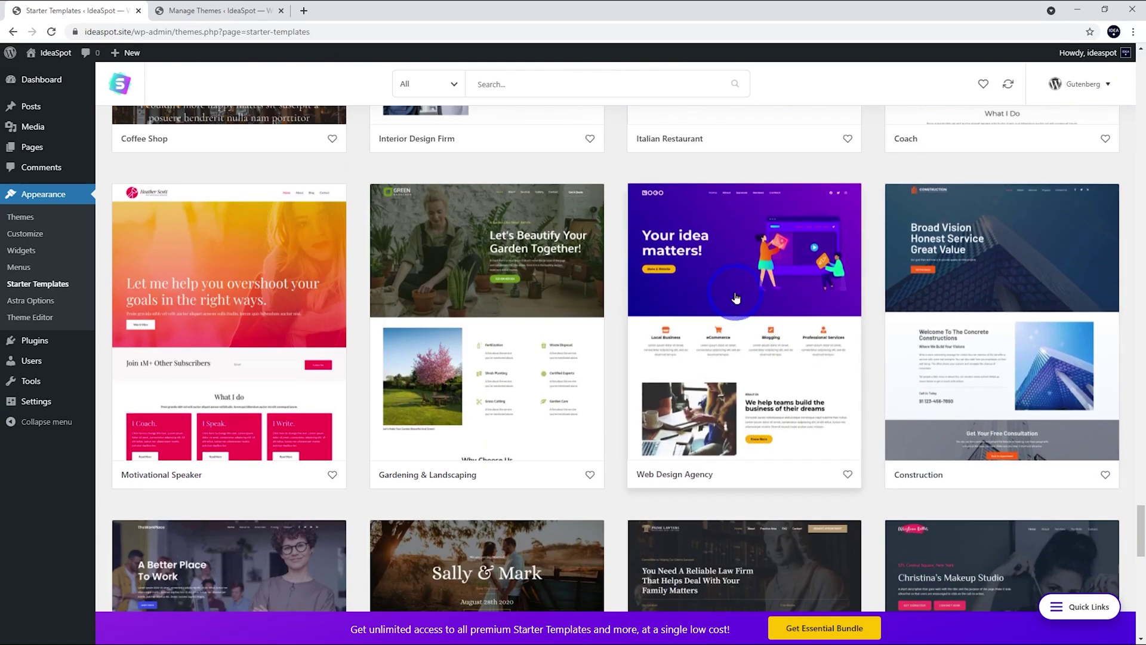
left_click(687, 279)
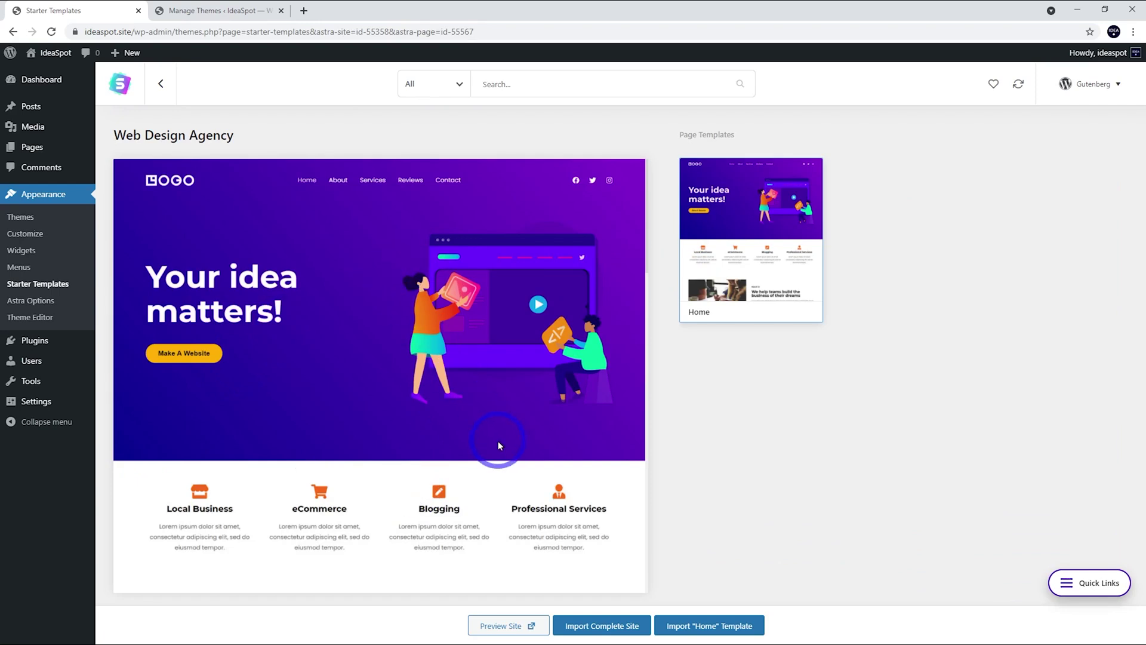
left_click(583, 626)
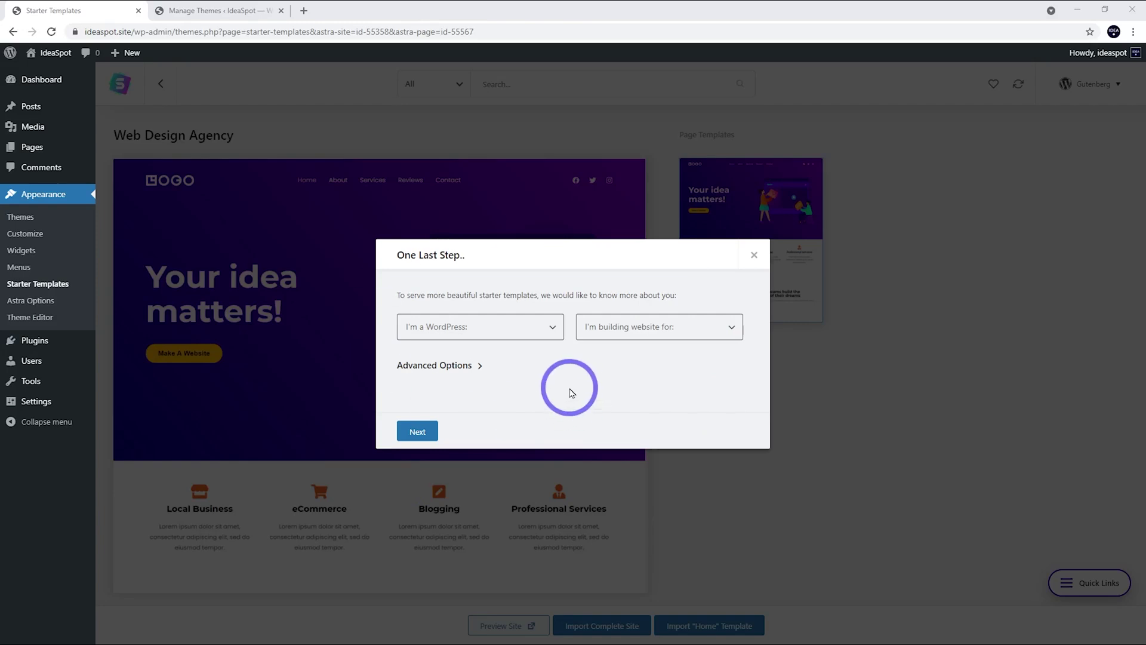
Step: Answer the WordPress experience and website purpose questions, skip the name and email details, and run the template import
left_click(496, 337)
left_click(468, 357)
left_click(682, 323)
left_click(618, 357)
left_click(402, 430)
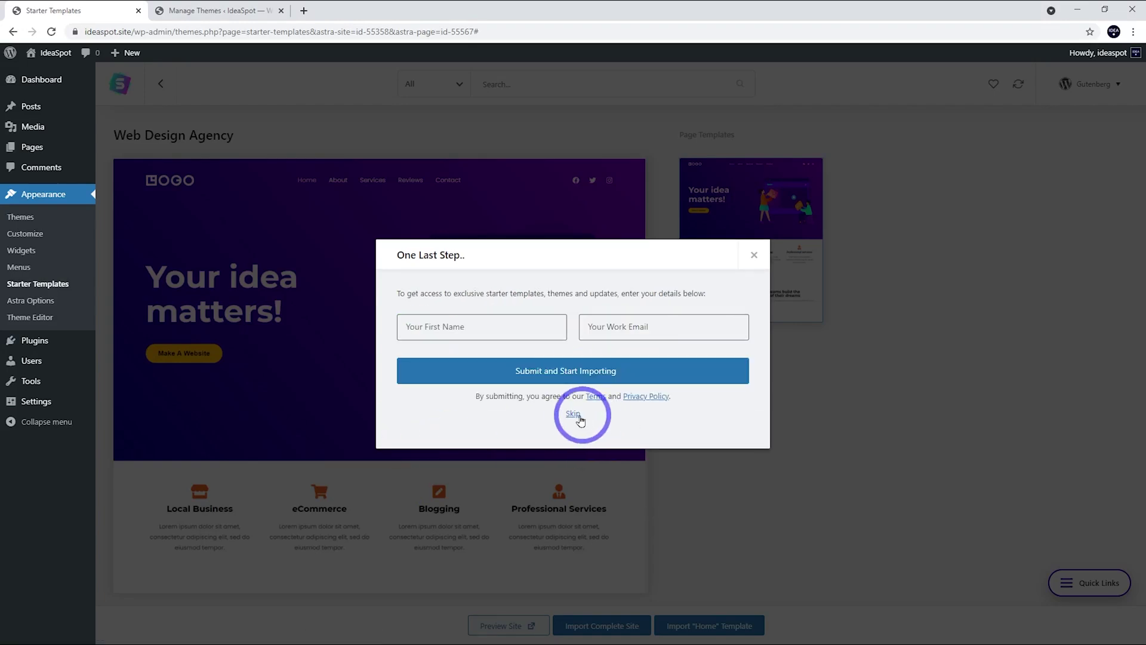
left_click(574, 342)
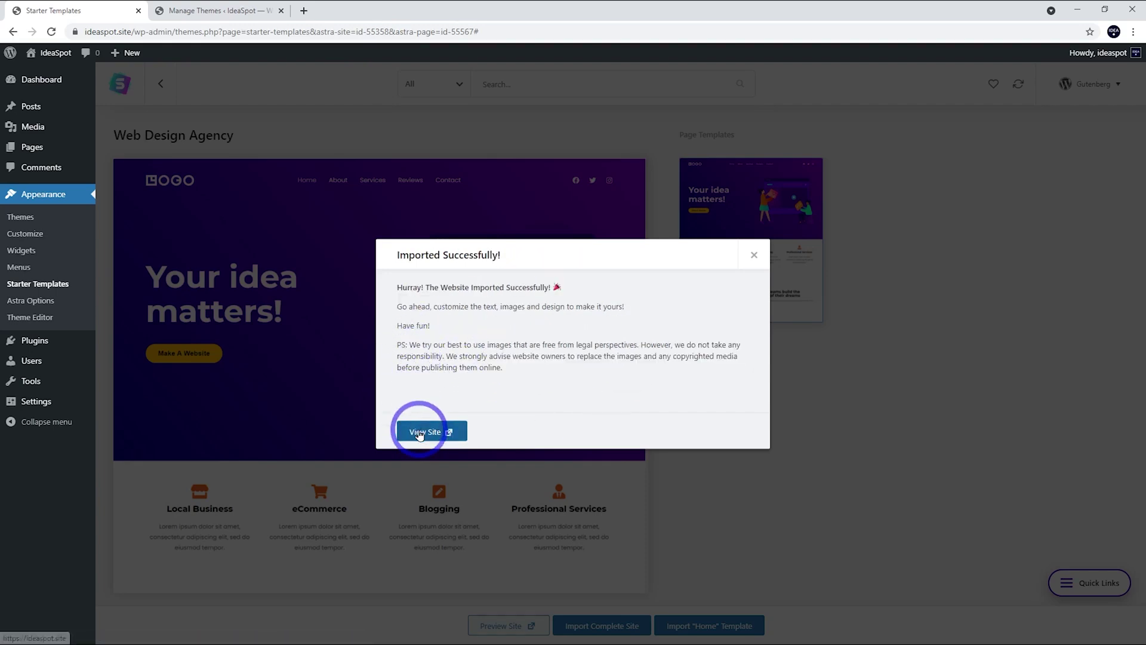
Step: View the imported IdeaSpot home page and check the active theme on the Themes page
left_click(420, 432)
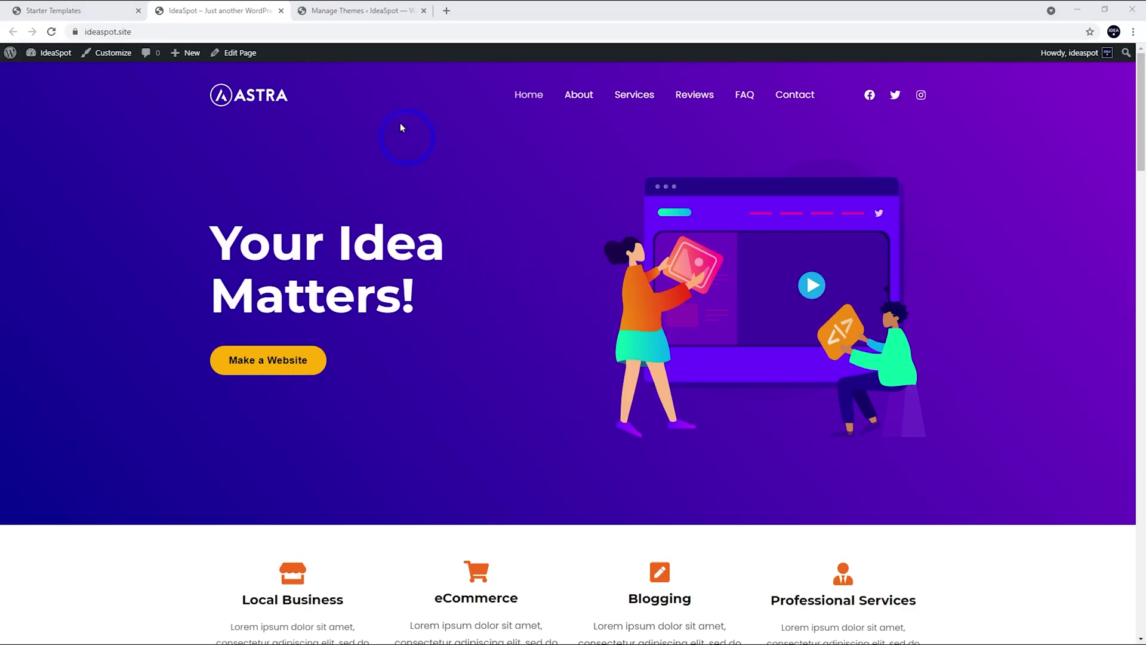
left_click(363, 14)
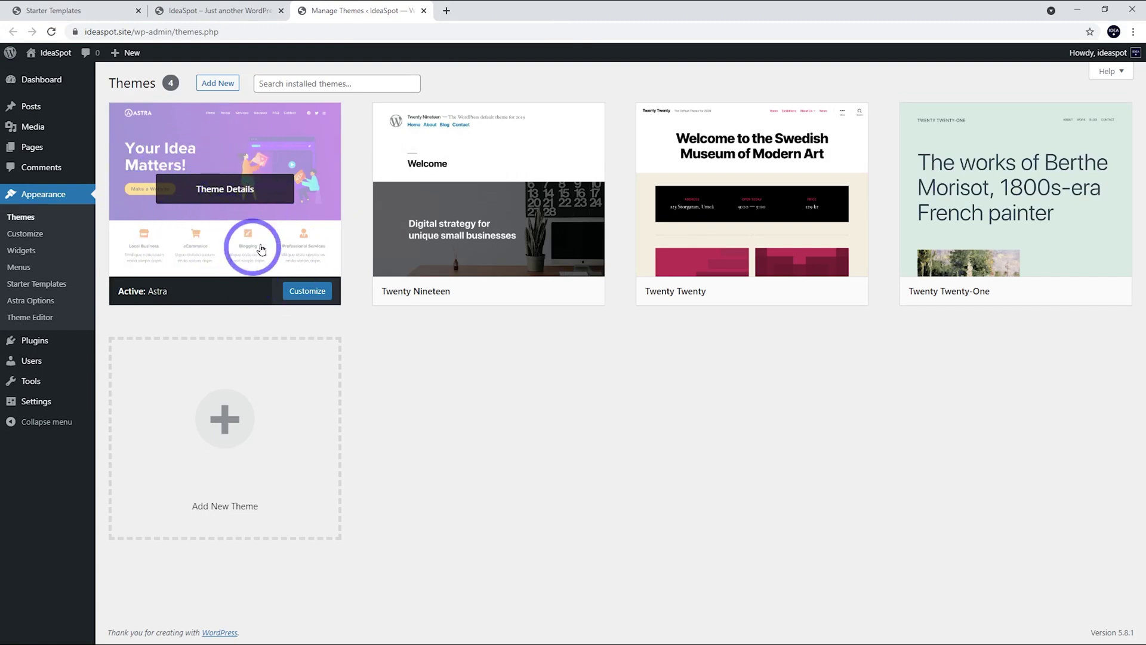
left_click(216, 10)
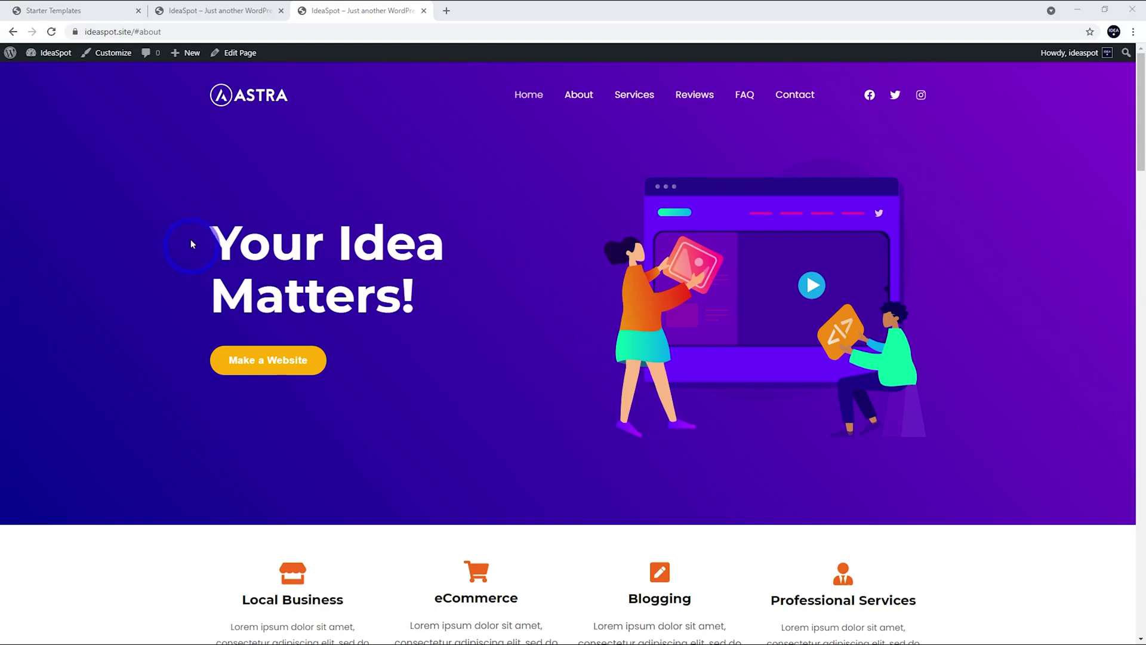
Step: Enable Load Google Fonts Locally and Preload Local Fonts in the theme customizer's Performance settings
left_click(108, 53, "ctrl")
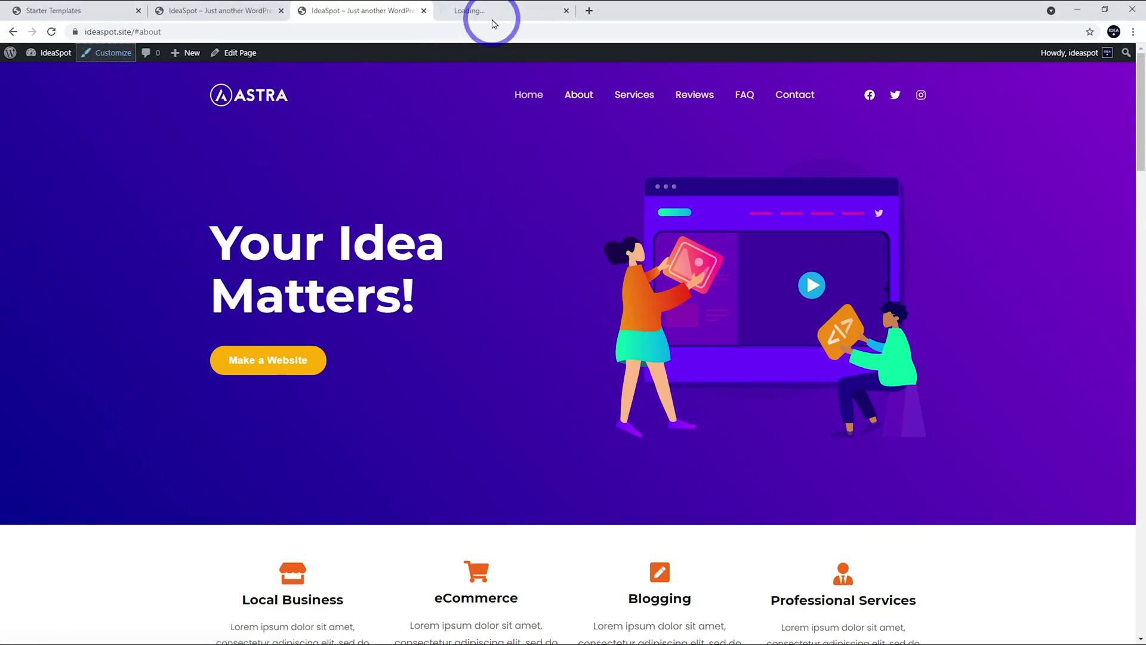
left_click(490, 19)
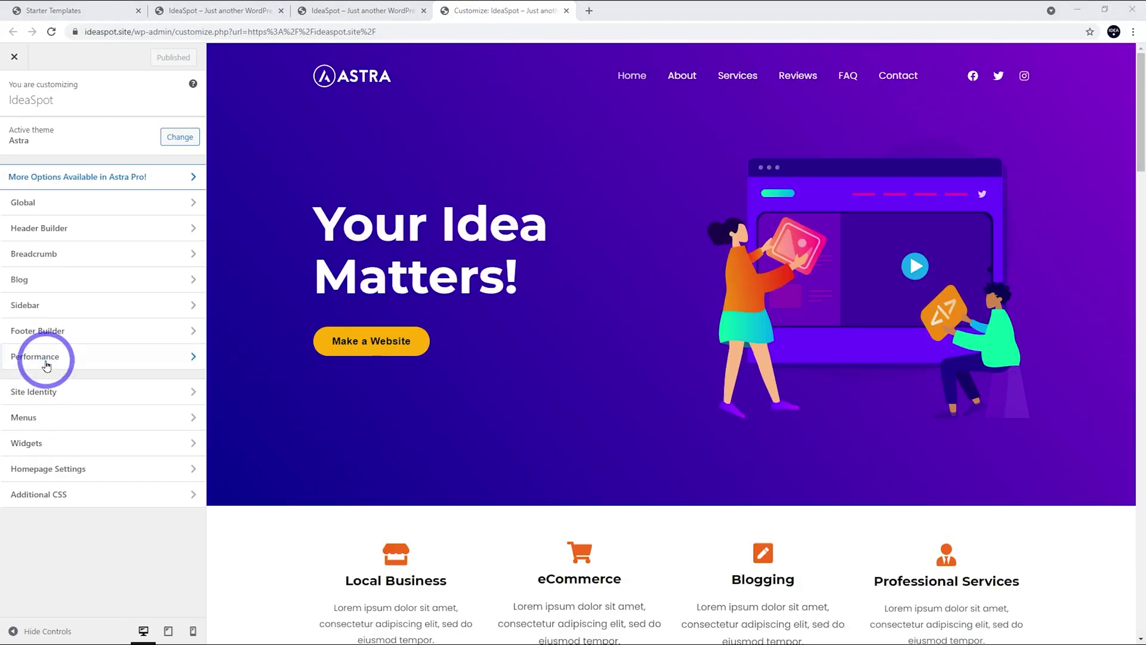
left_click(46, 364)
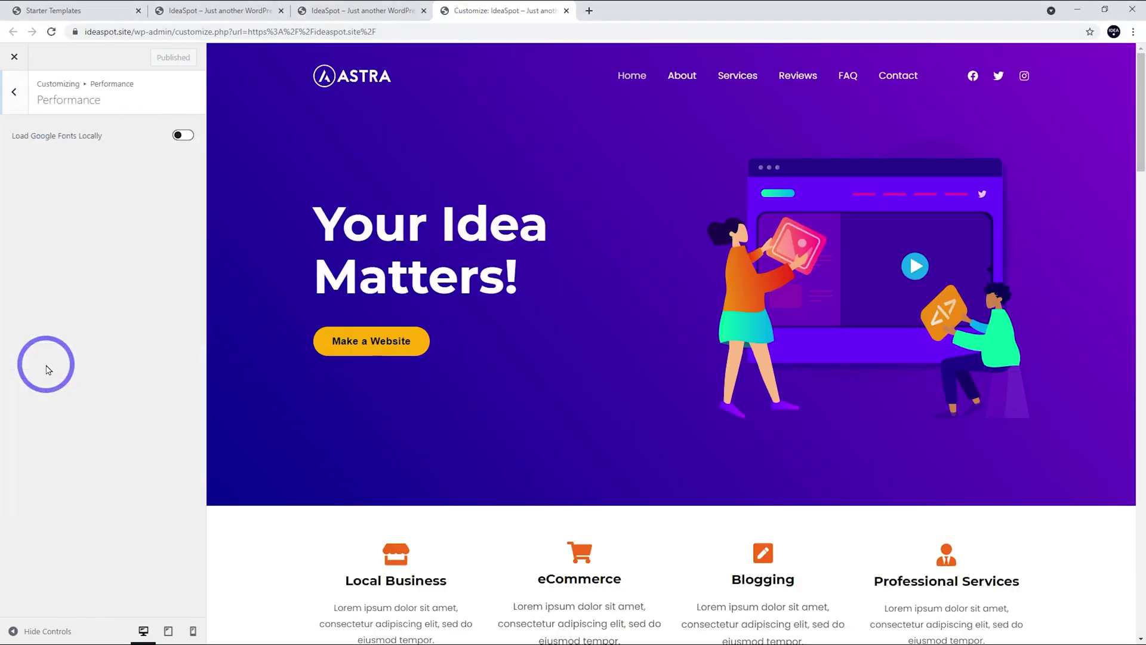
left_click(179, 135)
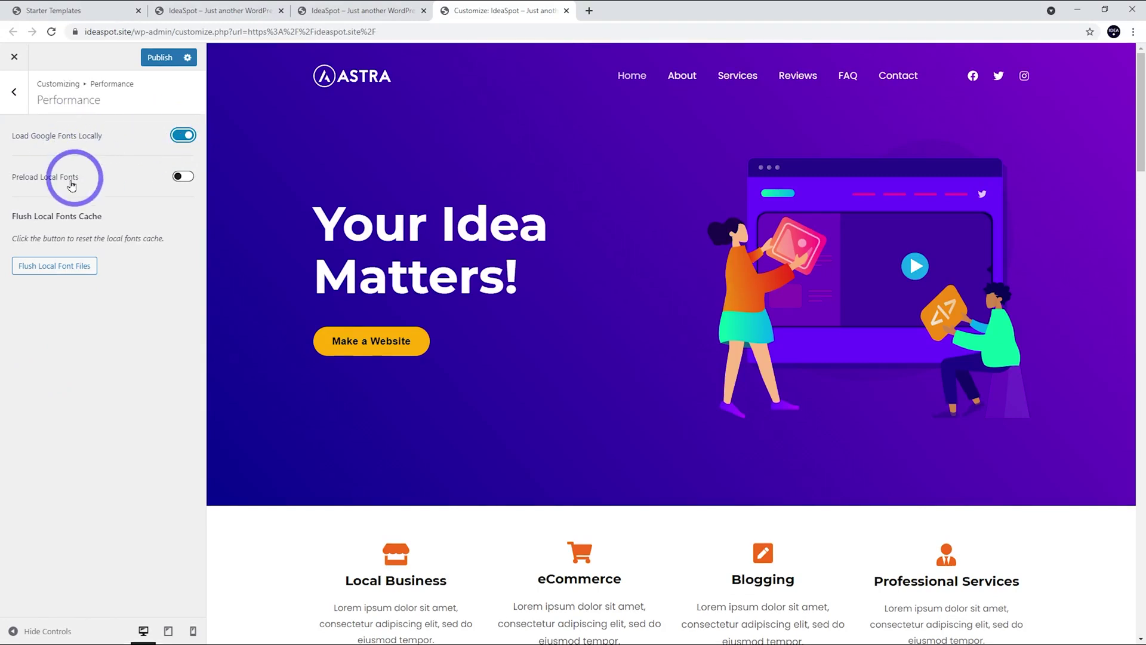
left_click(178, 178)
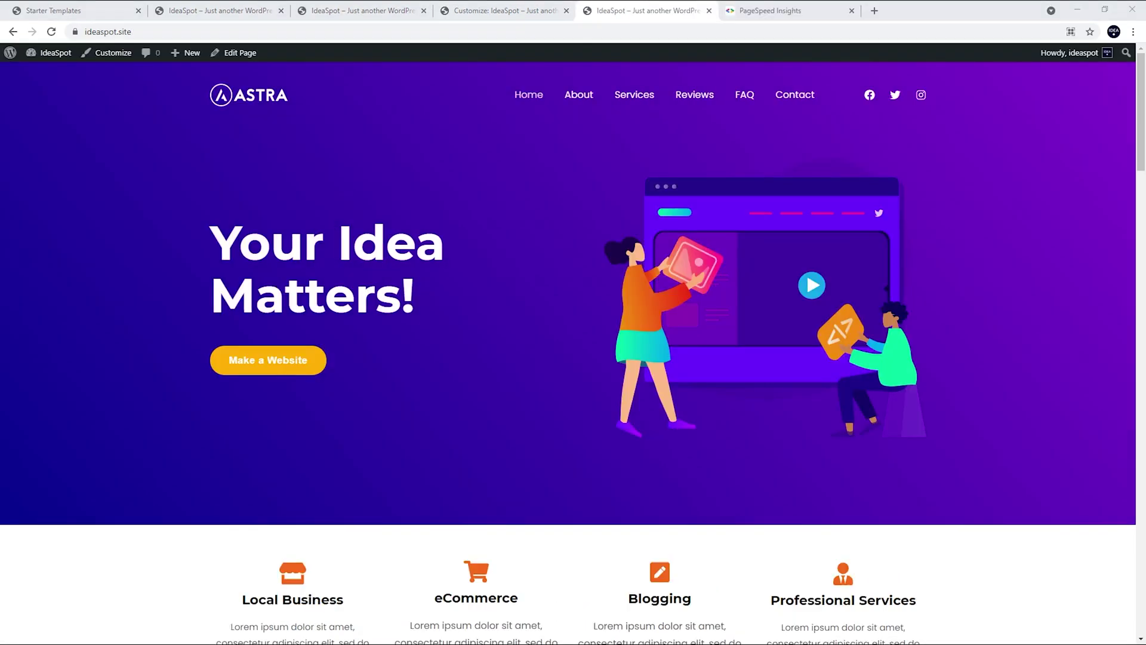
left_click(806, 17)
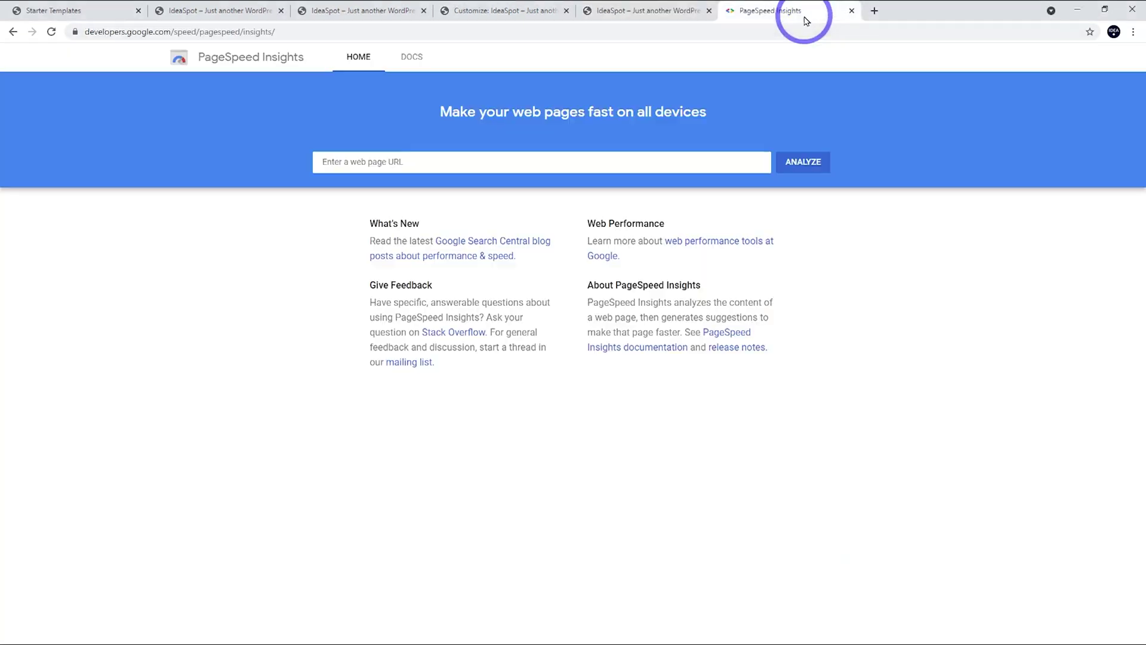
left_click(401, 167)
left_click(393, 189)
left_click(818, 168)
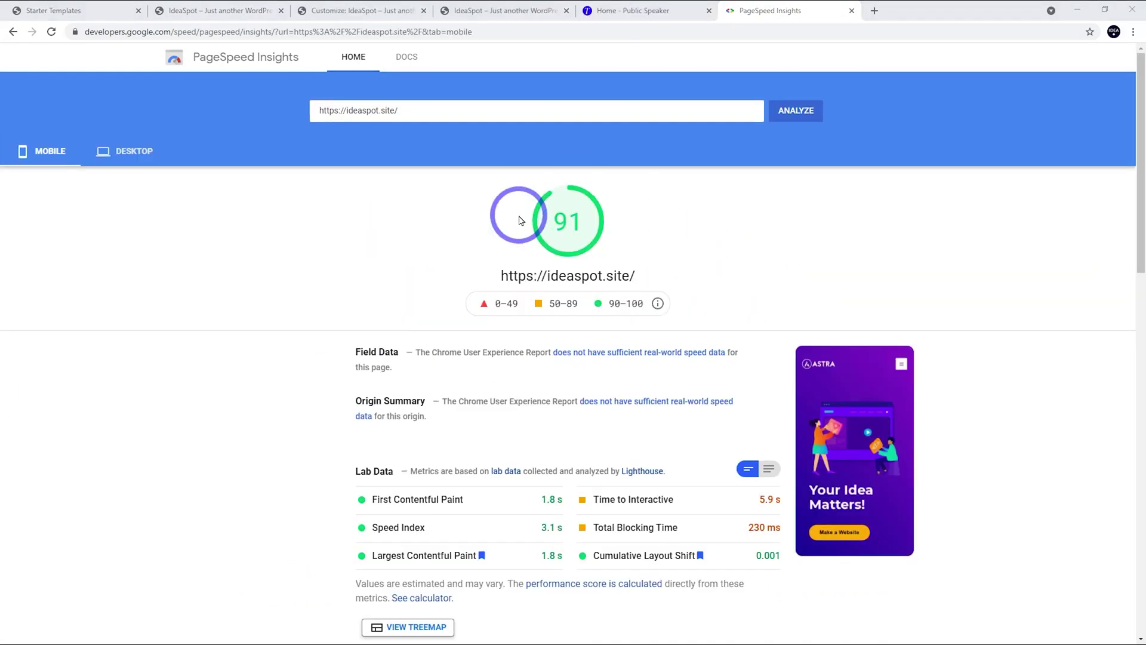
Step: Compare the desktop and mobile PageSpeed results of ideaspot.site and view the Public Speaker demo site
left_click(123, 152)
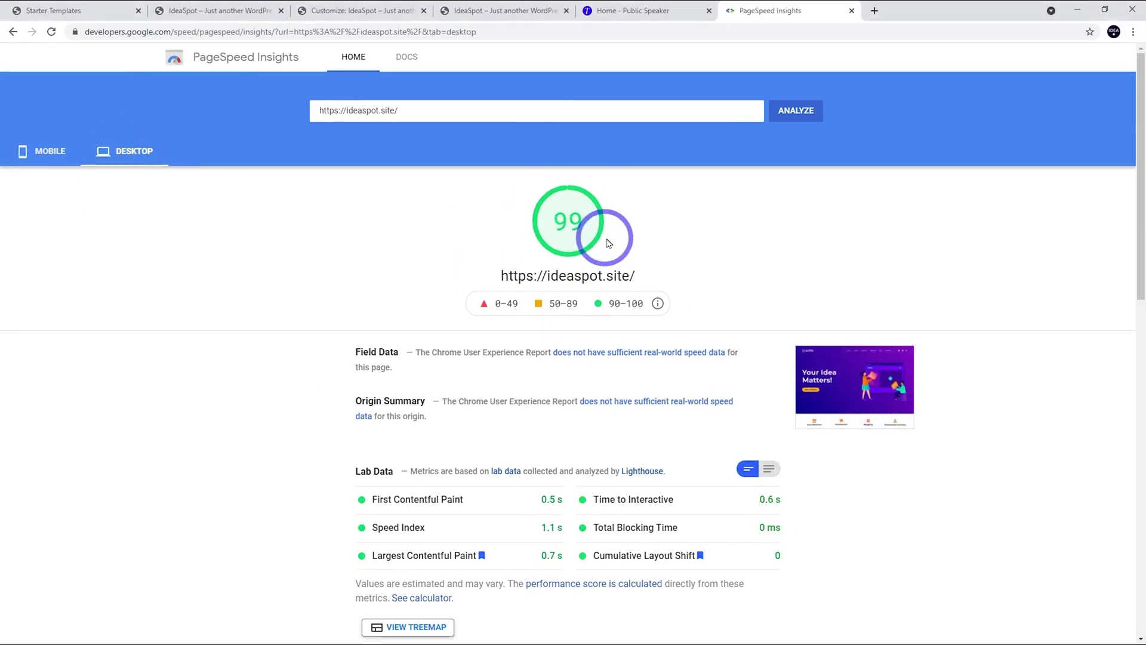
left_click(60, 154)
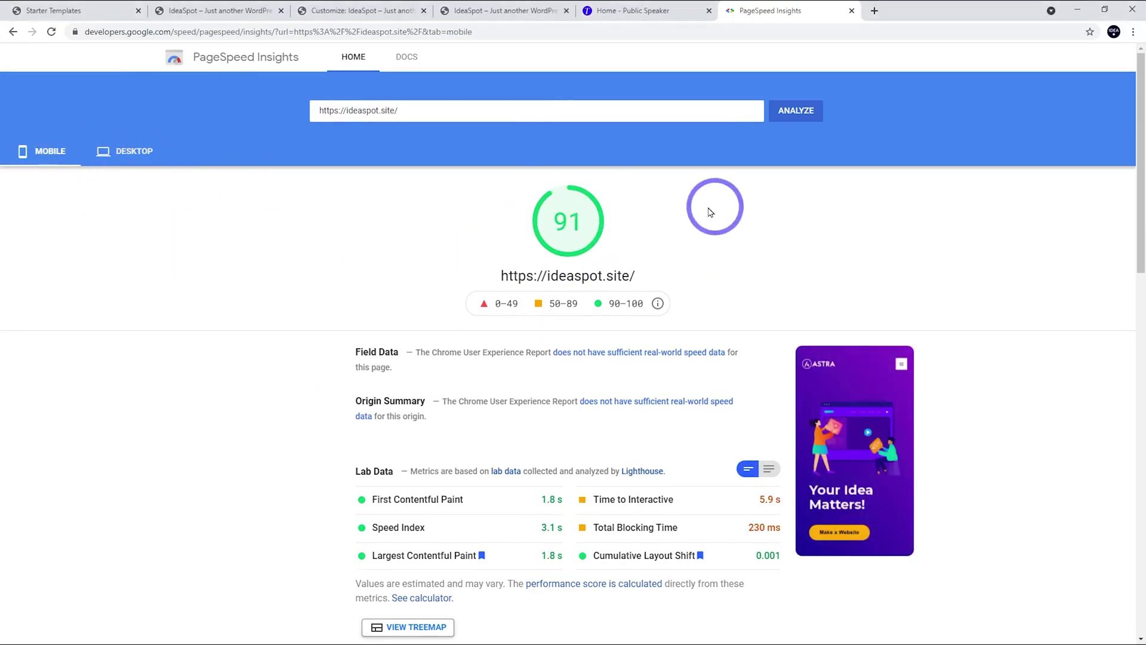
left_click(636, 10)
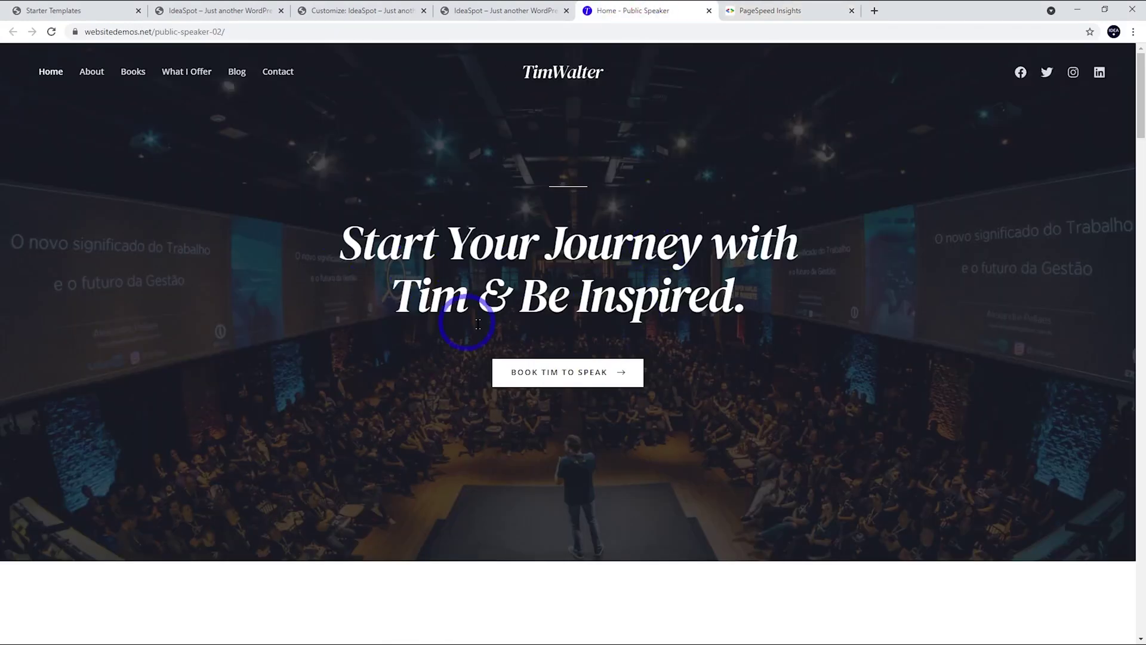
left_click(746, 10)
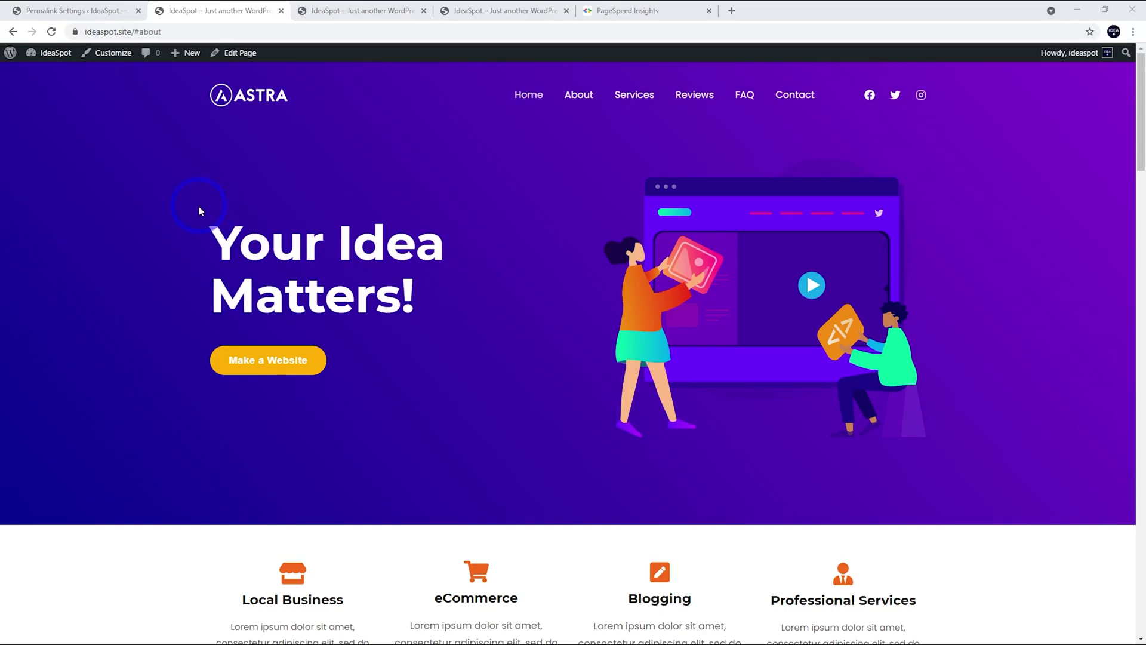
Step: Set the site's permalink structure to Post name in the WordPress dashboard and save the changes
mouse_move(57, 57)
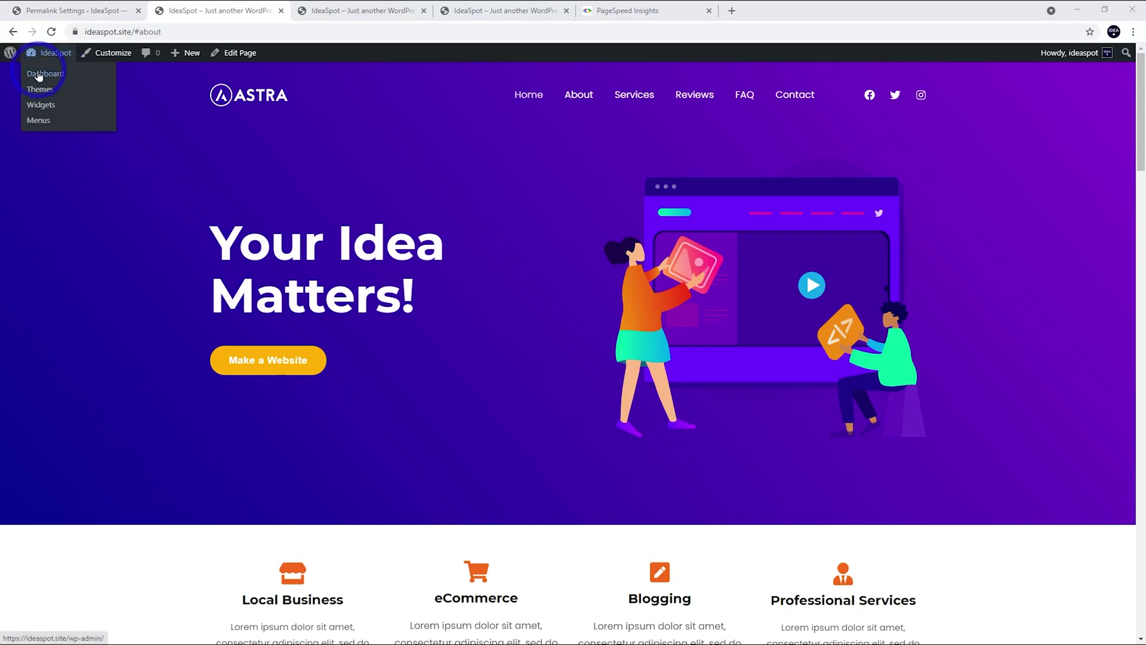
left_click(63, 11)
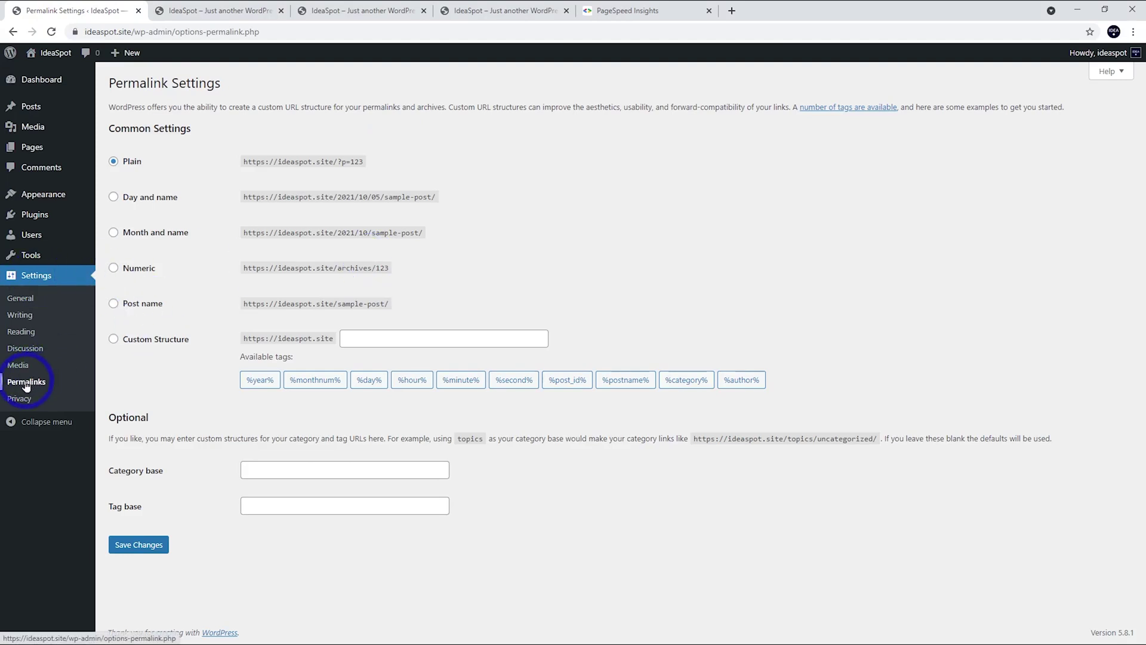
left_click(128, 304)
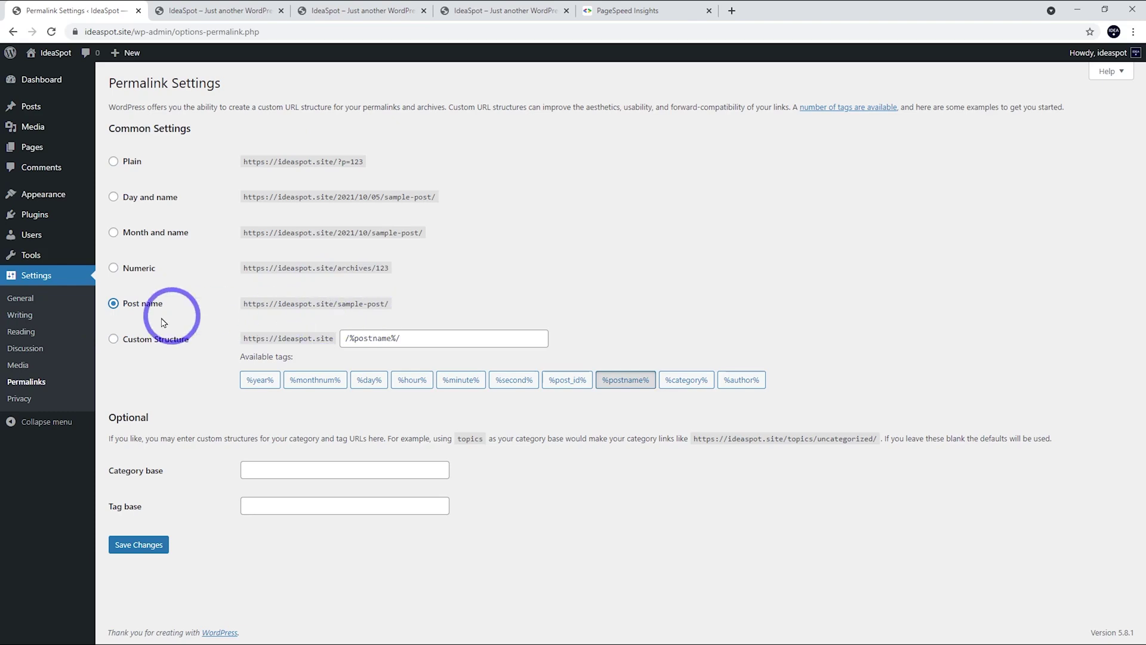
left_click(137, 544)
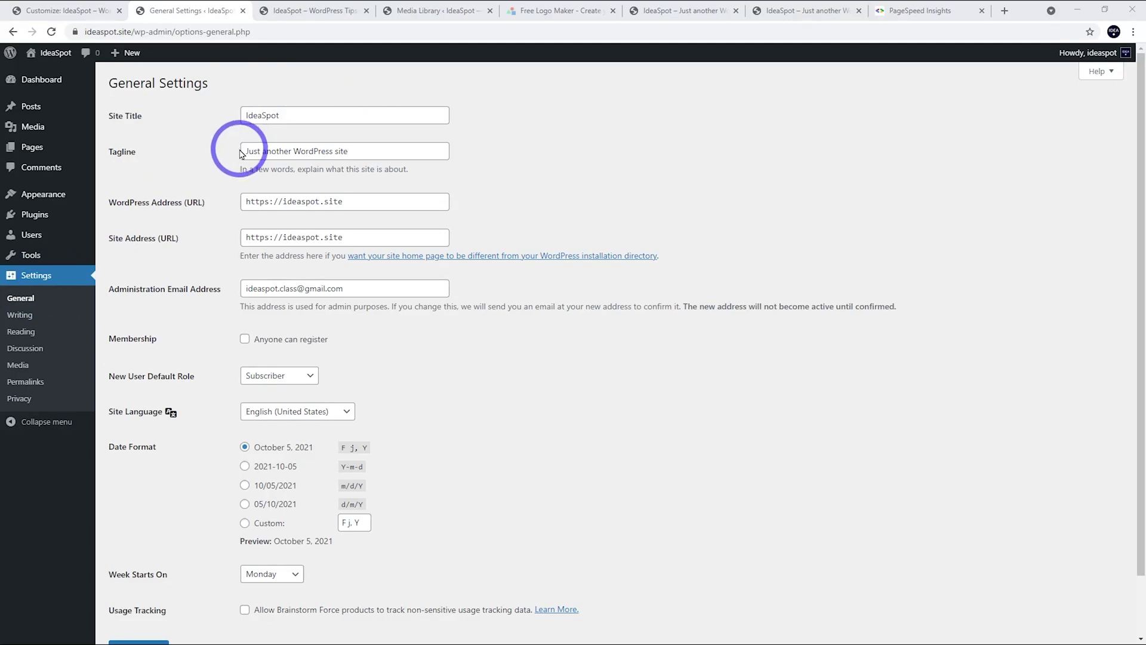
Step: Change the site's tagline to "WordPress Tips and Tutorials" in the General Settings and save the changes
left_click_drag(396, 152, 167, 149)
type("WordPress Tips and Tutorials")
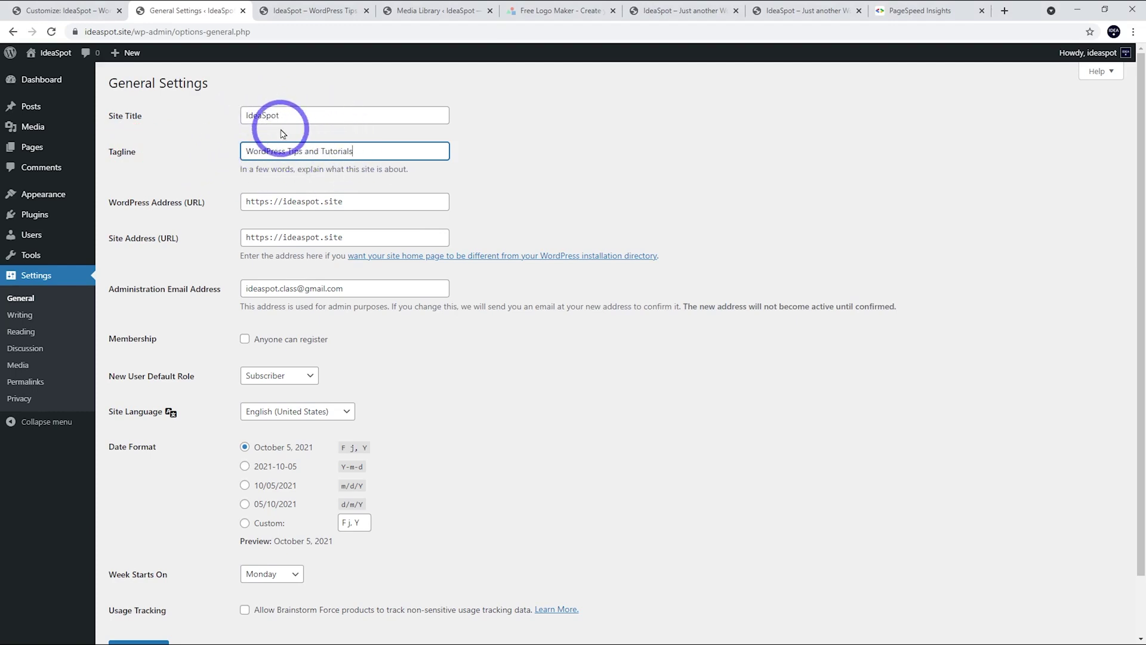
scroll(233, 133, "down", 1)
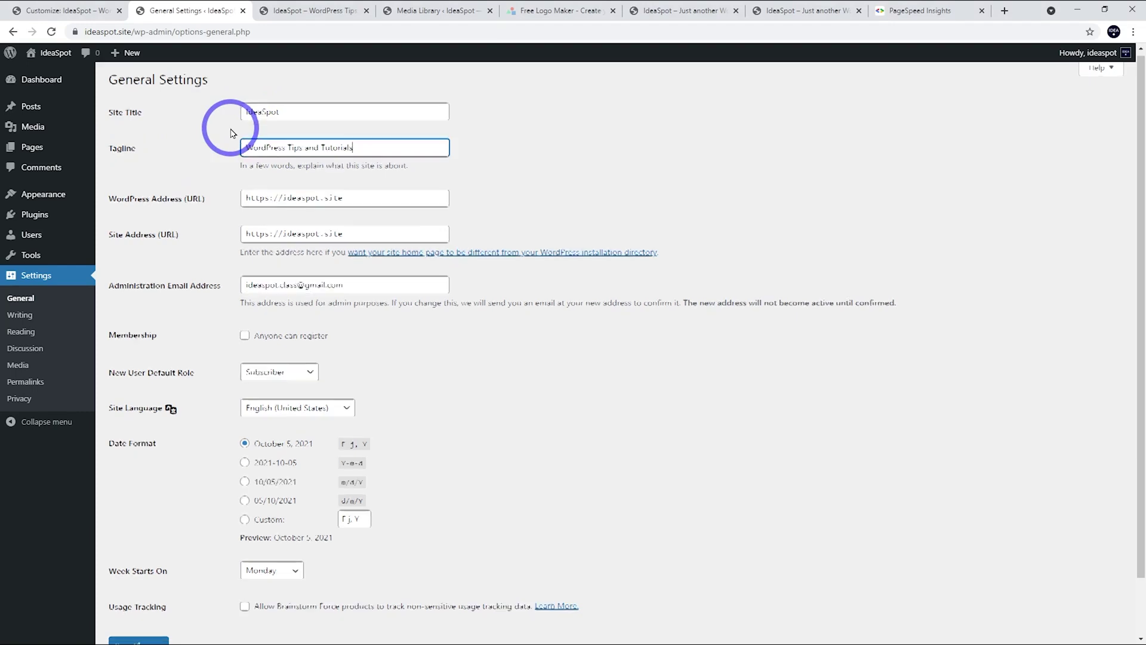
scroll(233, 134, "down", 2)
left_click(126, 582)
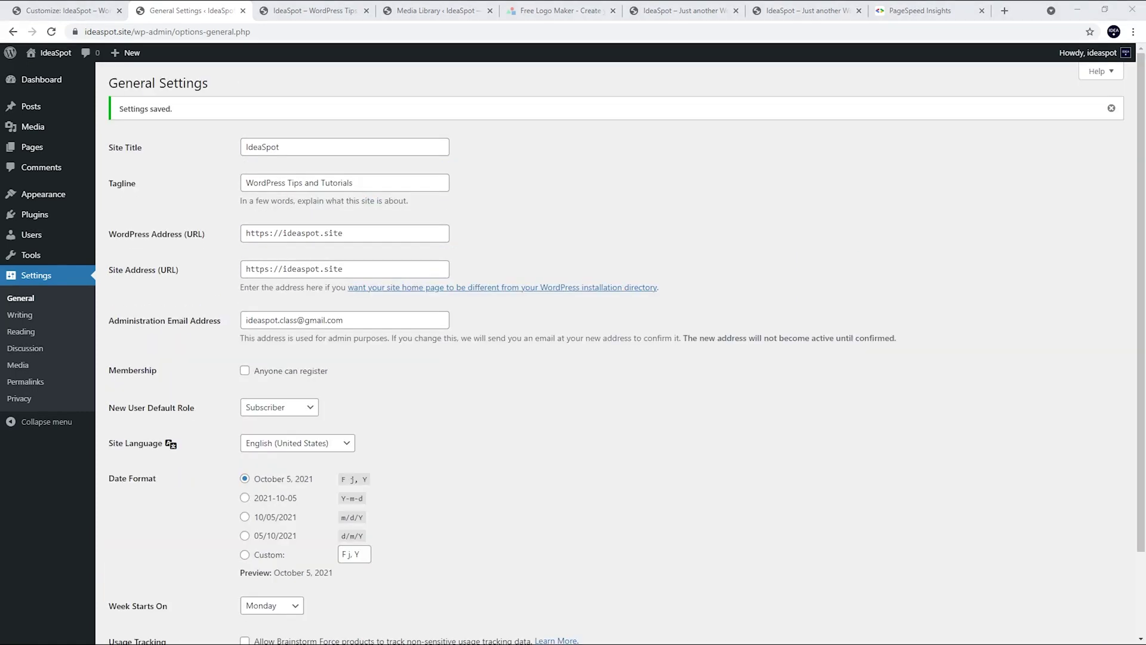
Step: Open the theme customizer, review the home page preview, and go from the Site Identity logo settings to the Transparent Header settings
mouse_move(60, 195)
left_click(128, 213)
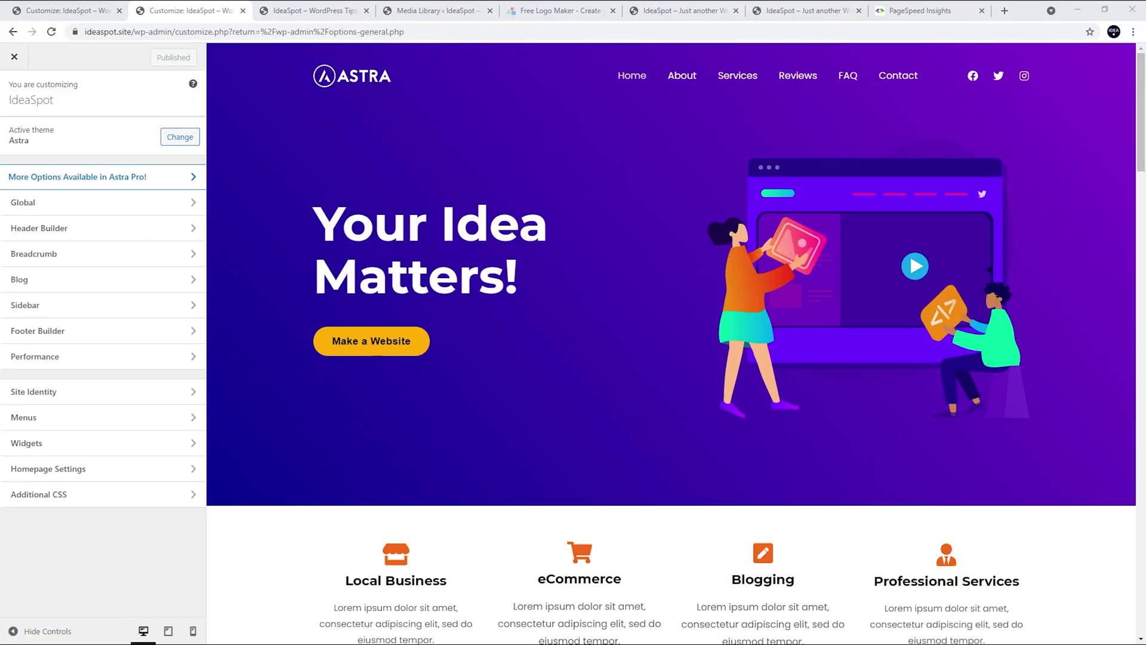
left_click_drag(1140, 119, 1130, 641)
left_click_drag(1137, 568, 1141, 92)
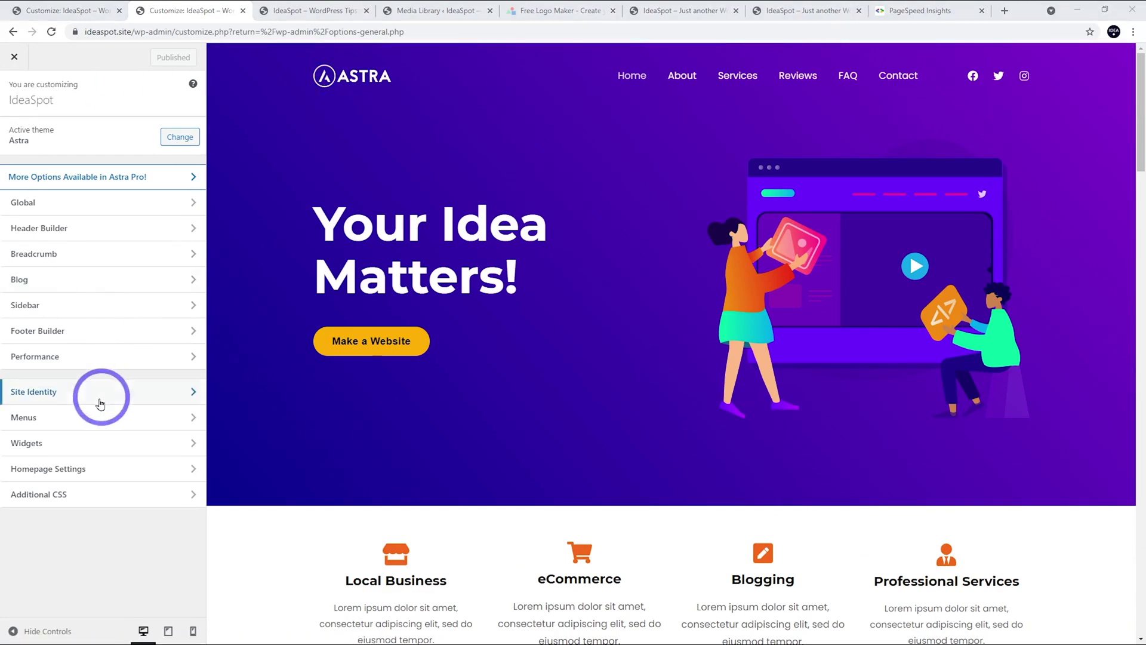
left_click(67, 391)
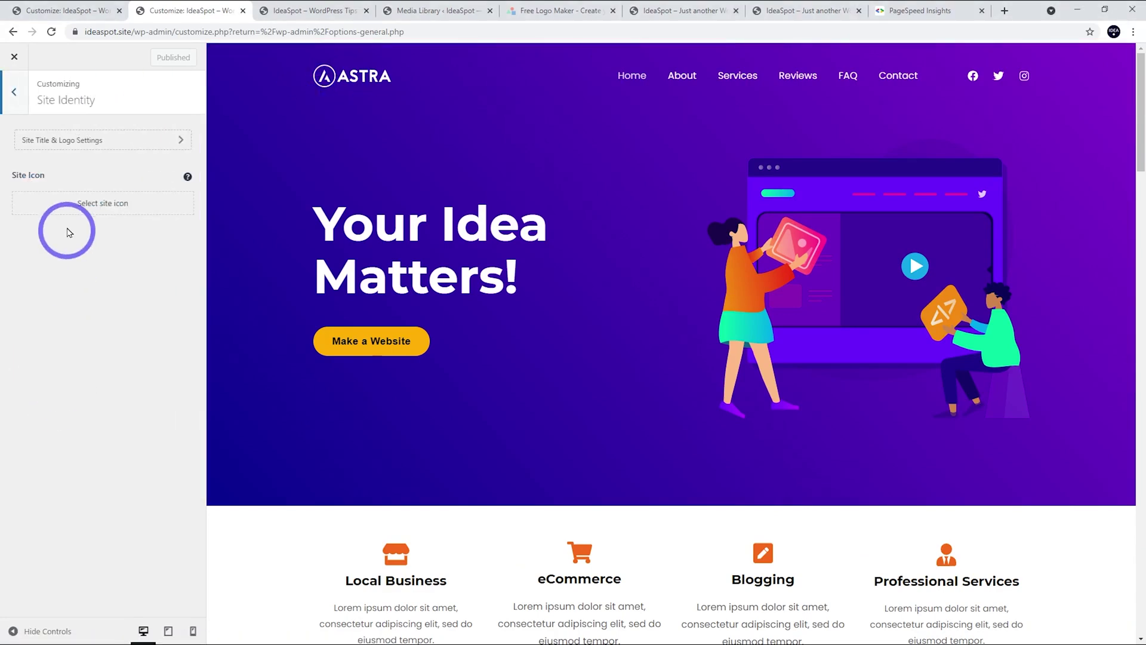
left_click(55, 142)
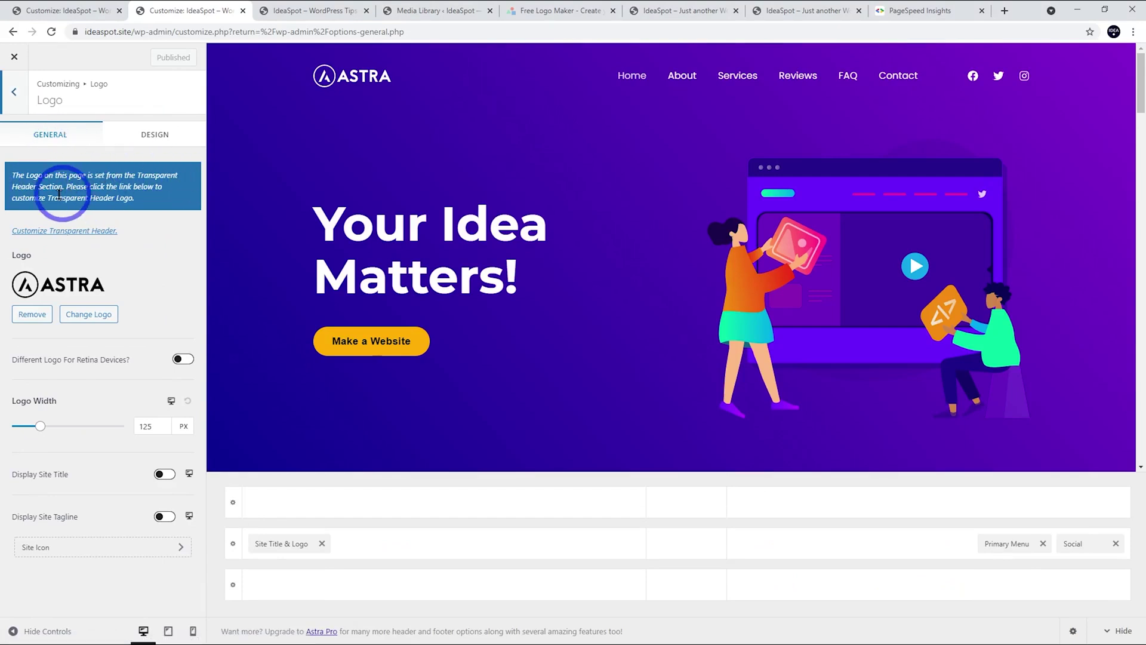
left_click(71, 232)
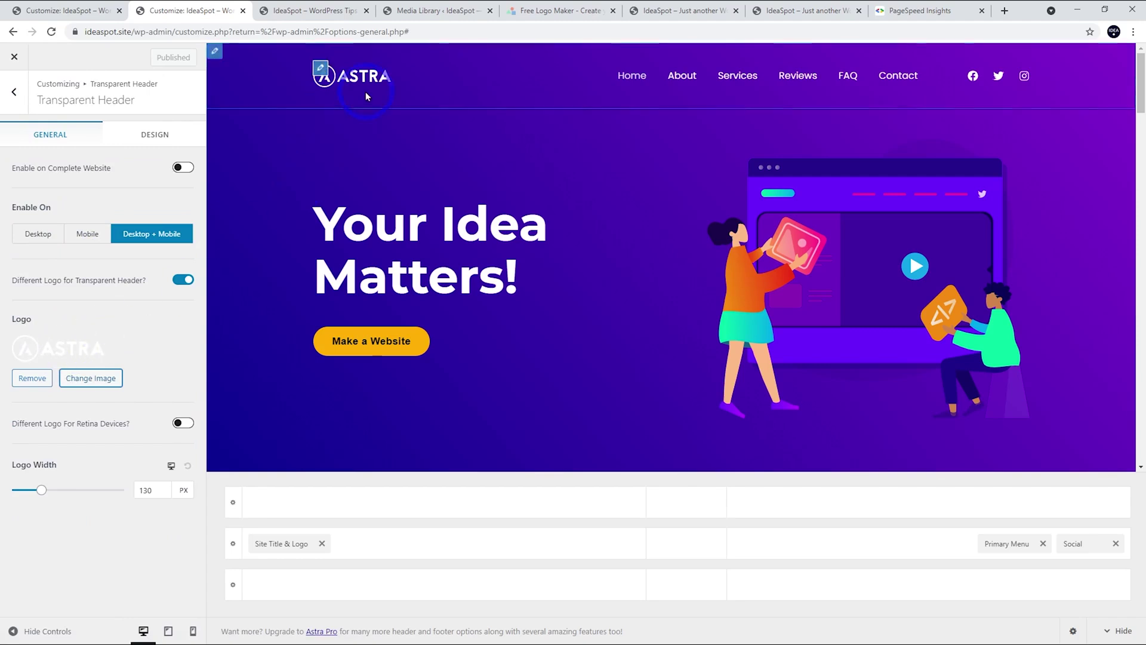
Step: Replace the transparent header's logo with the uploaded image idea-white.png
left_click(104, 381)
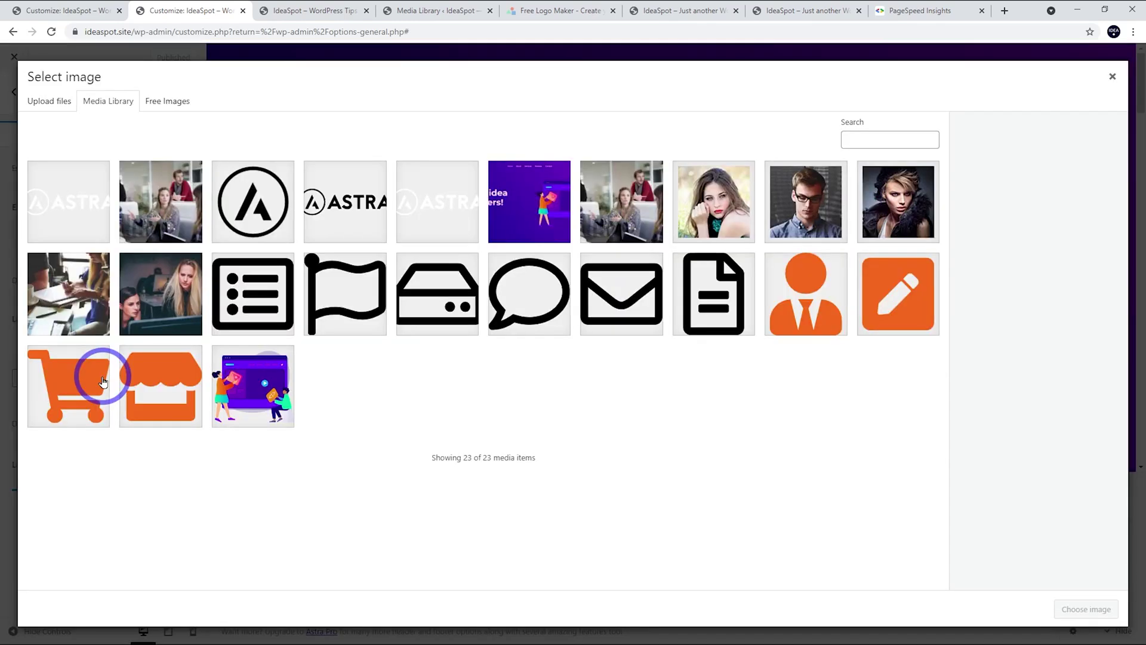
left_click(552, 313)
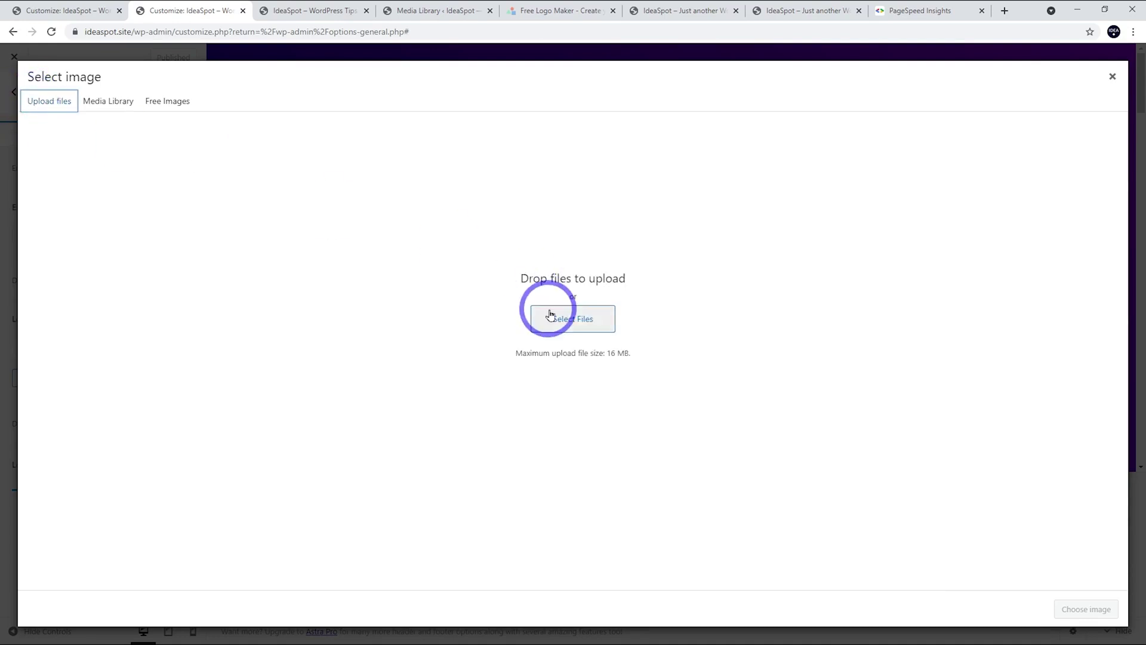
double_click(75, 135)
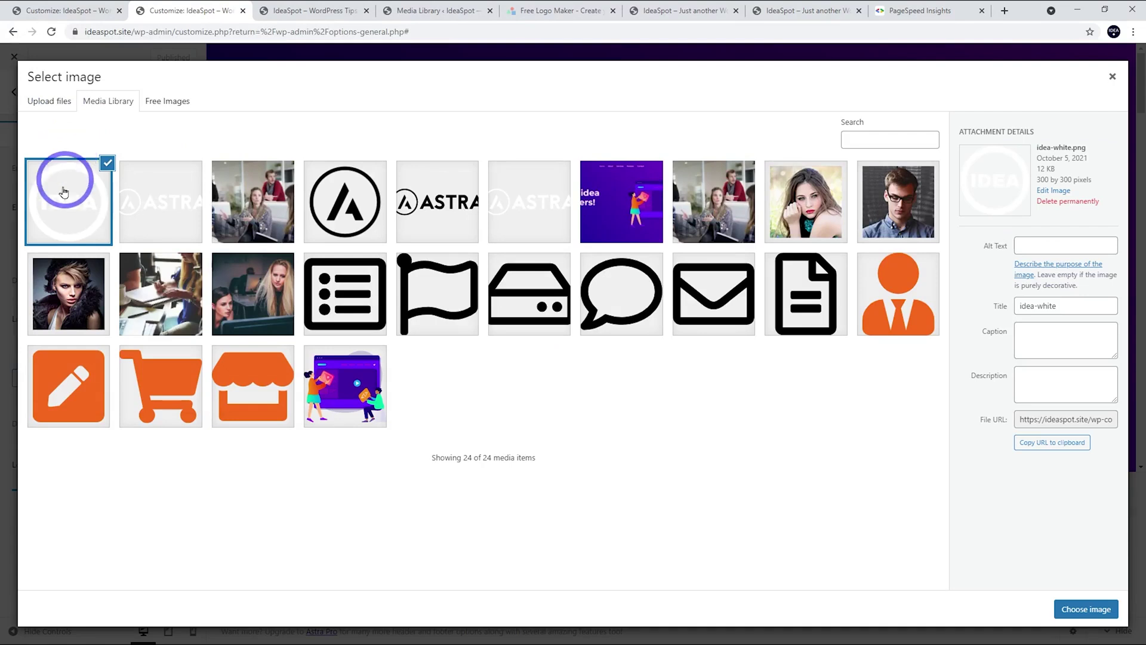
left_click(1077, 611)
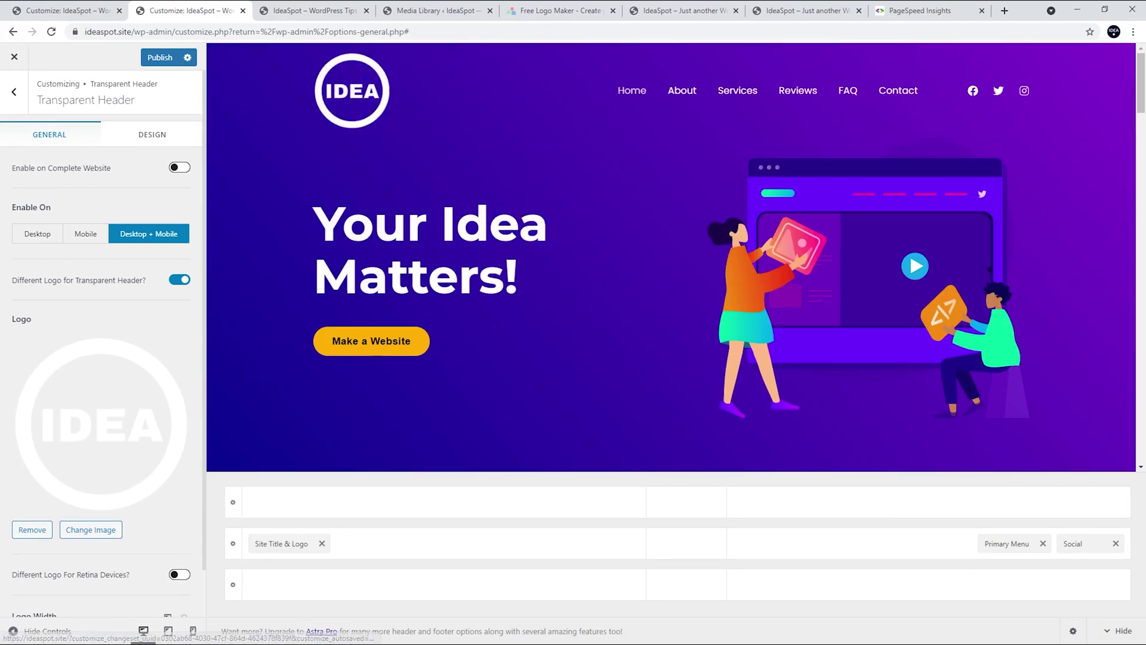
Step: Set the transparent header's logo width to 60 px
scroll(162, 229, "down", 1)
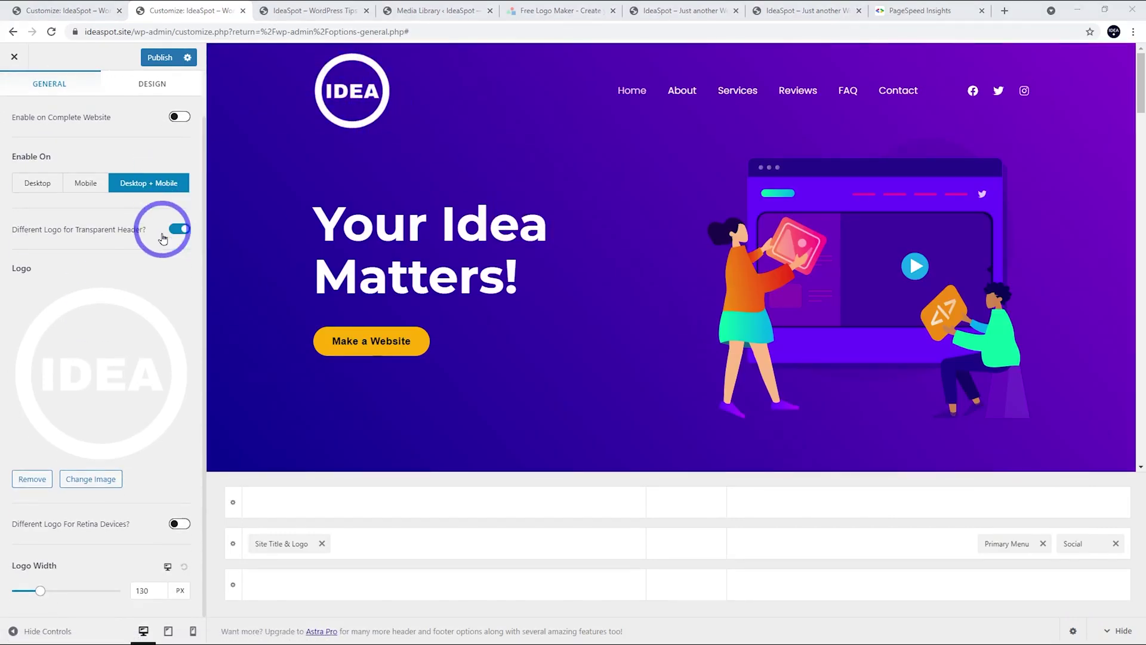
left_click(154, 588)
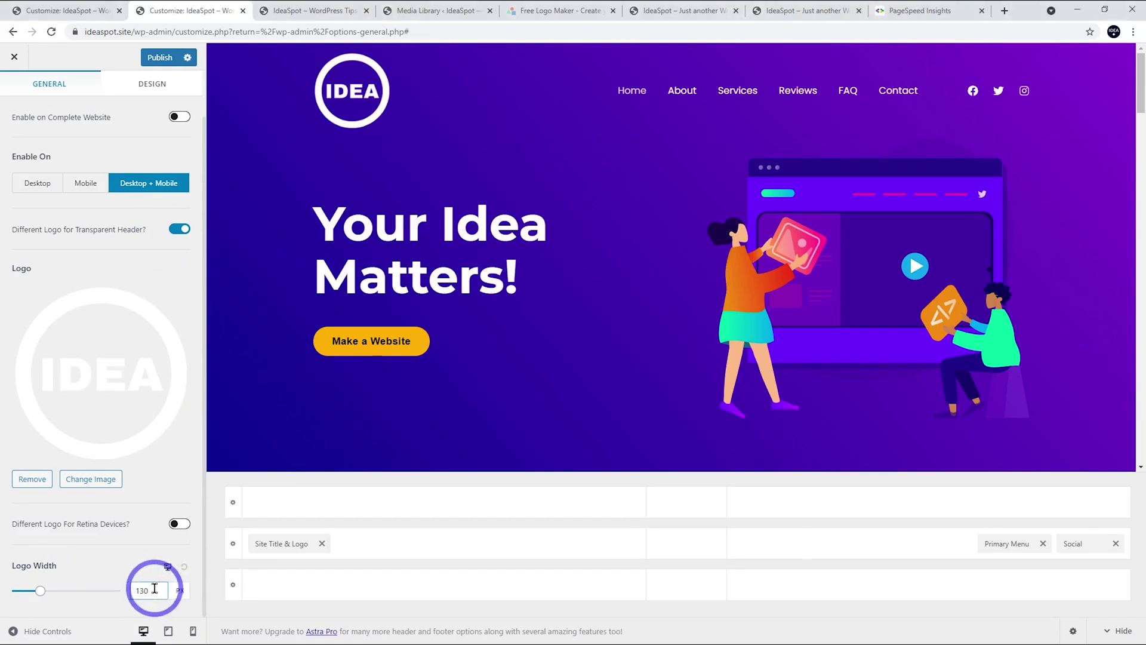
key("ctrl+a")
type("60")
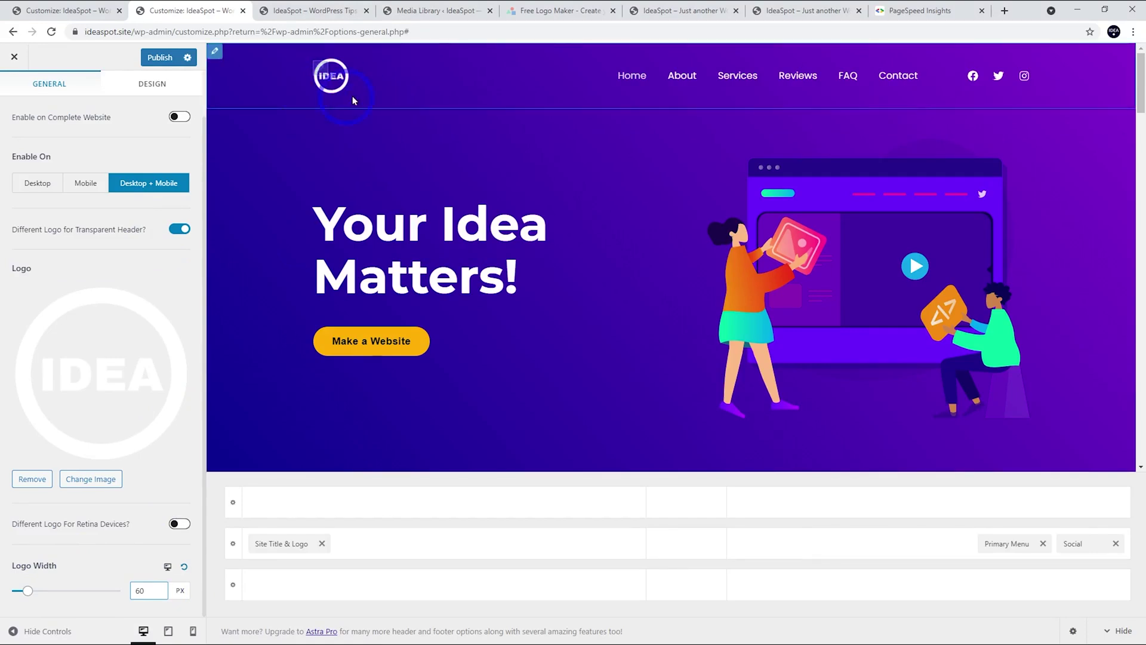
Step: View the graphics on the LogoMakr website and return to the theme customizer
left_click(513, 10)
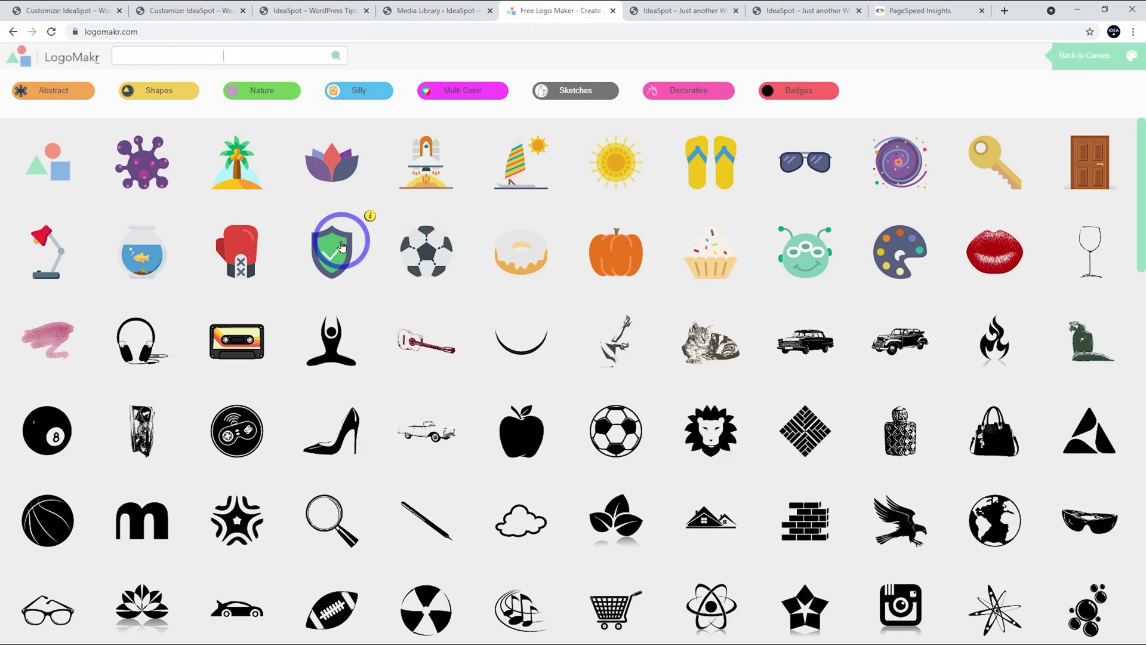
left_click(169, 9)
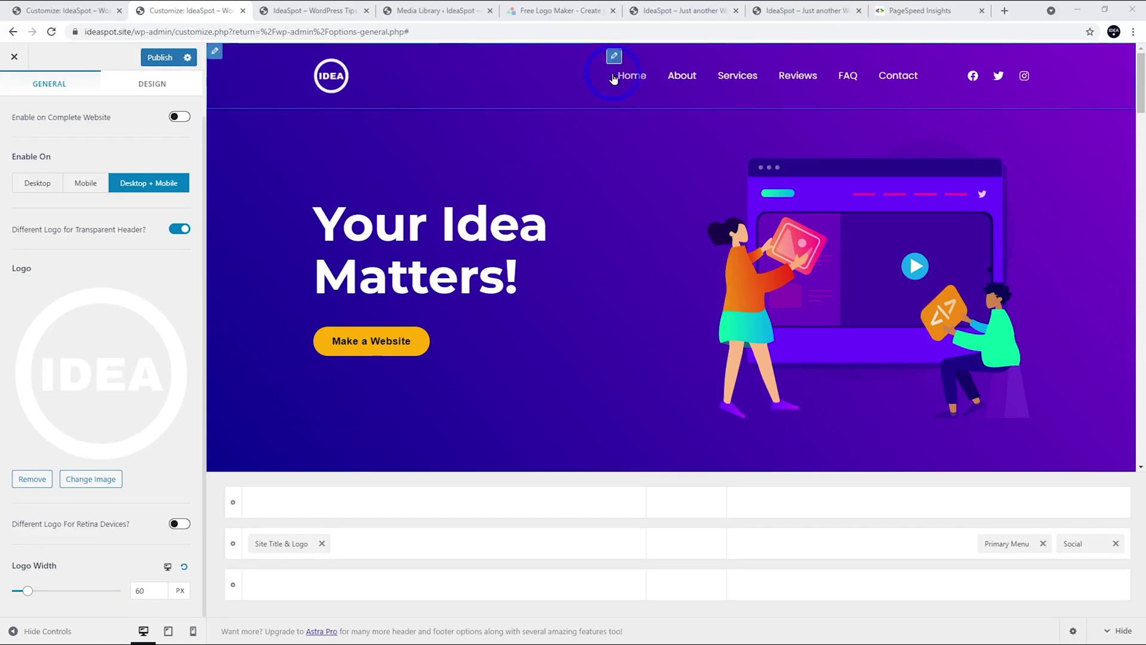
Step: Open the header's Primary menu for editing and remove the Services item from it
left_click(614, 57)
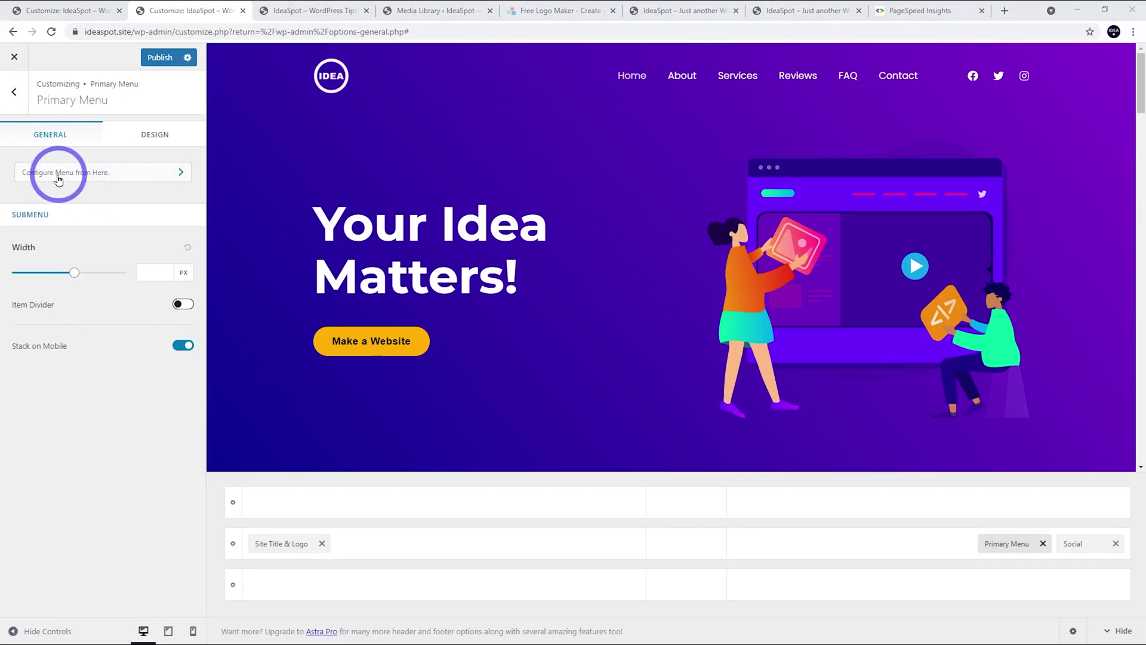
left_click(92, 179)
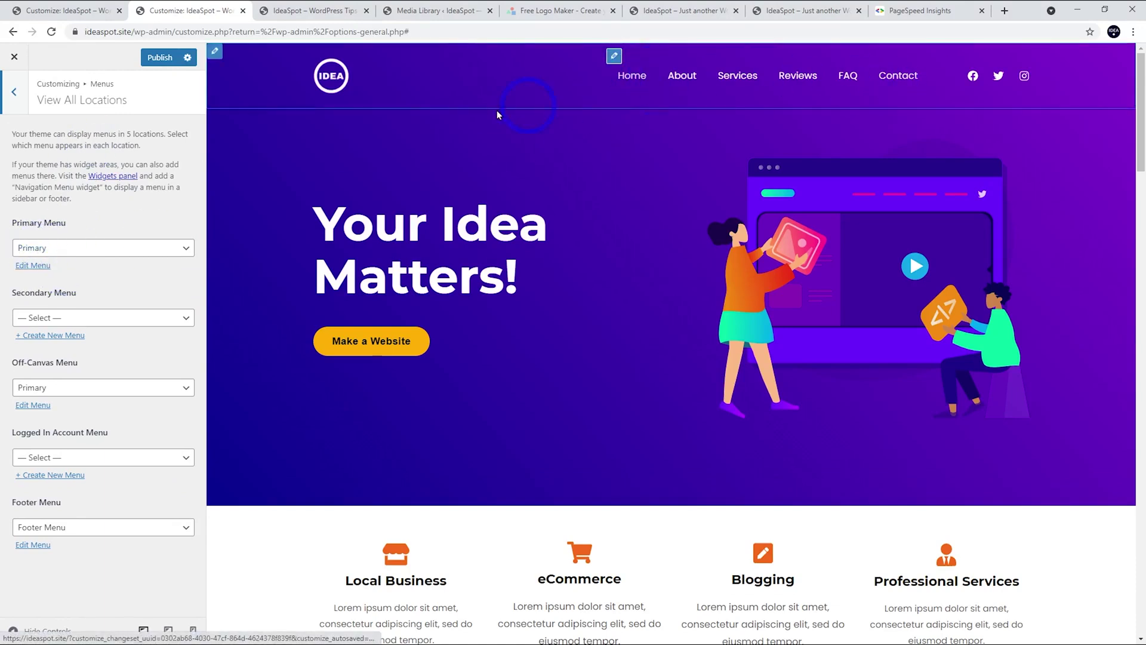
left_click(32, 265)
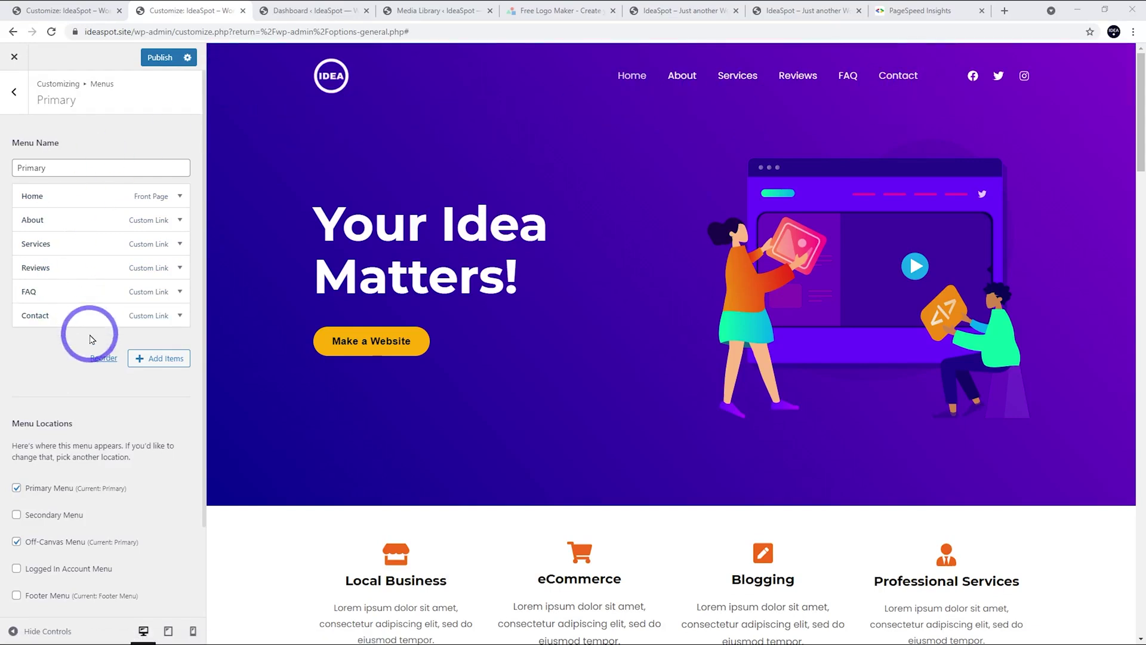
left_click(138, 357)
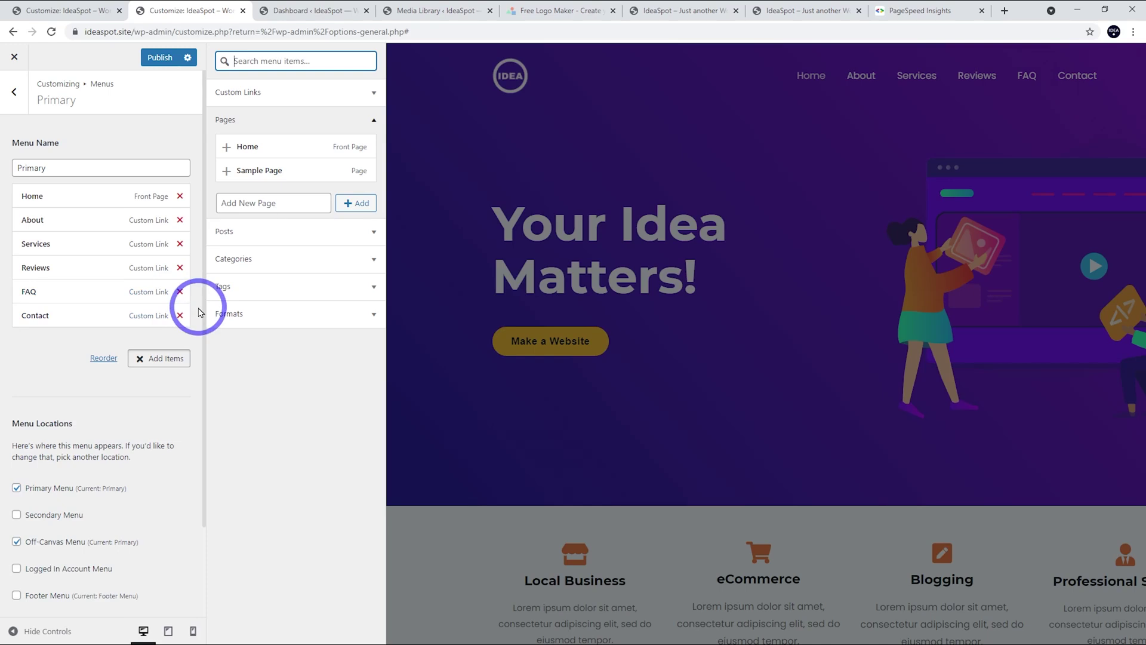
left_click(180, 244)
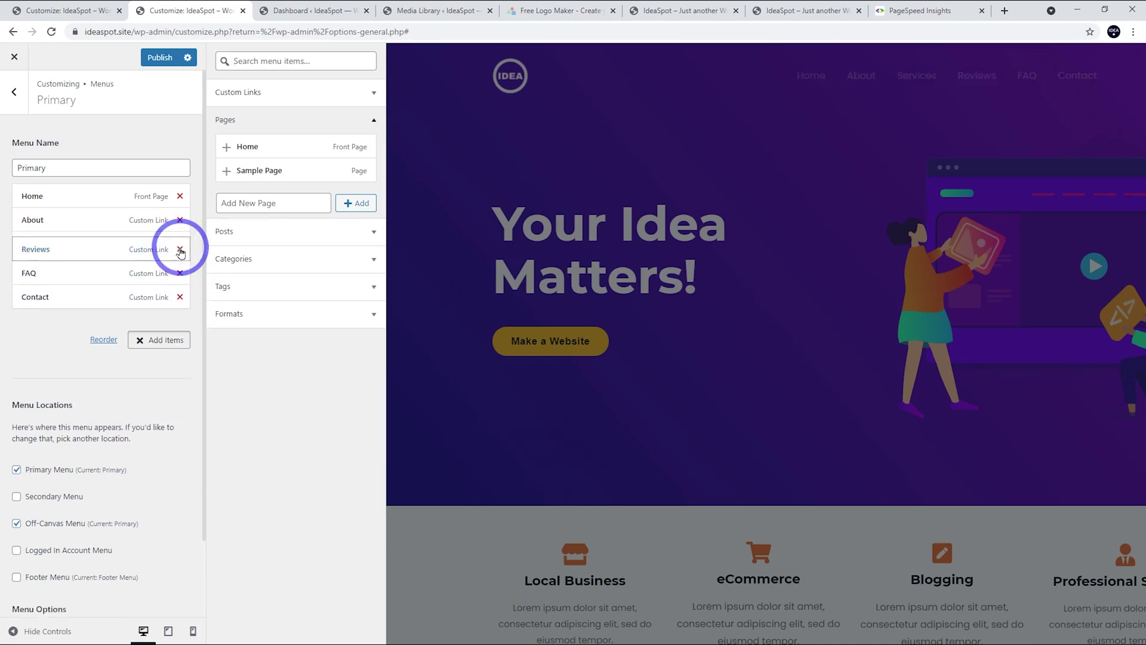
left_click(151, 345)
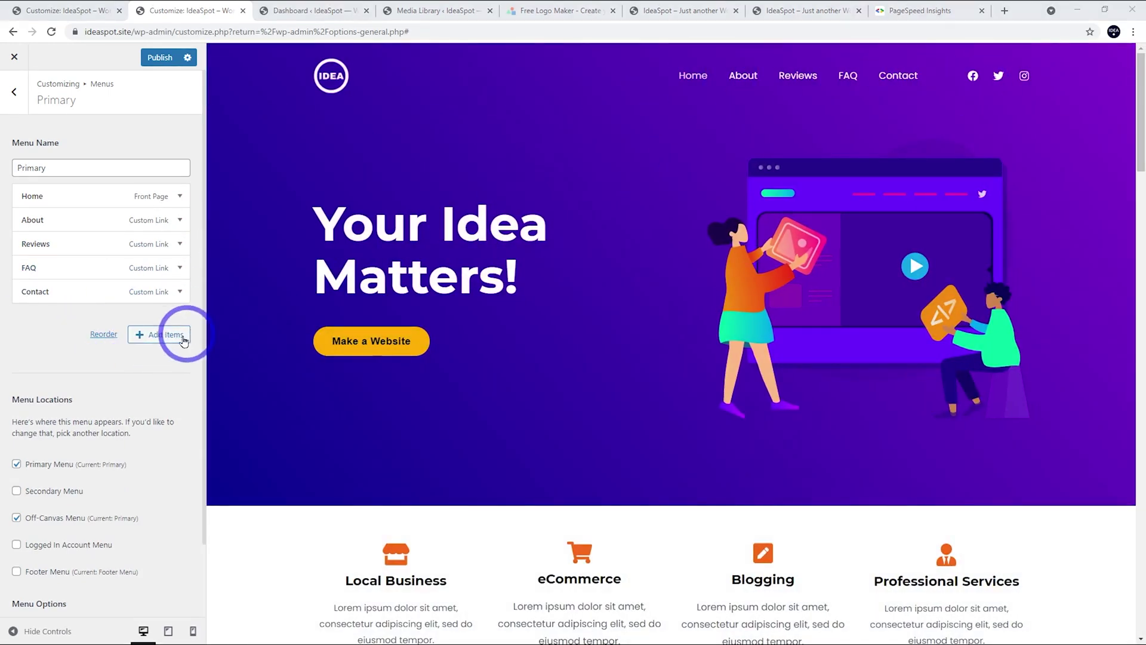
Step: Review the pages, posts and custom links that can be added to the menu, and the dashboard's options for creating pages
left_click(183, 338)
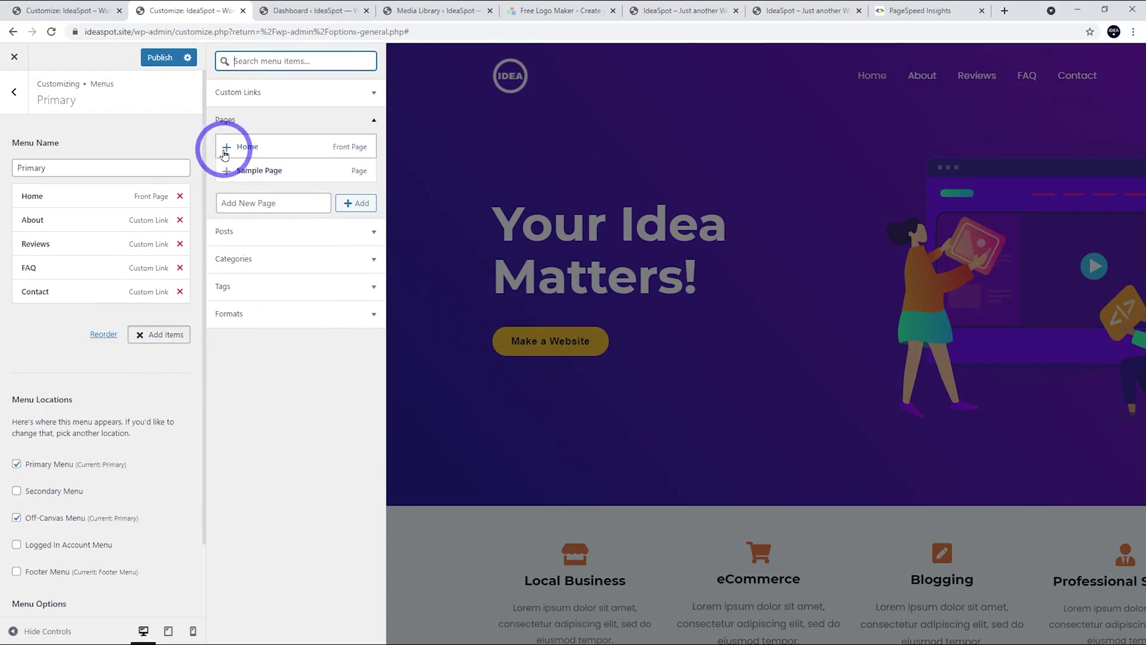
left_click(269, 231)
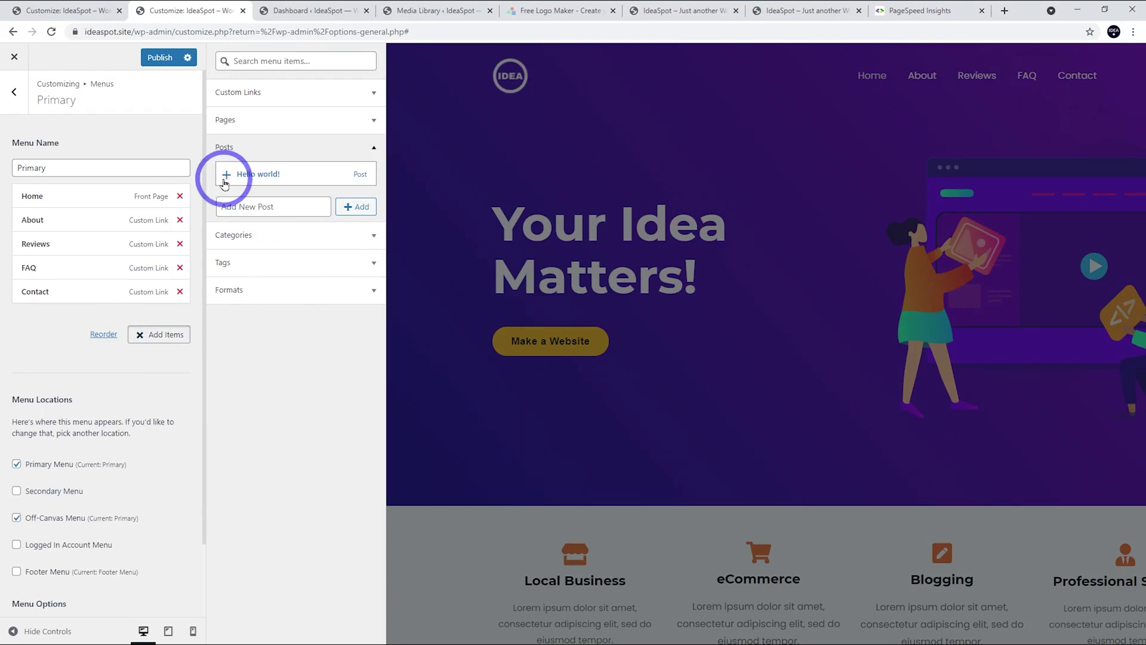
left_click(236, 93)
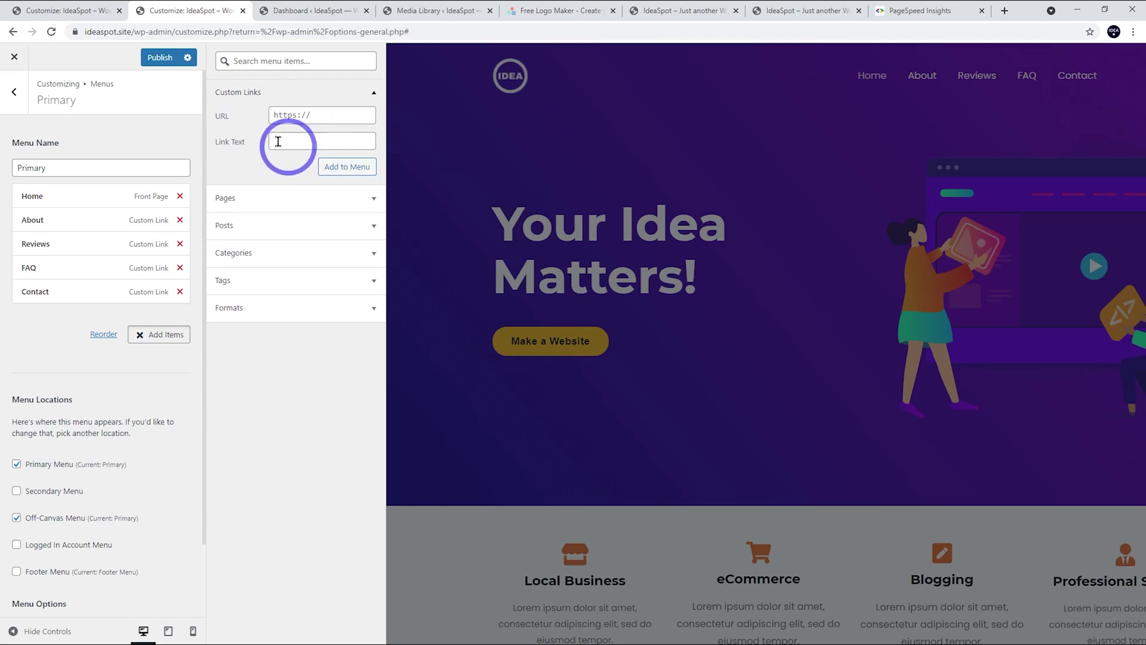
left_click(151, 336)
left_click(307, 10)
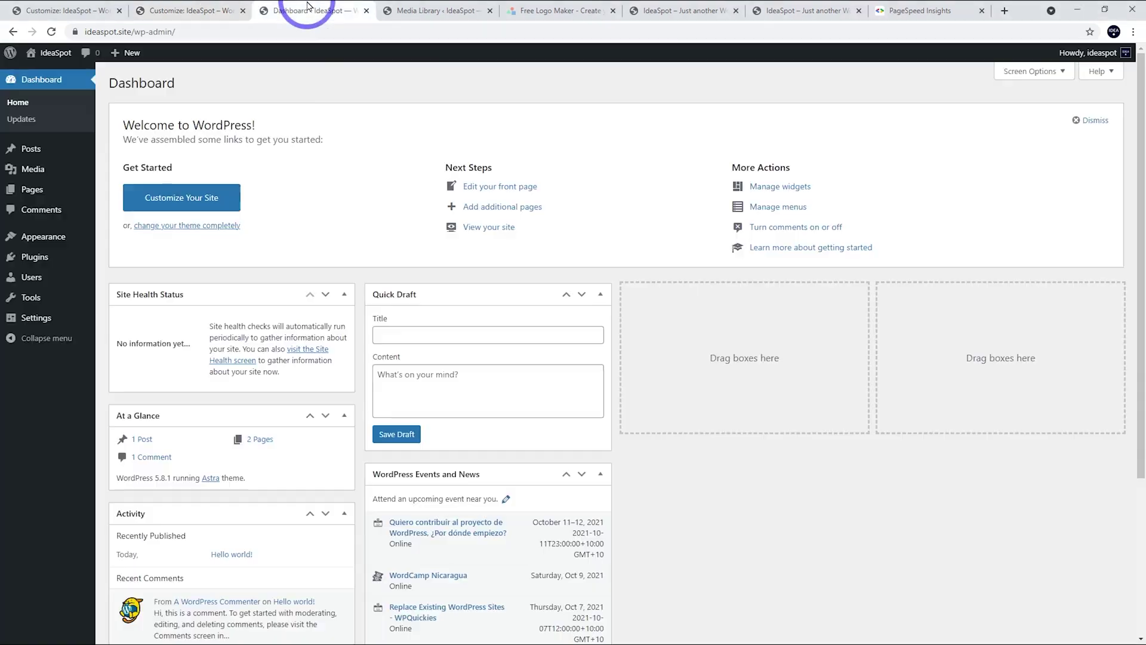
mouse_move(33, 194)
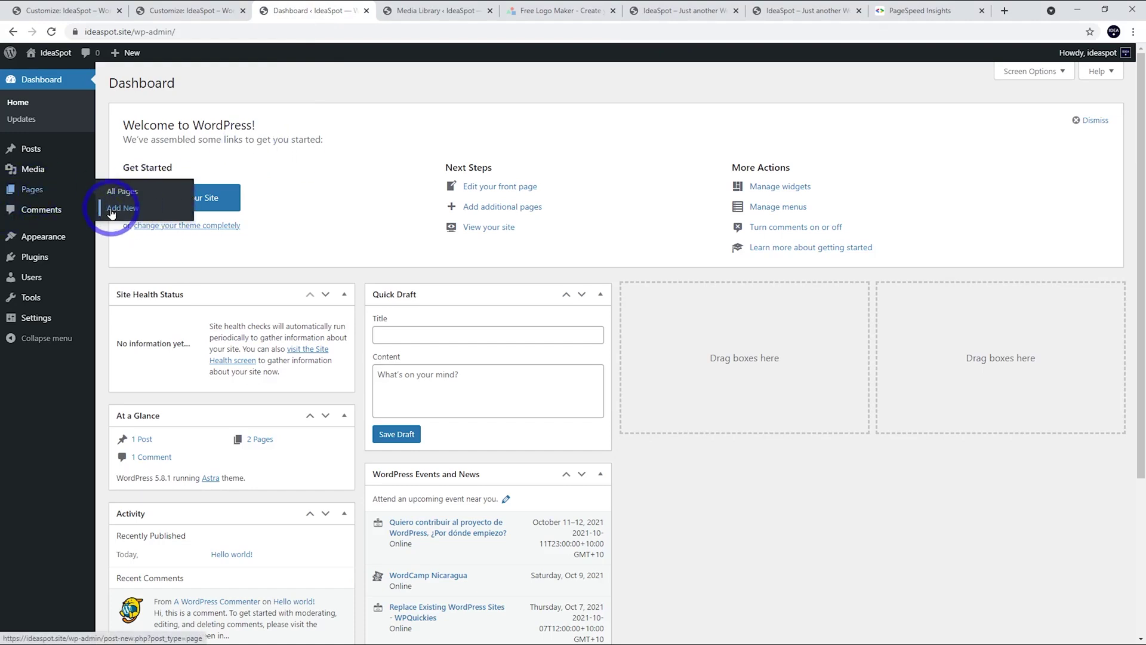
Step: Back in the customizer, nest Reviews and FAQ as submenu items under About in the Primary menu
left_click(167, 10)
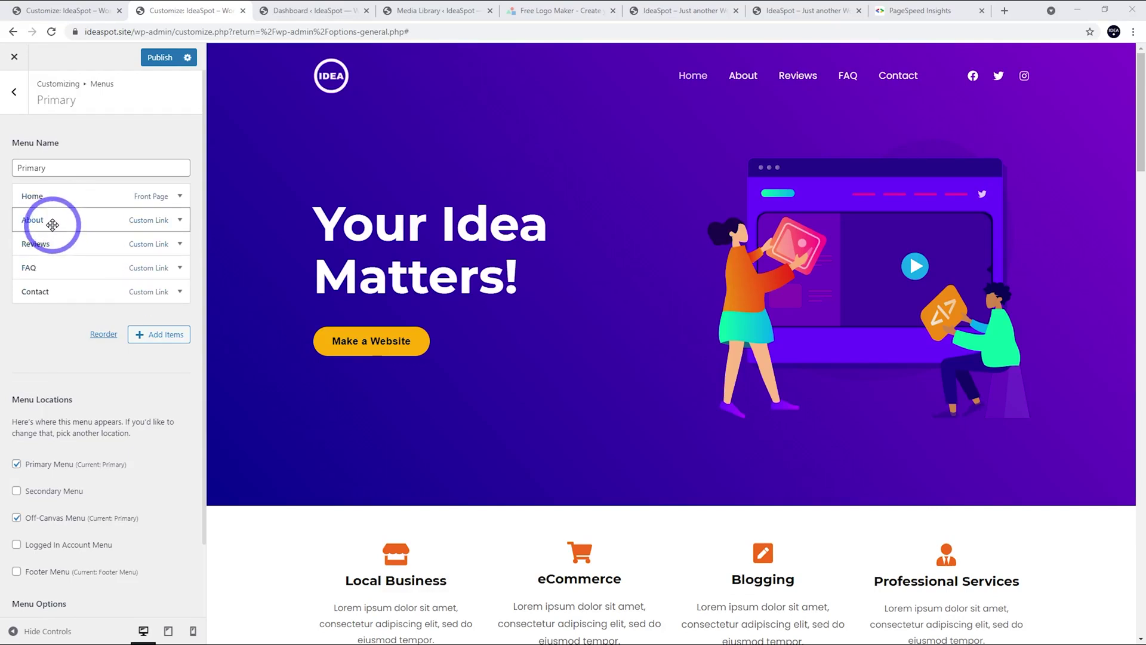
left_click_drag(44, 267, 73, 245)
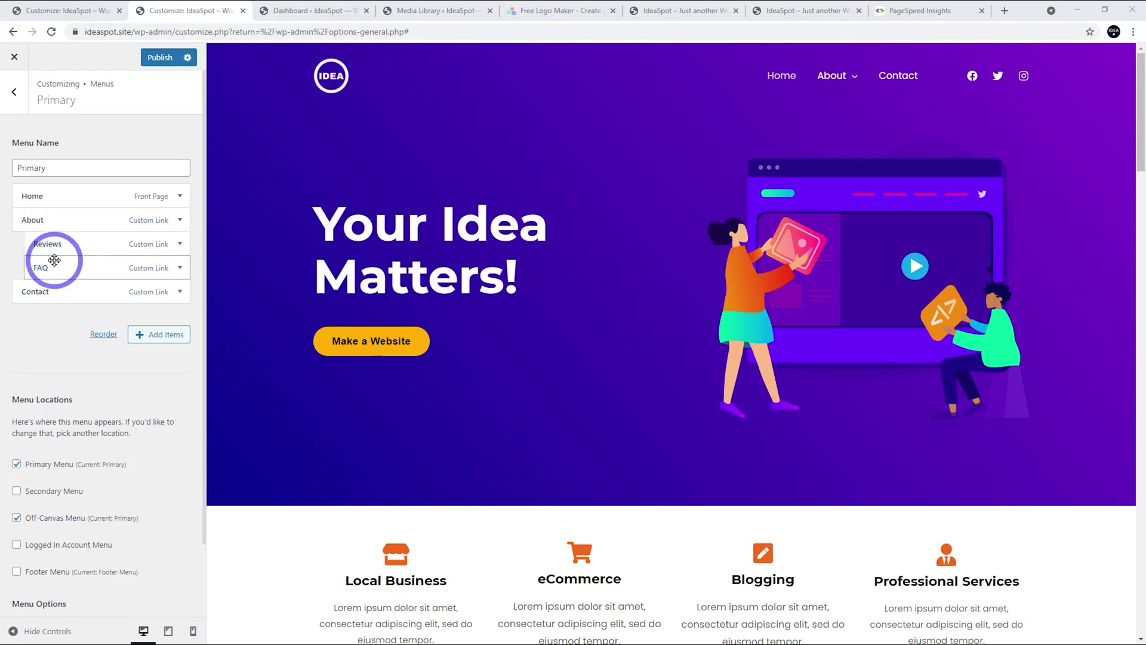
mouse_move(861, 87)
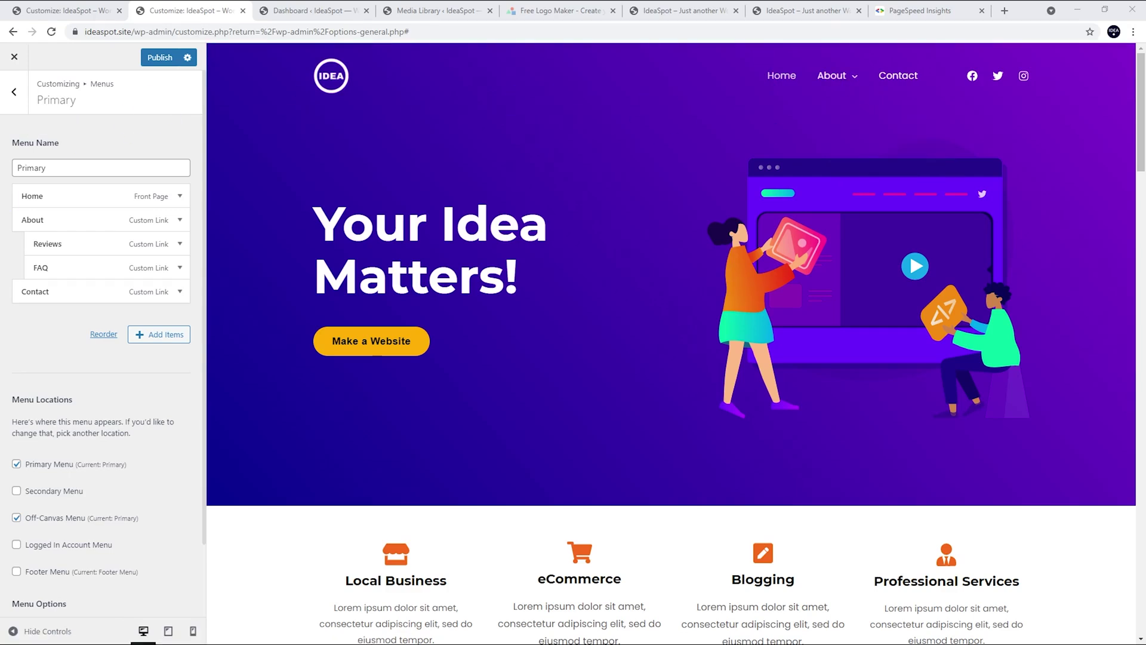
Step: Examine the header Primary Menu's design settings and return to the main customizer overview
left_click(763, 57)
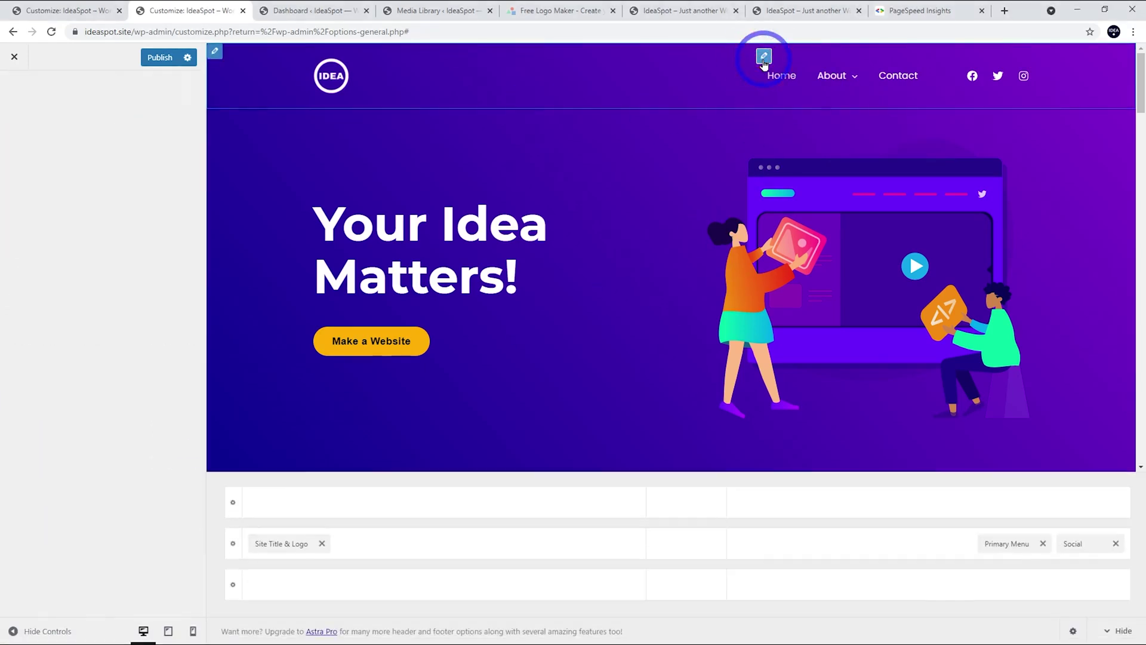
left_click(164, 137)
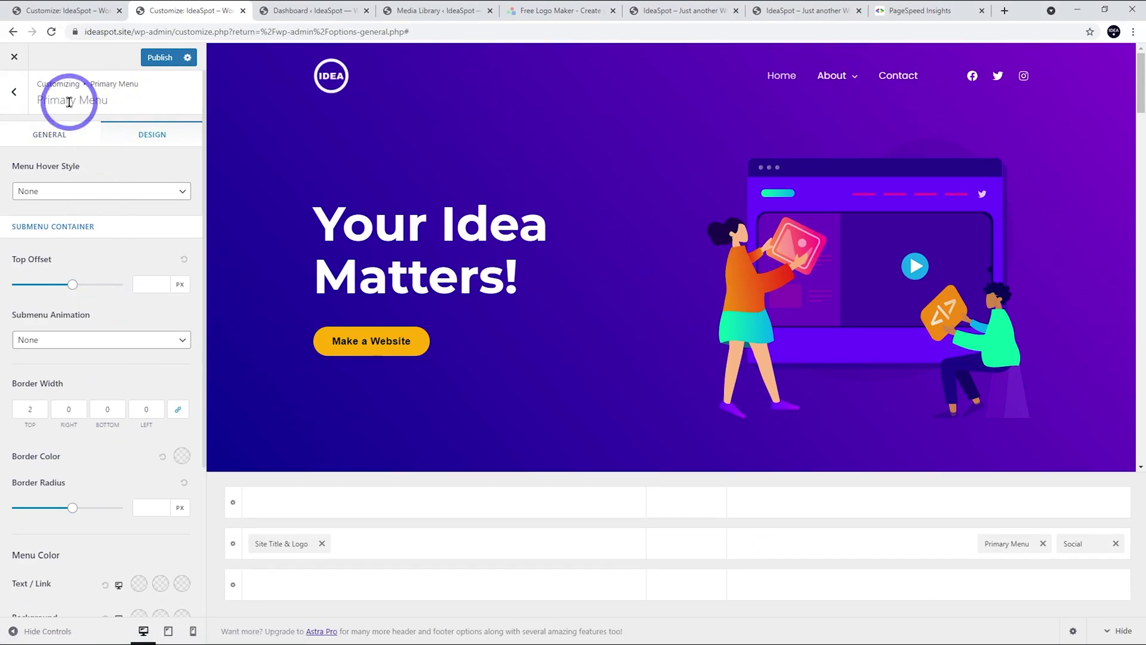
left_click(18, 95)
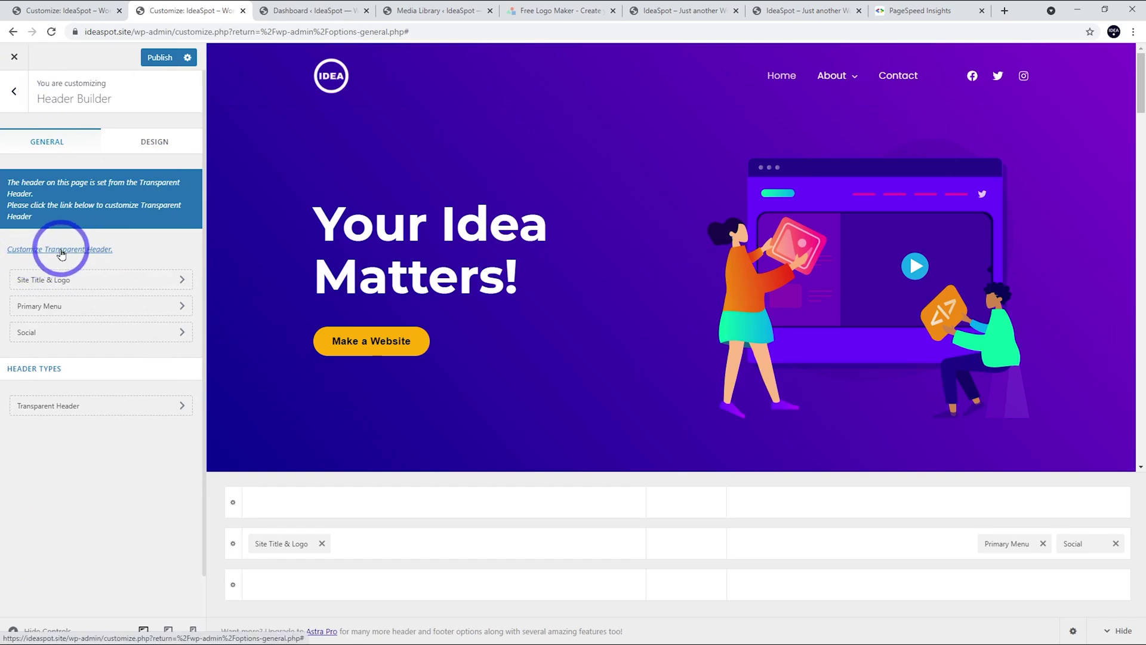
left_click(14, 91)
left_click(160, 109)
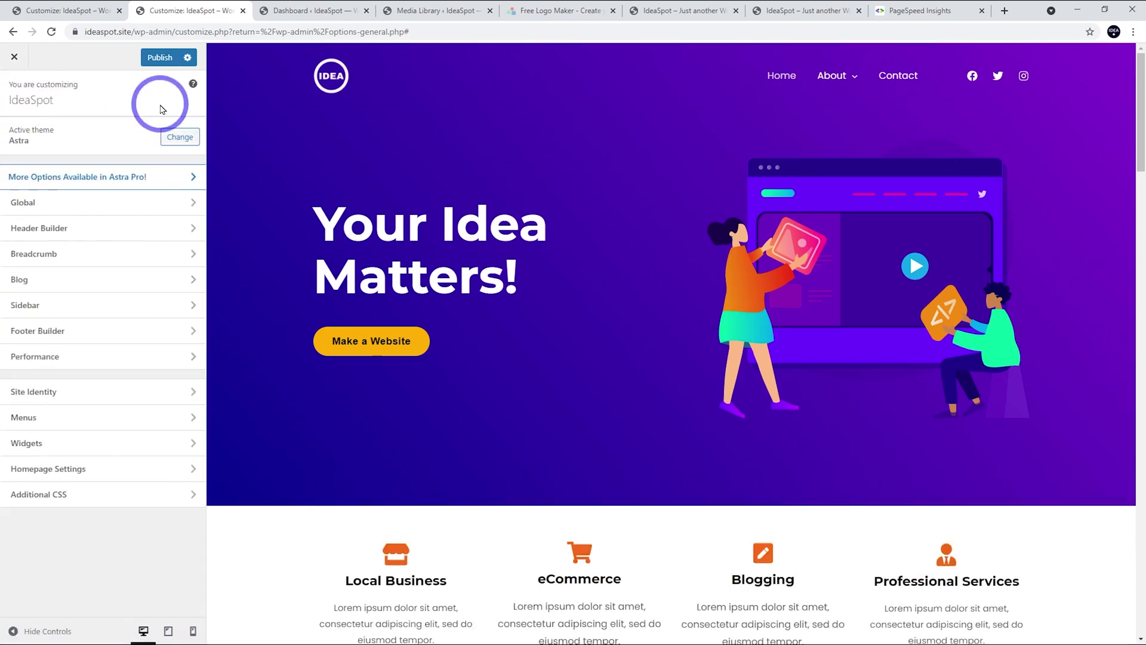
Step: In the Transparent Header's design settings, set the submenu text colour to black (#000000) and its hover colour to dark grey
left_click(47, 227)
left_click(36, 257)
left_click(70, 253)
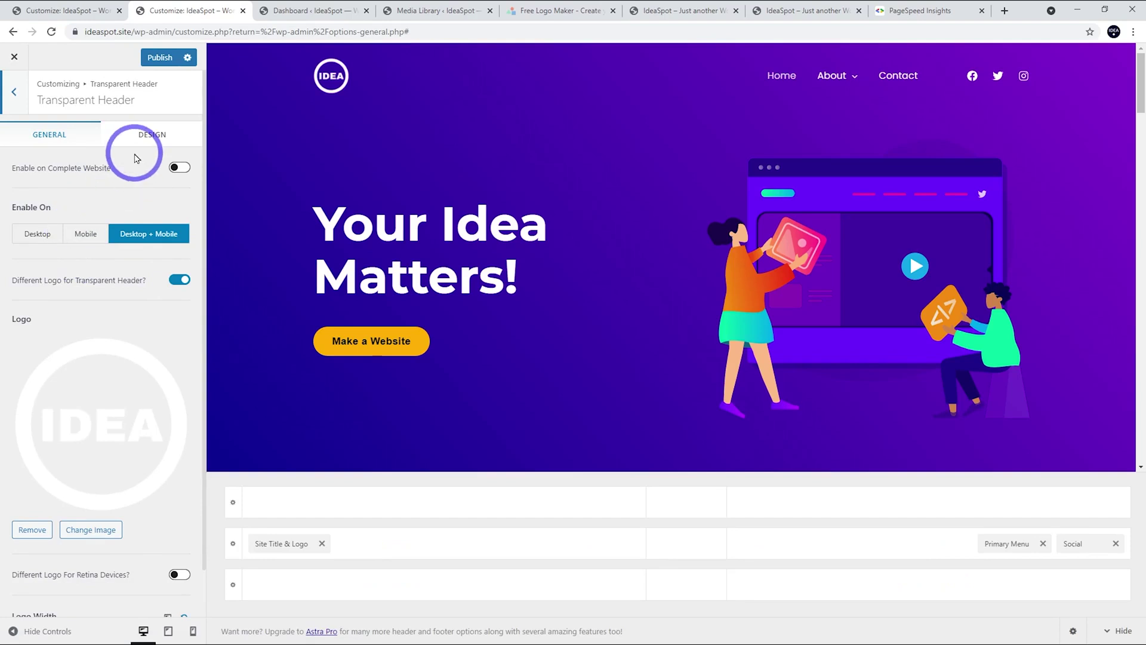
left_click(147, 134)
scroll(103, 257, "down", 2)
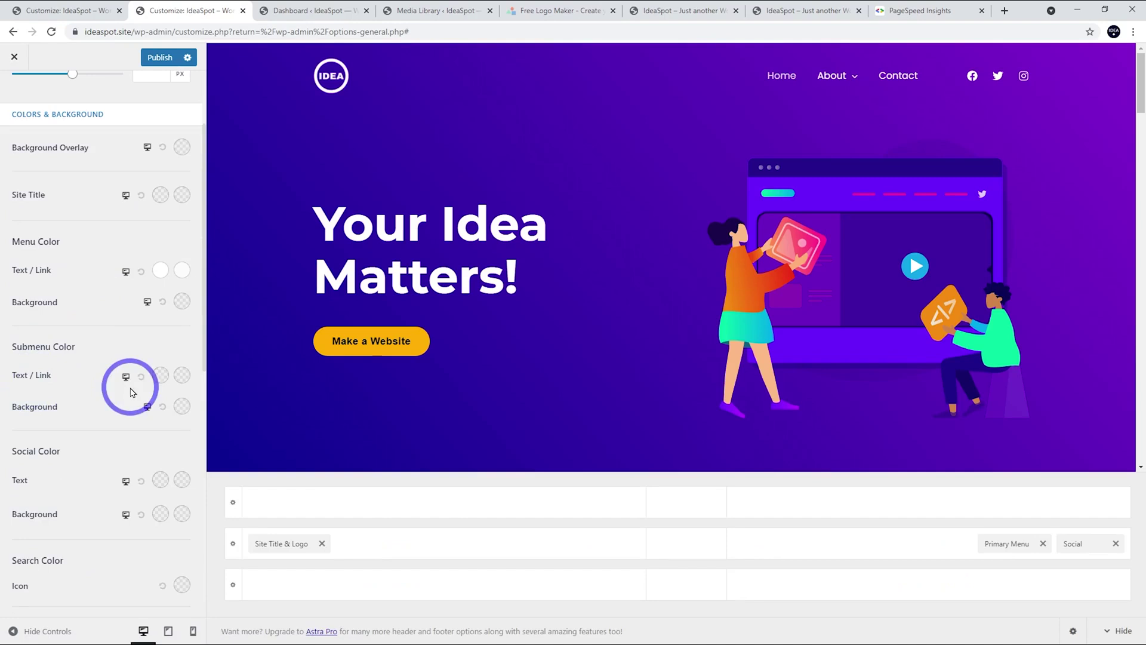
left_click(159, 376)
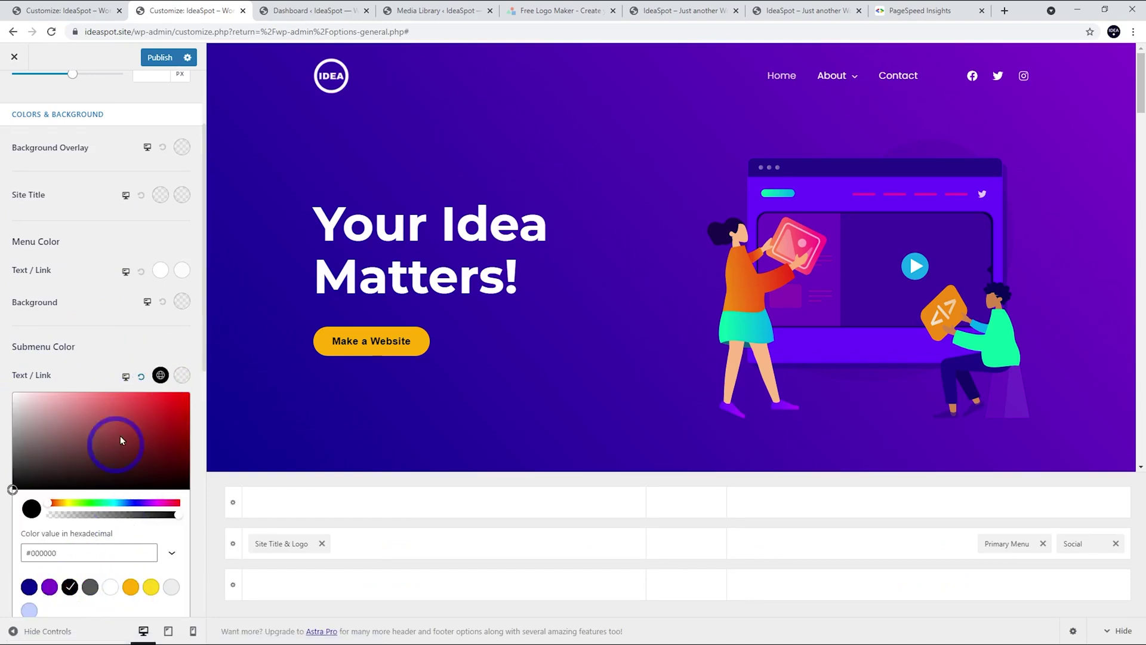
left_click(178, 376)
left_click(90, 587)
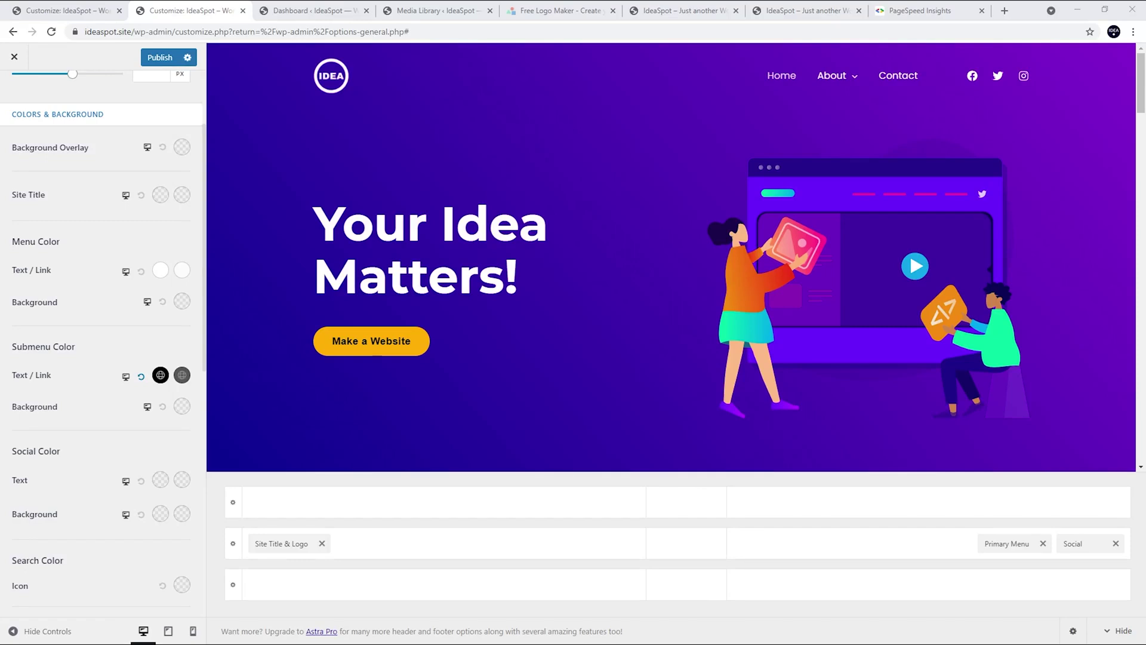
Step: Add a YouTube icon to the header's social icons and remove the Twitter icon
left_click(974, 79)
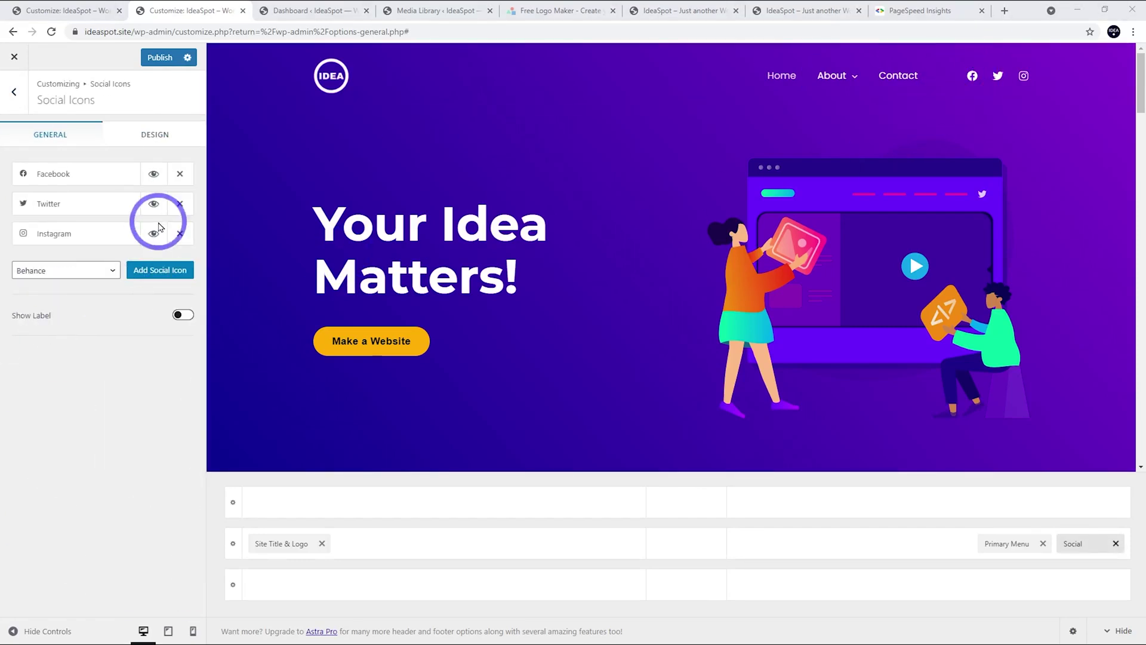
left_click(57, 271)
scroll(66, 358, "down", 2)
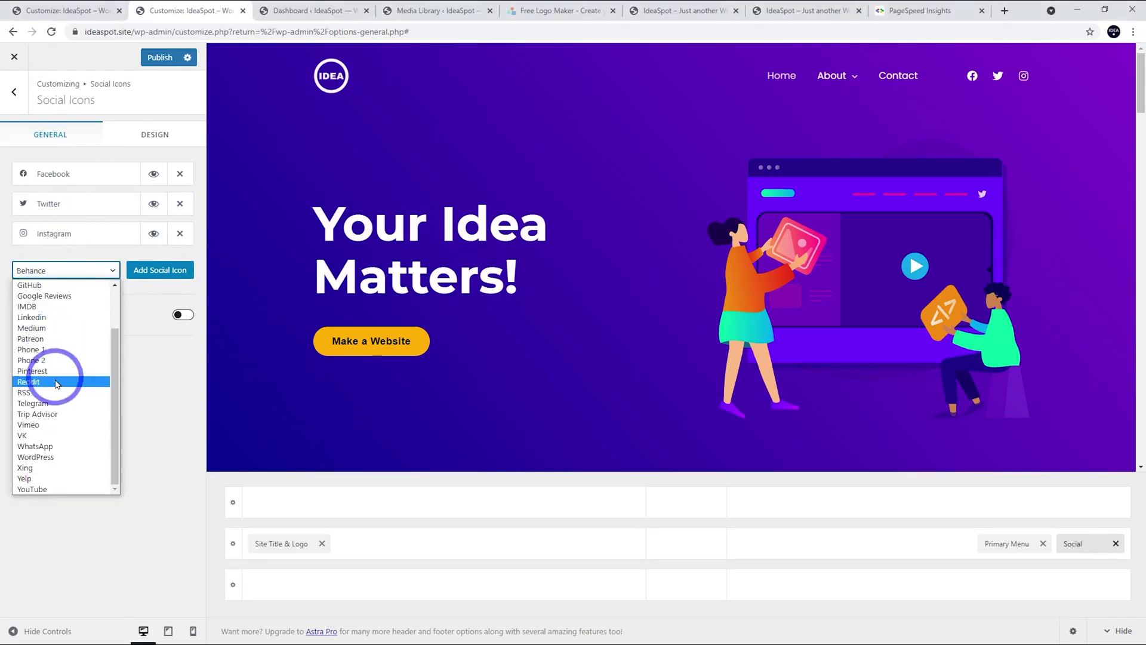
left_click(34, 490)
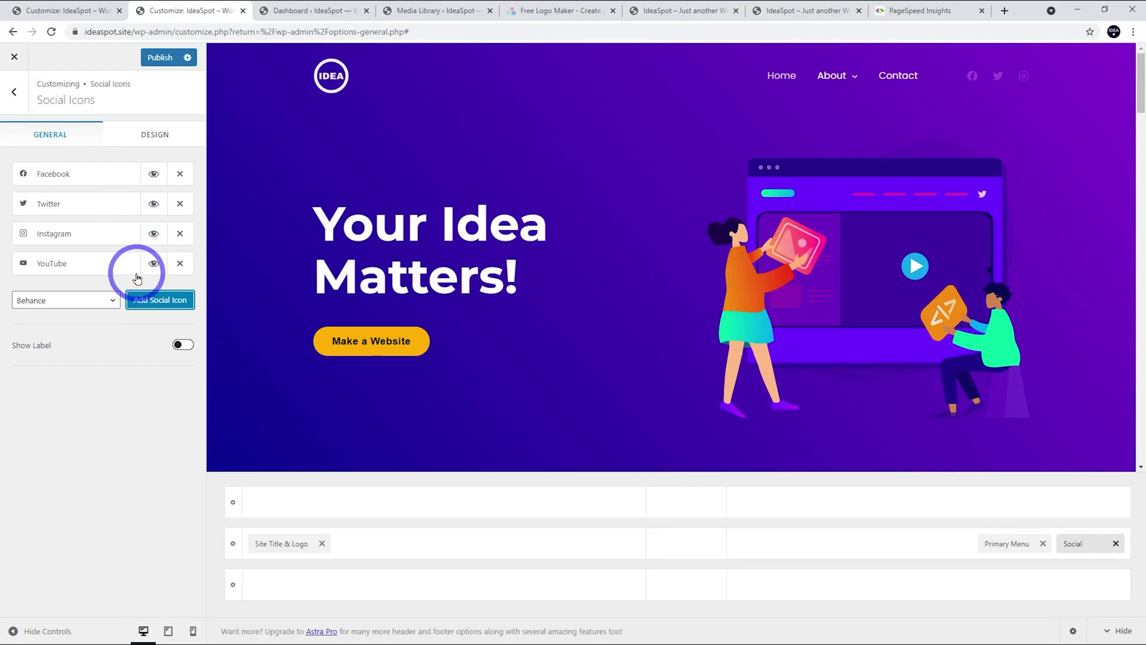
left_click(177, 206)
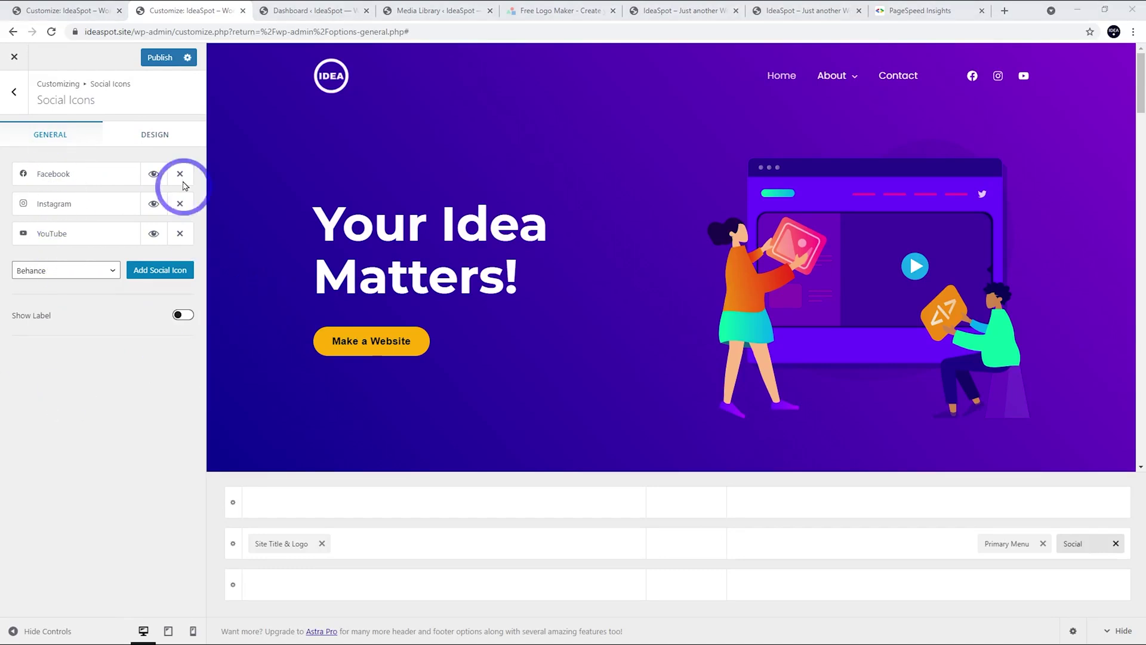
left_click(59, 232)
left_click(50, 323)
type("https://youtube.com/c/ideaspot")
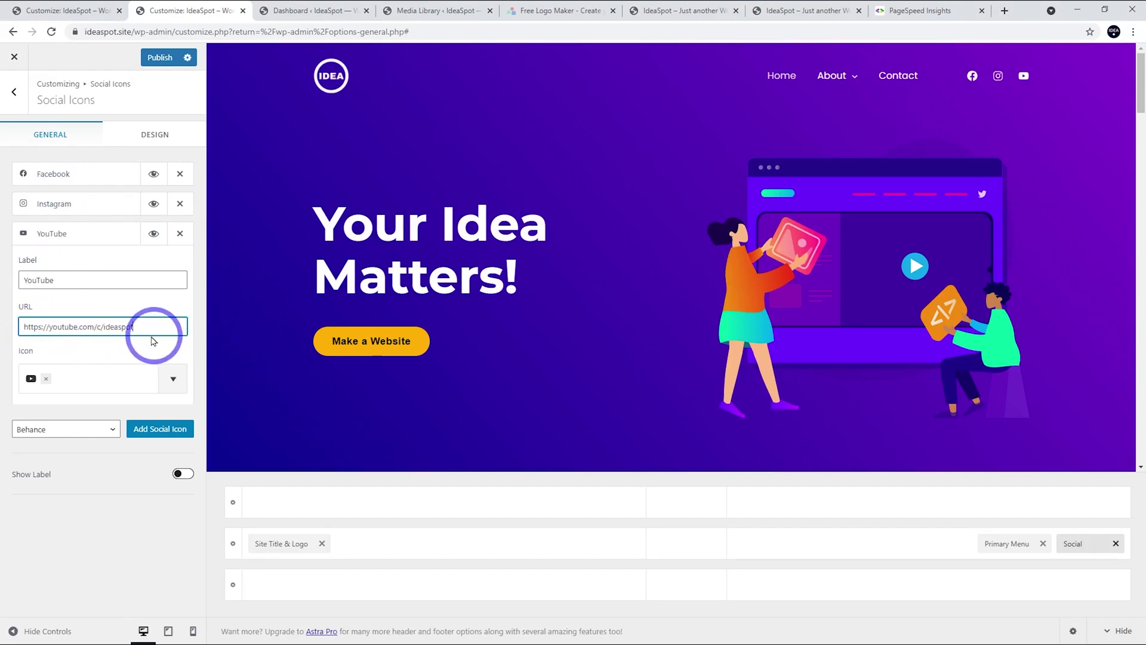
left_click(55, 206)
left_click(58, 179)
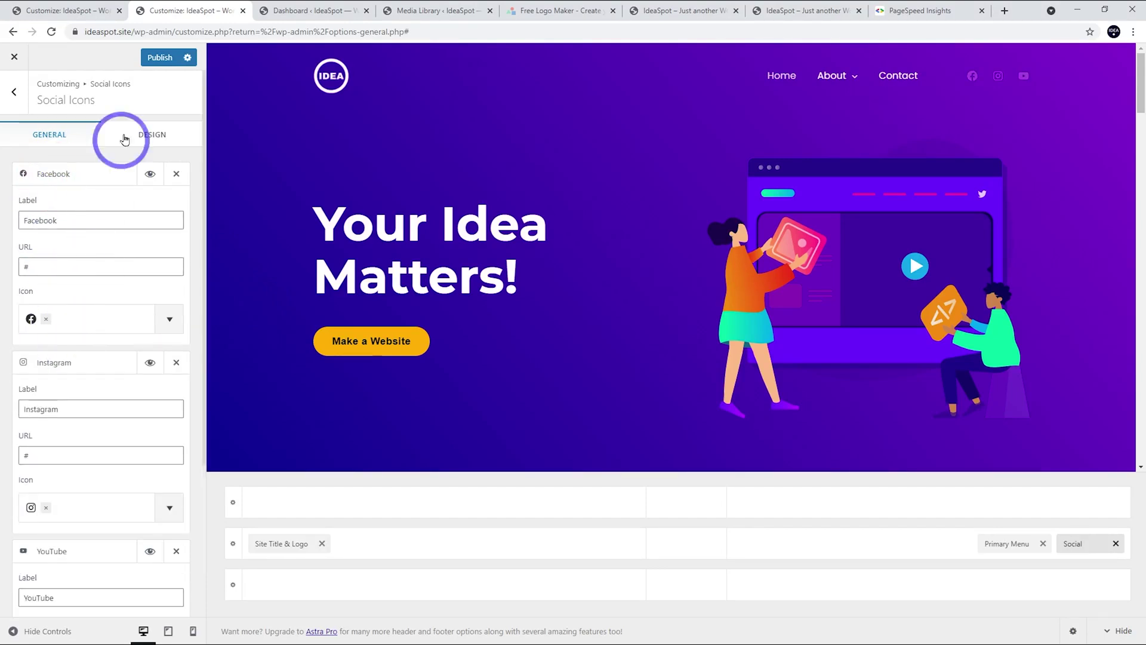
left_click(159, 60)
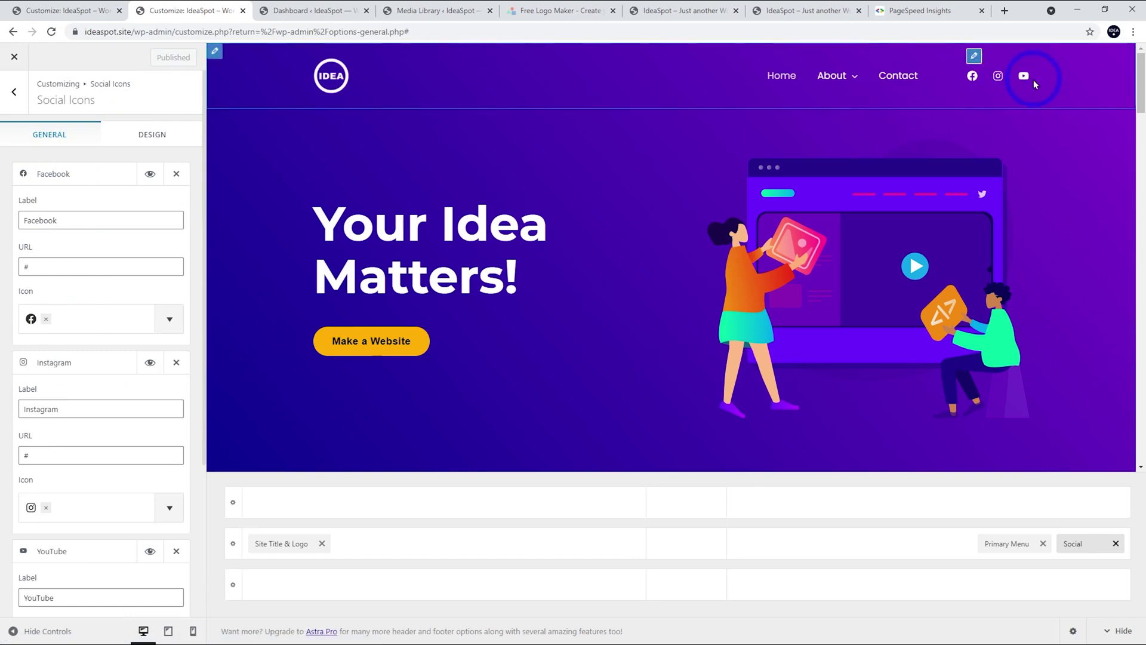
left_click(978, 76)
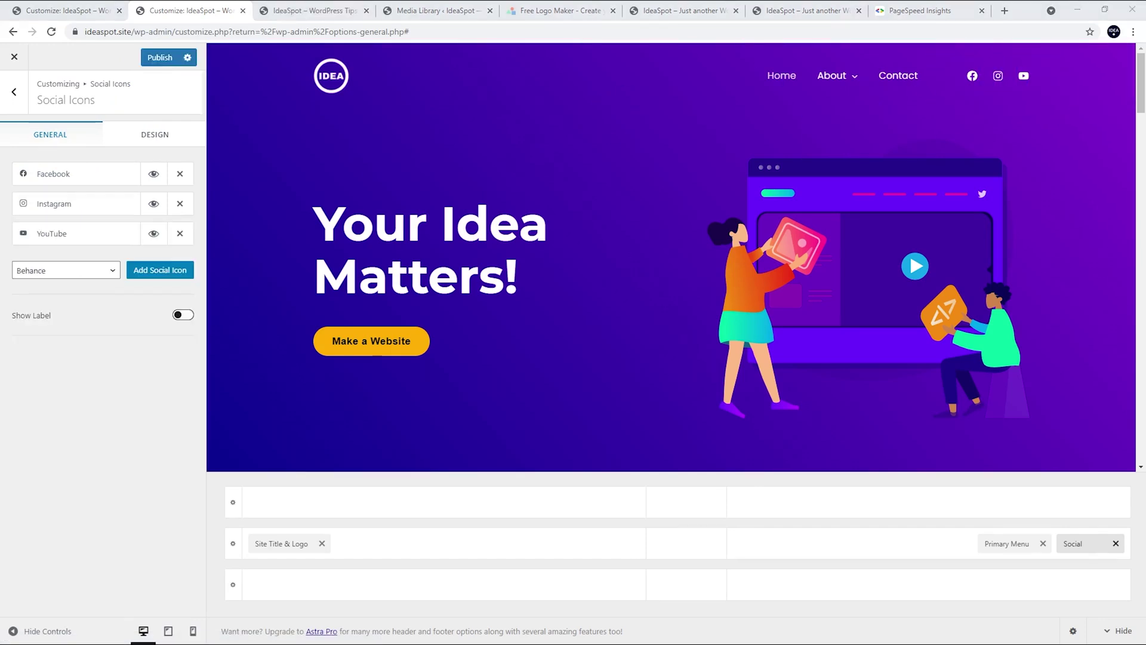
left_click(179, 315)
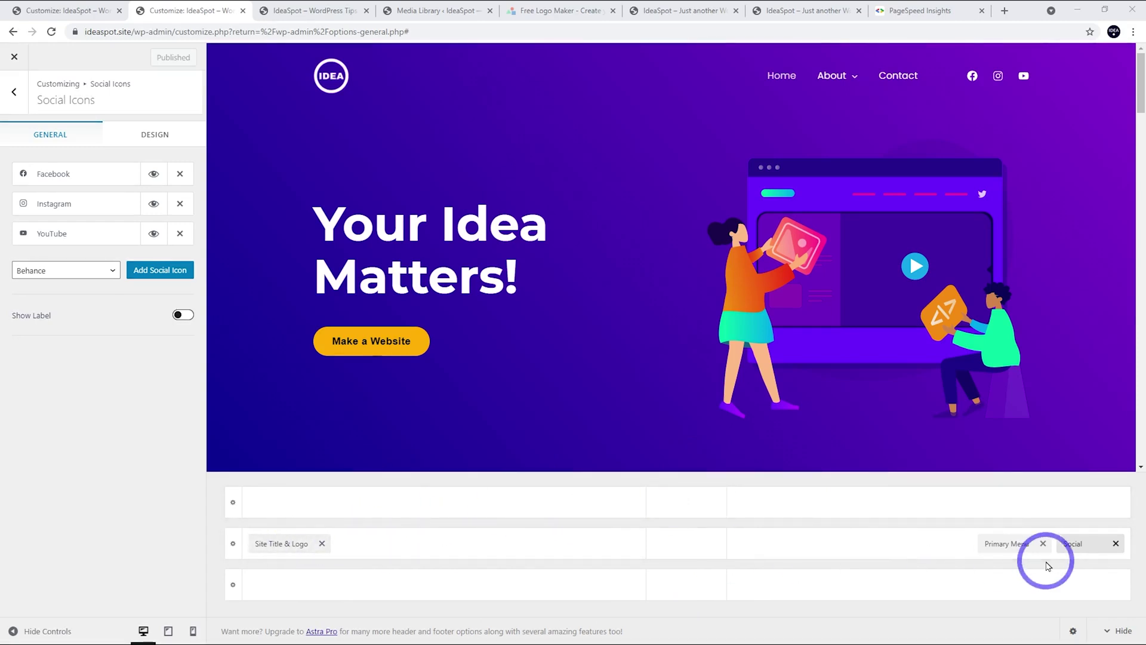
Step: Add an HTML 1 element to the centre of the header's top row with the heading text "Your Idea Matters!"
left_click(688, 503)
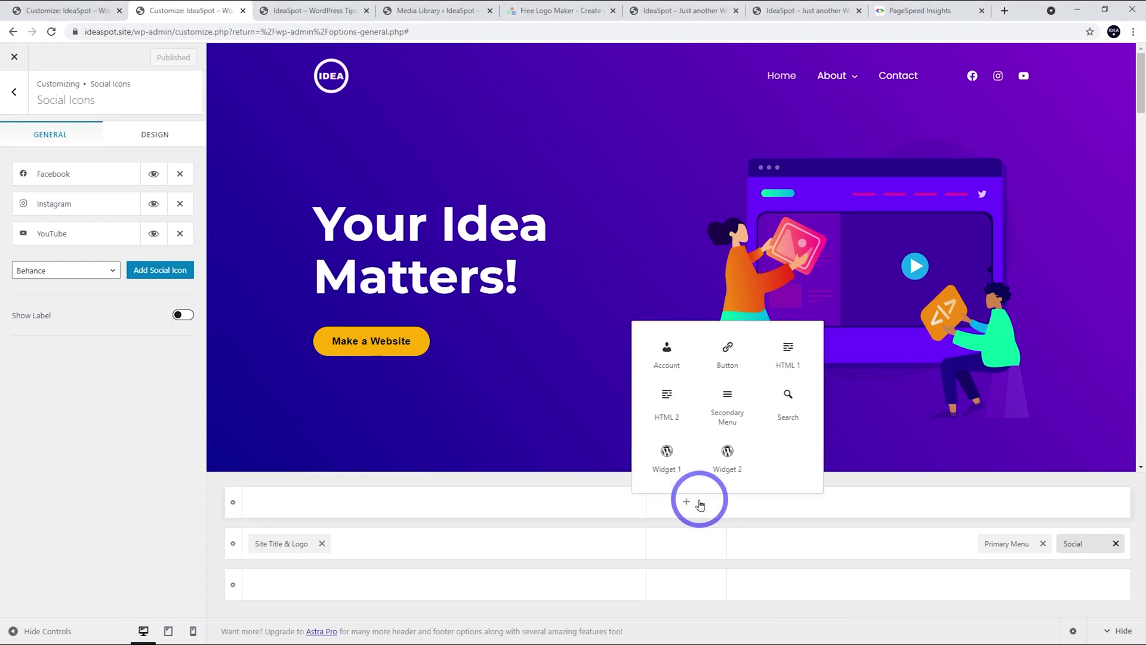
left_click(786, 354)
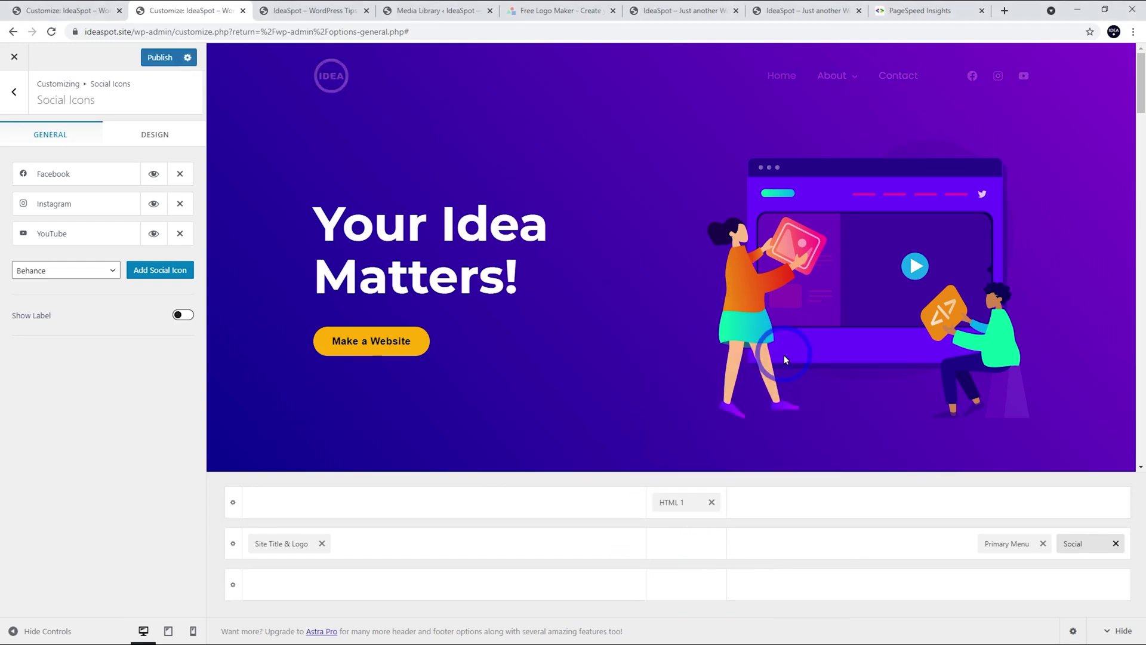
left_click(672, 503)
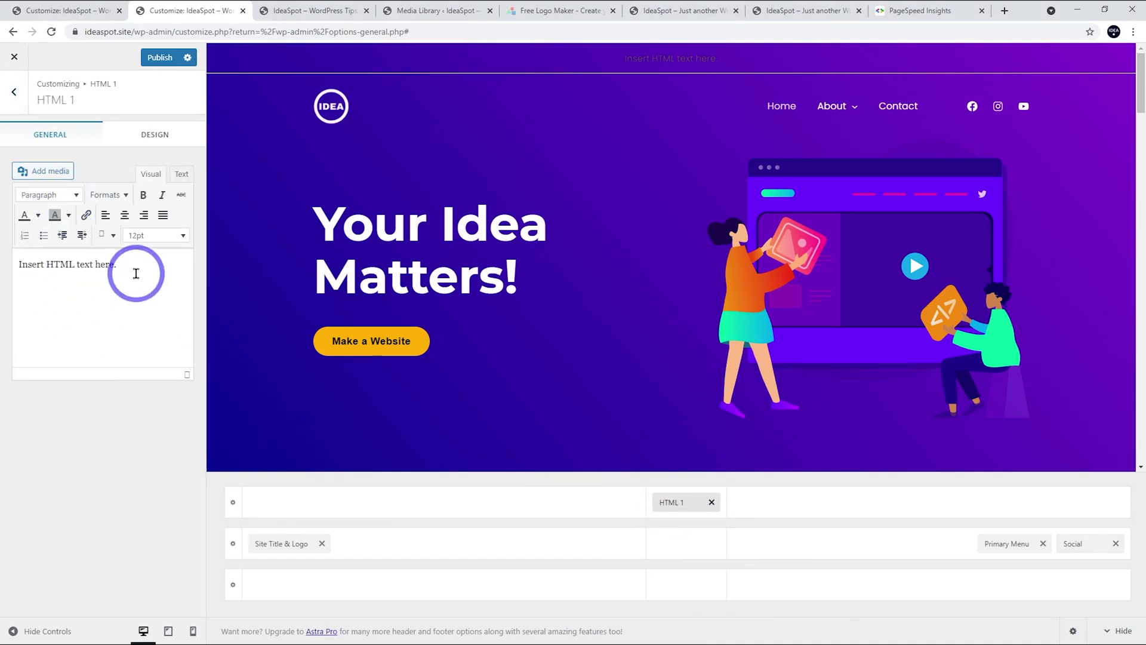
key("ctrl+a")
type("Your Idea Matters!")
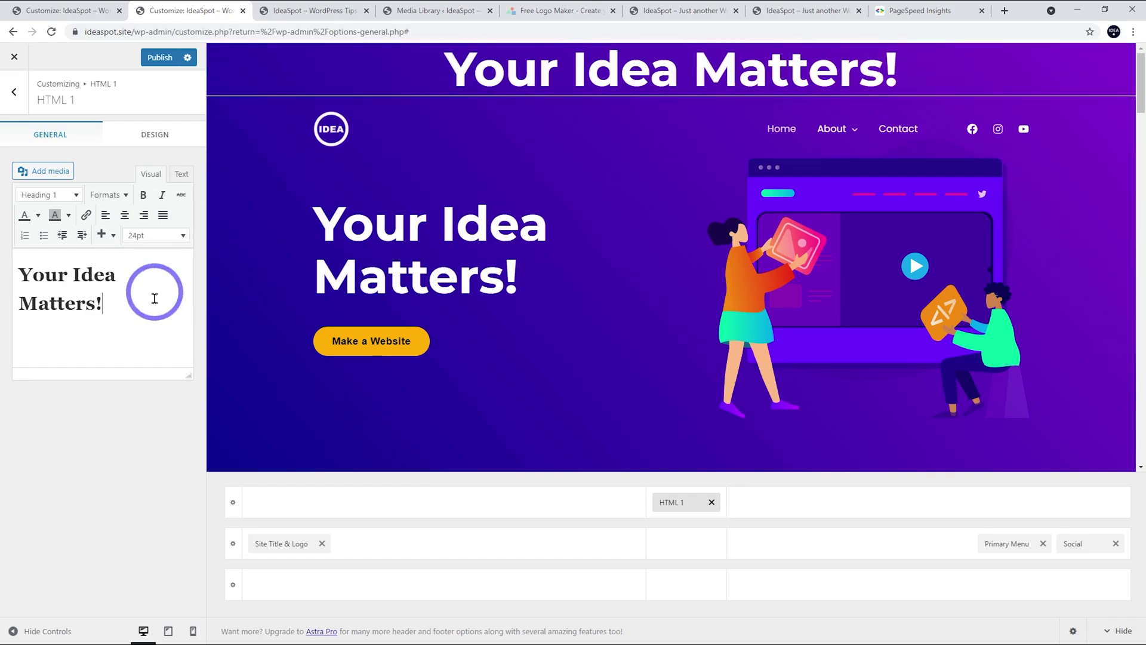
Step: Set the HTML 1 heading's font size to 8pt and remove the HTML 1 element from the header's top row
triple_click(154, 298)
left_click(157, 235)
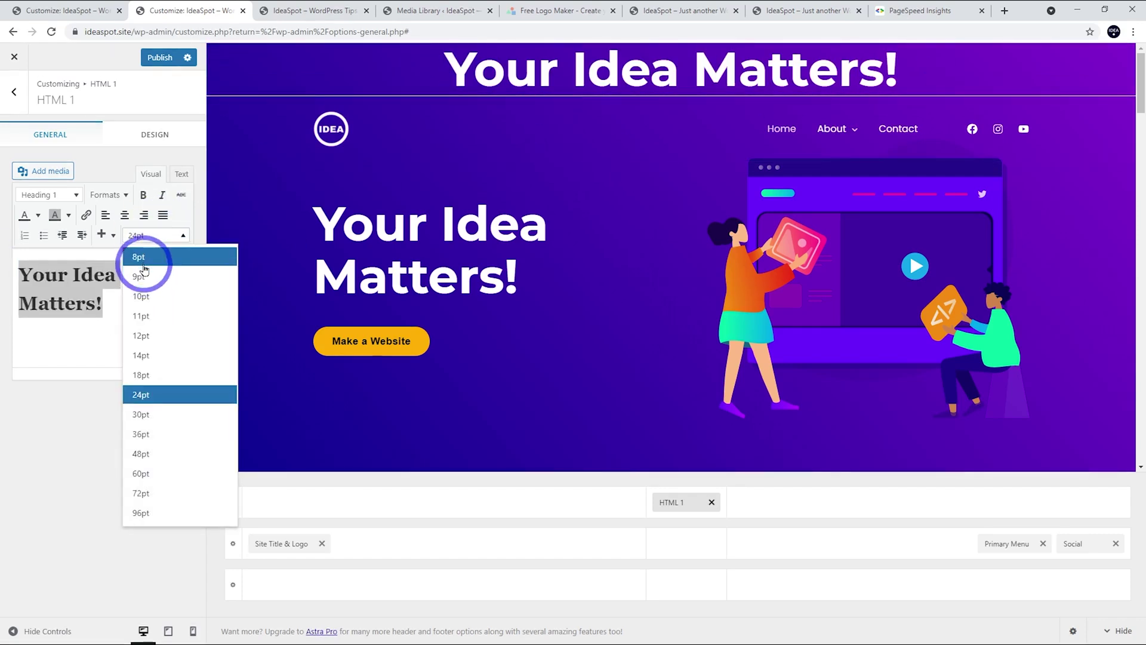
left_click(143, 265)
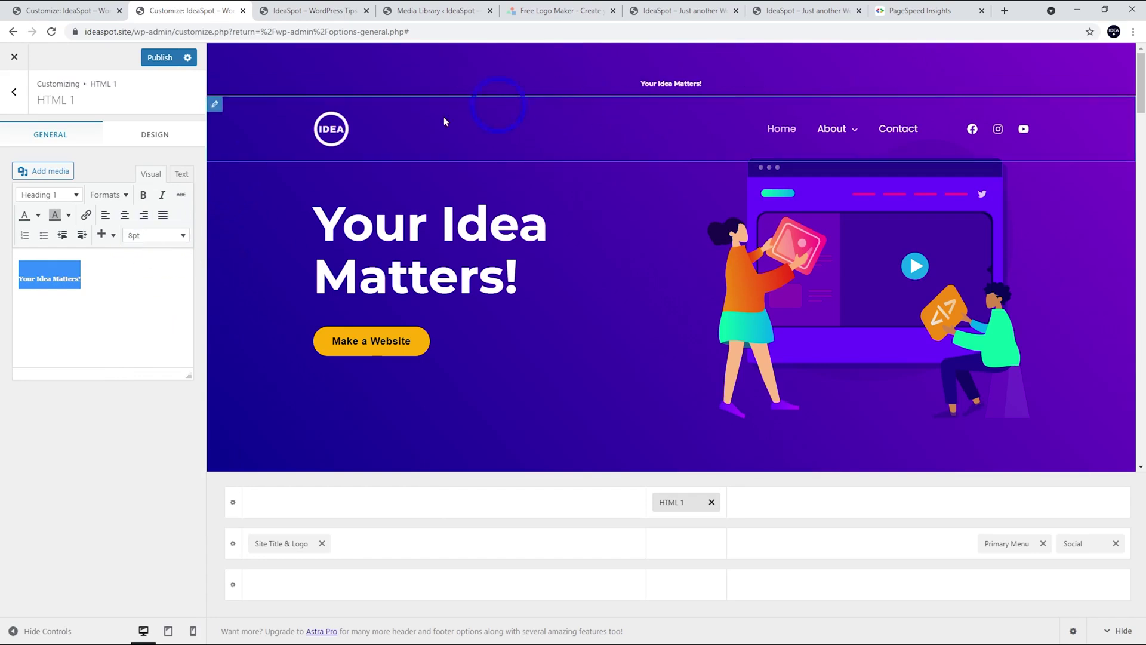
left_click(712, 502)
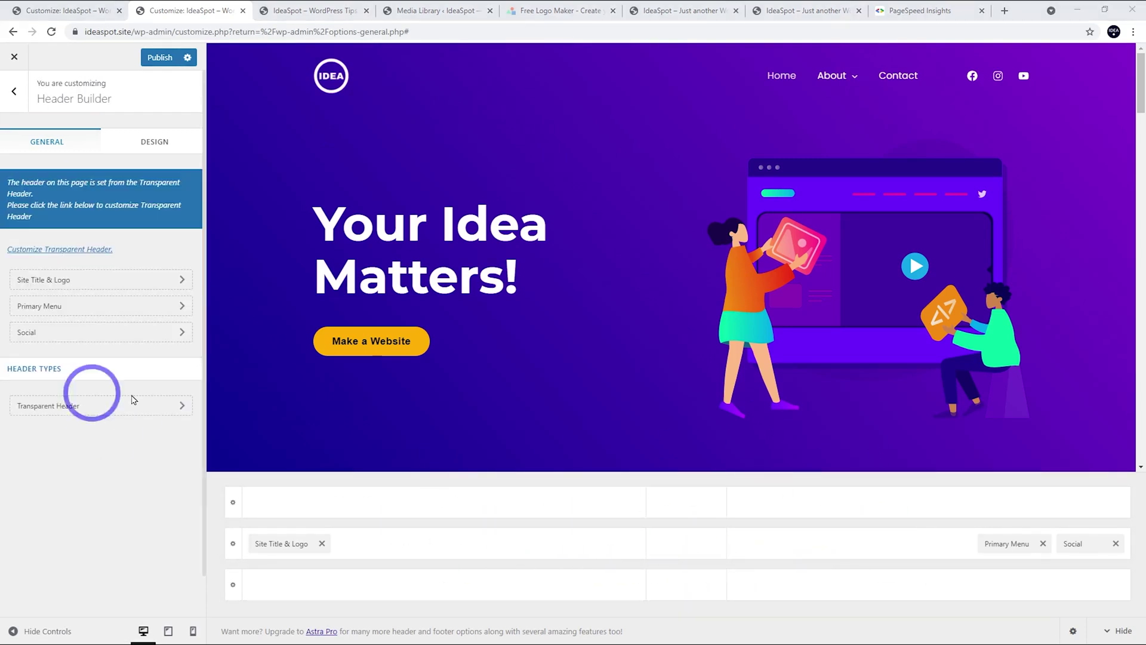
Step: Open the footer for editing and remove Widget 1, Social, Footer Menu, Widget 3 and HTML 1 from its middle row
left_click_drag(1139, 117, 1104, 594)
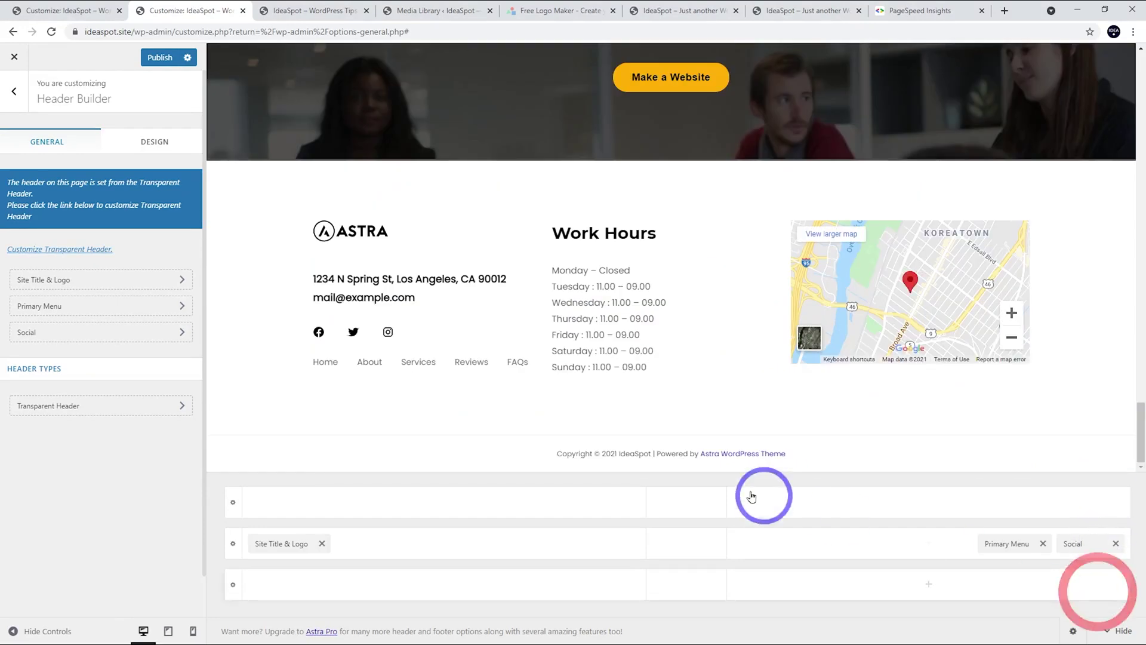
left_click(215, 442)
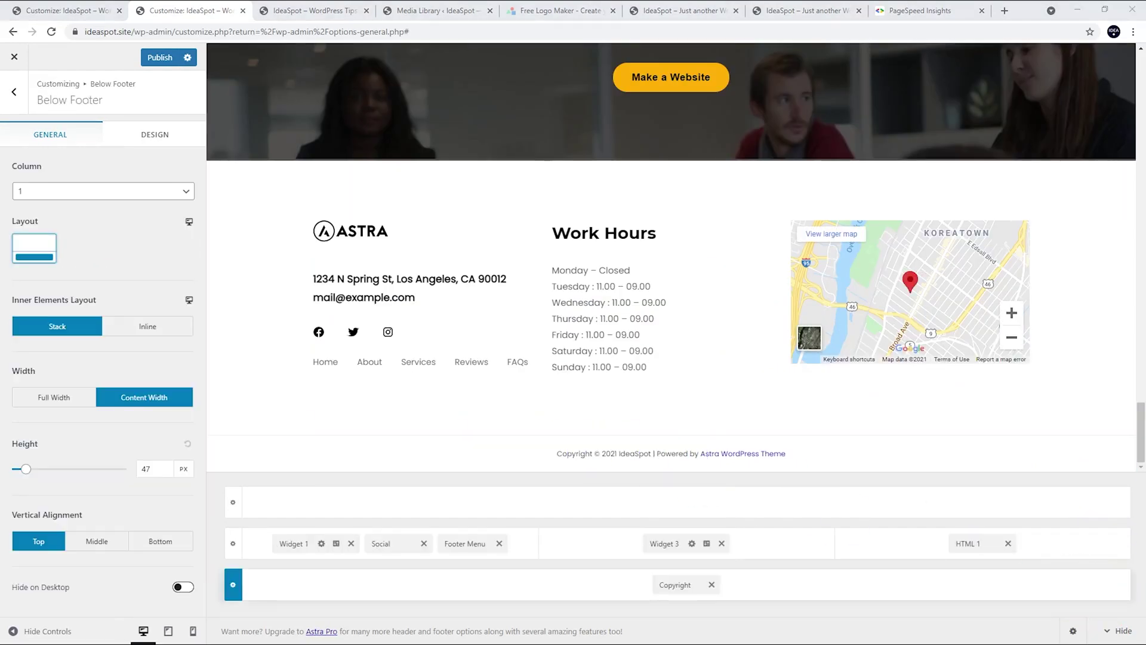
left_click(215, 444)
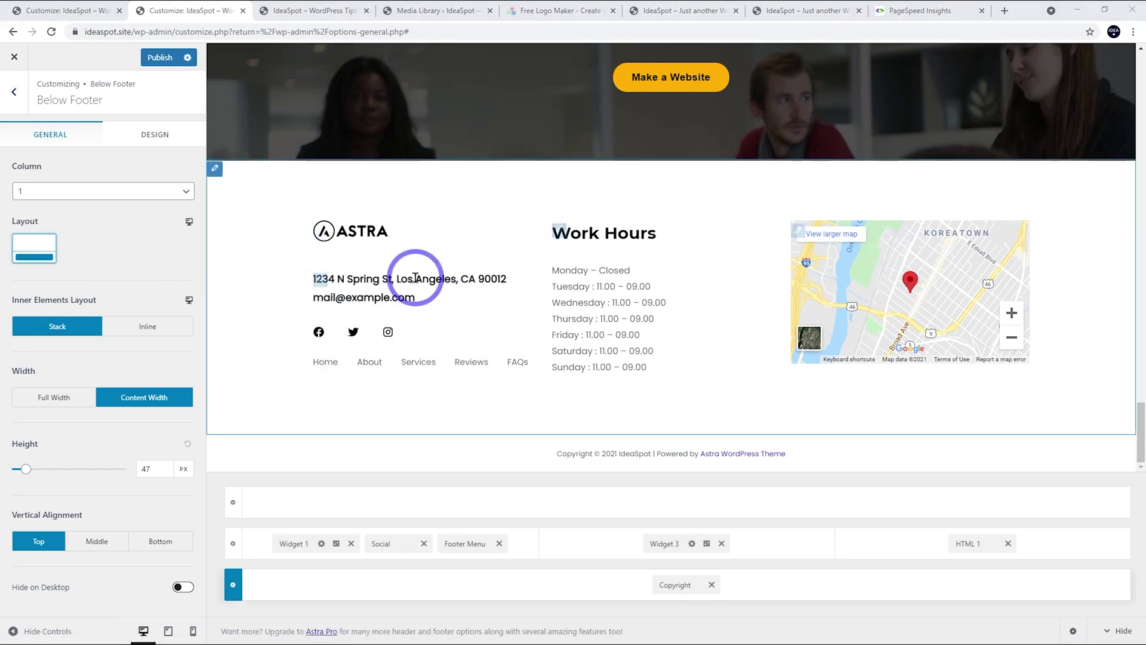
left_click(351, 543)
left_click(378, 545)
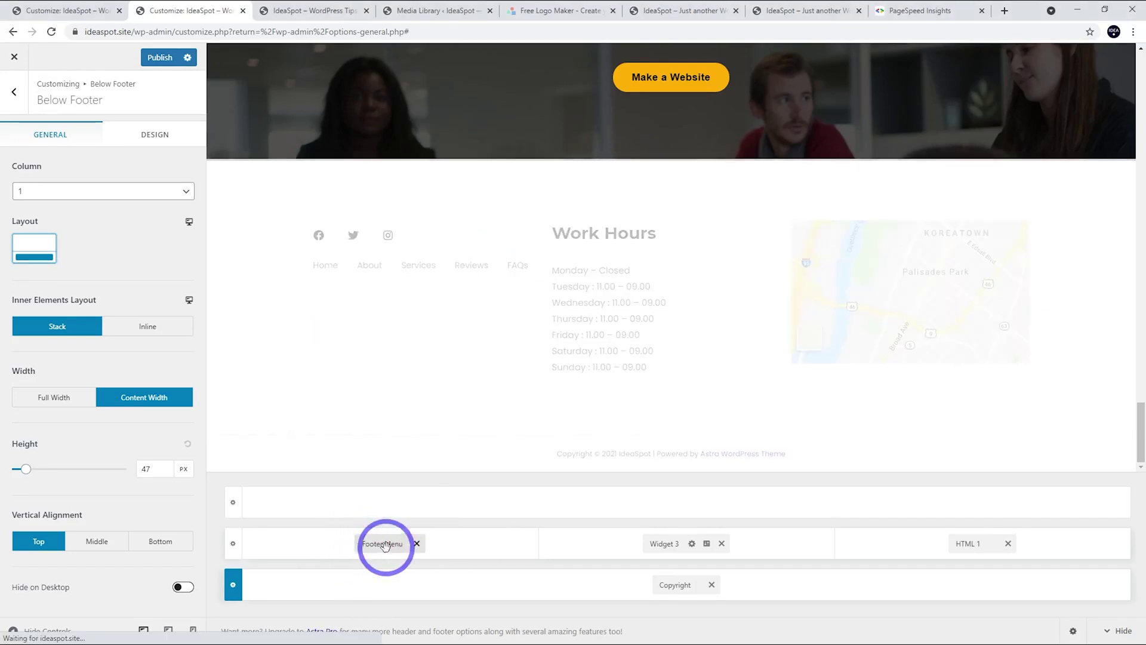
left_click(416, 543)
left_click(721, 543)
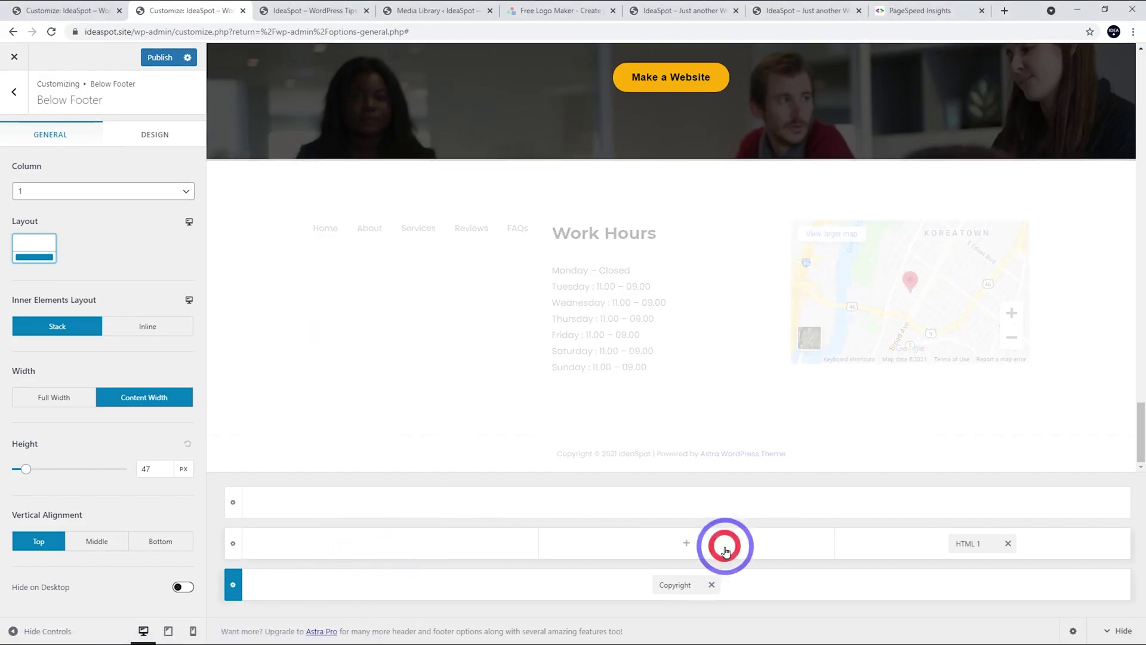
left_click(1008, 543)
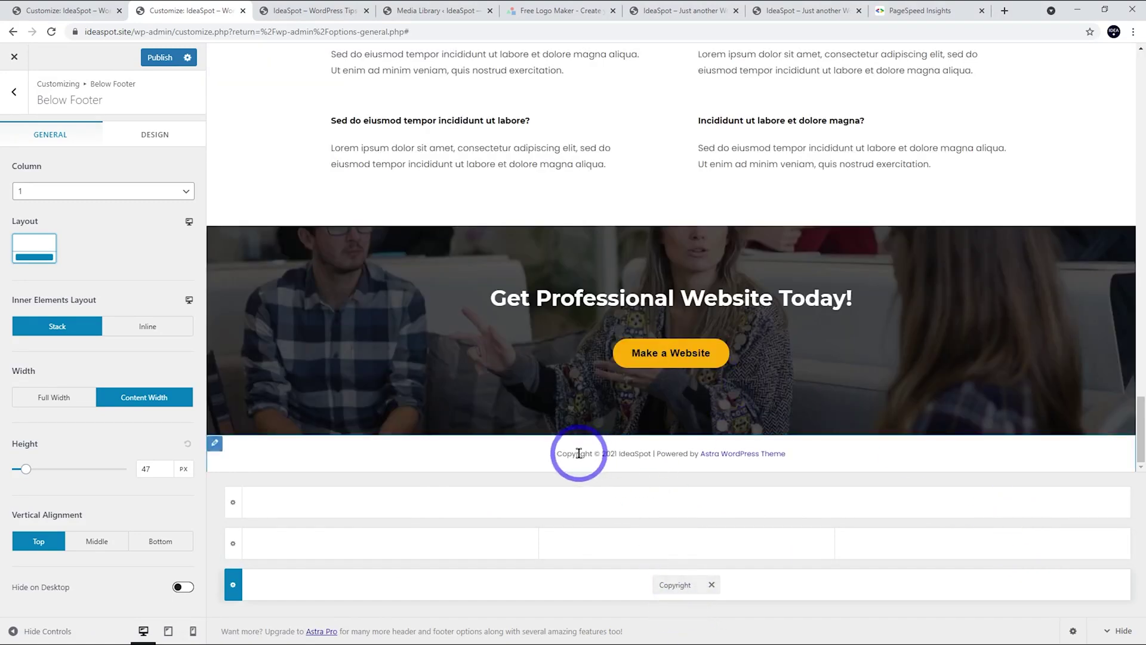
Step: Delete "| Powered by [theme_author]" from the footer's Copyright text and publish the changes
left_click(674, 586)
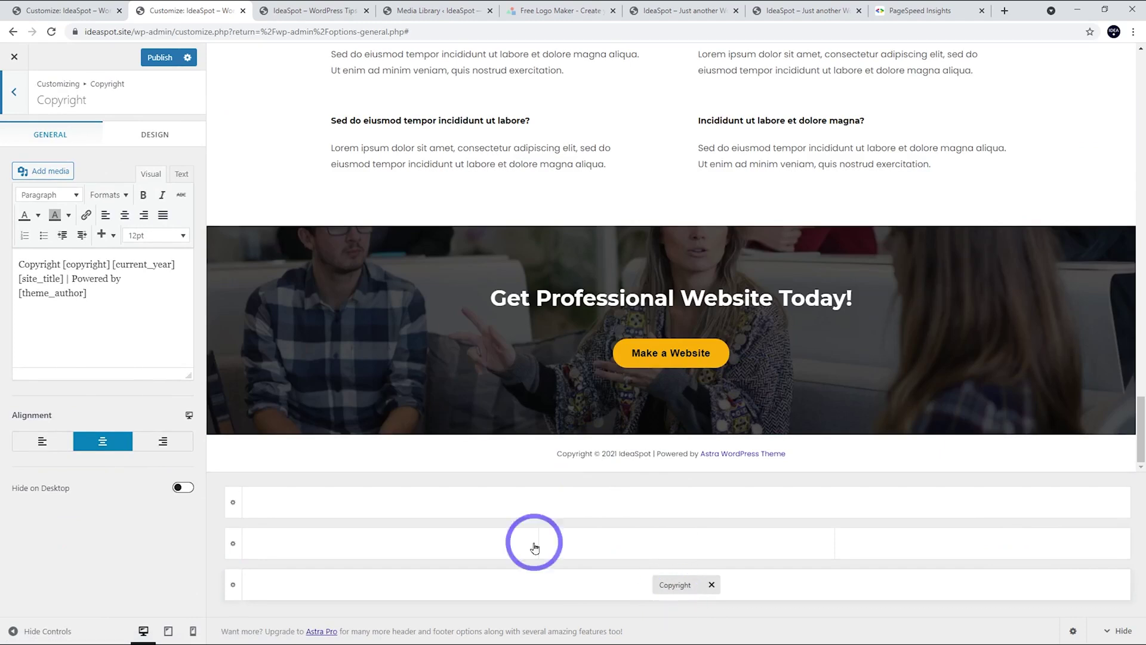
left_click(55, 272)
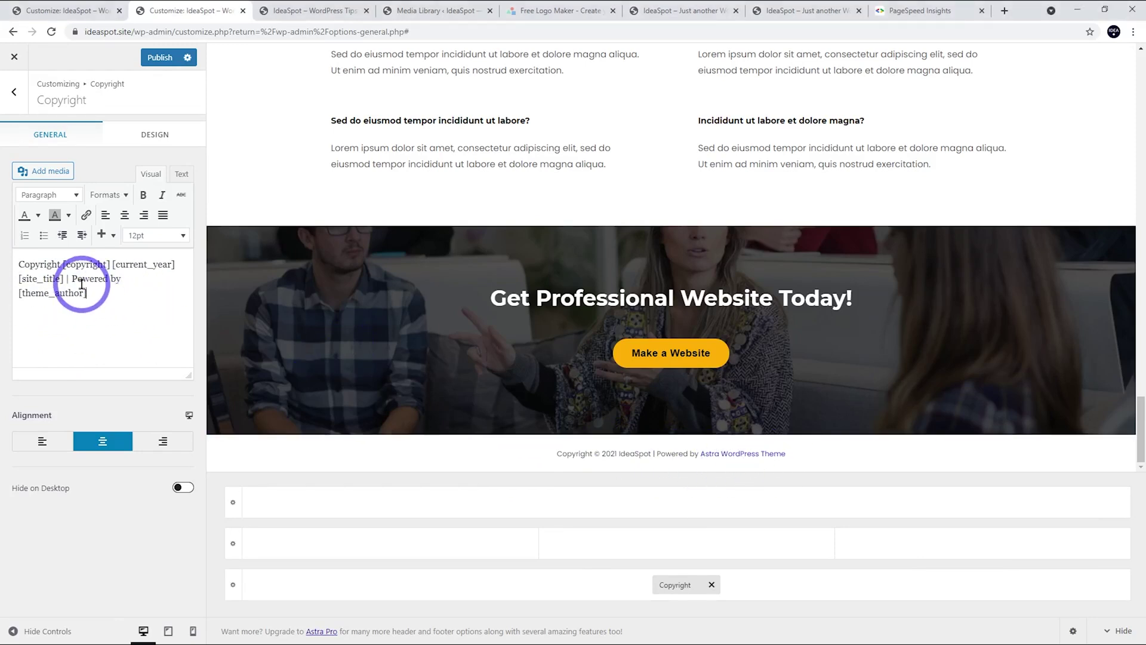
left_click_drag(87, 292, 71, 280)
key("BackSpace")
key("BackSpace")
key("BackSpace")
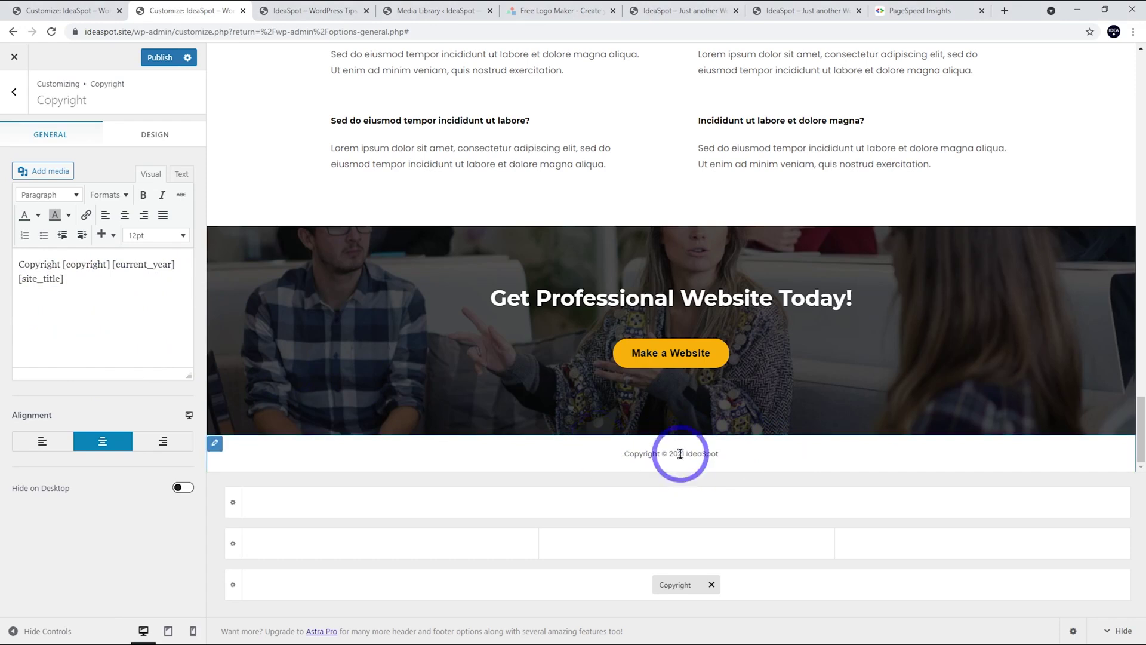
left_click(161, 57)
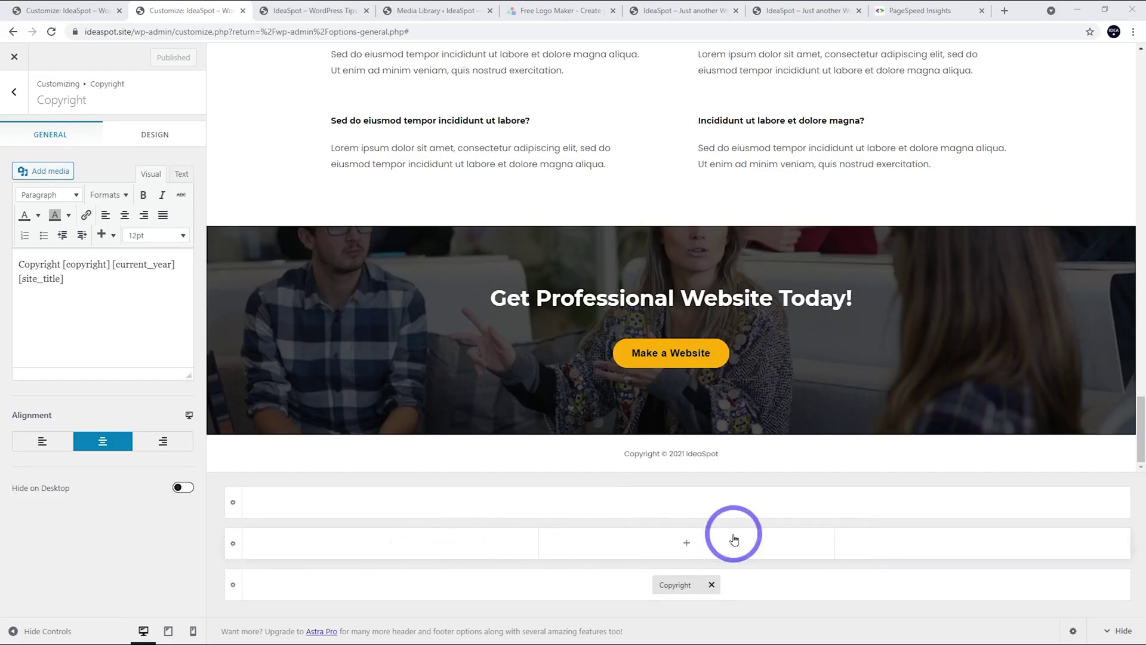
Step: Examine the elements available for the footer's middle column and return to the main customizer overview
left_click(686, 543)
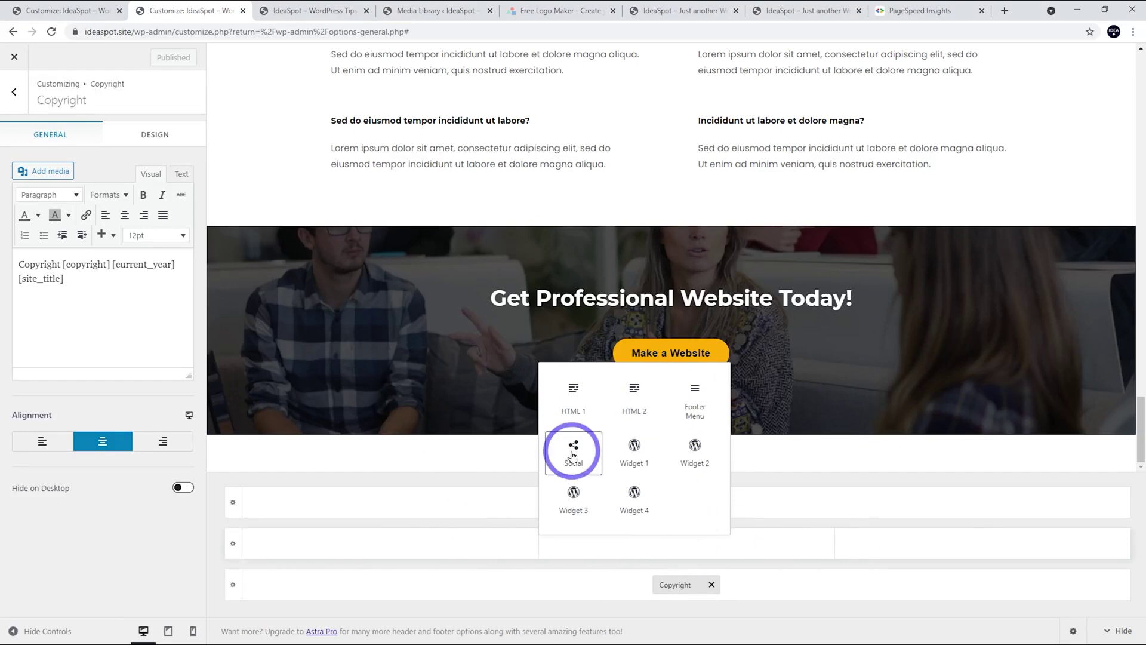
left_click(837, 483)
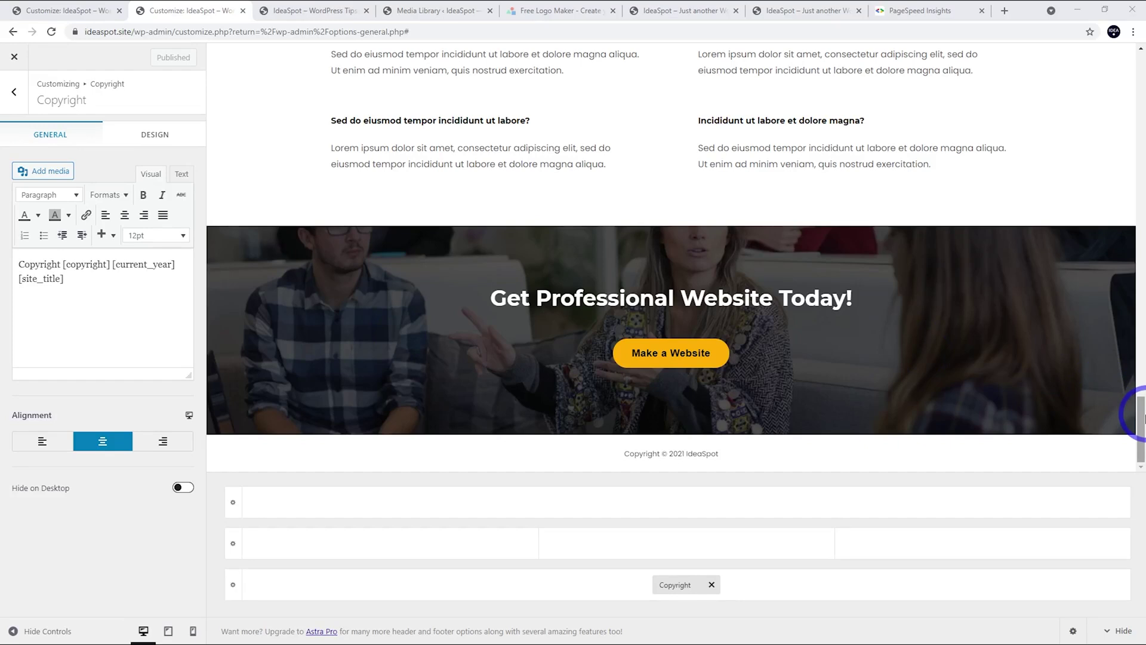
left_click_drag(1140, 418, 1115, 31)
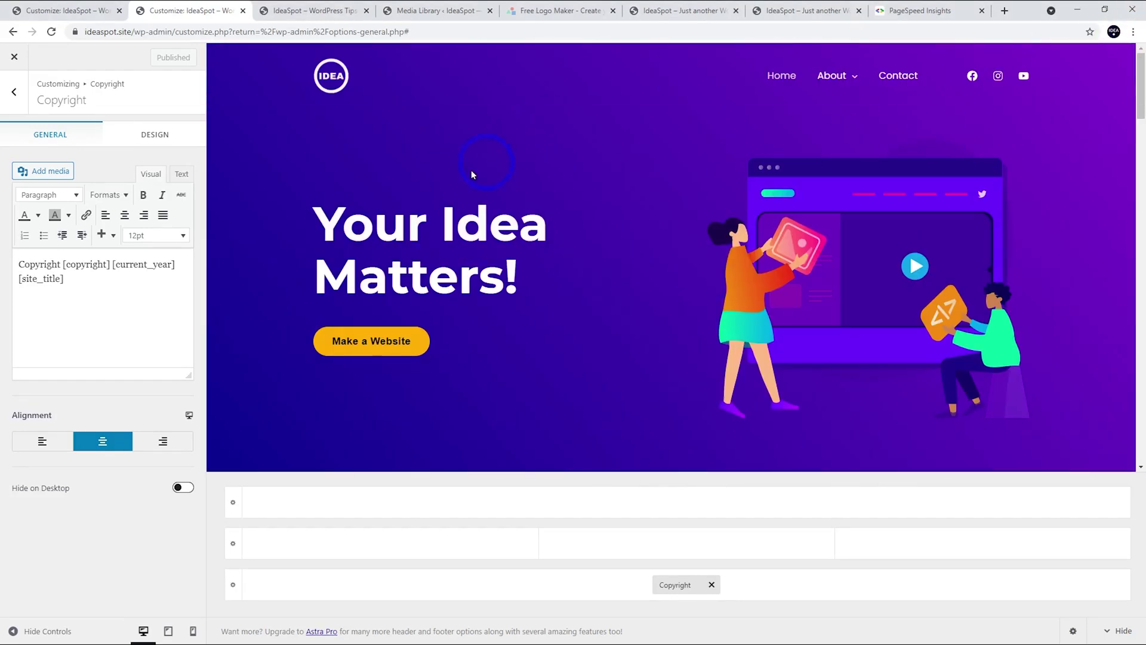
left_click(16, 93)
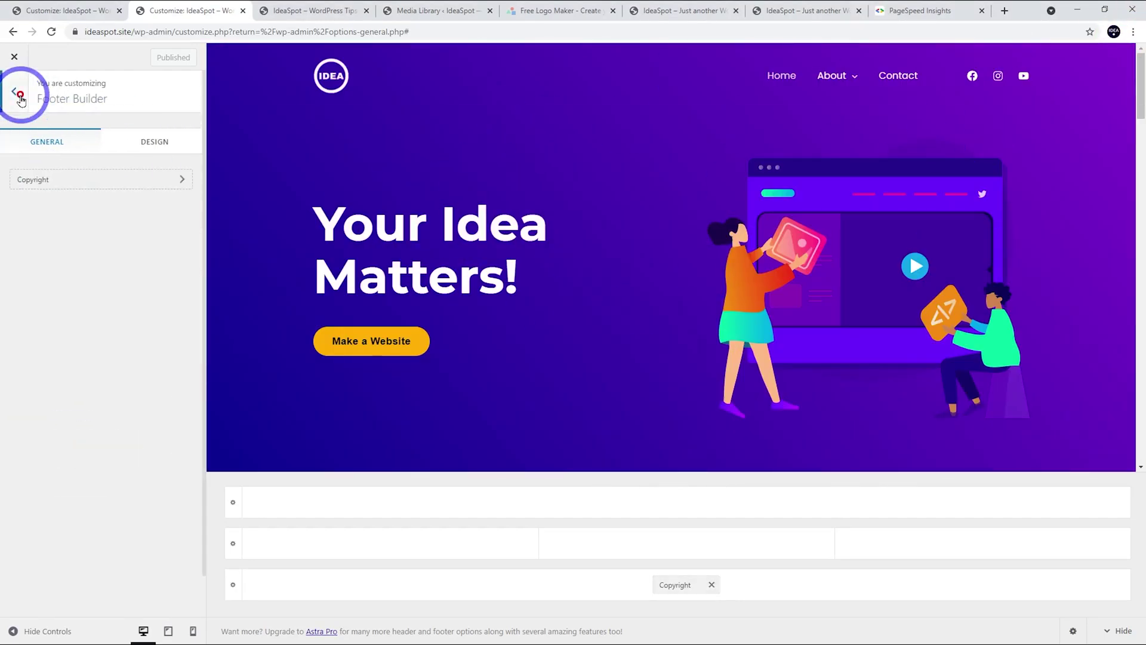
left_click(18, 94)
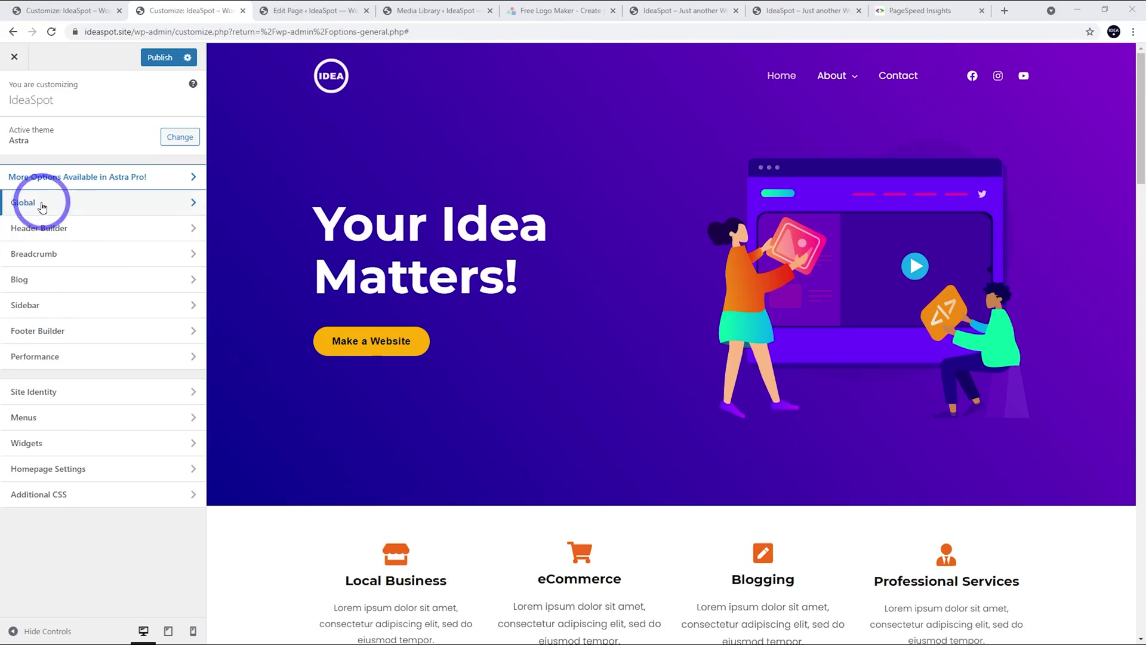
Step: In the global Typography settings, set the body font family to Roboto and check the page's body text
left_click(42, 203)
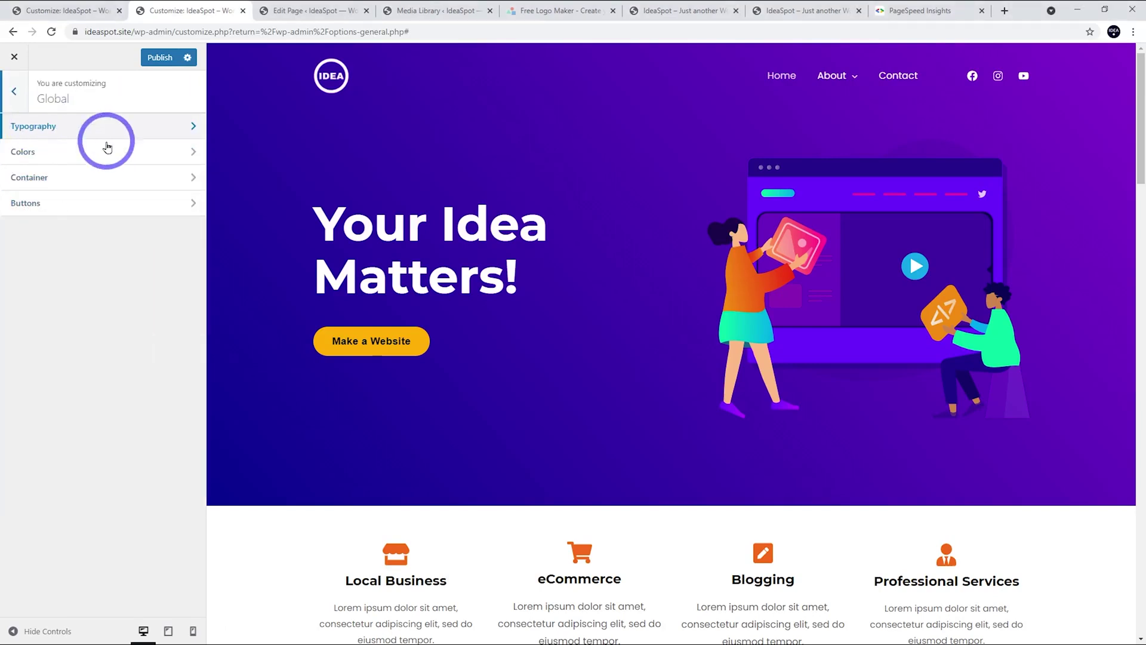
left_click(67, 135)
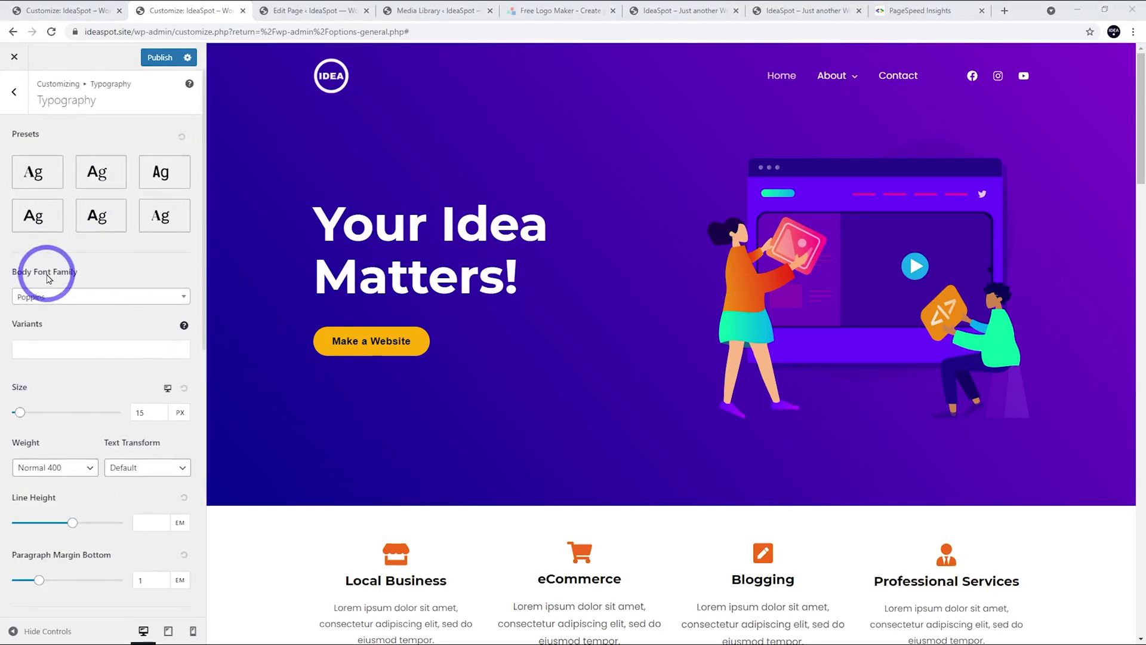
scroll(51, 276, "down", 5)
scroll(31, 336, "up", 5)
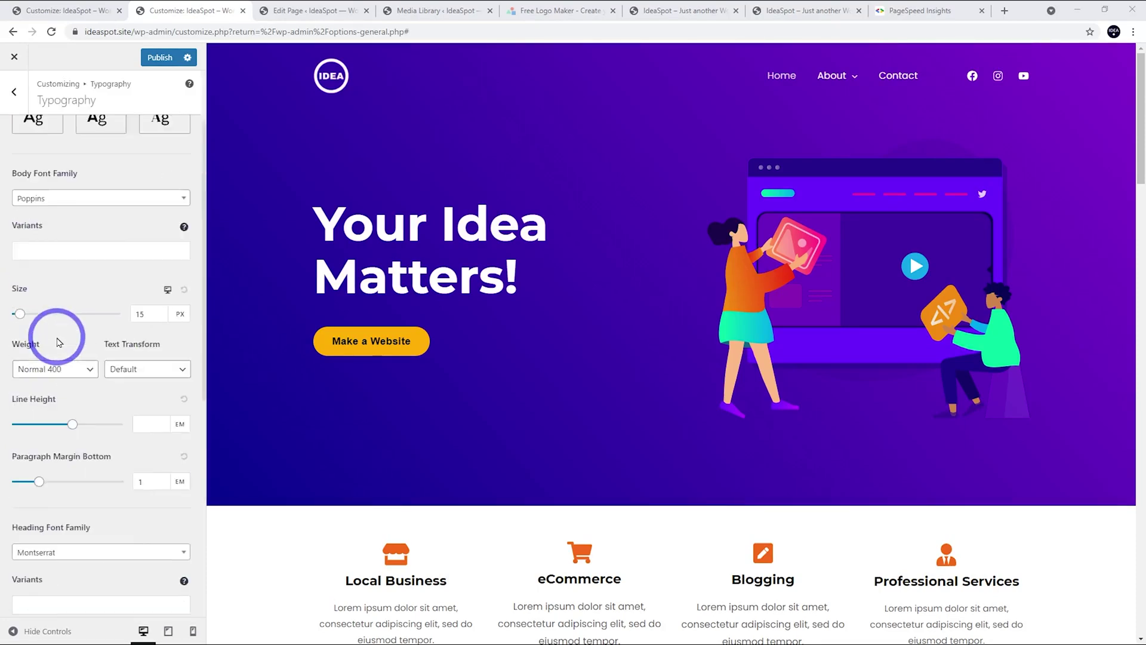
left_click(67, 300)
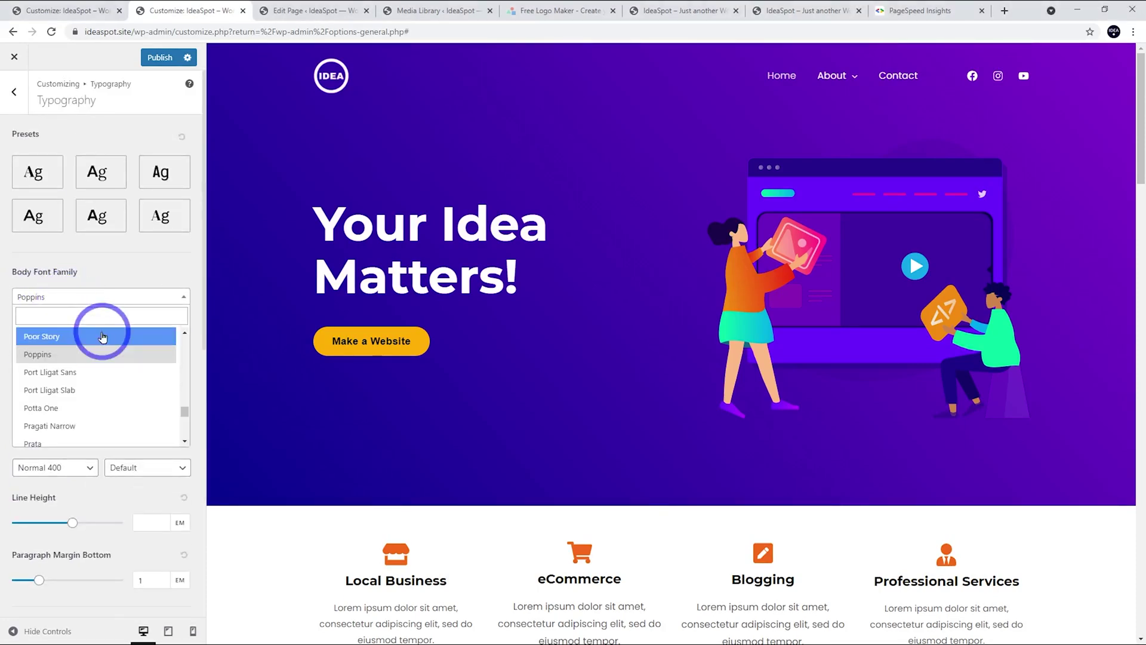
type("r")
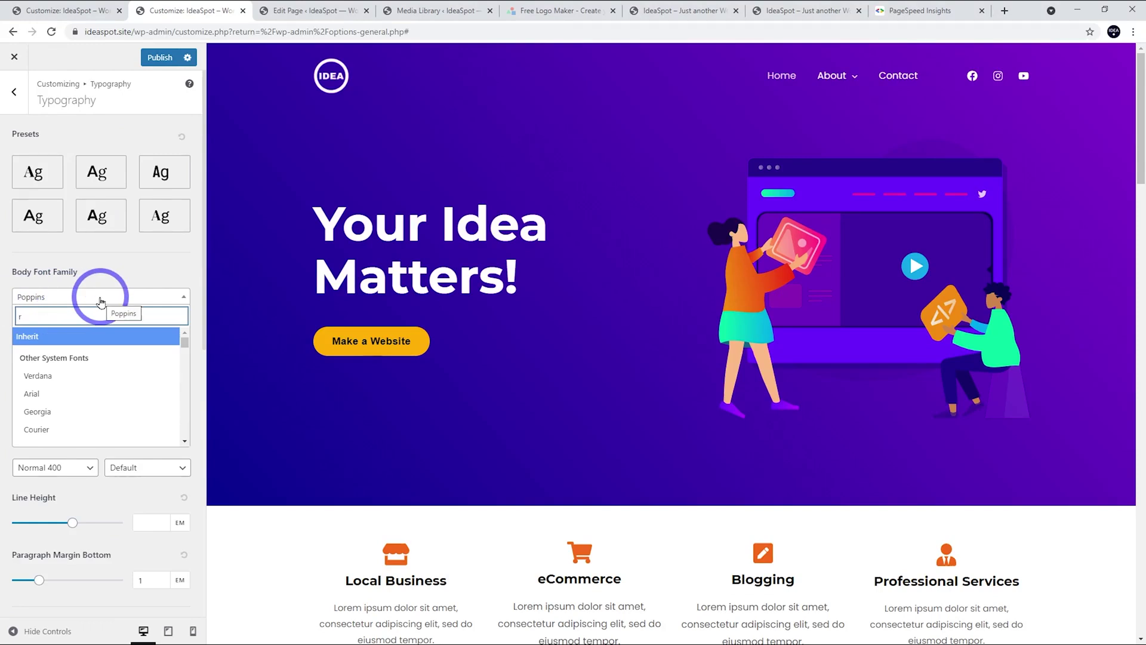
type("ob")
left_click(72, 358)
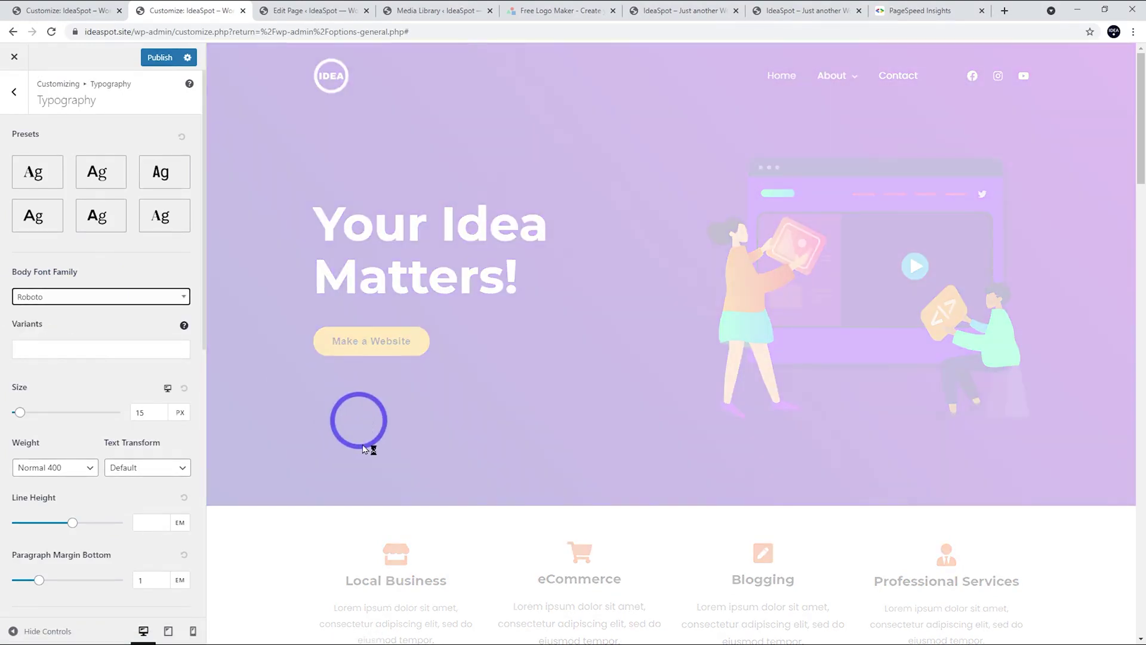
scroll(388, 452, "down", 3)
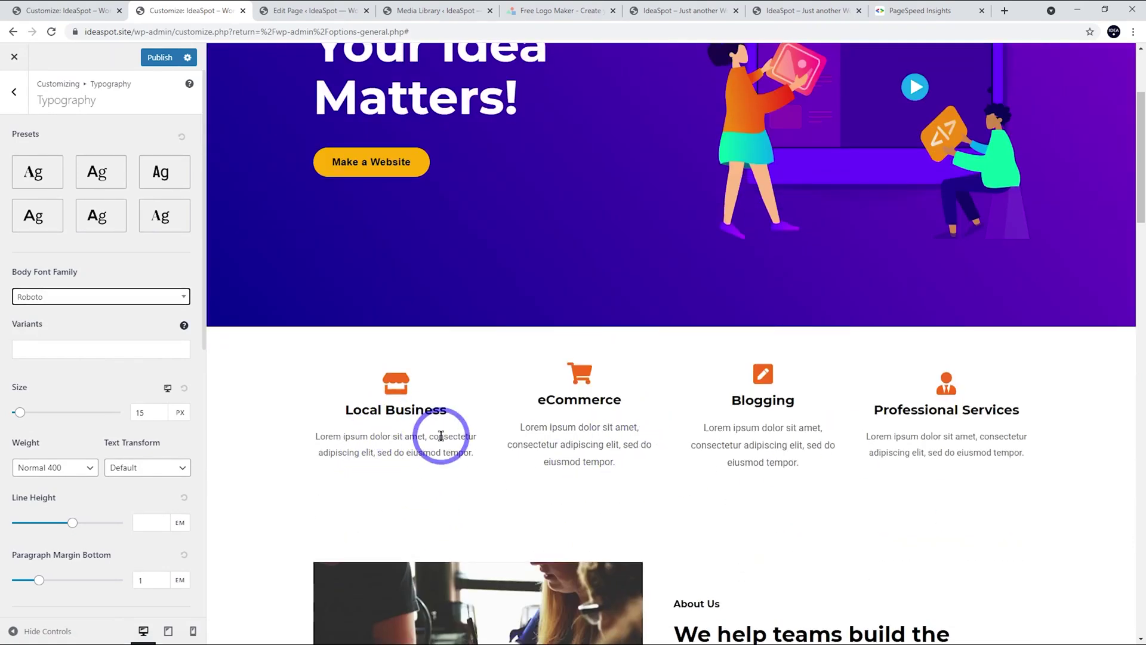
Step: Set the body font family to Poppins in the global Typography settings
left_click(99, 309)
left_click(67, 312)
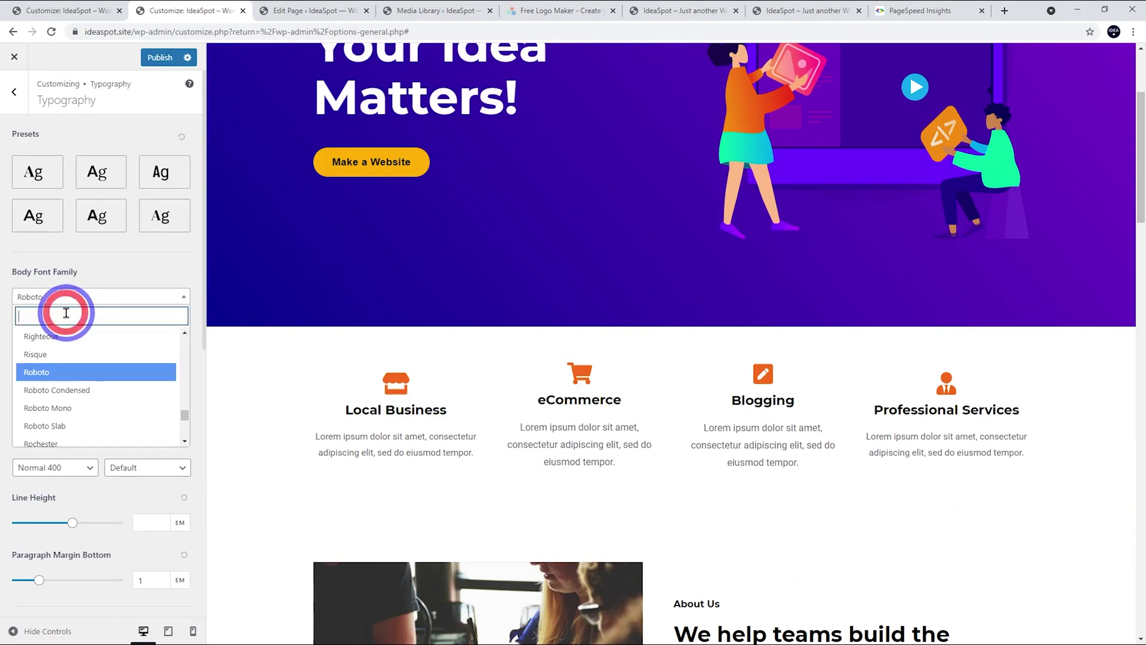
type("pop")
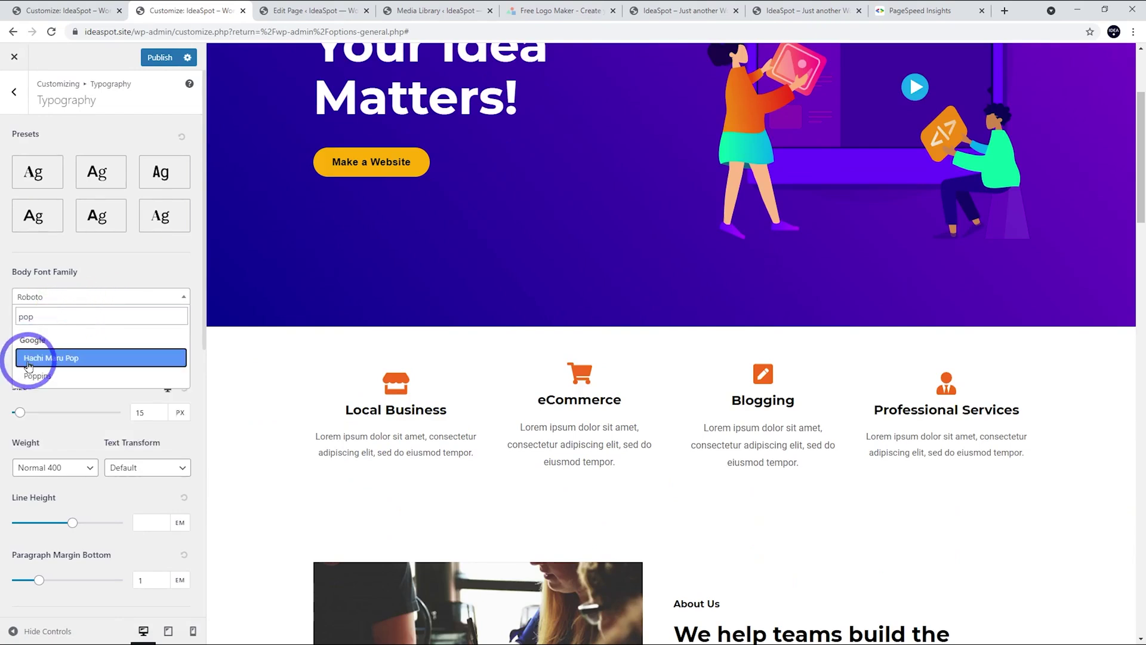
left_click(36, 380)
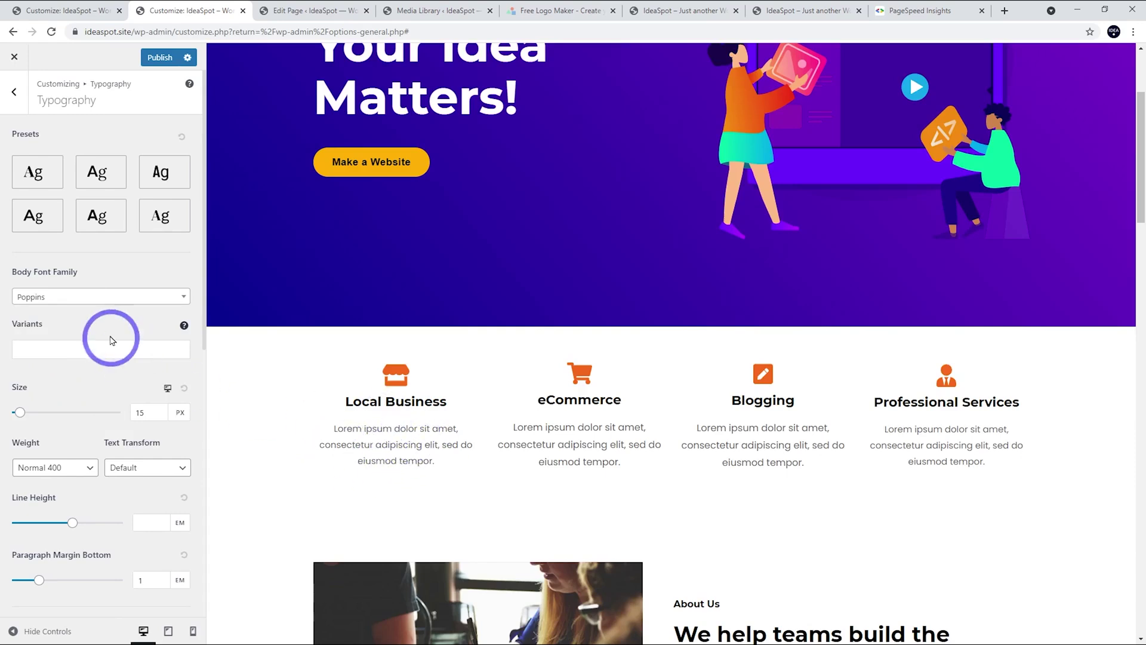
scroll(111, 323, "down", 5)
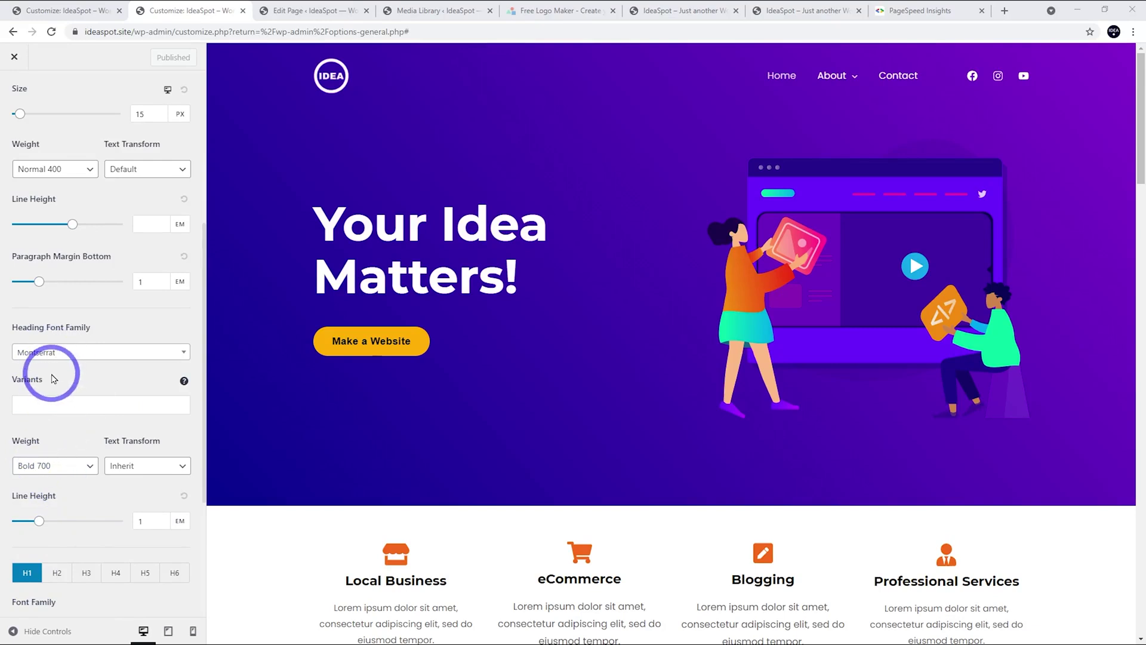
Step: Set the heading font family to Lato with Bold 700 weight and check the page's headings
left_click(51, 351)
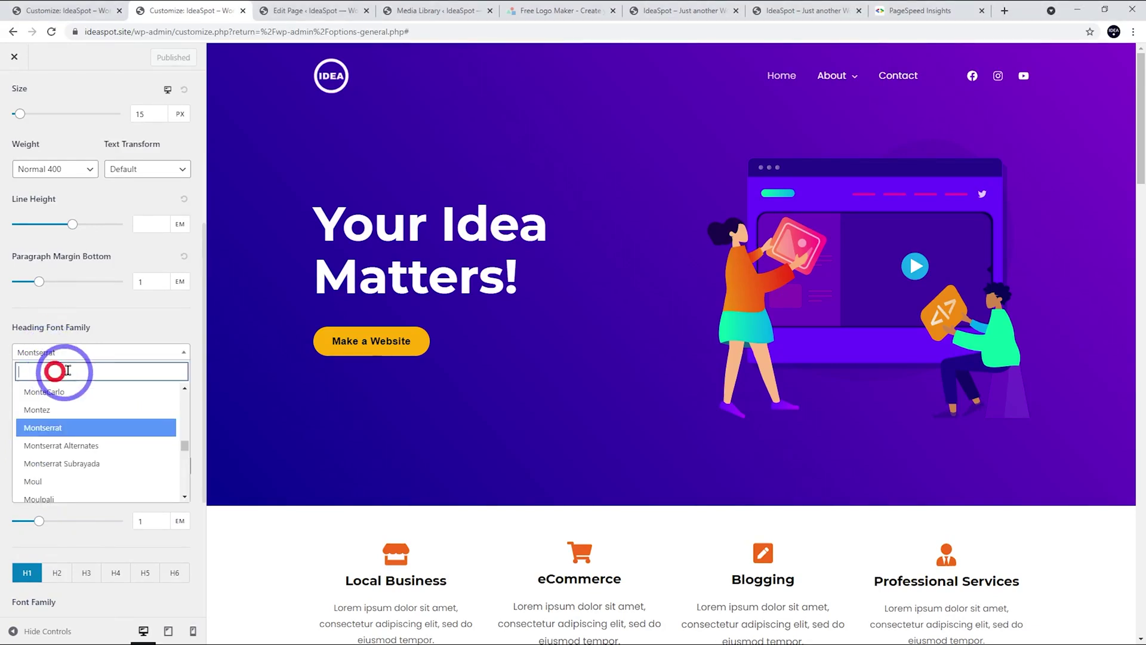
type("lato")
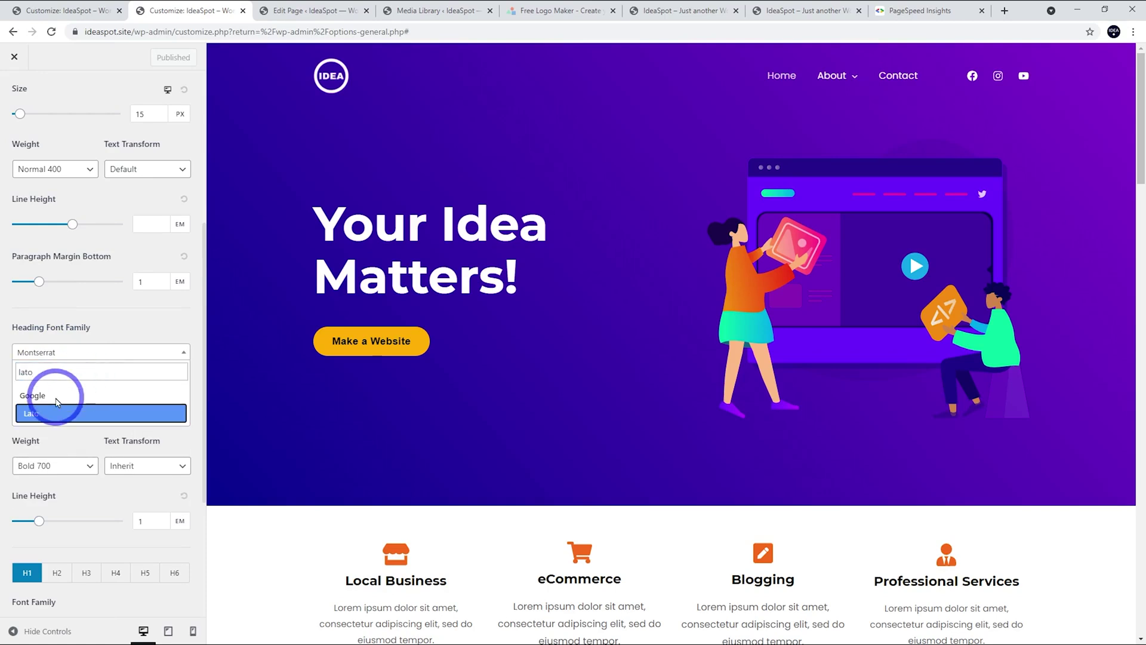
left_click(36, 413)
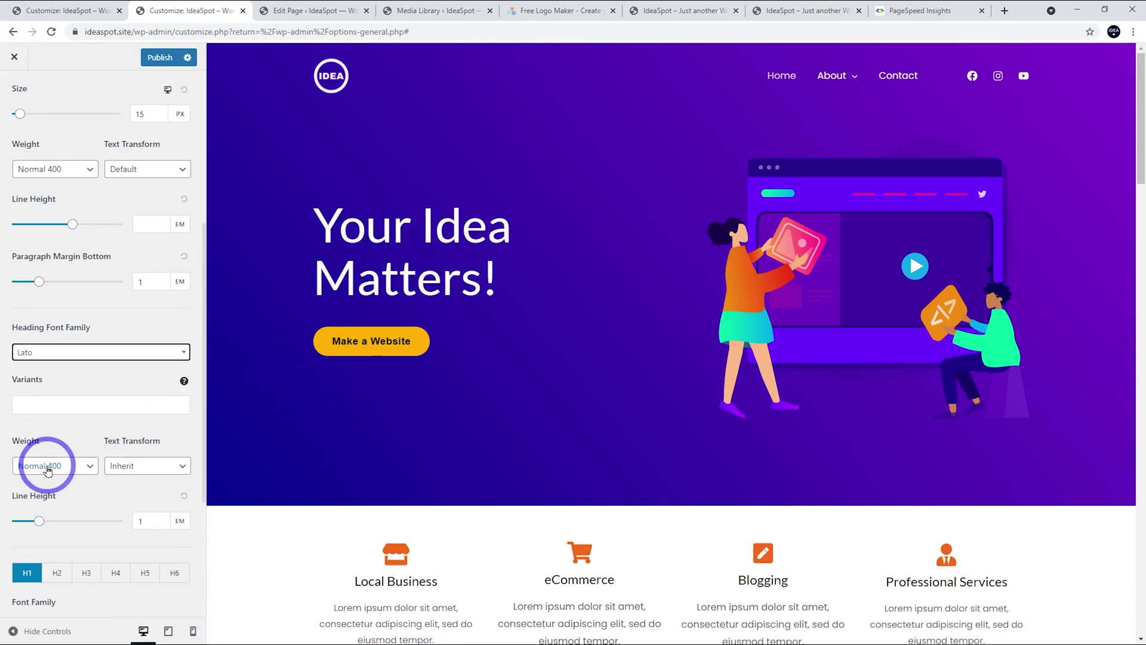
left_click(51, 474)
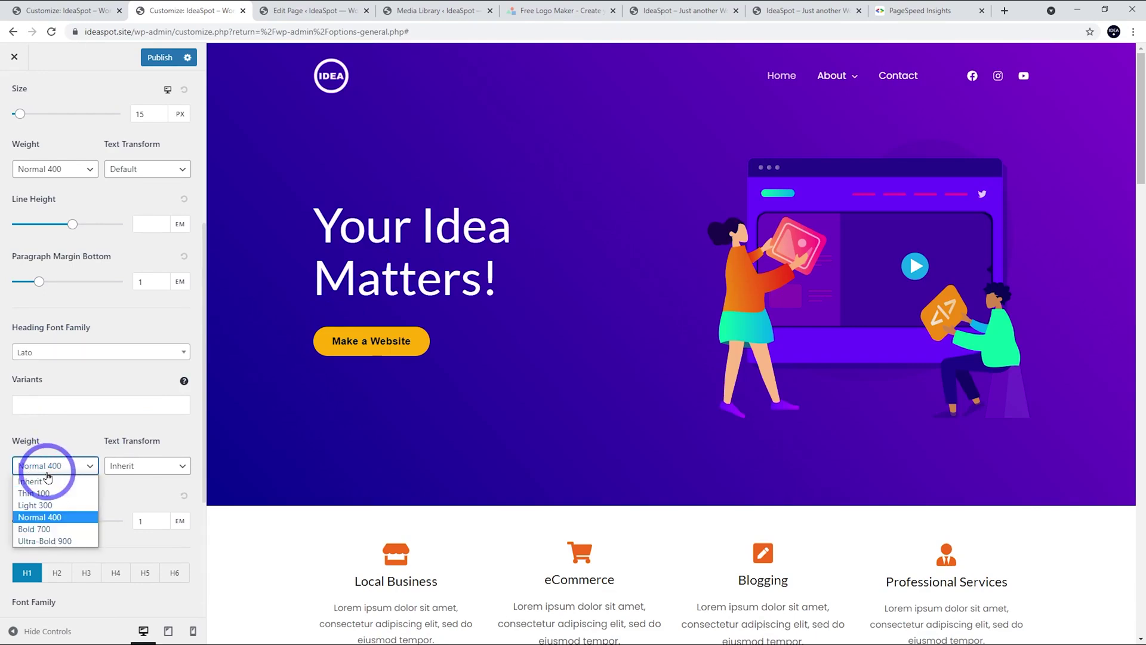
left_click(40, 528)
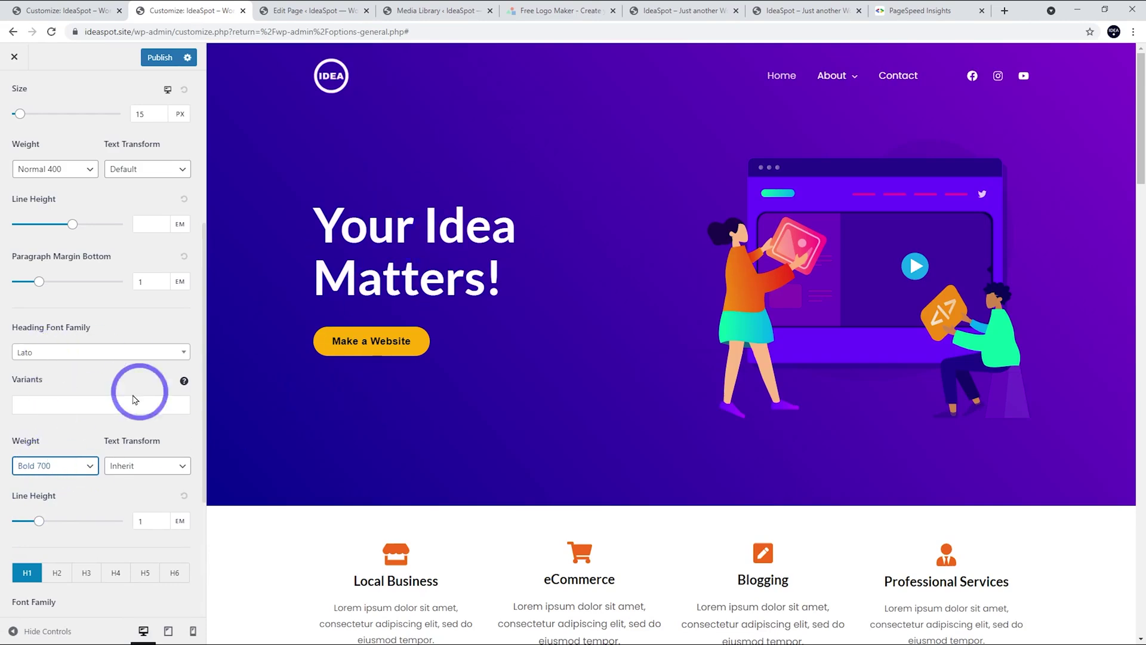
scroll(298, 388, "down", 1)
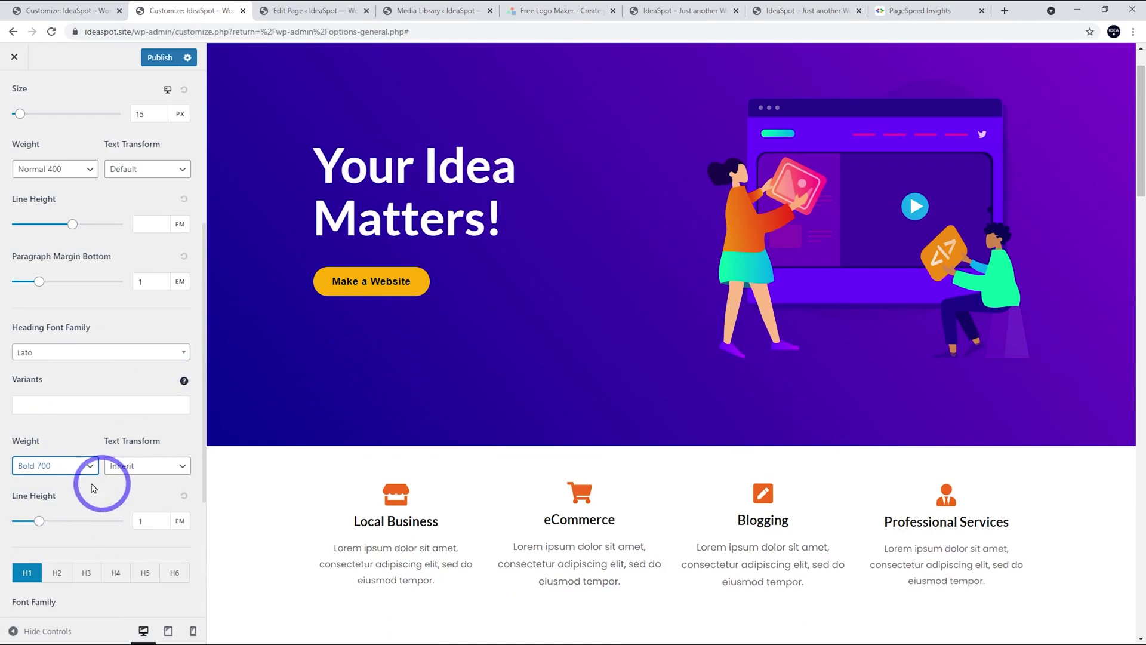
Step: Look through the individual font settings for heading levels H1 to H6
left_click(58, 572)
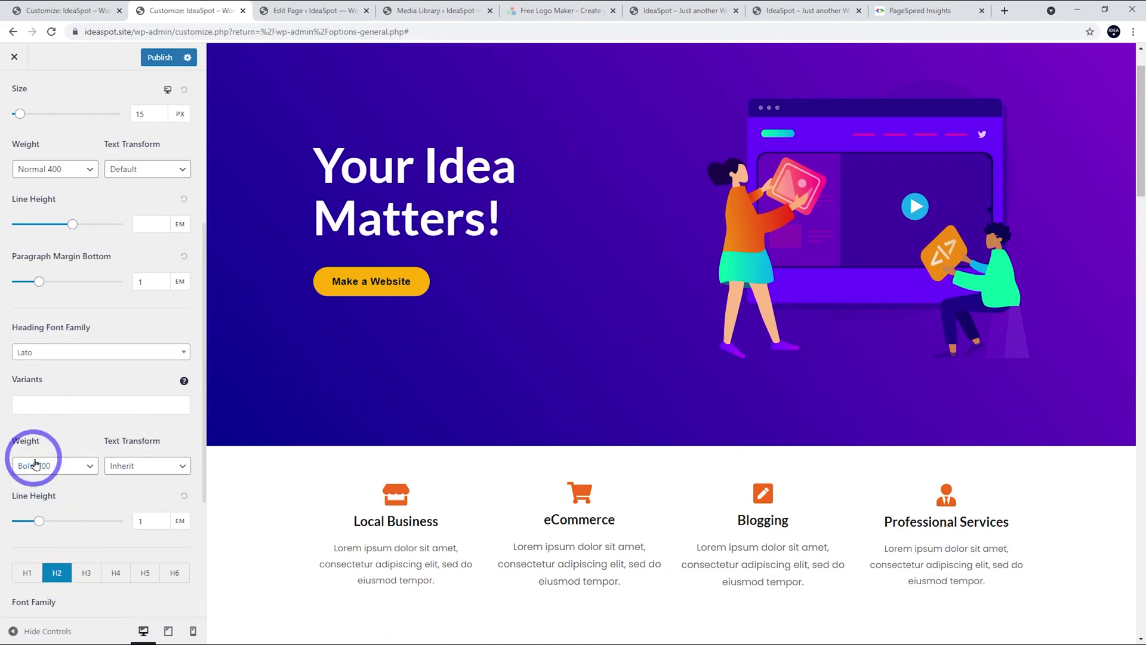
left_click(87, 578)
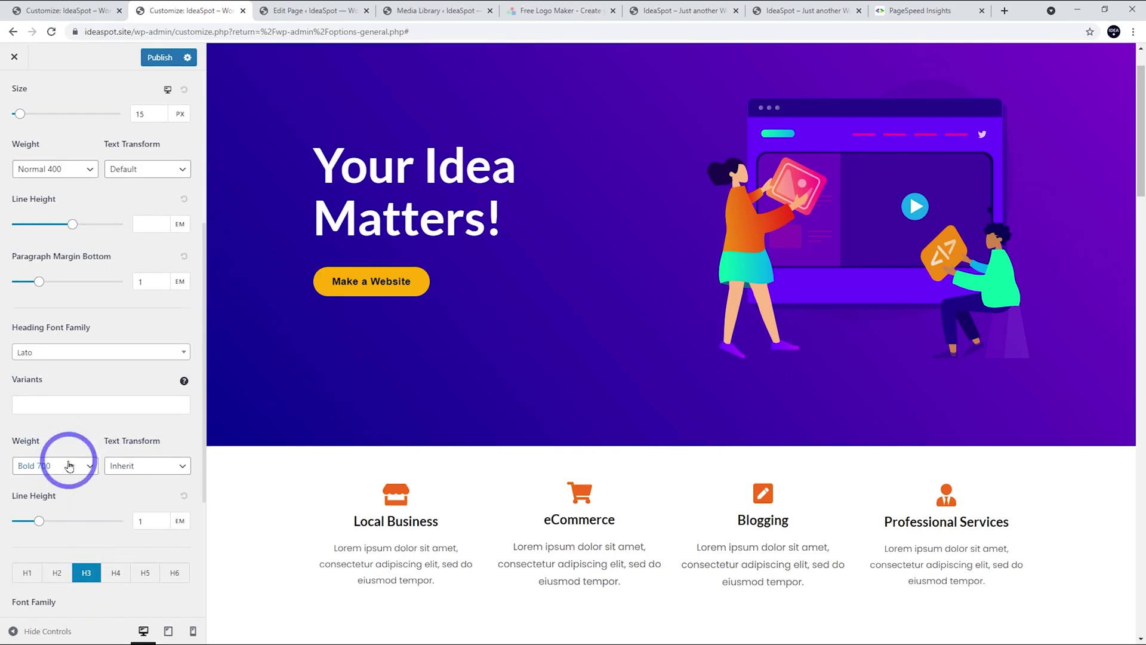
left_click(116, 569)
left_click(146, 572)
left_click(167, 574)
left_click(27, 573)
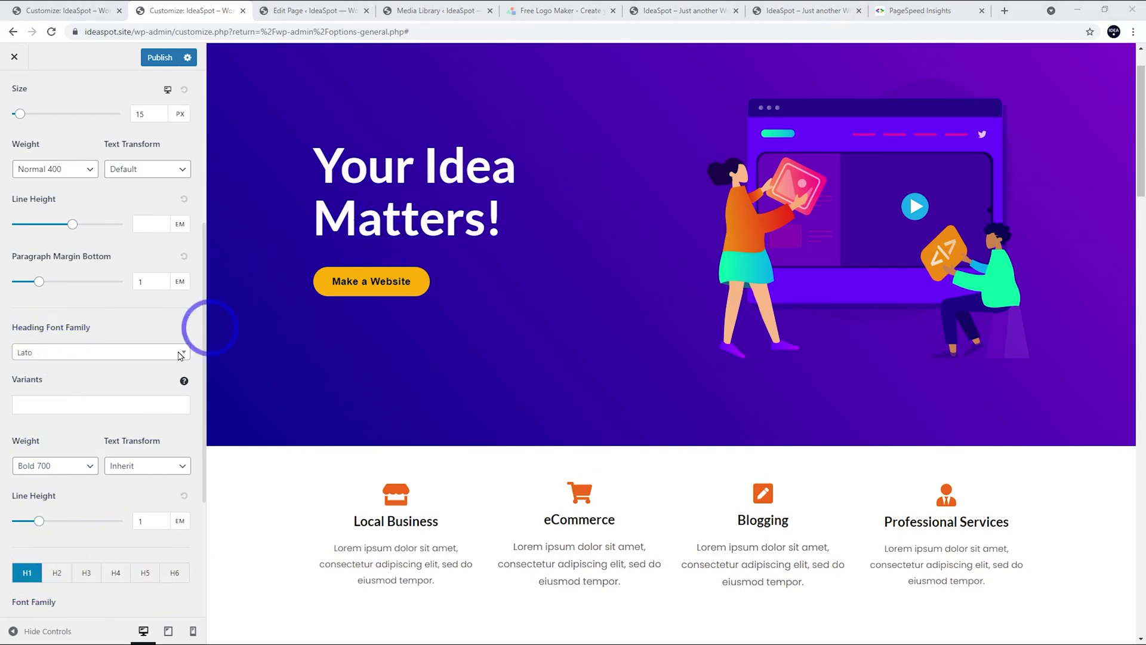
Step: Restore Montserrat as the heading font family and check the heading and body text on the page
left_click(64, 353)
key("Up")
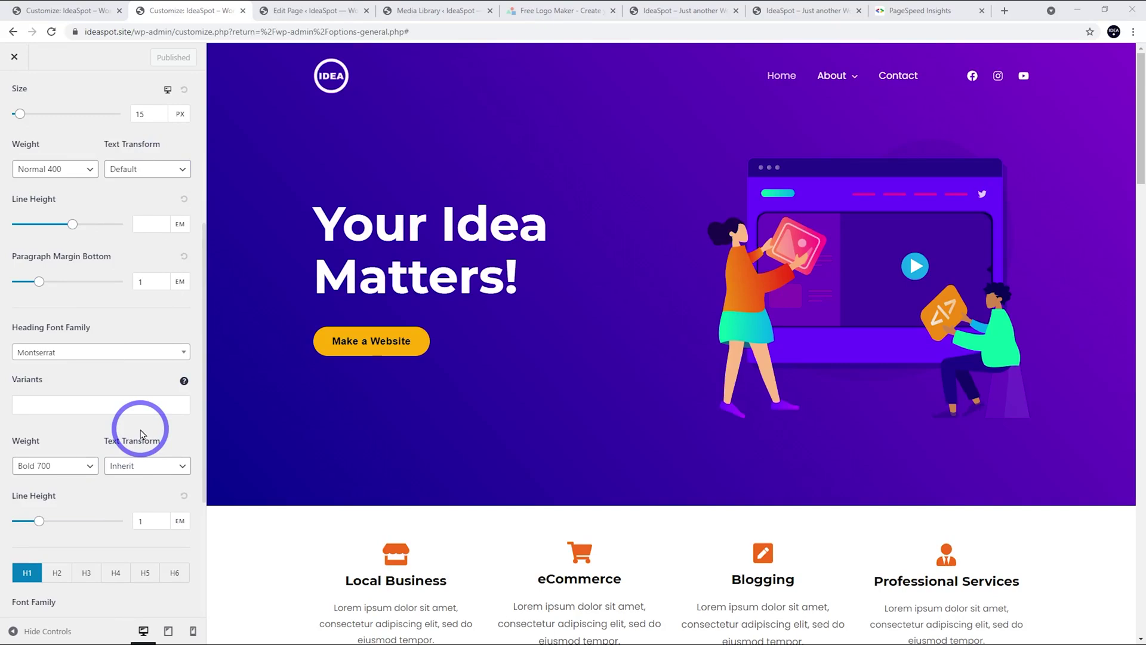
scroll(148, 398, "down", 1)
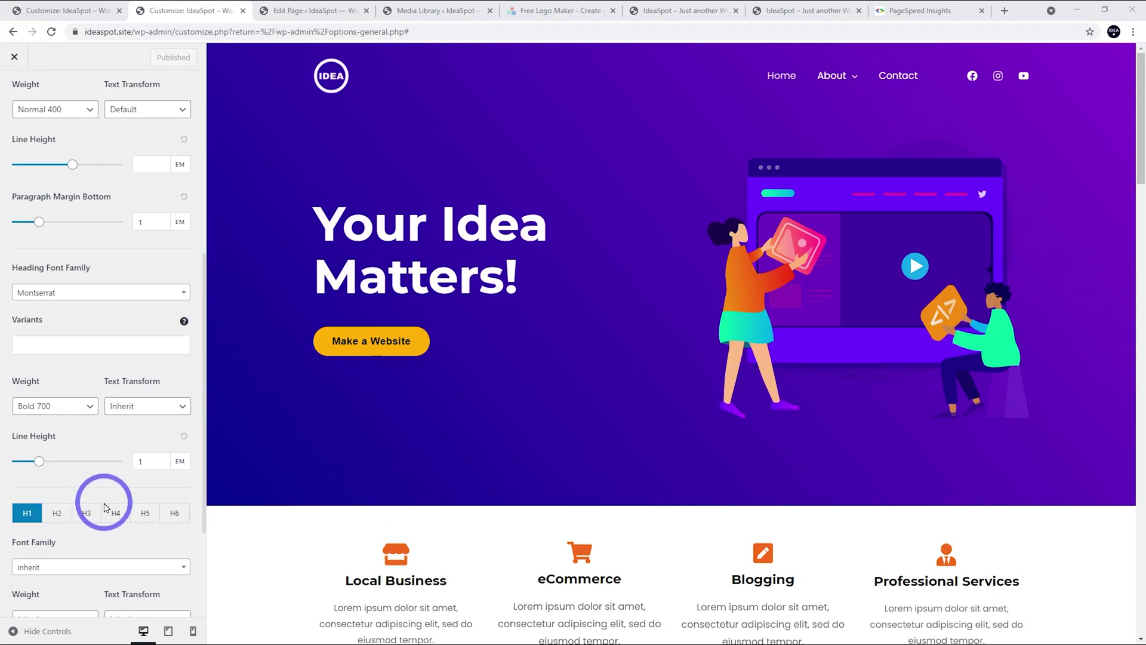
scroll(63, 422, "up", 6)
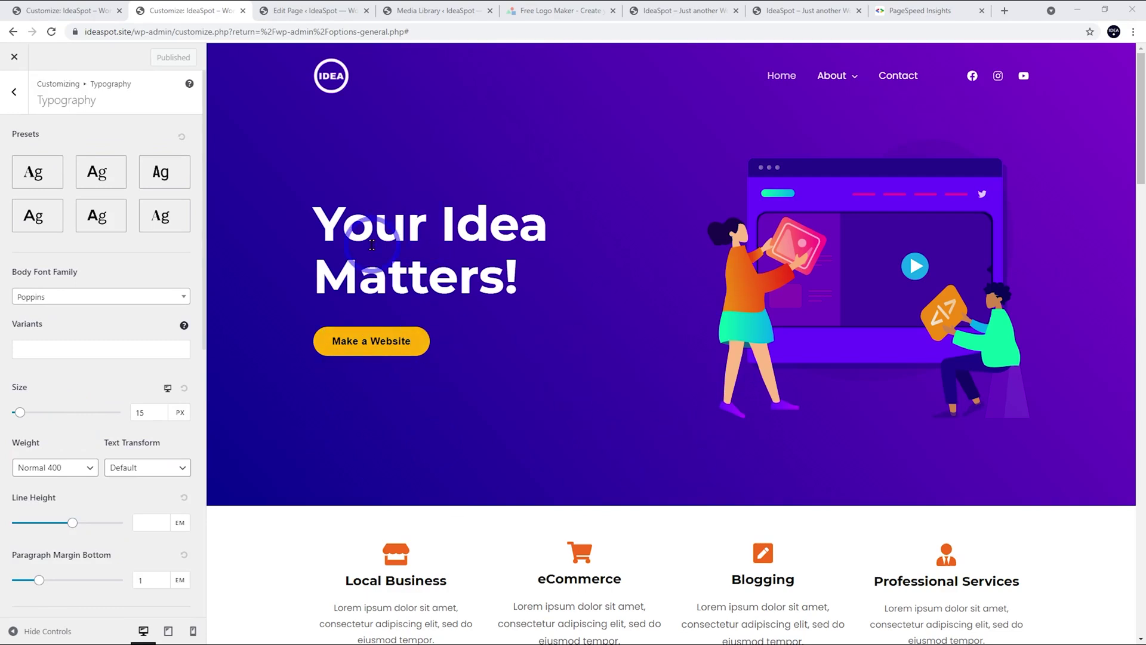
scroll(455, 307, "down", 3)
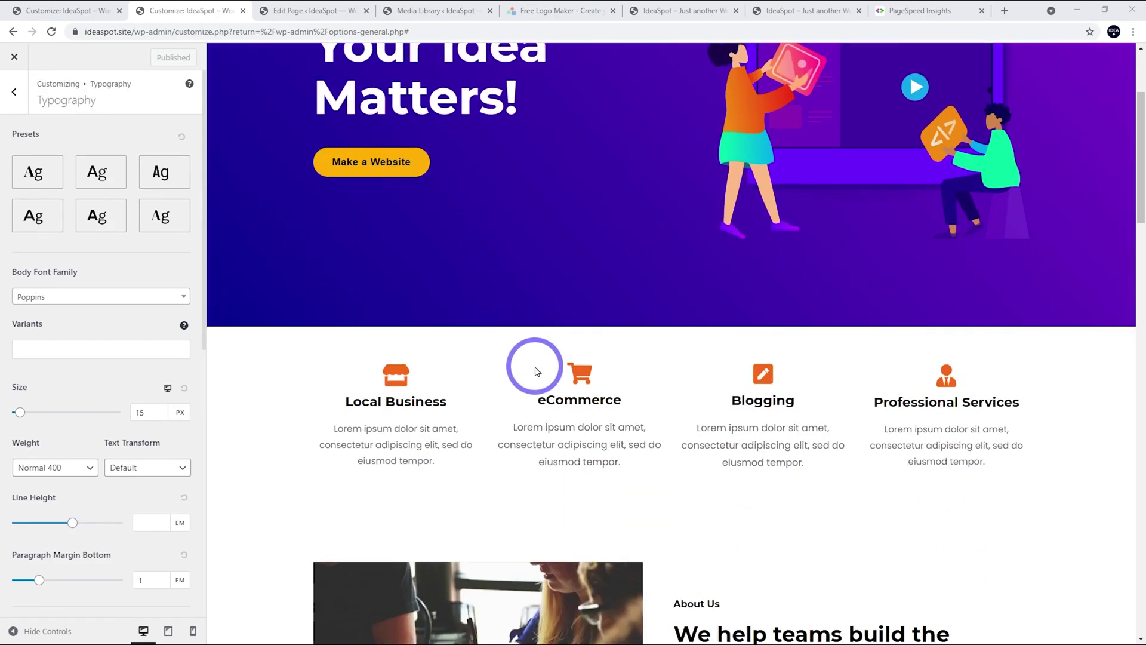
scroll(535, 366, "up", 3)
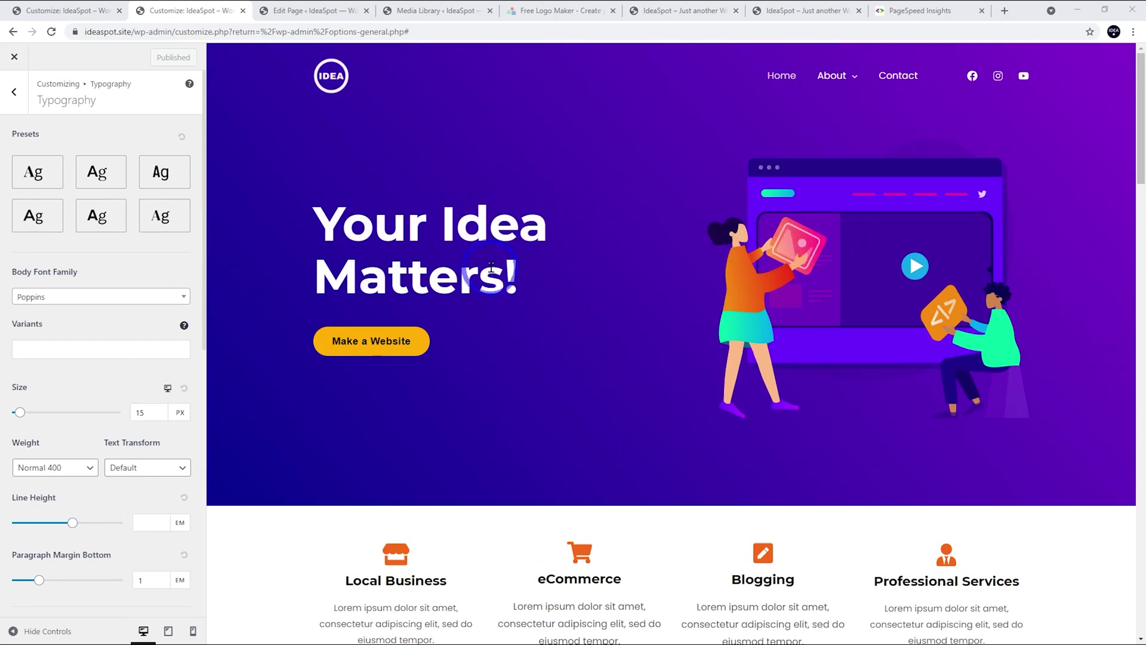
Step: In the global Colors settings, compare the three palettes, choose Palette 2 and publish the change
left_click(9, 105)
left_click(26, 152)
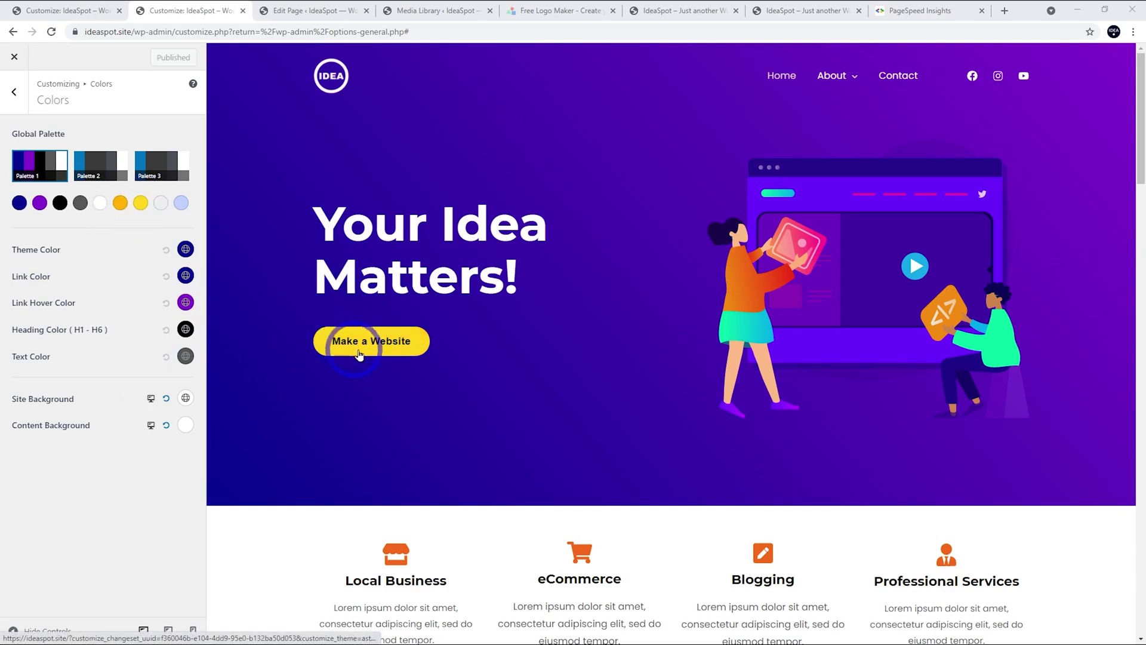
left_click(103, 167)
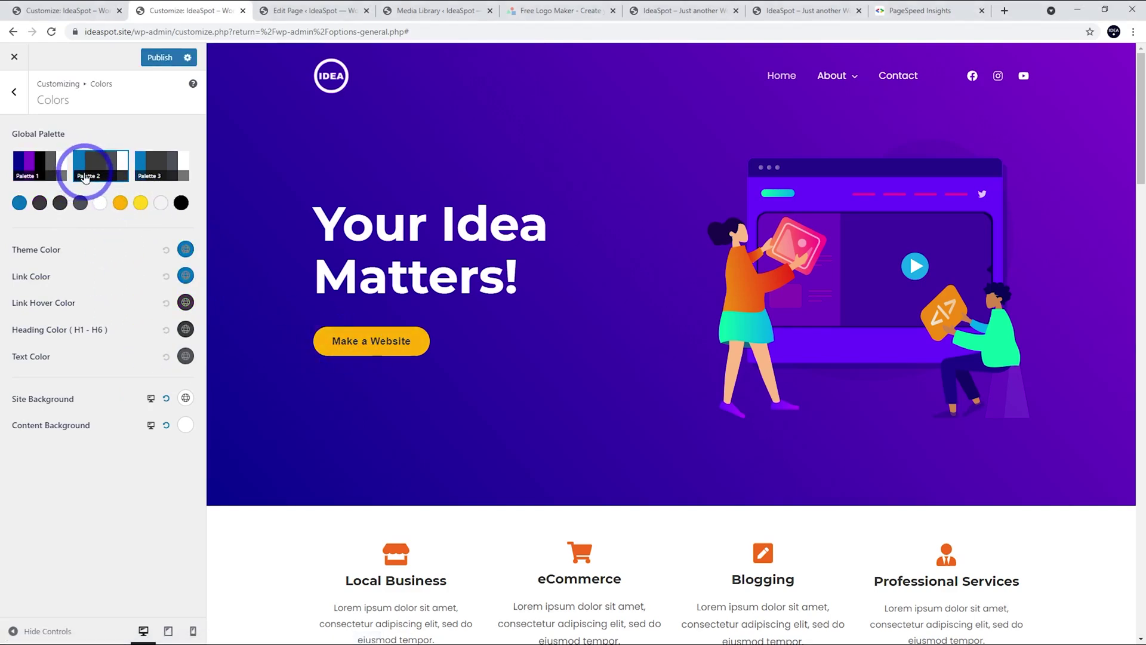
left_click(161, 170)
left_click(100, 164)
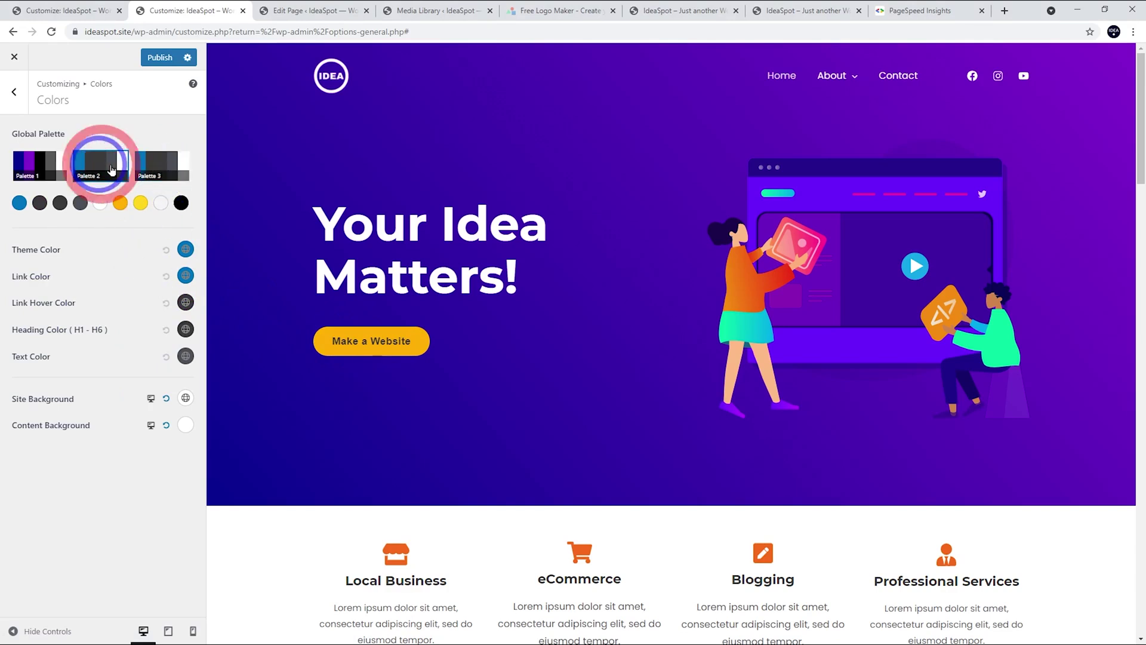
left_click(35, 164)
left_click(98, 161)
left_click(149, 161)
left_click(85, 161)
left_click(153, 160)
left_click(86, 165)
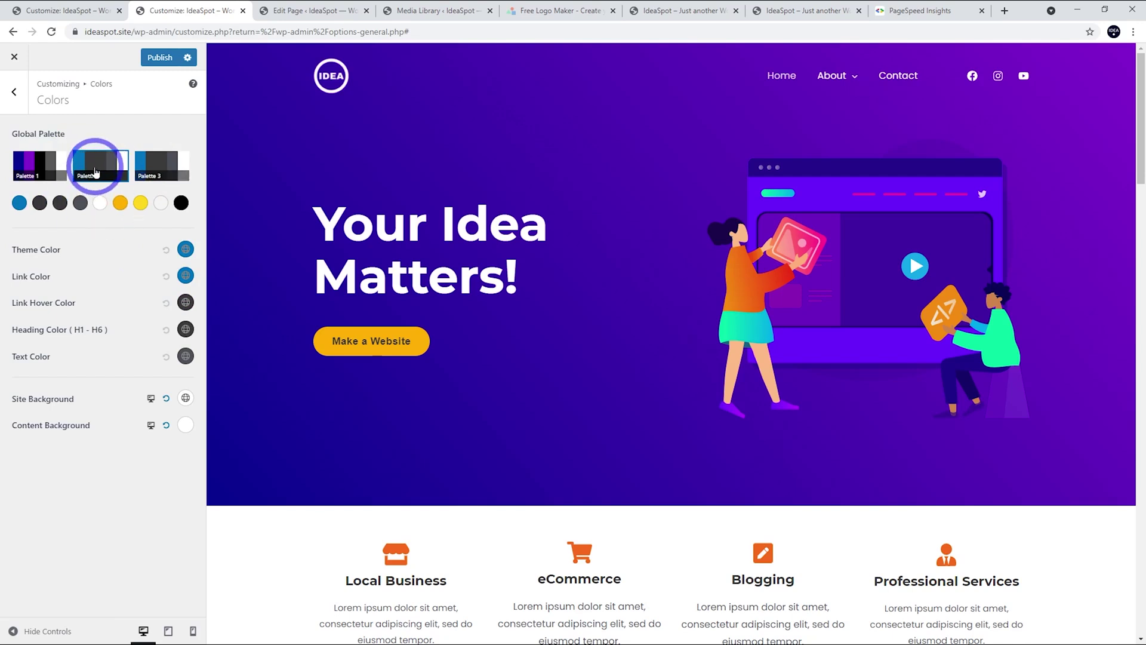
left_click(159, 58)
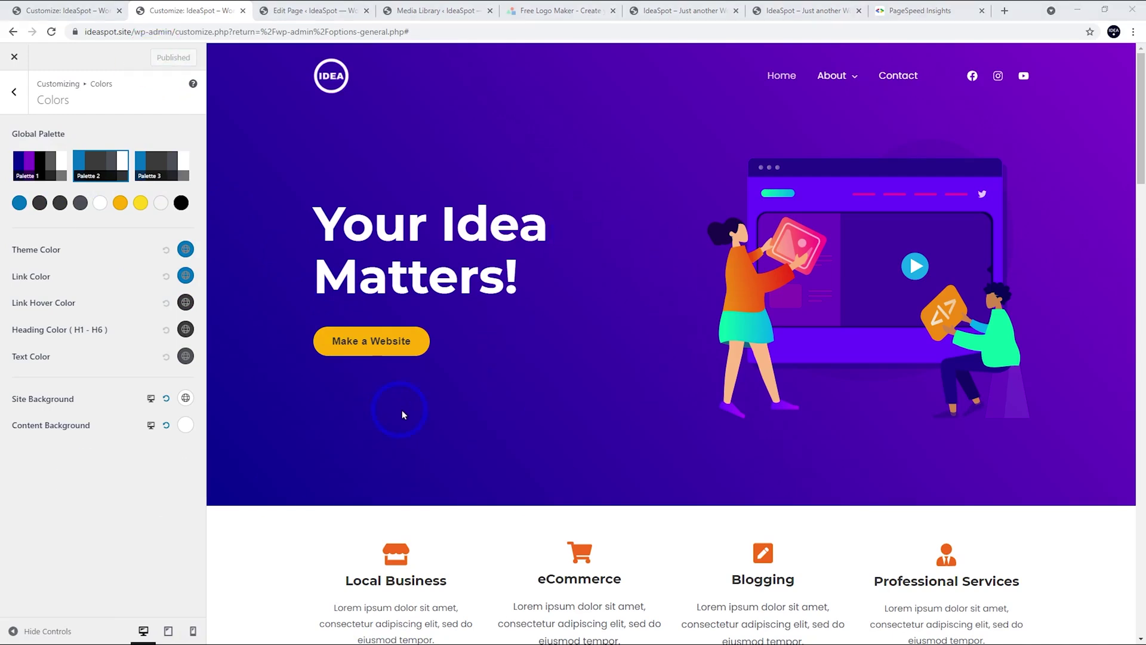
Step: Copy the hexadecimal value #0274be of Palette 2's first color
left_click(19, 203)
triple_click(90, 378)
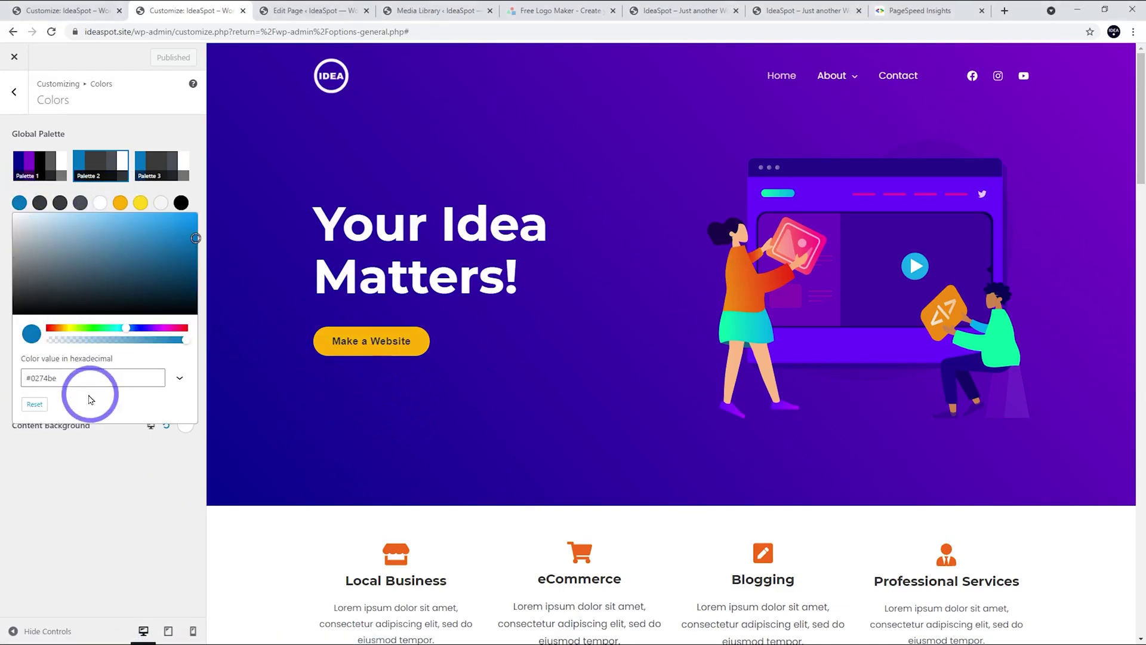
left_click(116, 485)
left_click(19, 203)
left_click(39, 372)
triple_click(22, 376)
key("ctrl+c")
left_click(99, 473)
Step: Replace the palette's orange color with the copied #0274be and lighten it to about #4baced
left_click(120, 203)
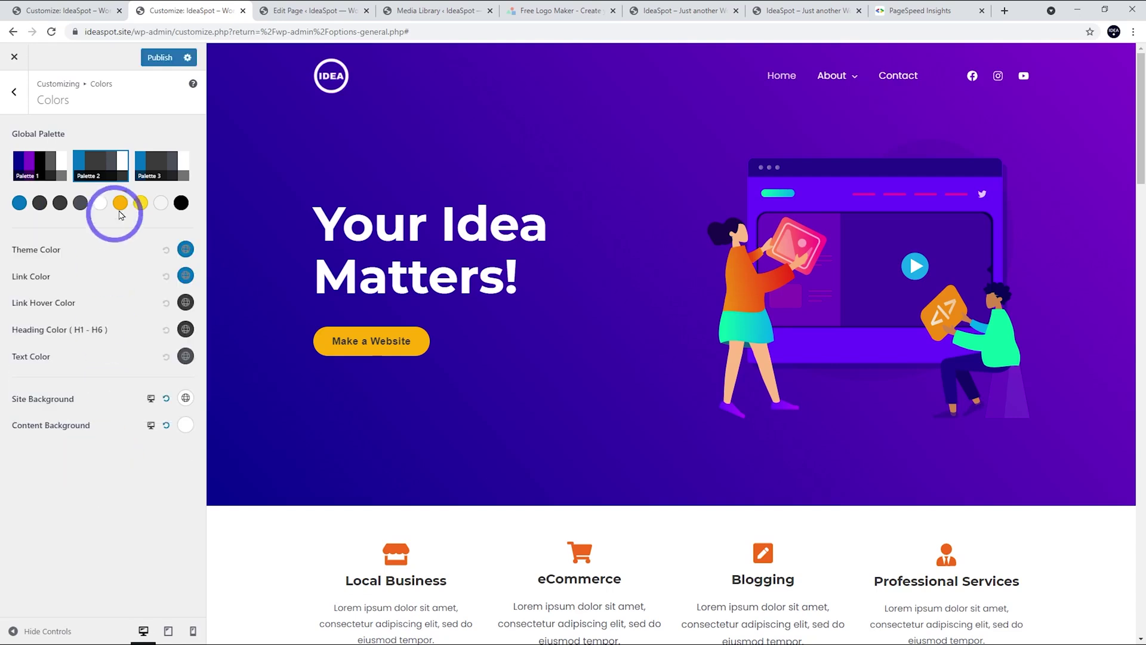
triple_click(24, 378)
key("ctrl+v")
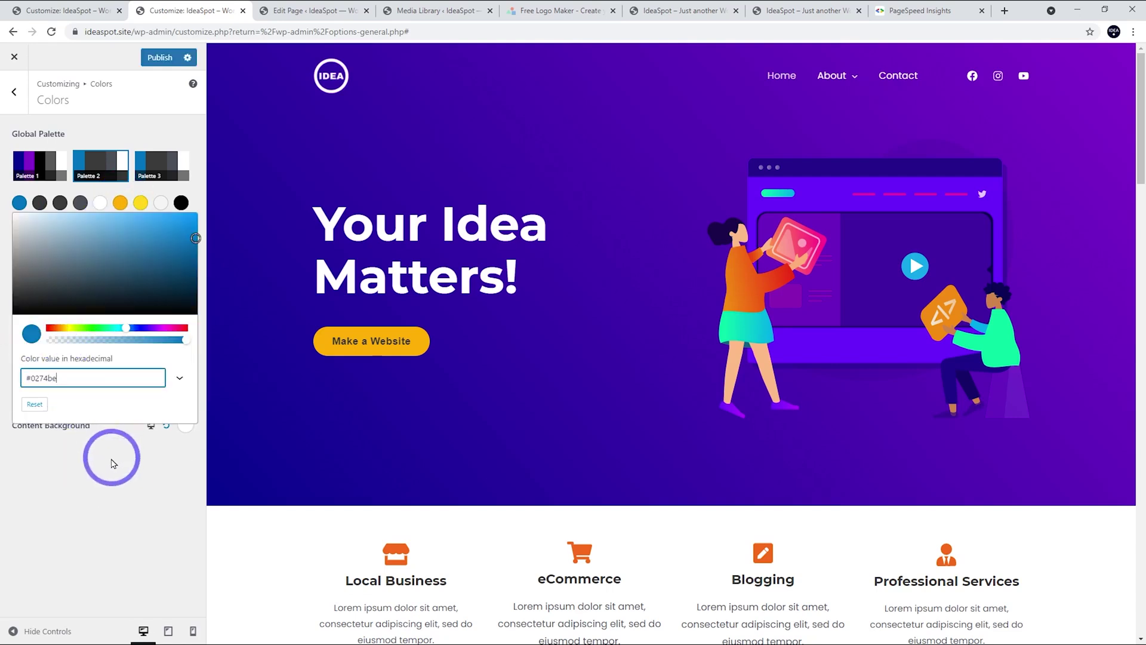
left_click_drag(196, 238, 138, 224)
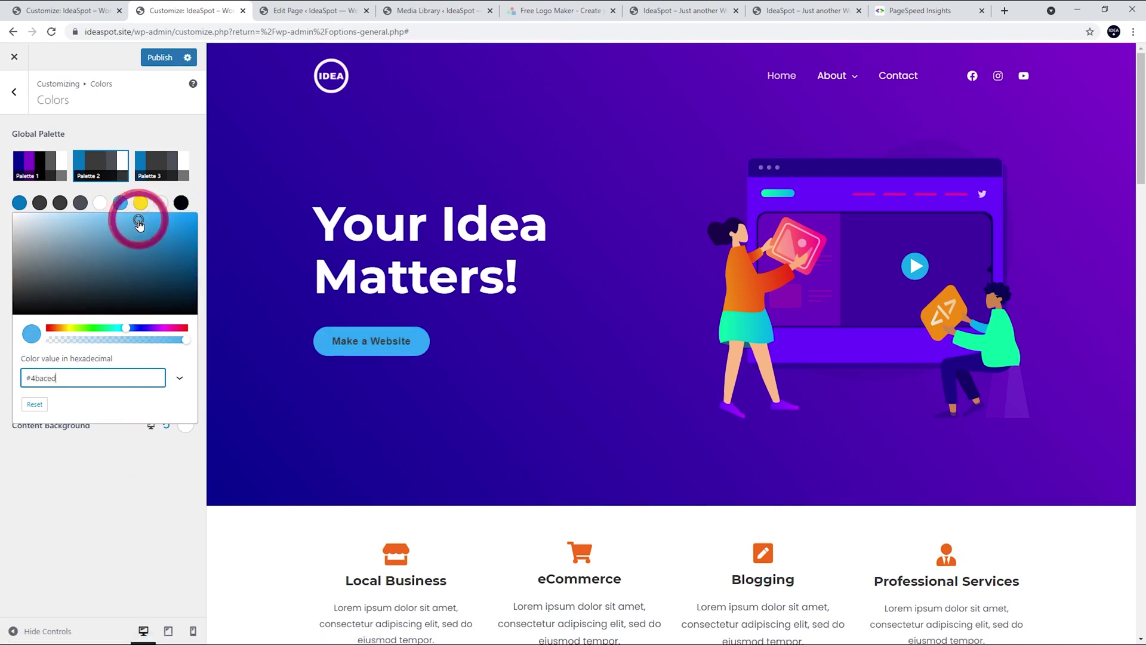
left_click(128, 478)
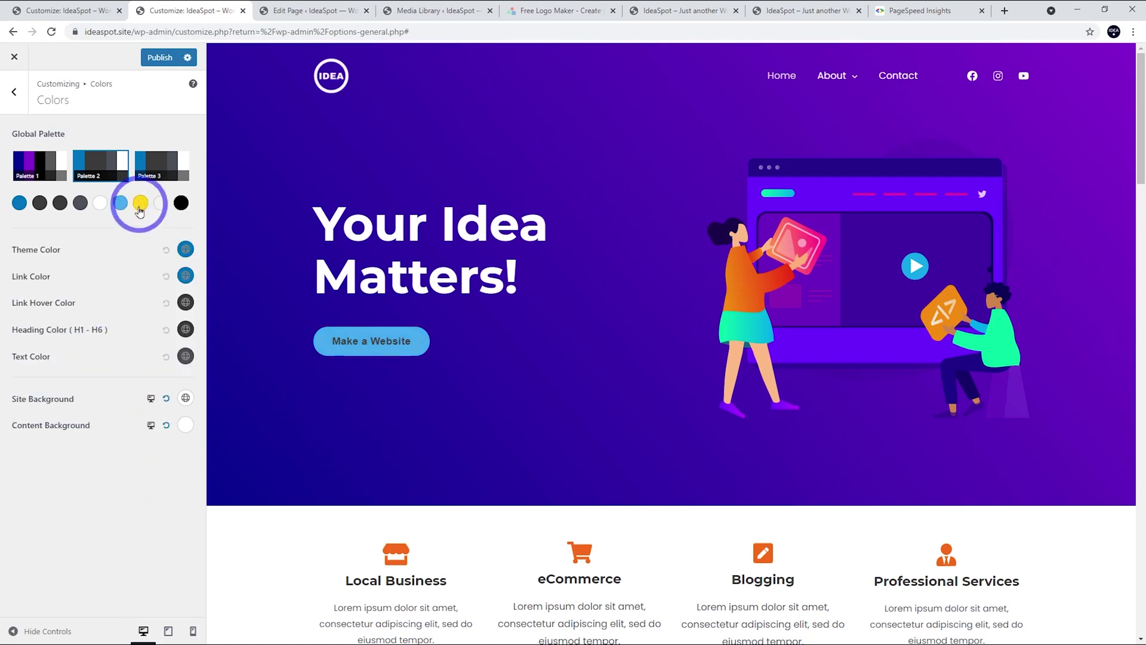
Step: Replace the palette's yellow color with the copied #0274be and lighten it to a pale blue
left_click(139, 207)
left_click_drag(74, 376, 25, 375)
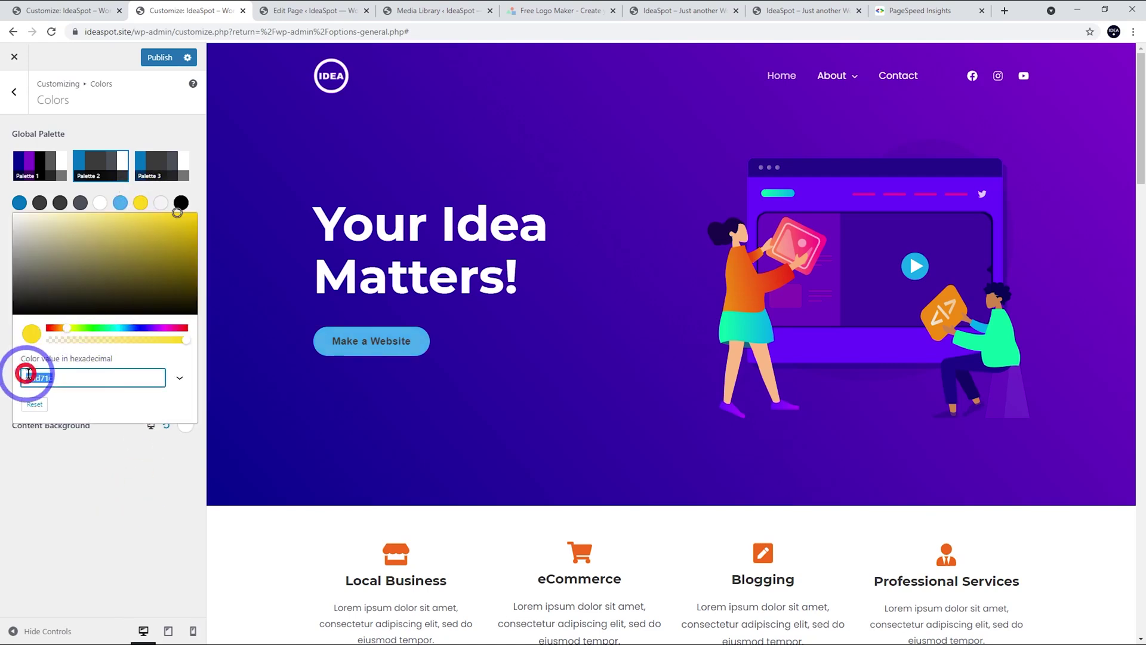
key("ctrl+v")
left_click(120, 218)
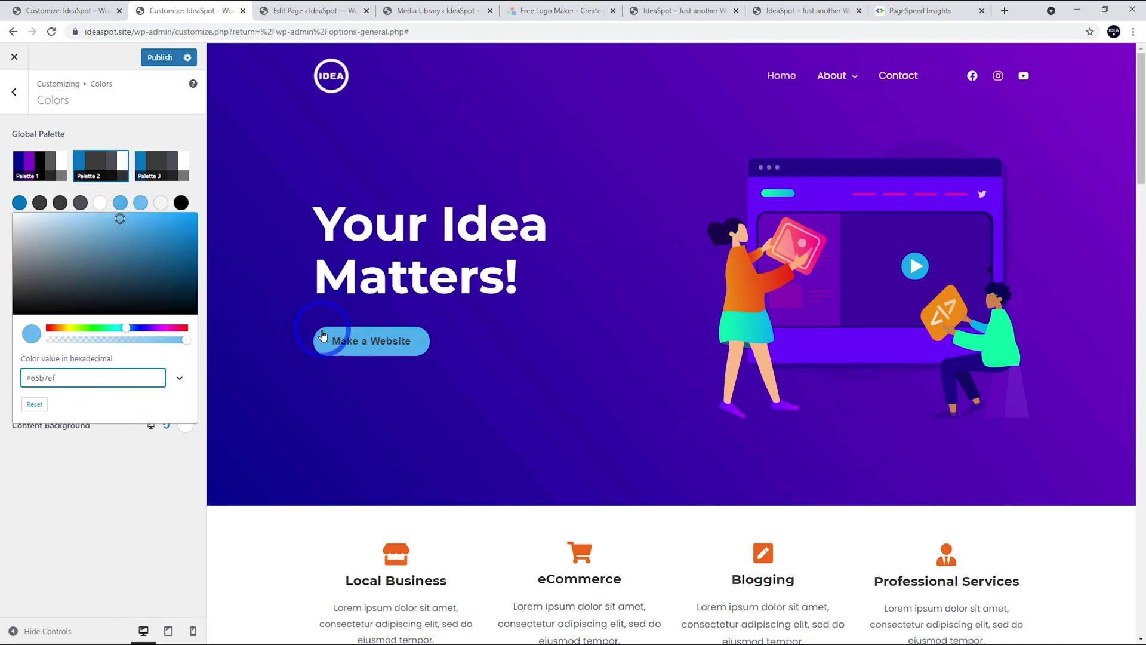
left_click(125, 479)
Step: Check the Make a Website button's normal and hover colors on the page and publish the palette changes
left_click(341, 344)
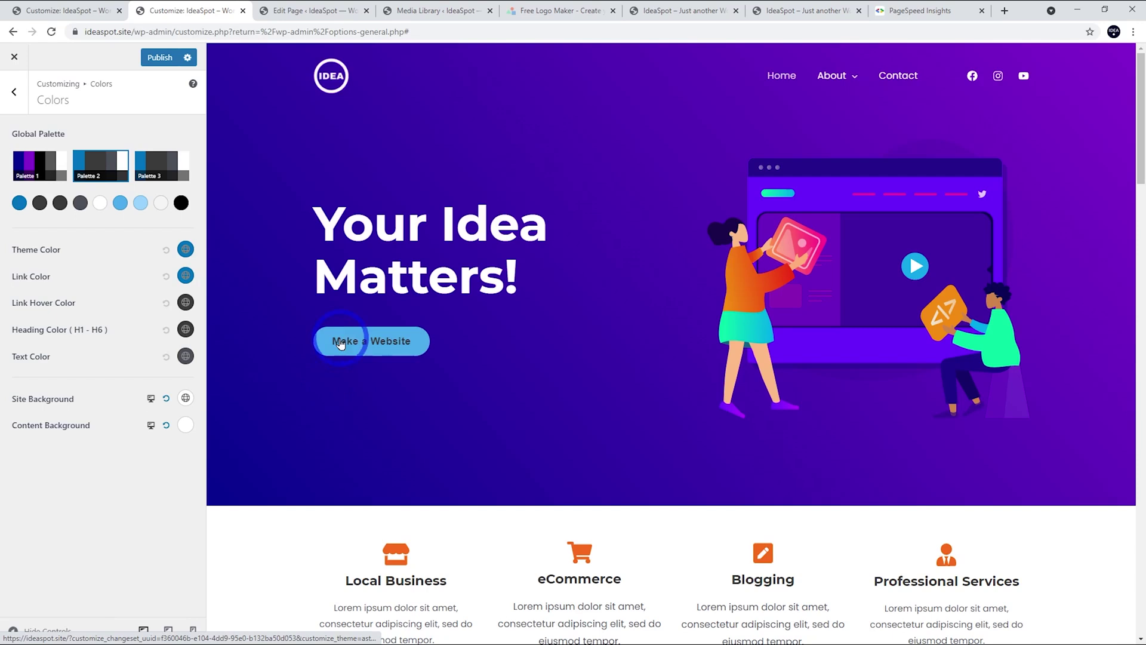
left_click(372, 332)
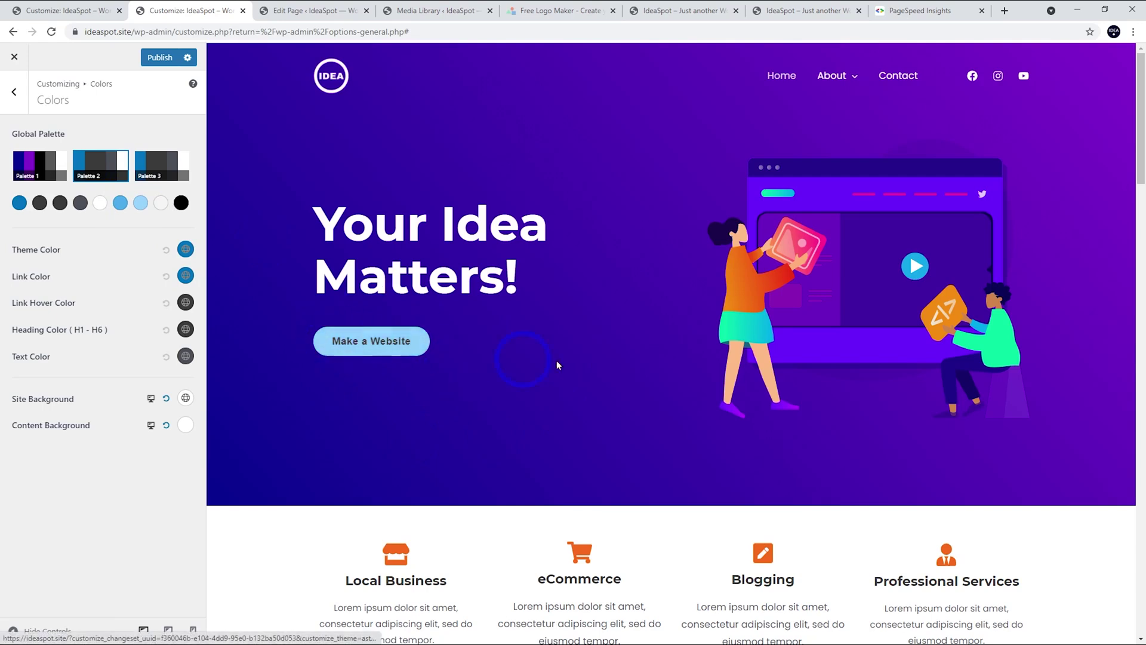
scroll(556, 365, "down", 4)
scroll(364, 111, "up", 4)
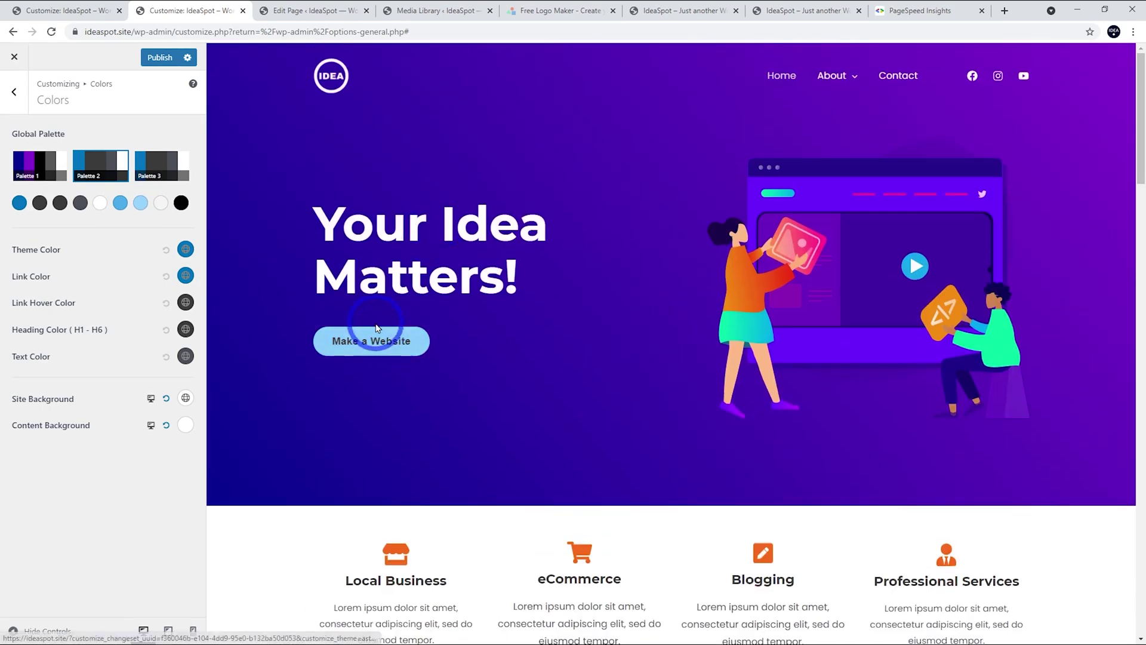
left_click(159, 57)
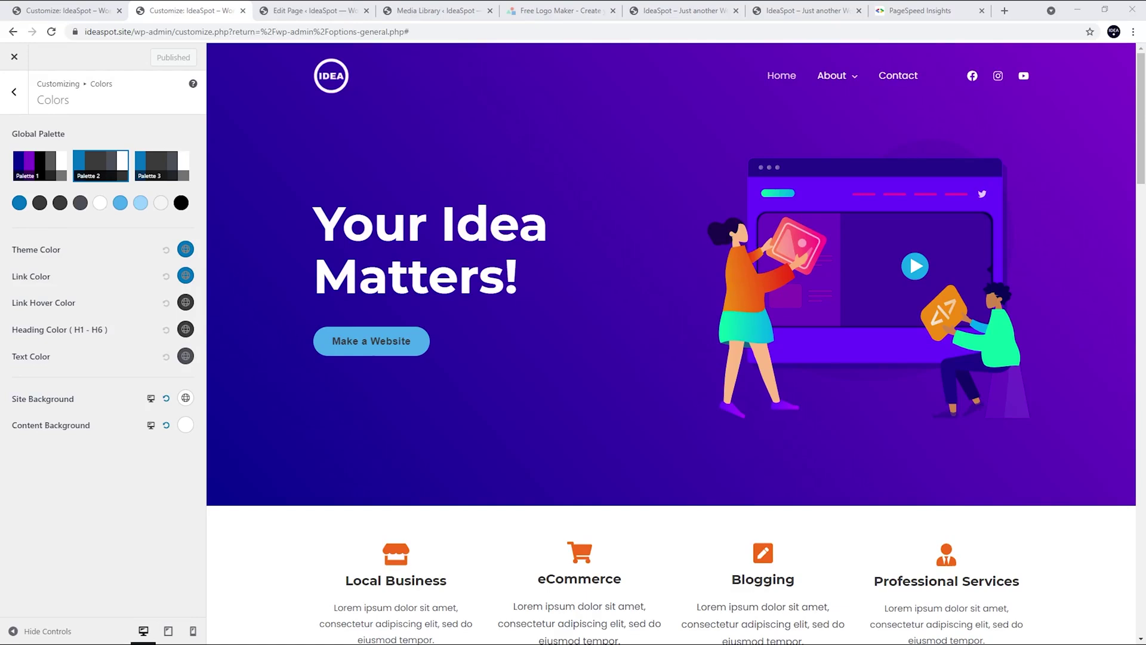
scroll(389, 279, "down", 4)
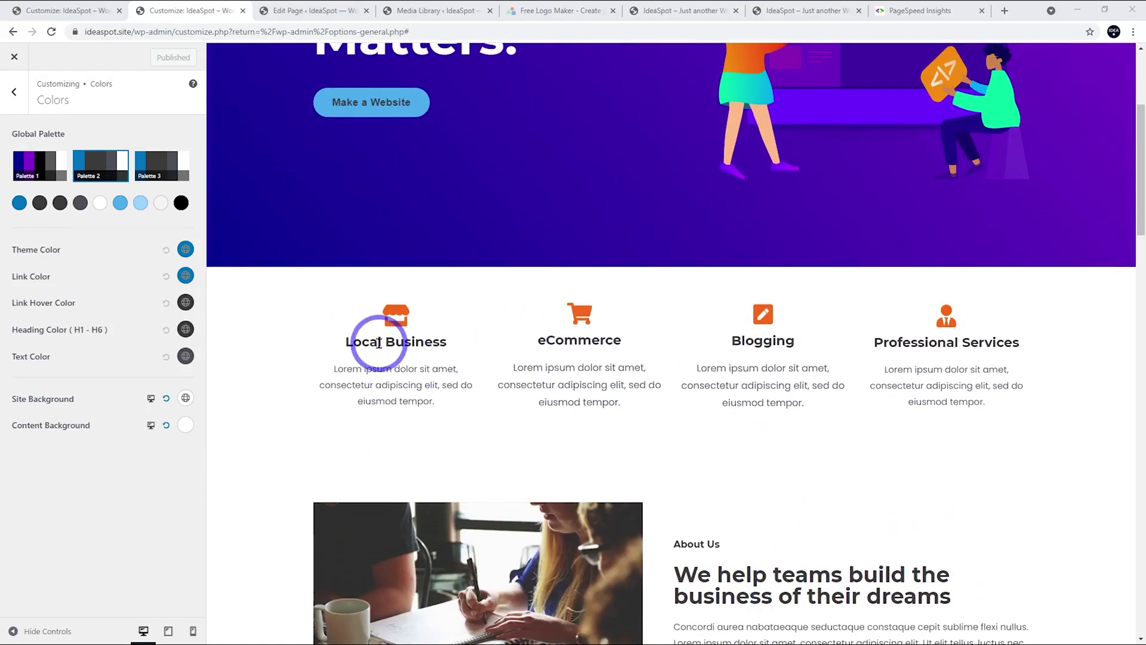
Step: Set the H1–H6 heading color to the palette's black, #000000, check the headings on the page and publish the change
left_click(185, 329)
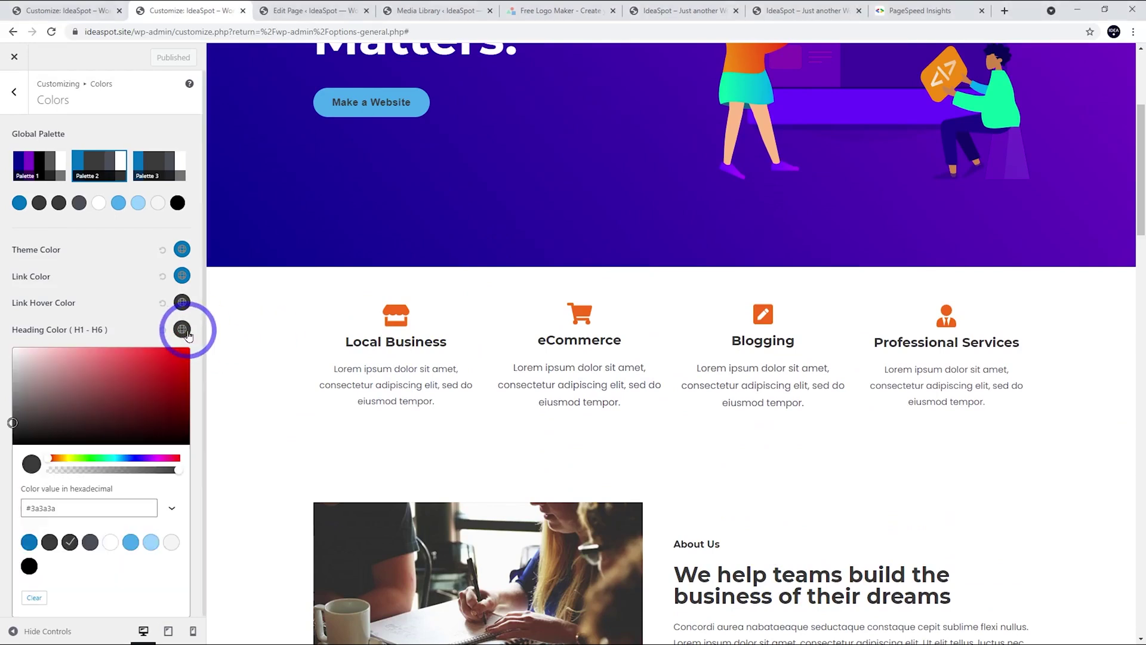
left_click(30, 566)
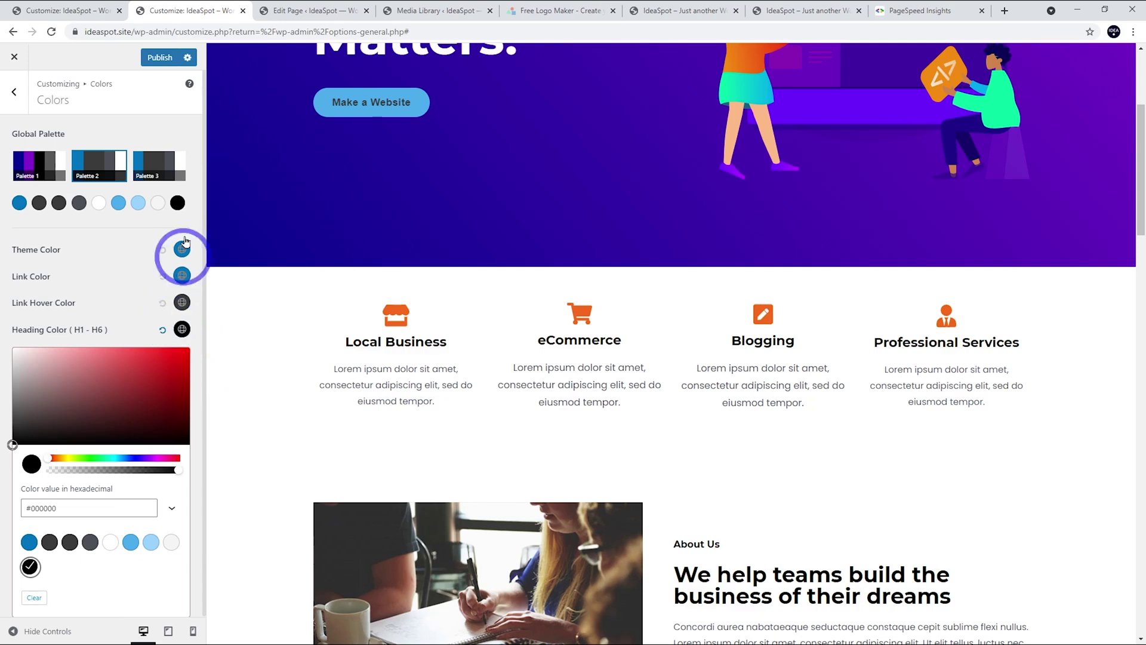
scroll(857, 468, "down", 4)
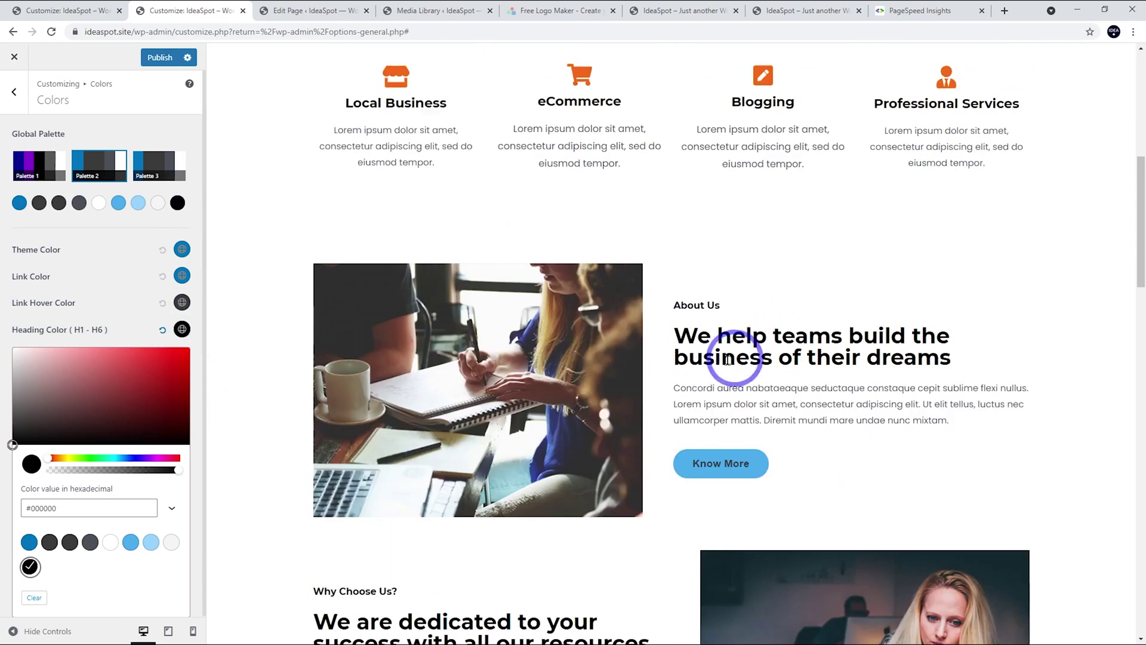
scroll(792, 352, "up", 5)
scroll(793, 352, "up", 3)
left_click(160, 57)
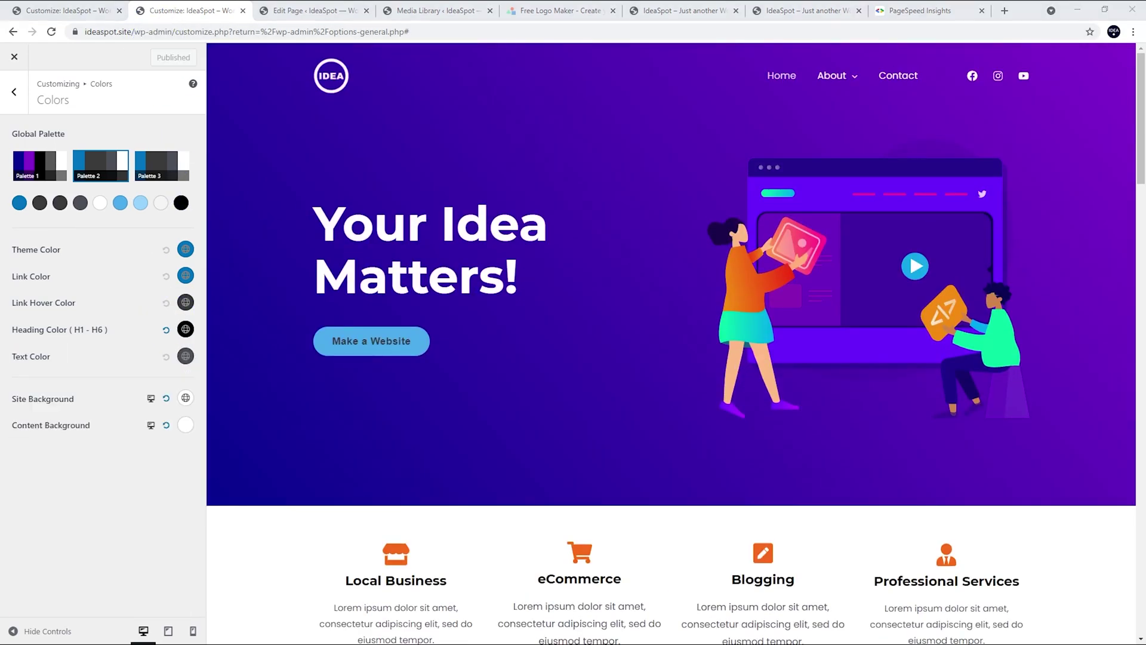
Step: Darken Palette 2's second color to #1d1d1d, publish the change and check the page preview
left_click(185, 356)
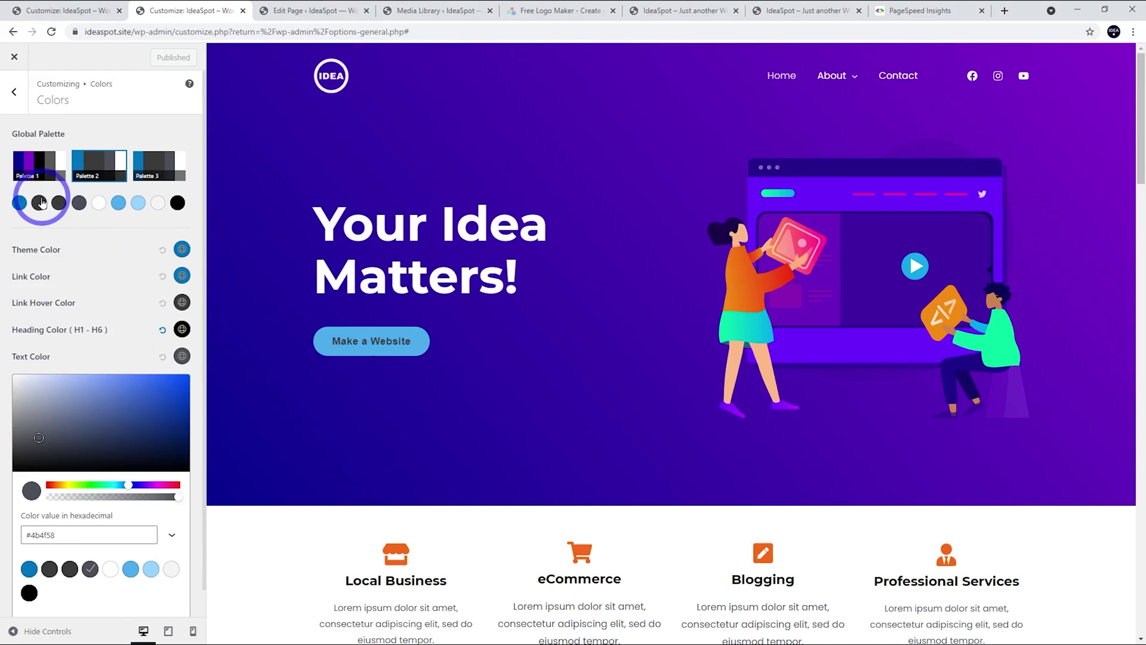
left_click(40, 203)
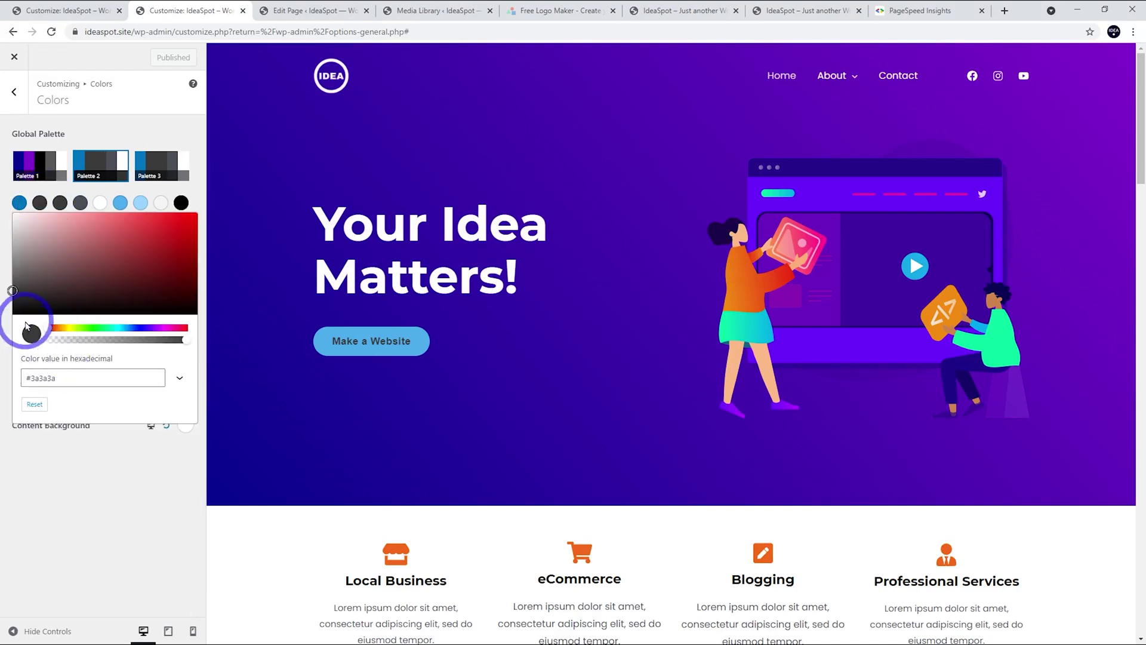
left_click_drag(12, 293, 15, 305)
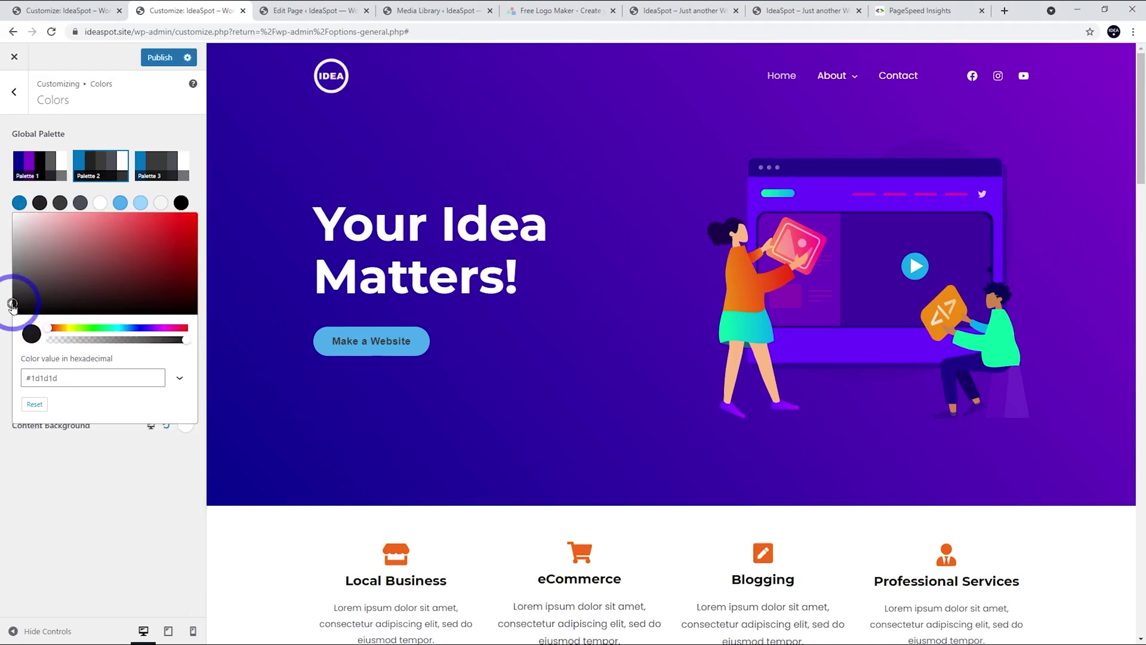
left_click(158, 58)
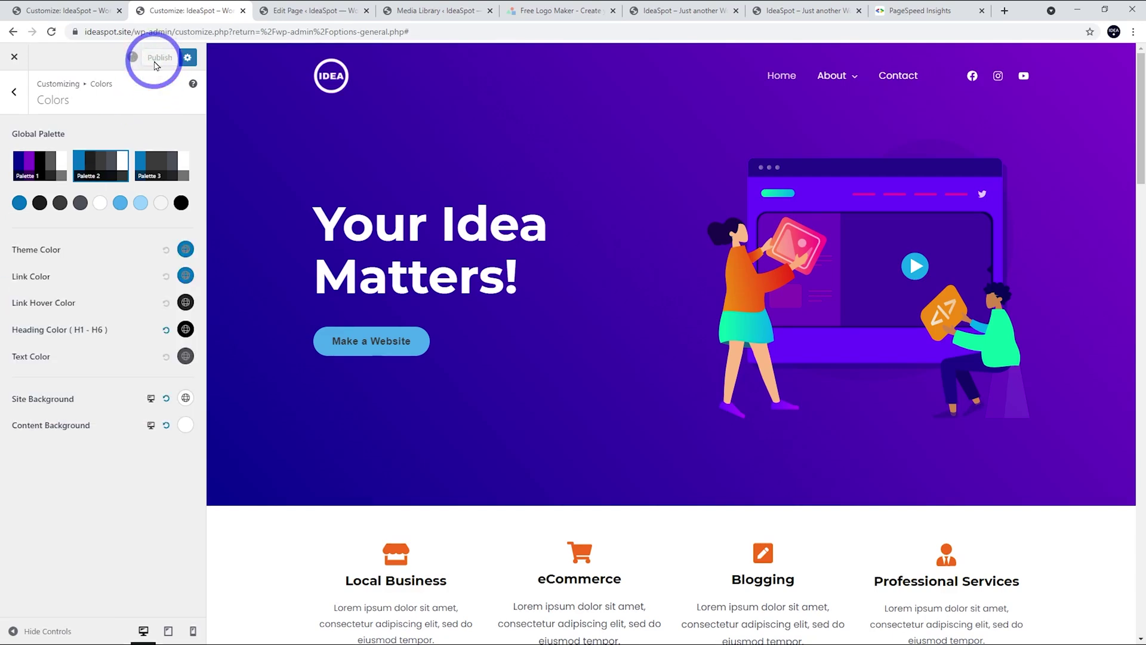
scroll(555, 325, "down", 4)
scroll(638, 352, "up", 4)
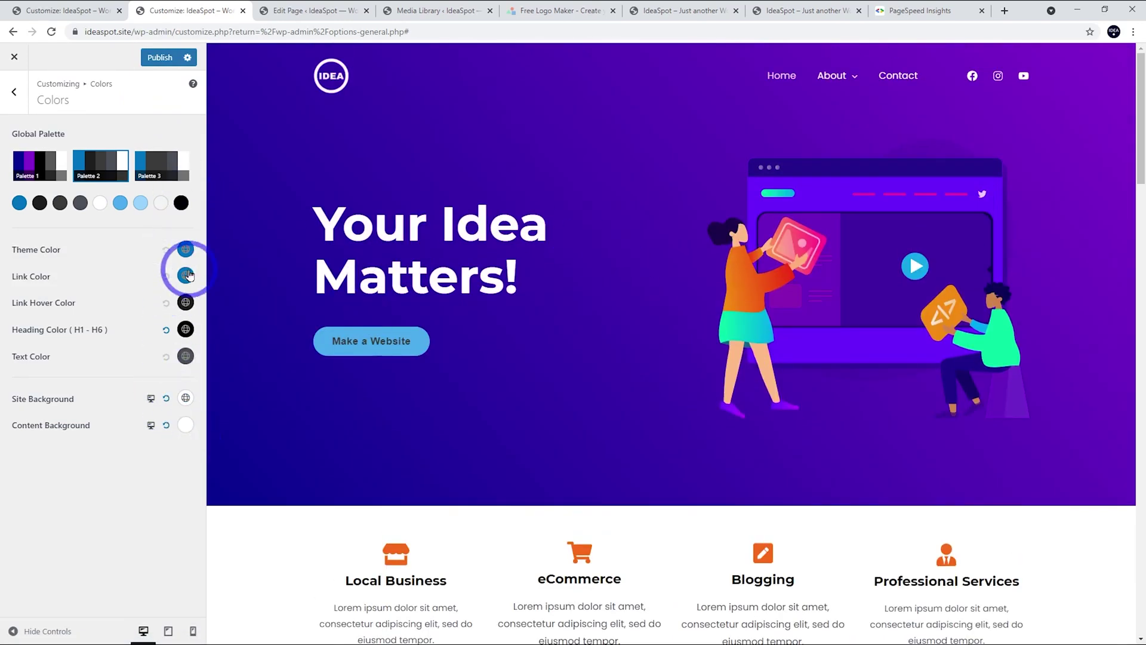
scroll(558, 312, "down", 4)
scroll(558, 334, "up", 4)
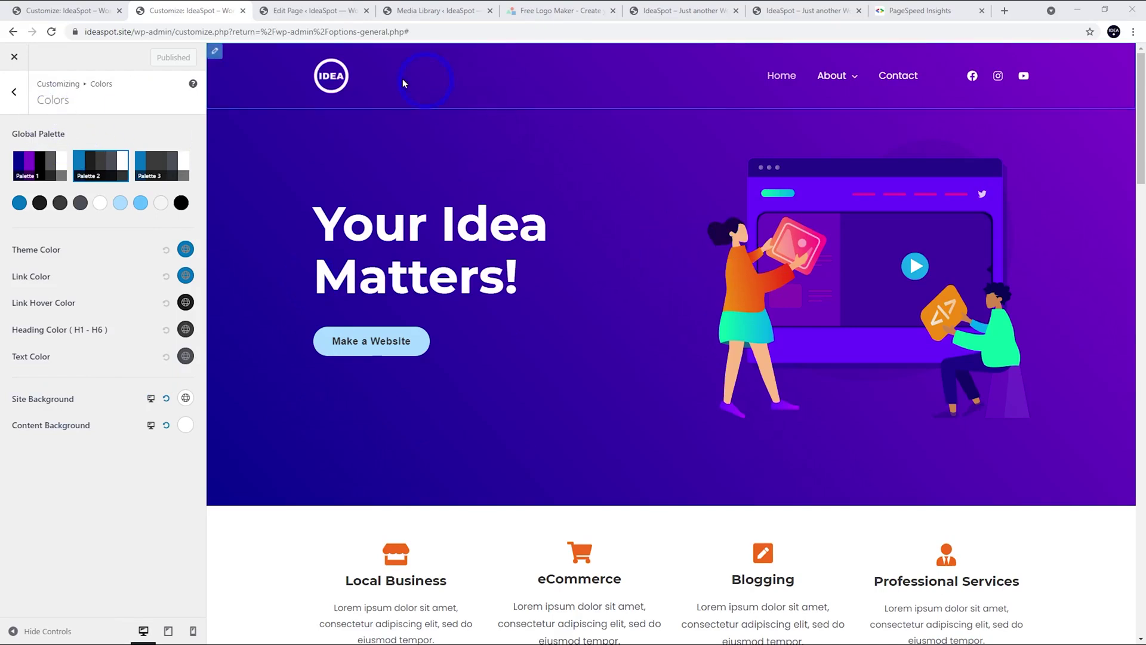
Step: Set the header's width to Full Width in the Header Builder's design settings
left_click(18, 96)
left_click(16, 92)
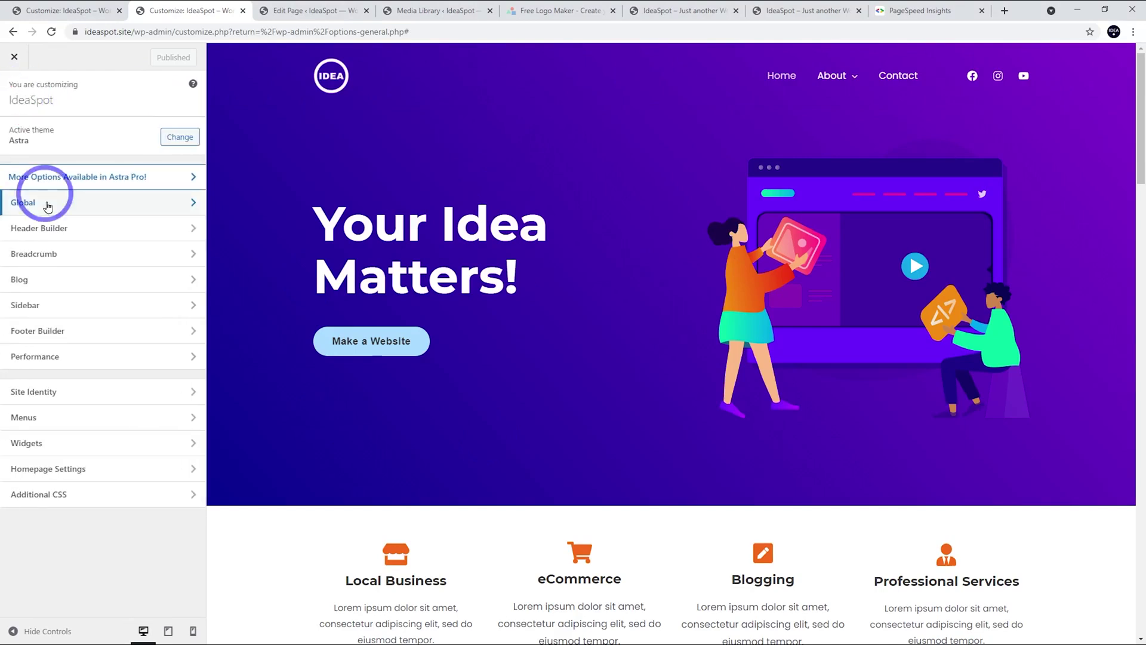
left_click(54, 219)
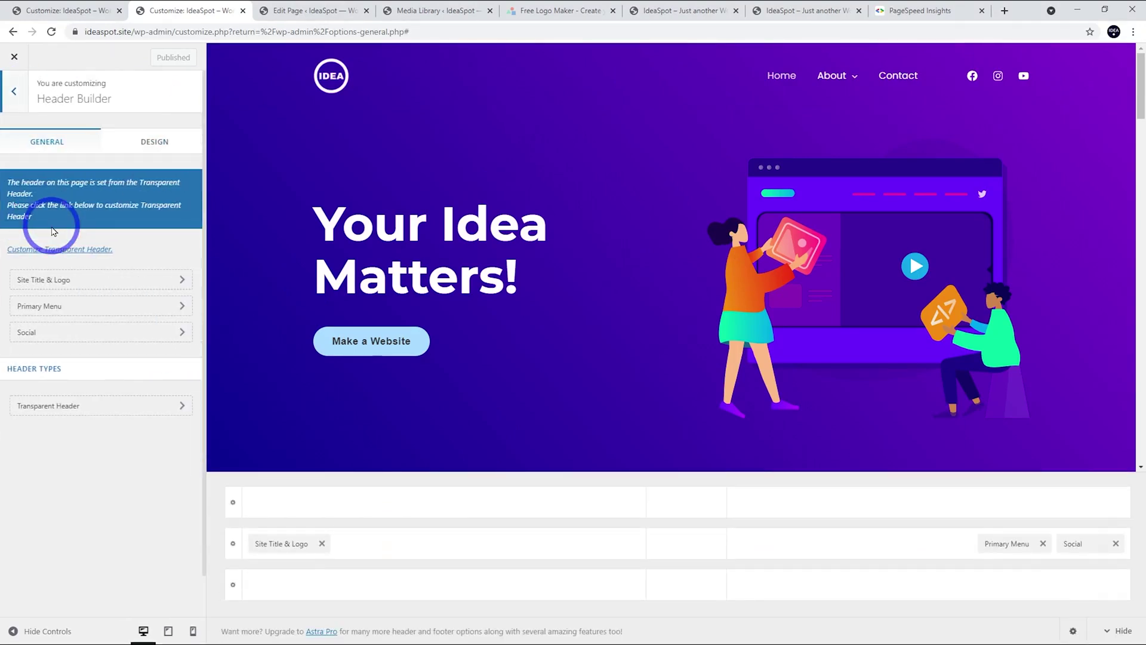
left_click(150, 144)
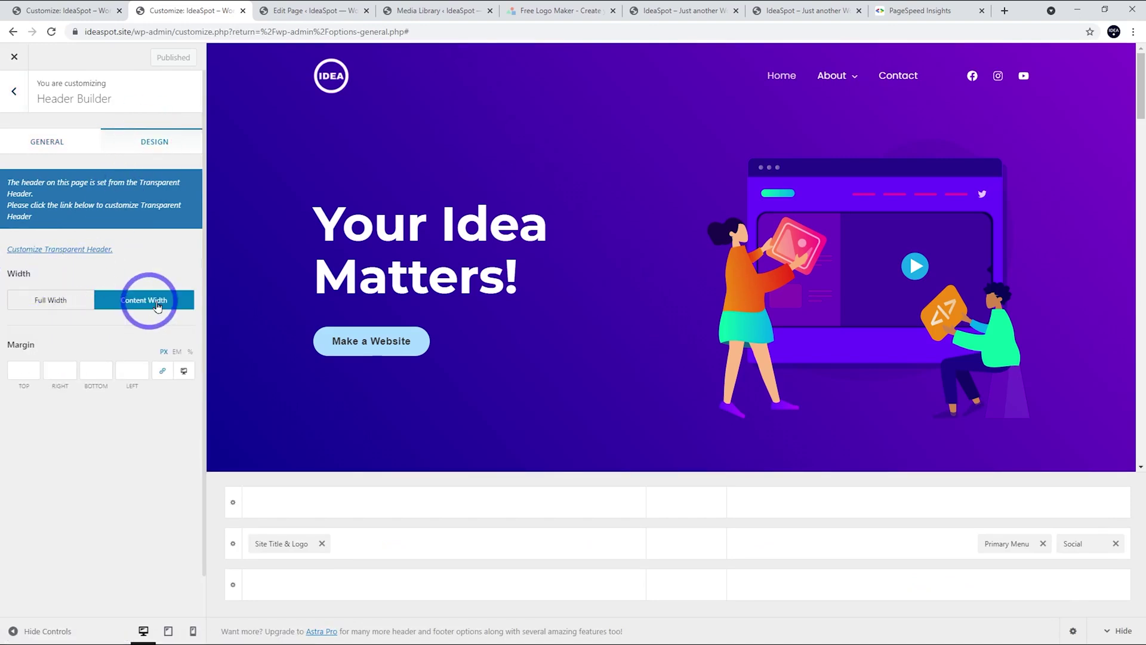
left_click(74, 305)
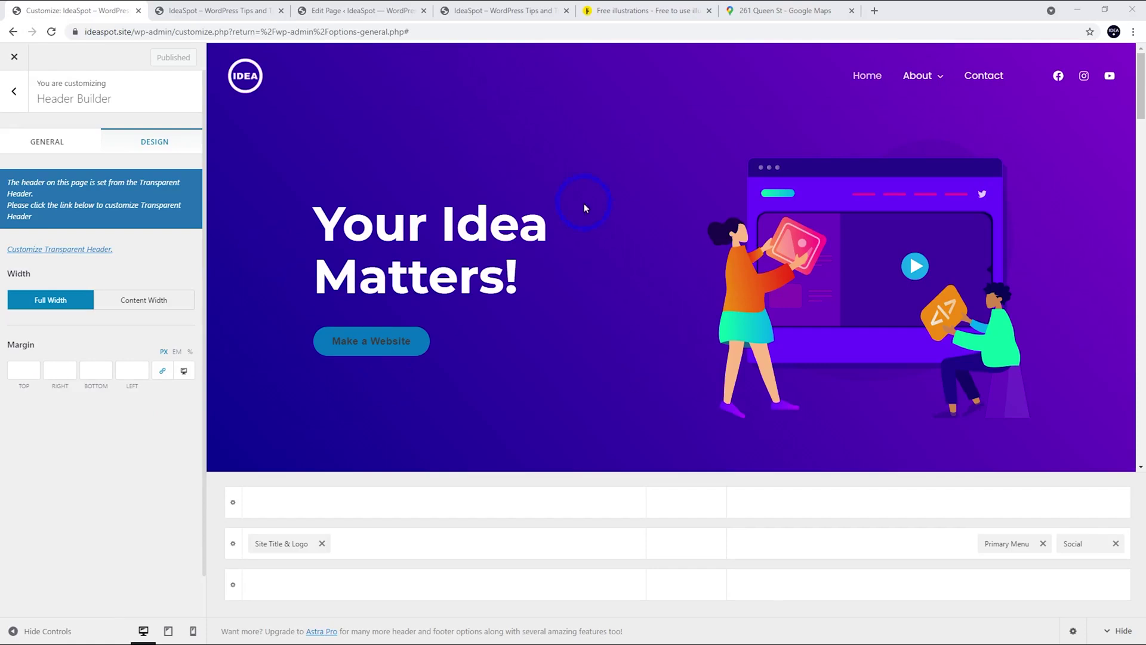
Step: Open the live home page in the block editor and select its hero heading, button and illustration in turn
left_click(190, 8)
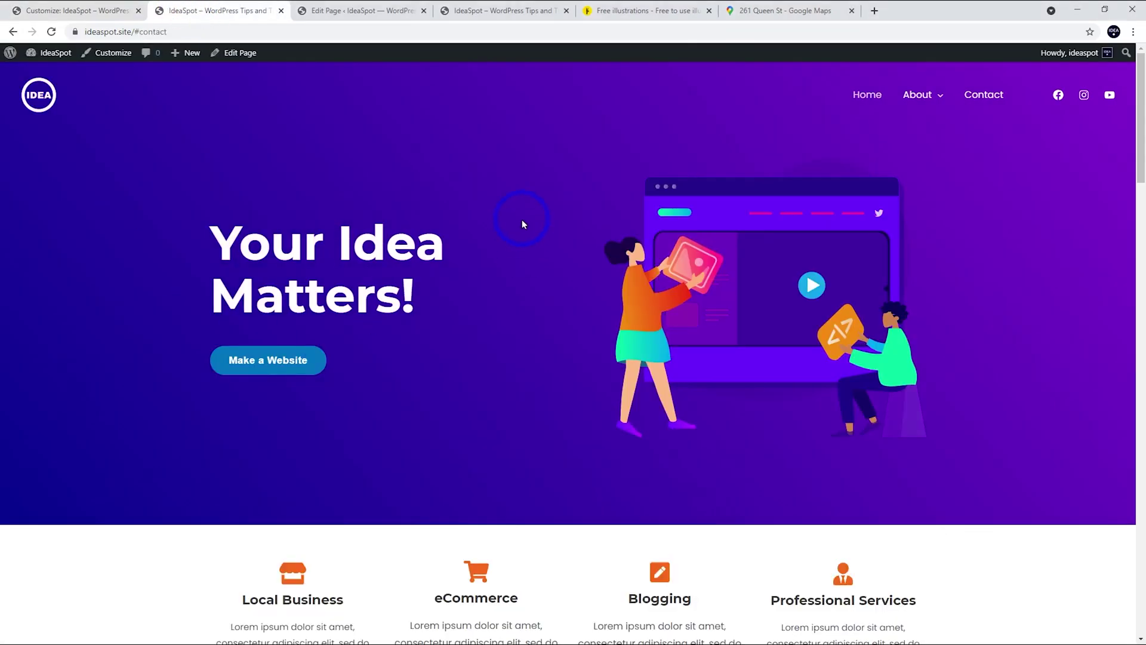
left_click(232, 58)
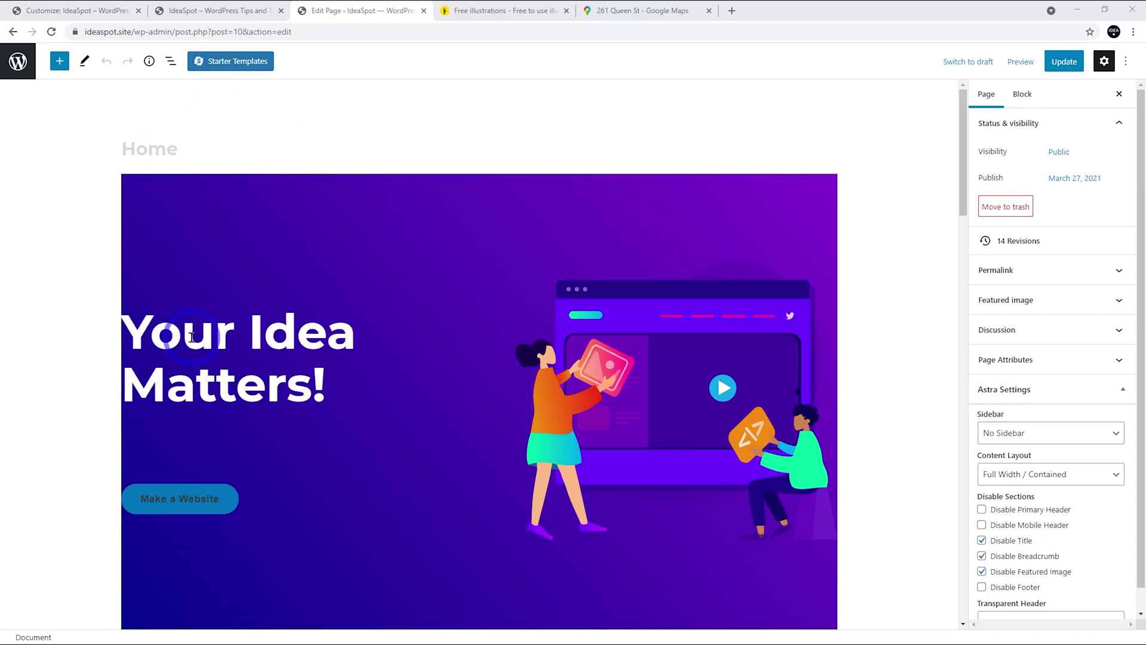
left_click(315, 330)
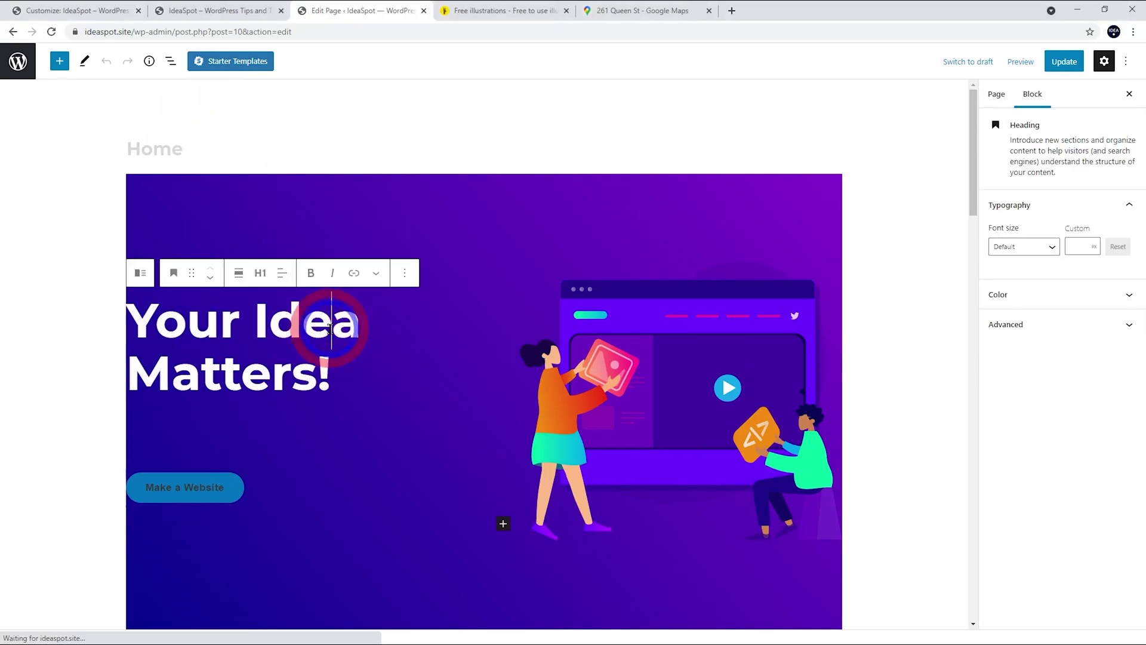
left_click(191, 488)
left_click(637, 374)
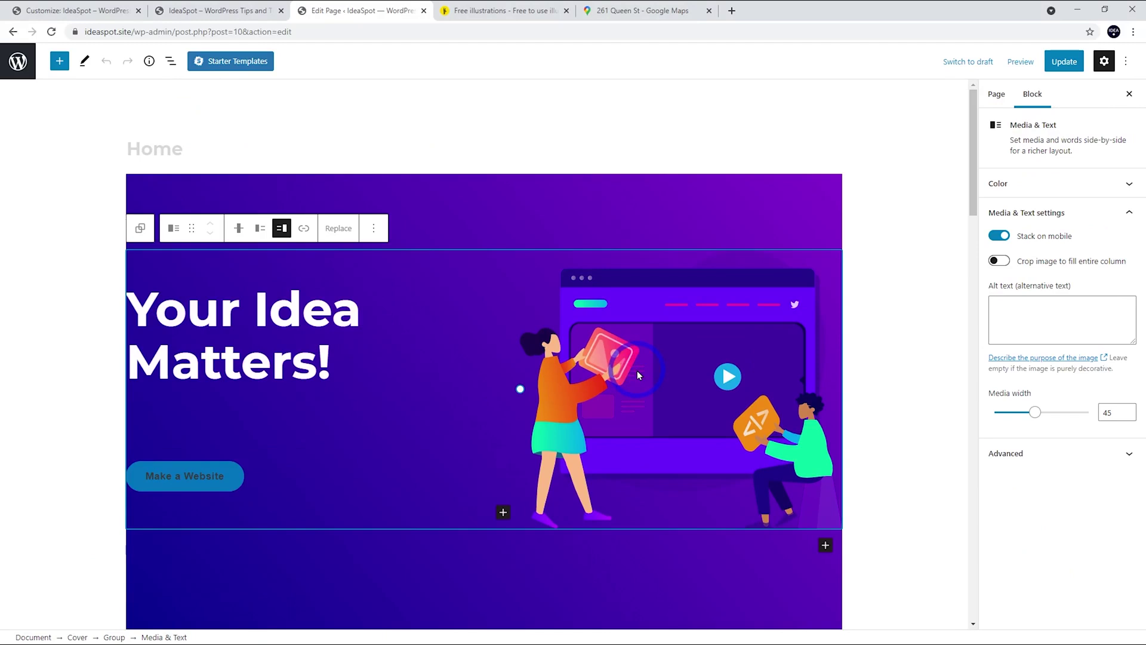
left_click(185, 149)
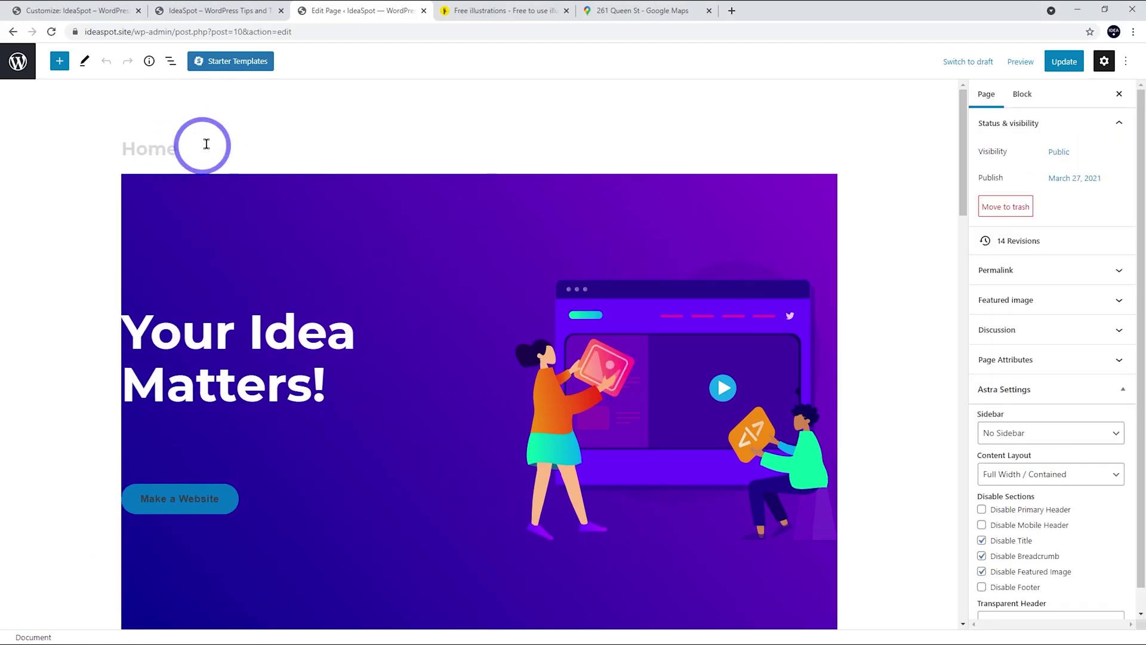
Step: Preview the Home page in a new tab and look over its hero, service and About Us sections
left_click(1020, 62)
left_click(961, 169)
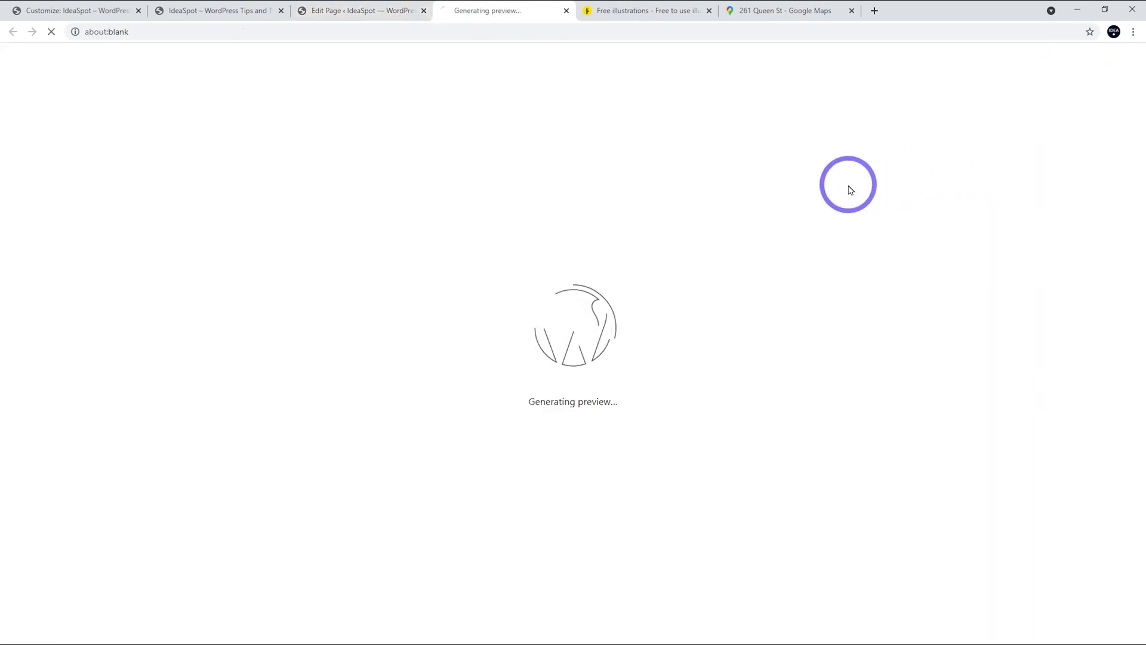
scroll(337, 206, "down", 6)
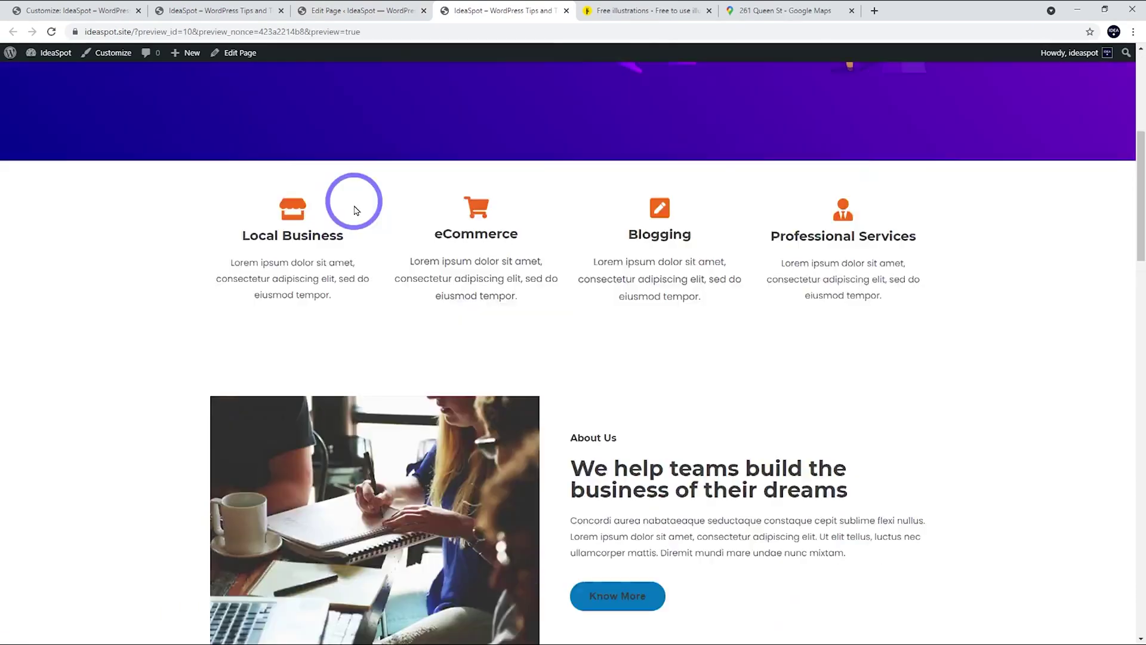
scroll(352, 212, "up", 6)
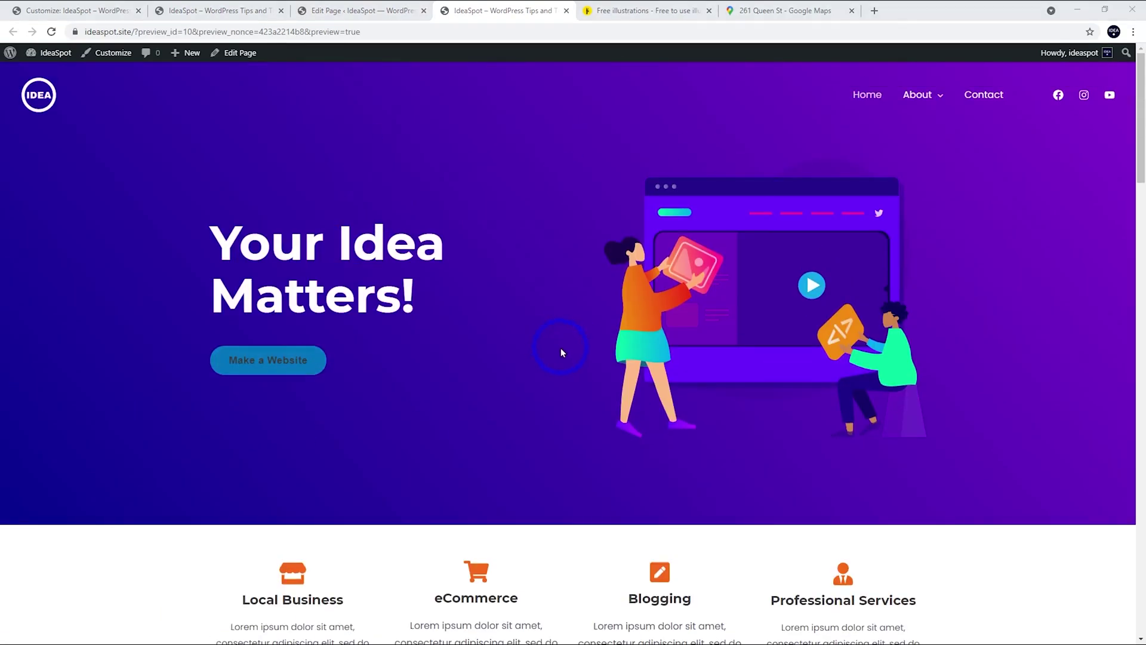
Step: Inspect the previewed page in the browser's developer tools and check its mobile layout on an emulated iPhone X
right_click(450, 183)
left_click(481, 351)
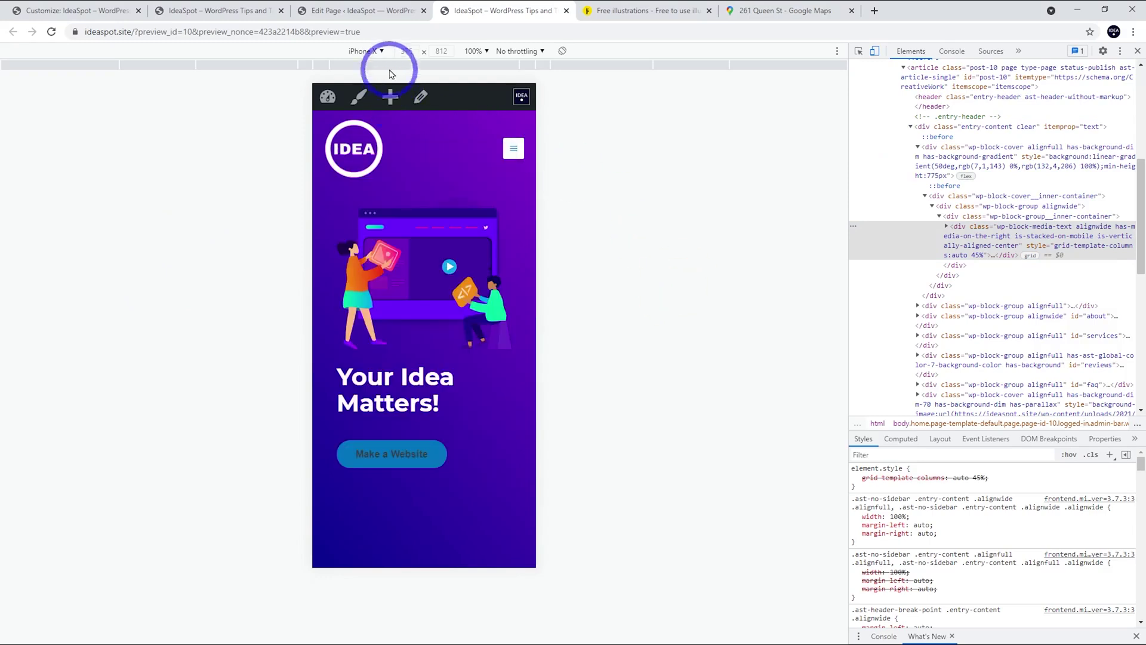
left_click(376, 53)
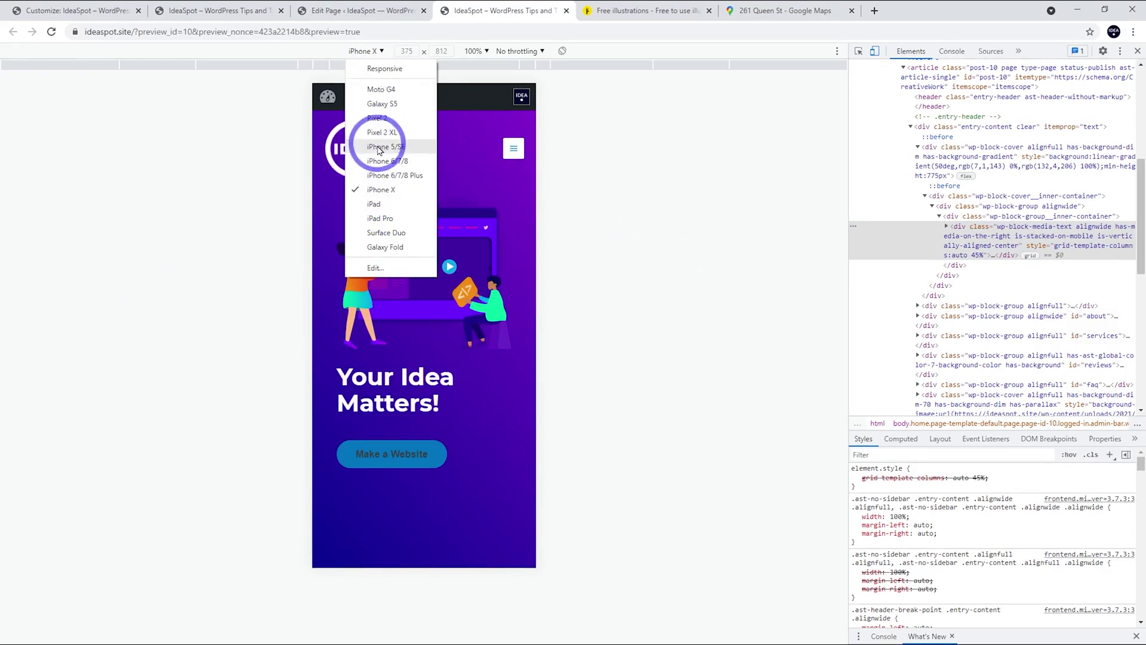
left_click(673, 249)
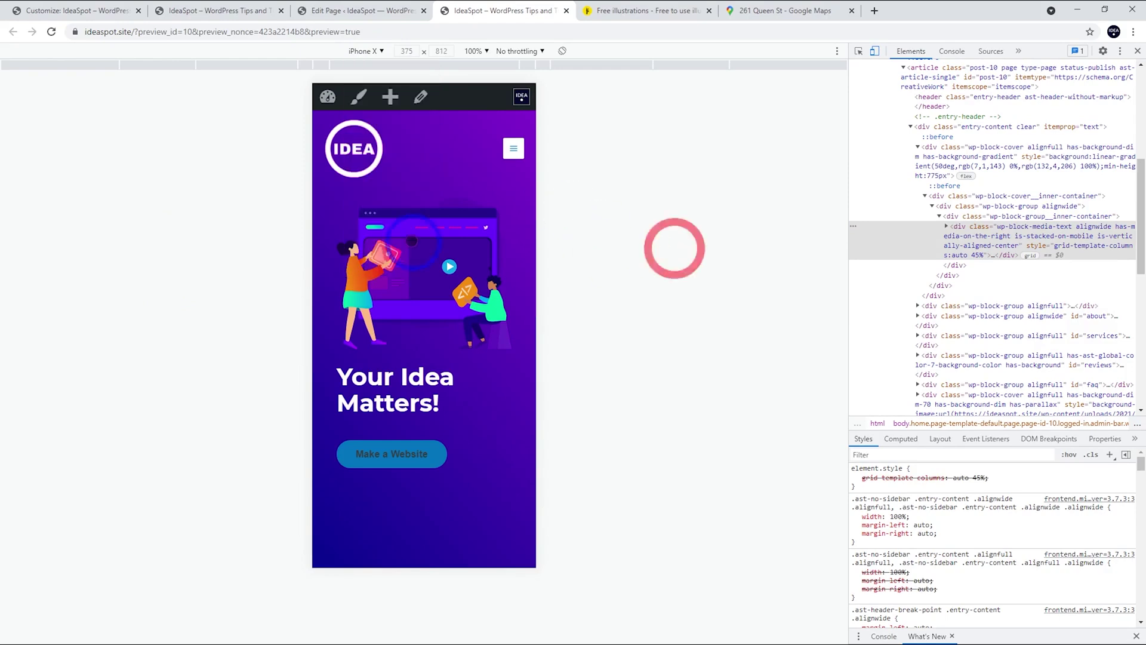
scroll(419, 256, "down", 5)
scroll(421, 258, "up", 6)
scroll(429, 258, "down", 14)
scroll(431, 269, "up", 14)
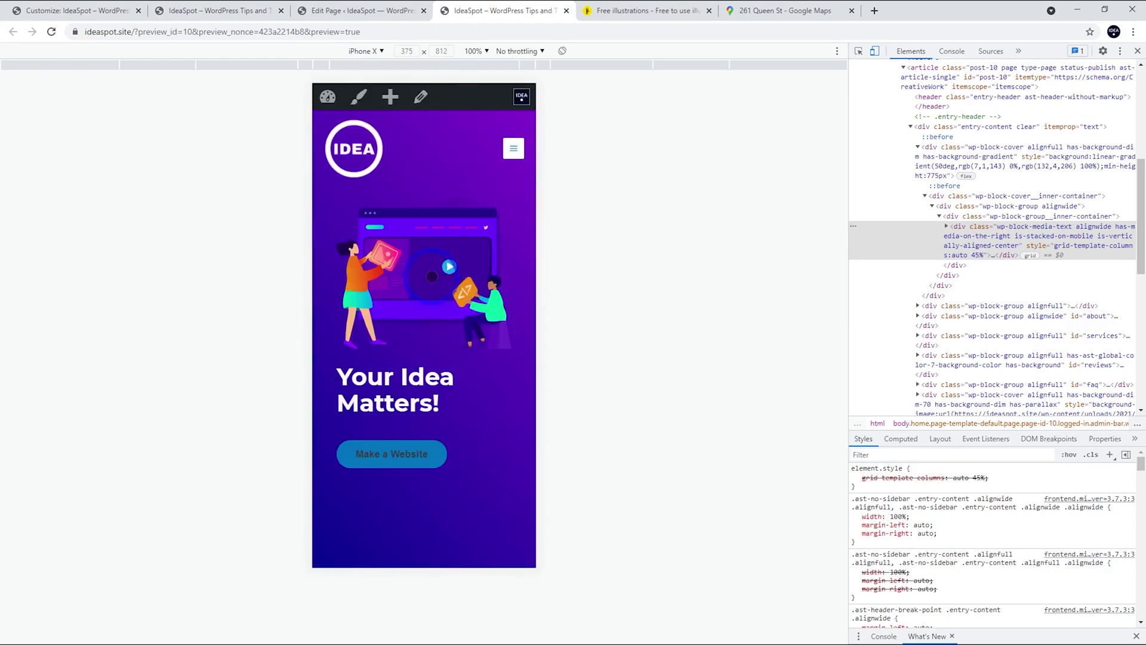
left_click(1137, 51)
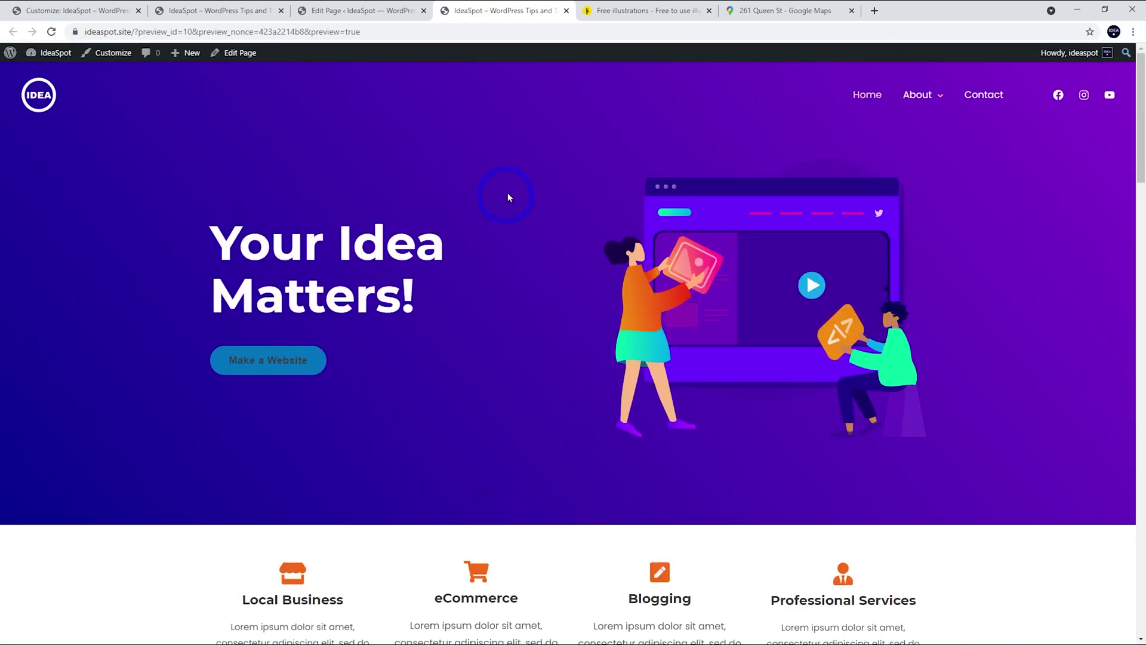
Step: Return to the Home page editor and replace the hero heading text with "Ideaspot Tutorials"
left_click(381, 6)
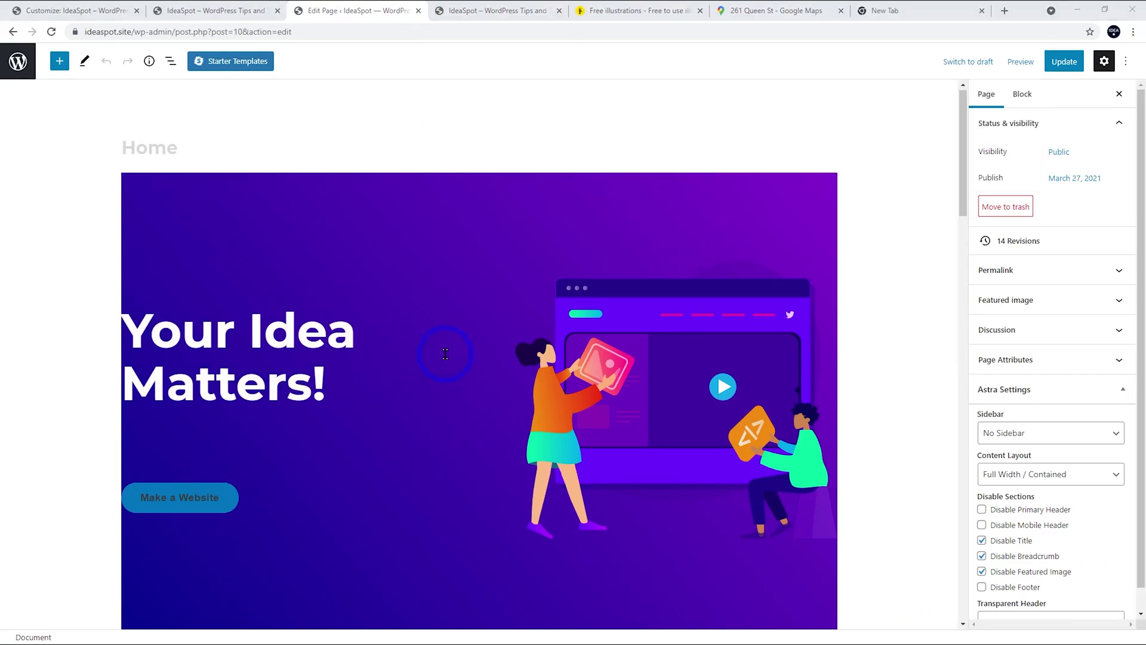
scroll(445, 353, "down", 3)
scroll(446, 354, "up", 3)
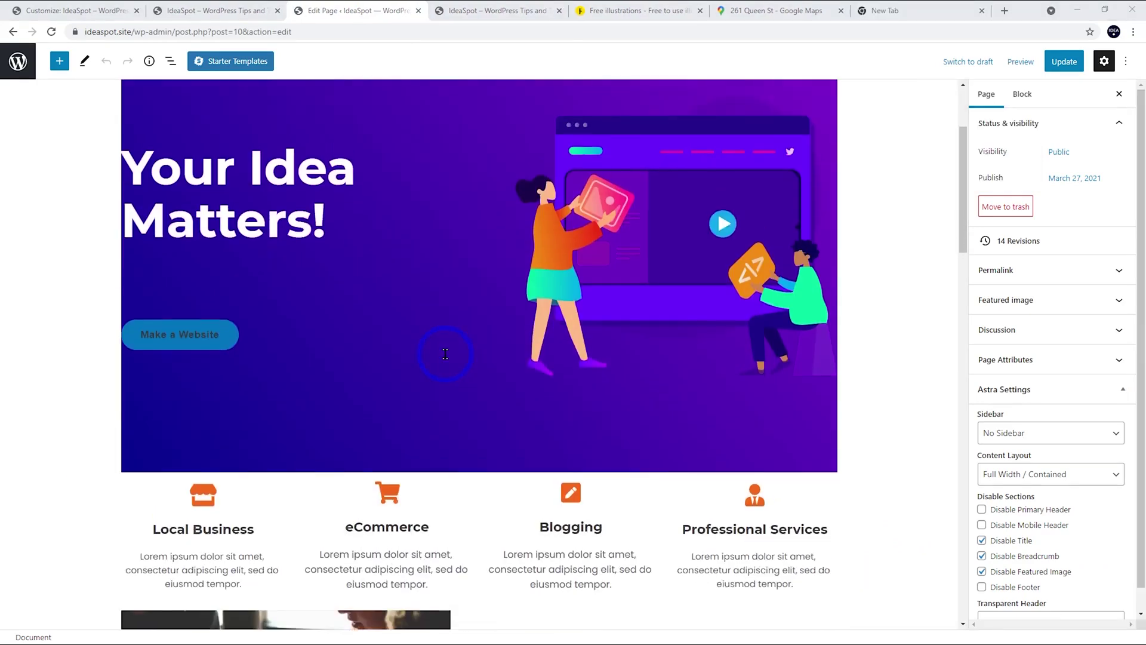
scroll(386, 375, "down", 5)
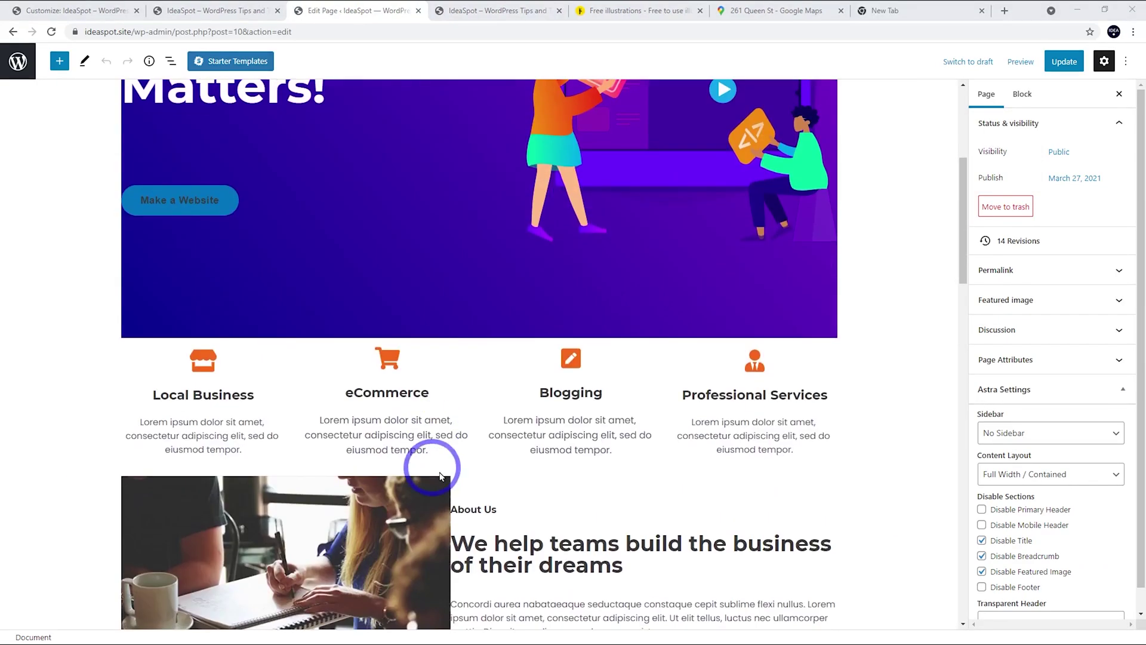
scroll(504, 435, "up", 5)
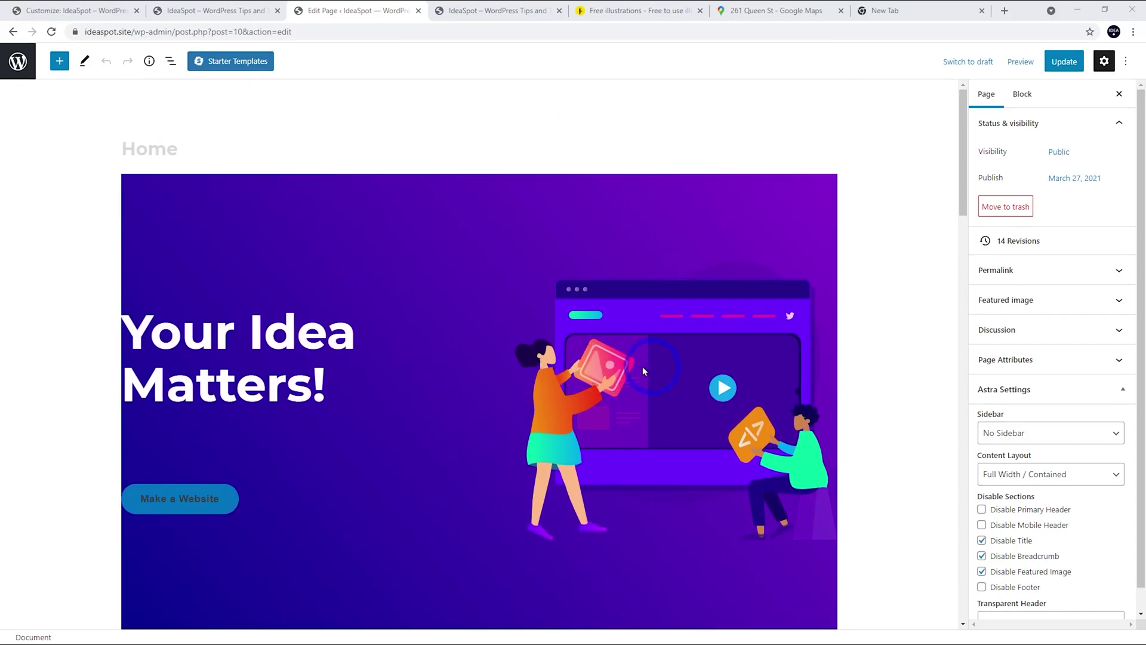
left_click_drag(339, 382, 128, 322)
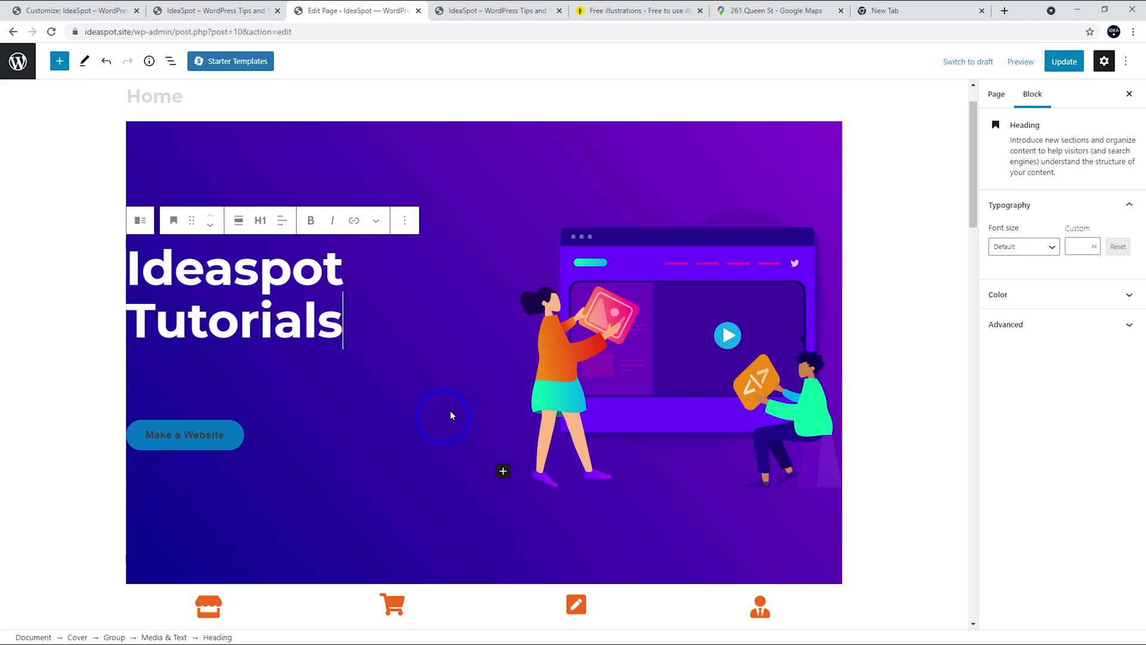
Step: Replace the hero illustration with desktop-video-chat-coffee-by-oblik-studio.svg from the media library, looking over the SVG collections on freeillustrations.xyz before choosing
left_click(638, 330)
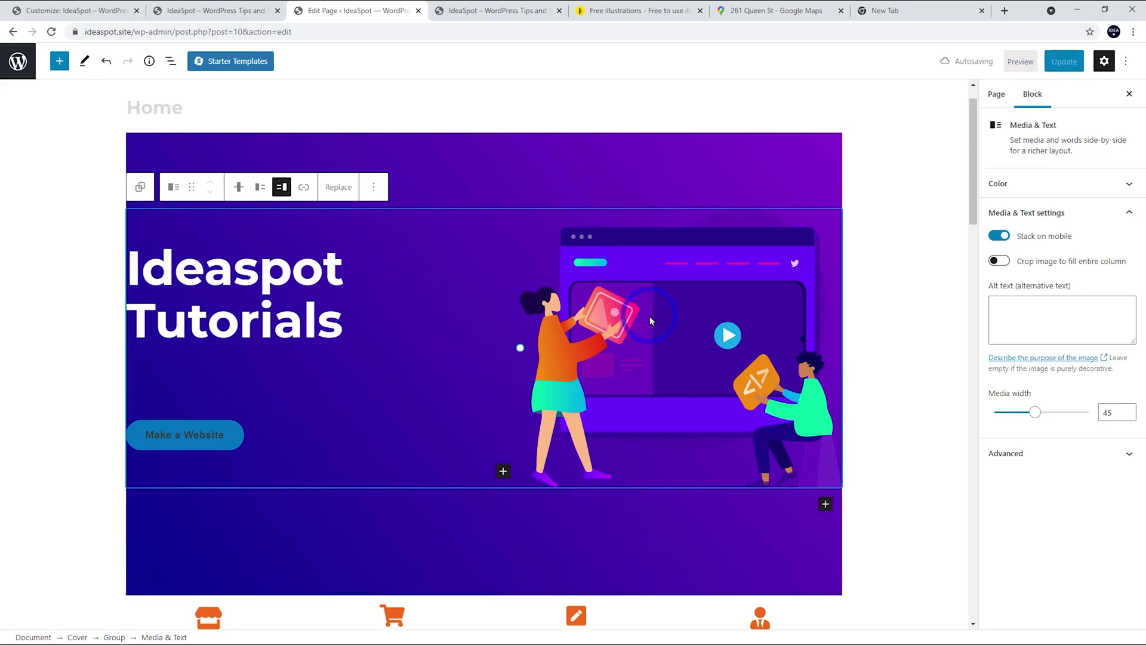
left_click(336, 187)
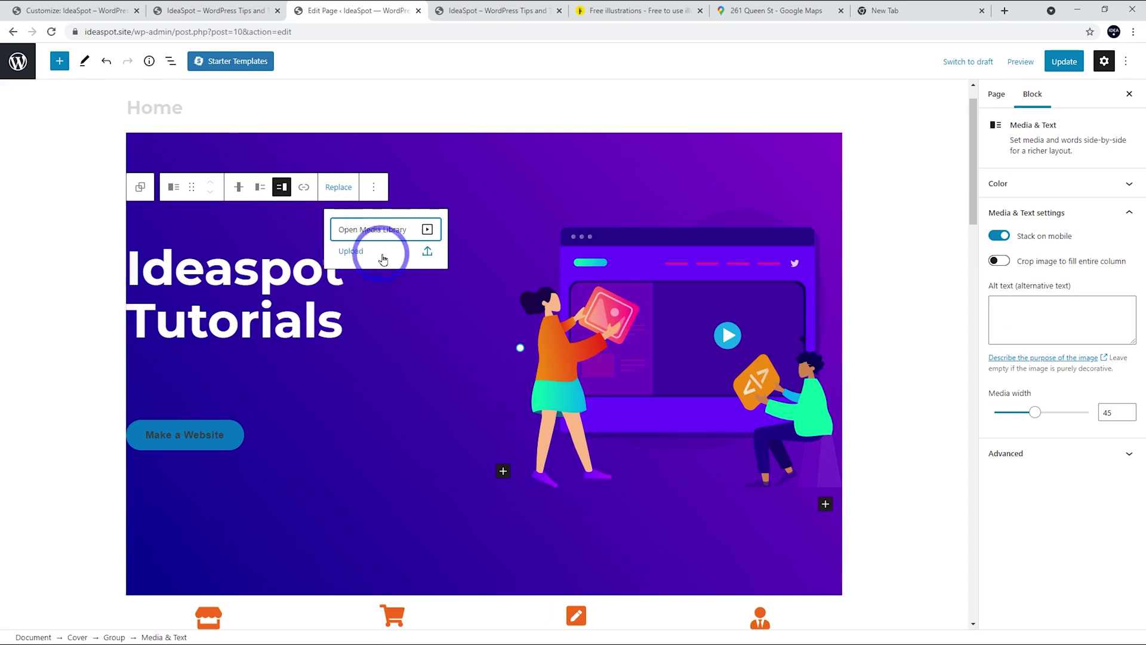
left_click(355, 234)
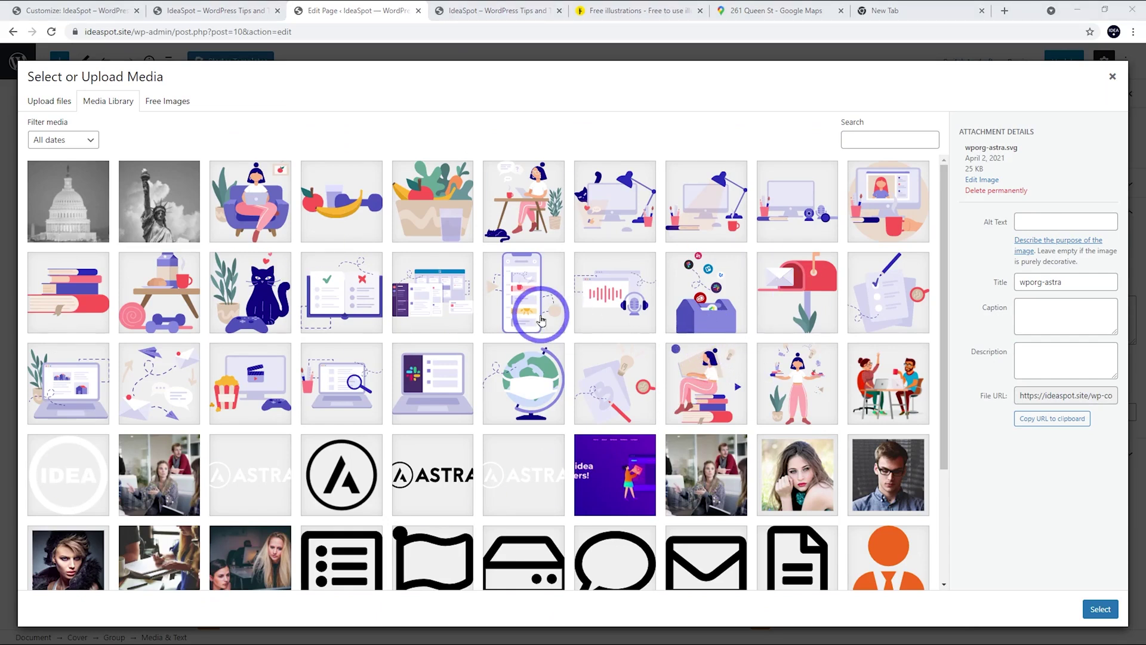
left_click(627, 10)
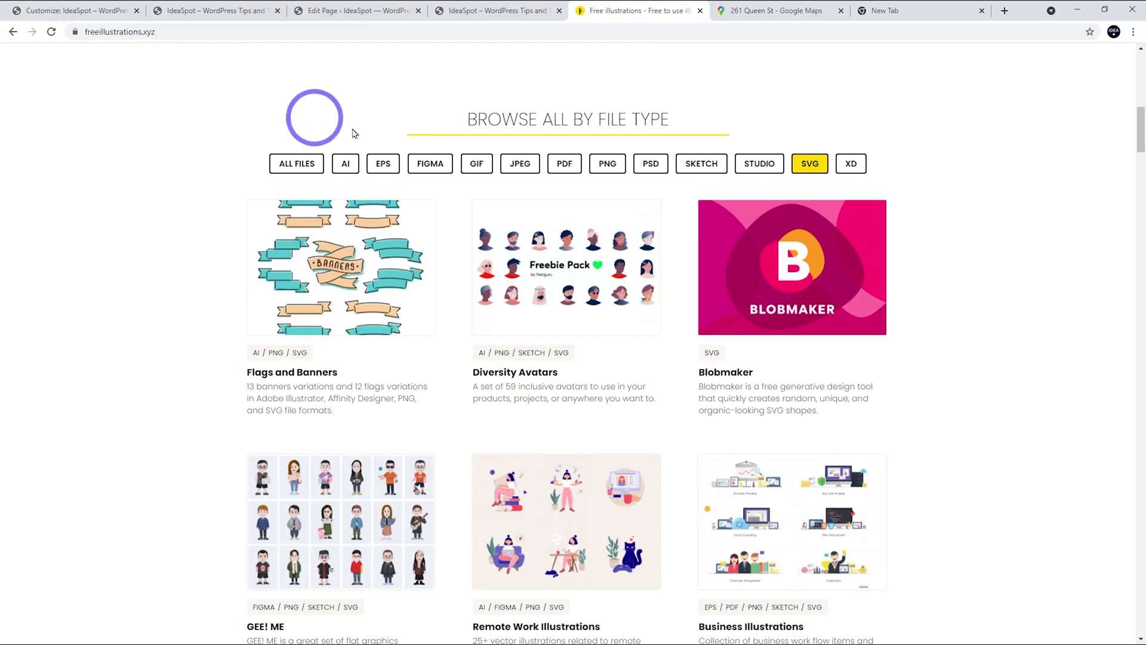
scroll(714, 268, "down", 4)
scroll(746, 334, "up", 6)
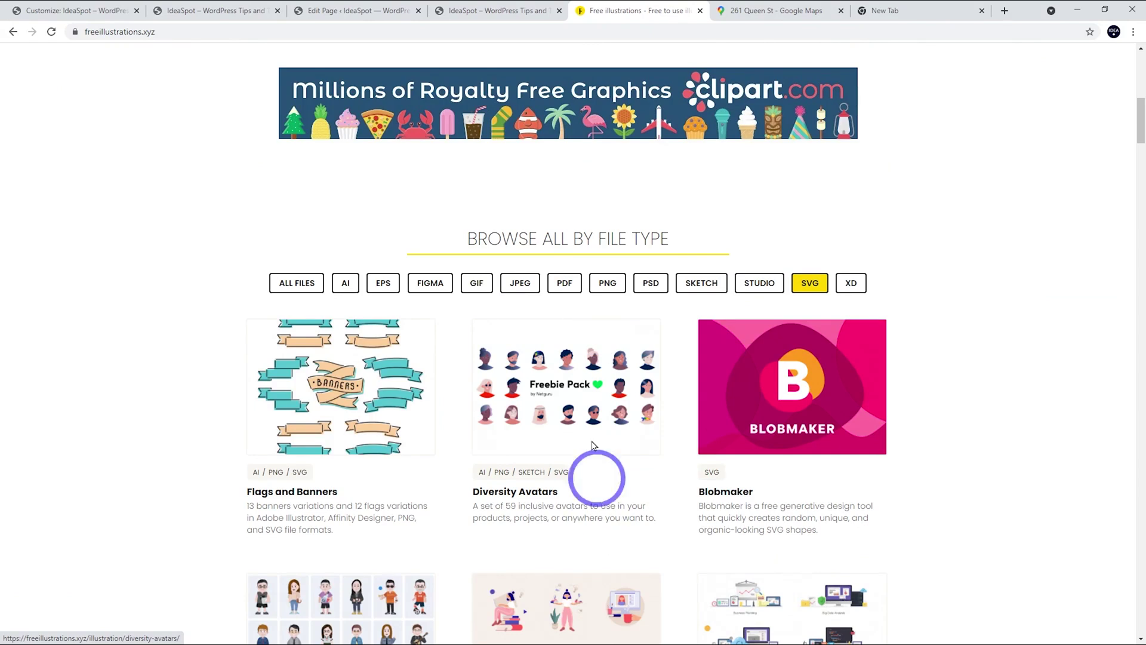
left_click(351, 7)
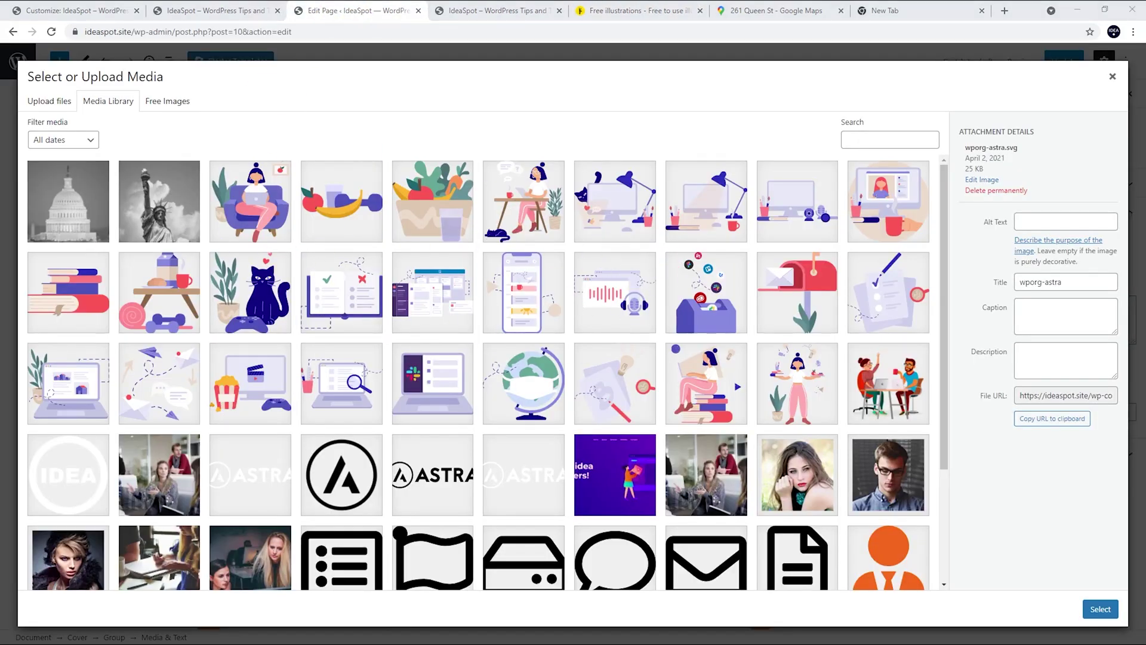
left_click(885, 221)
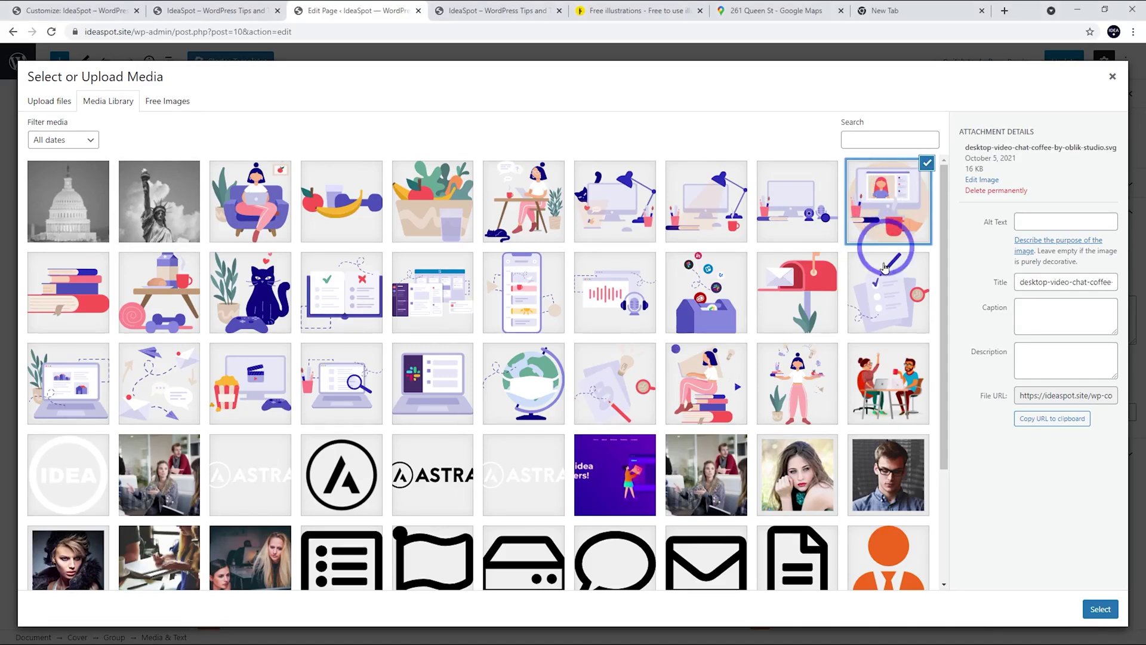
left_click(1098, 608)
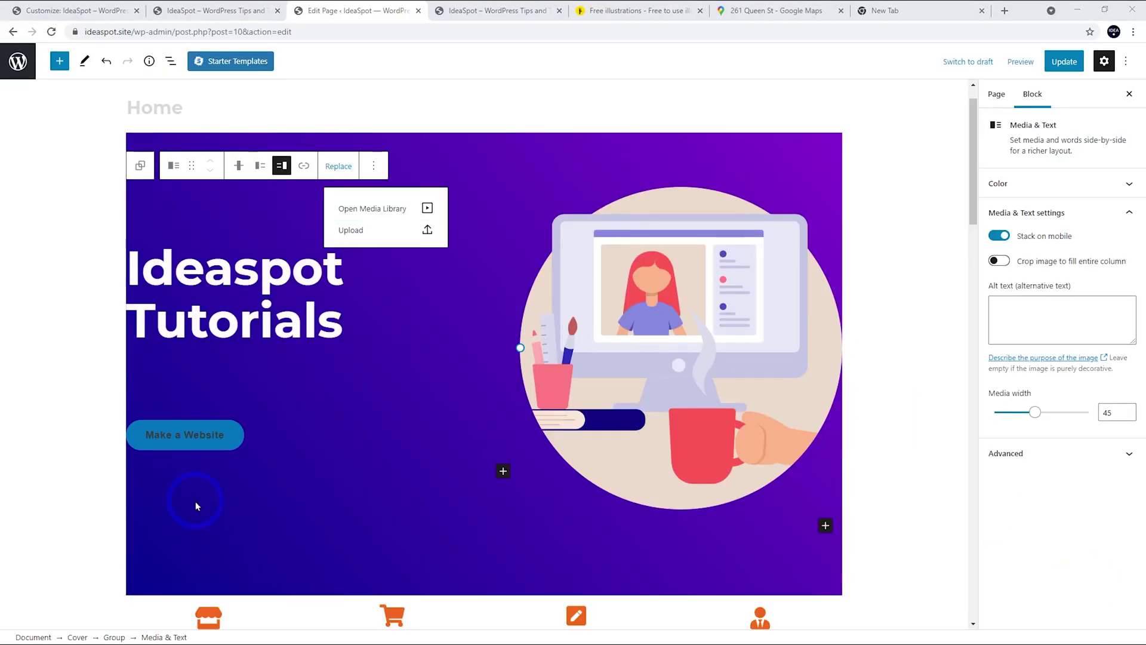
Step: Revisit freeillustrations.xyz with its SVG file type filter and check the live home page's hero section
left_click(618, 11)
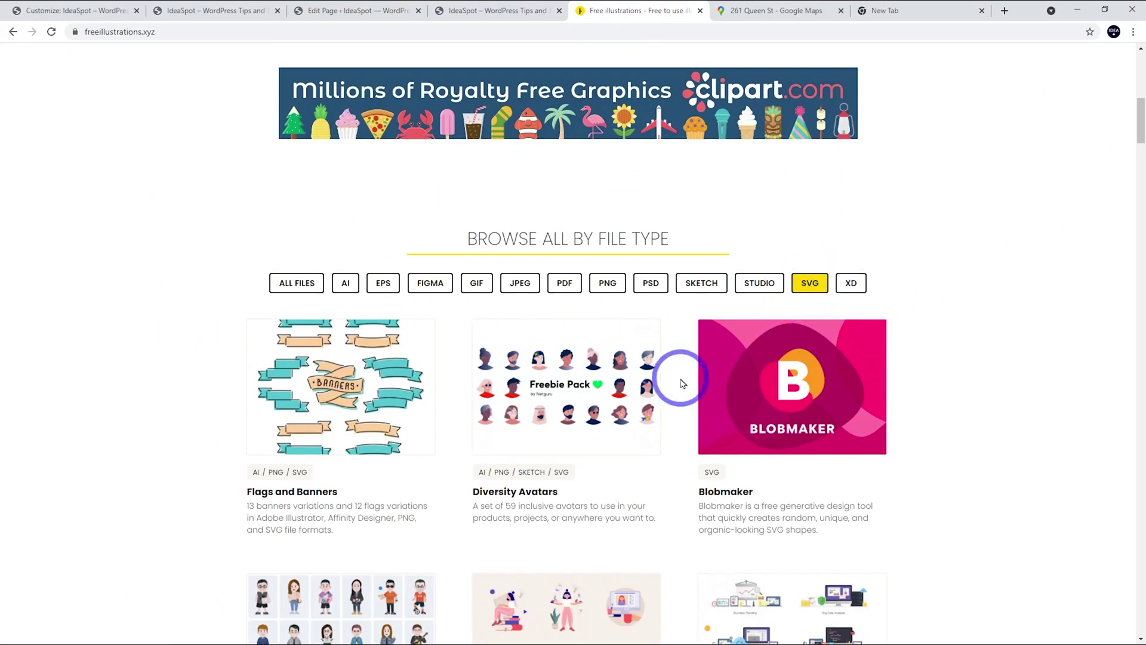
left_click(811, 283)
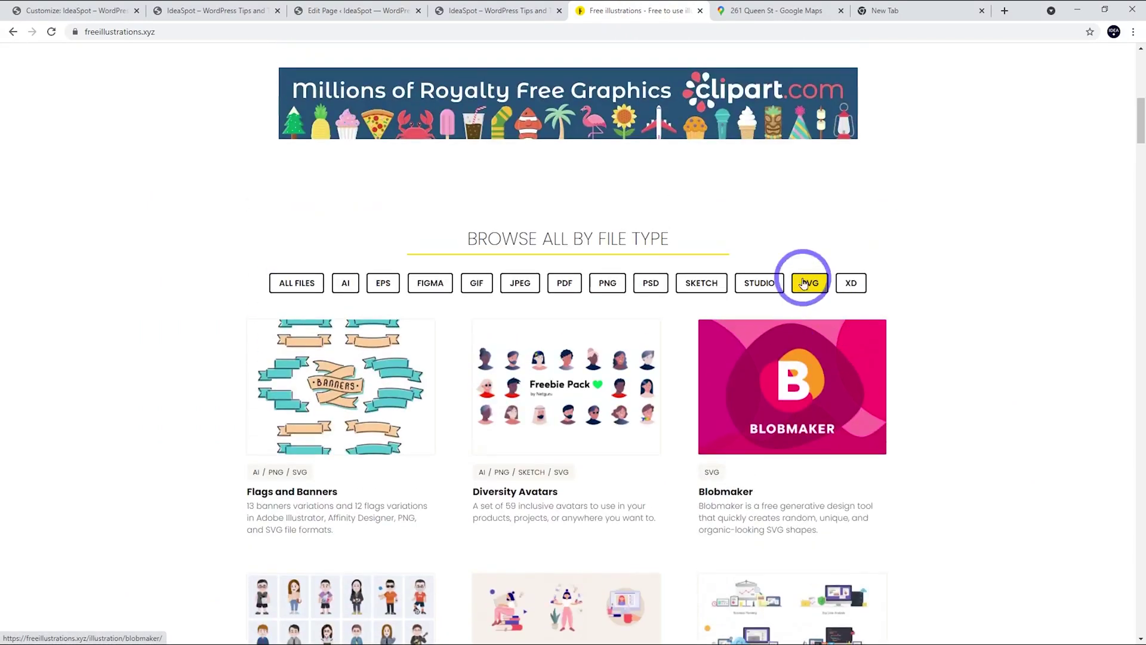
left_click(222, 11)
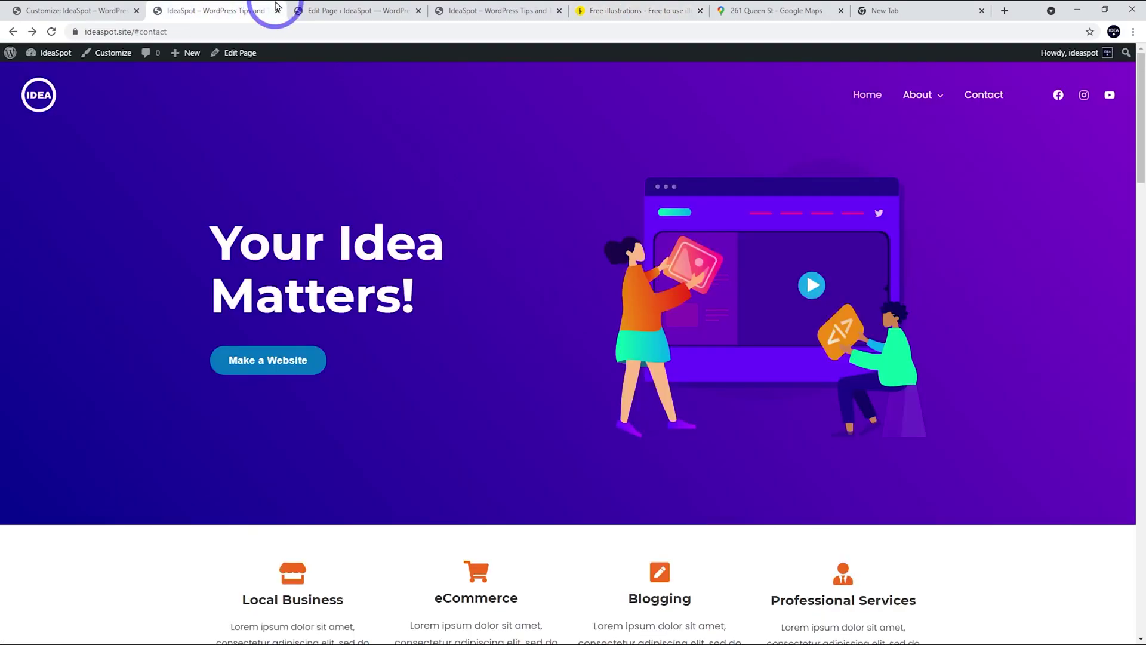
Step: Reopen the media library for the hero image and compare the file details of the desktop video chat SVG and cta-bg.jpg
left_click(321, 7)
left_click(637, 272)
left_click(339, 166)
left_click(377, 207)
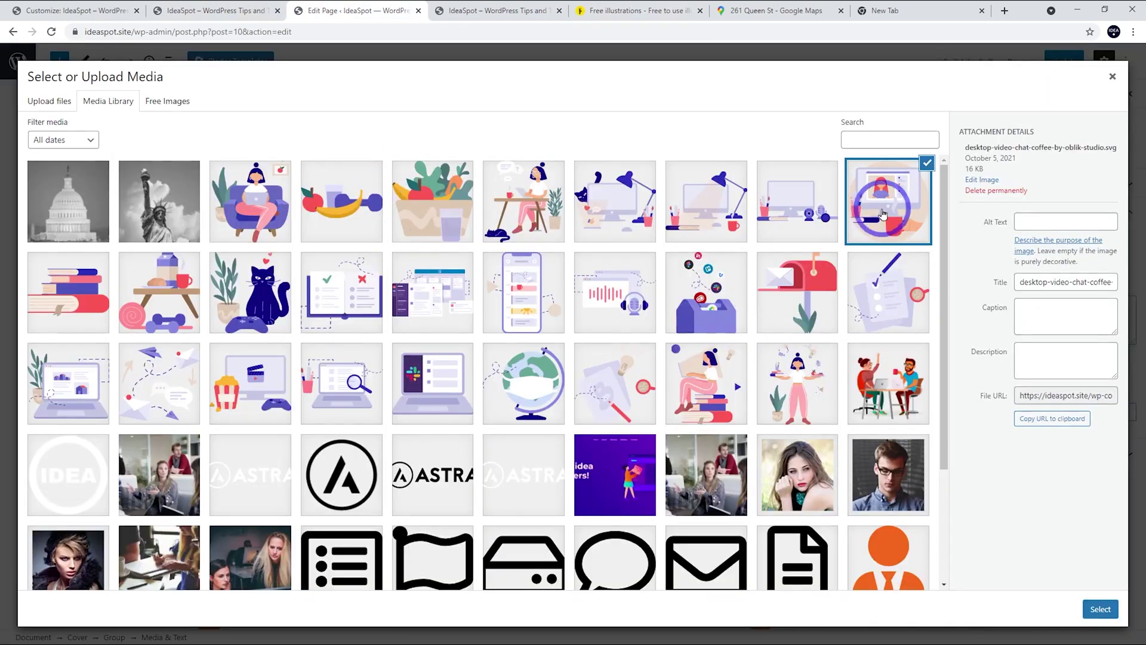
left_click(979, 179)
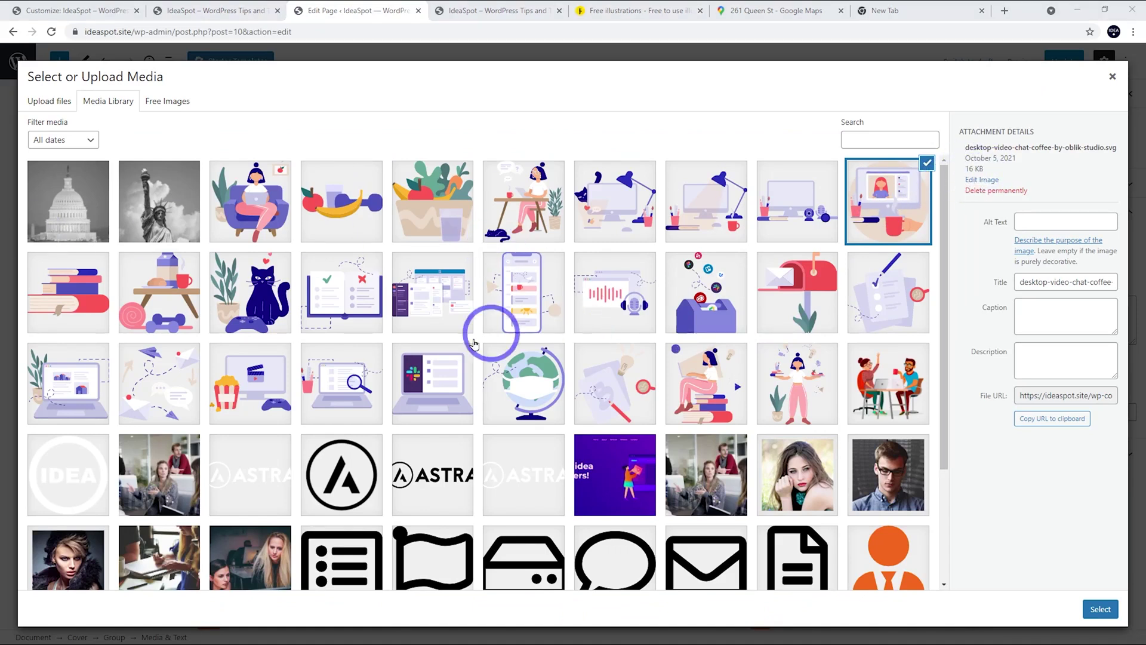
left_click(695, 484)
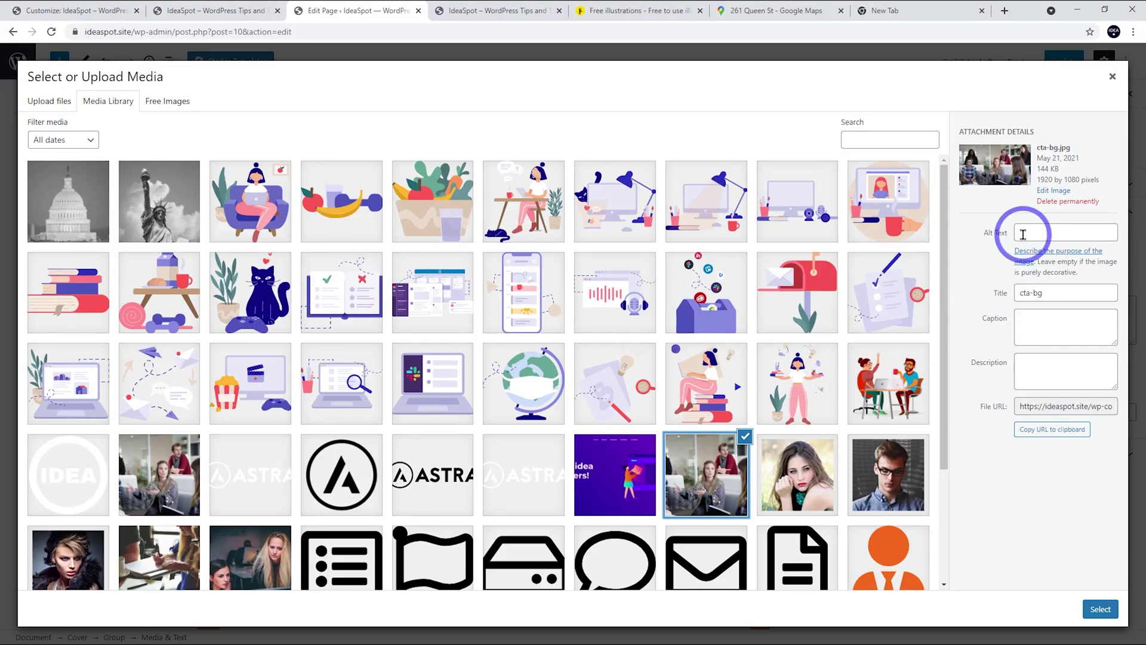
left_click(876, 208)
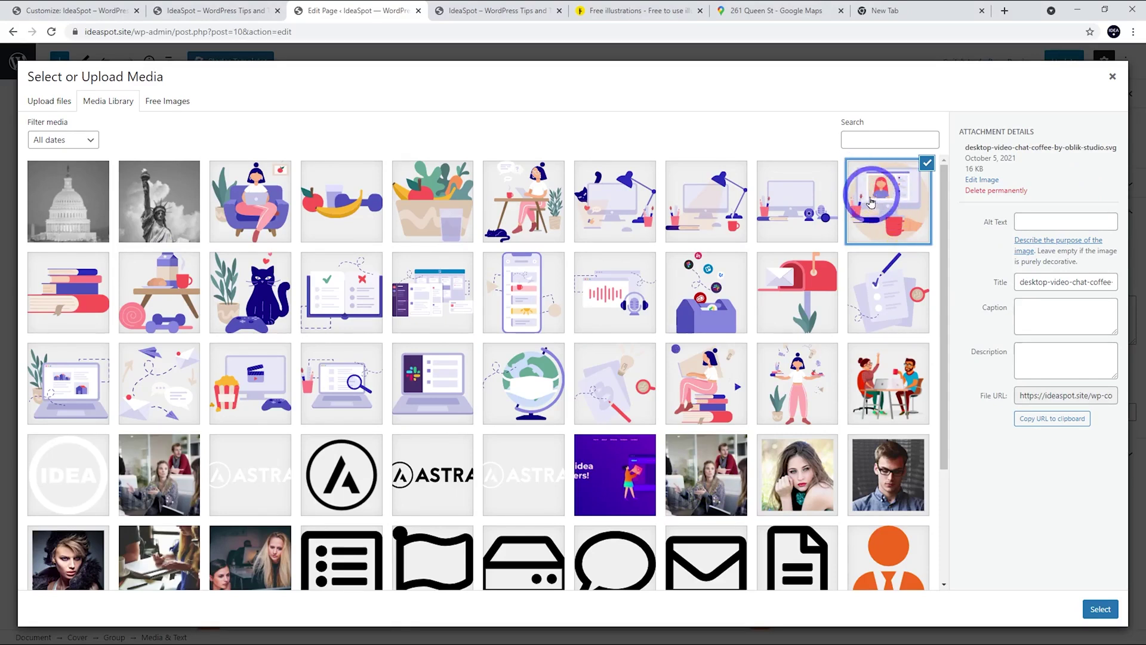
Step: Use the desktop-video-chat-coffee illustration as the hero image and apply the Midnight gradient to the surrounding cover's overlay
left_click(1100, 608)
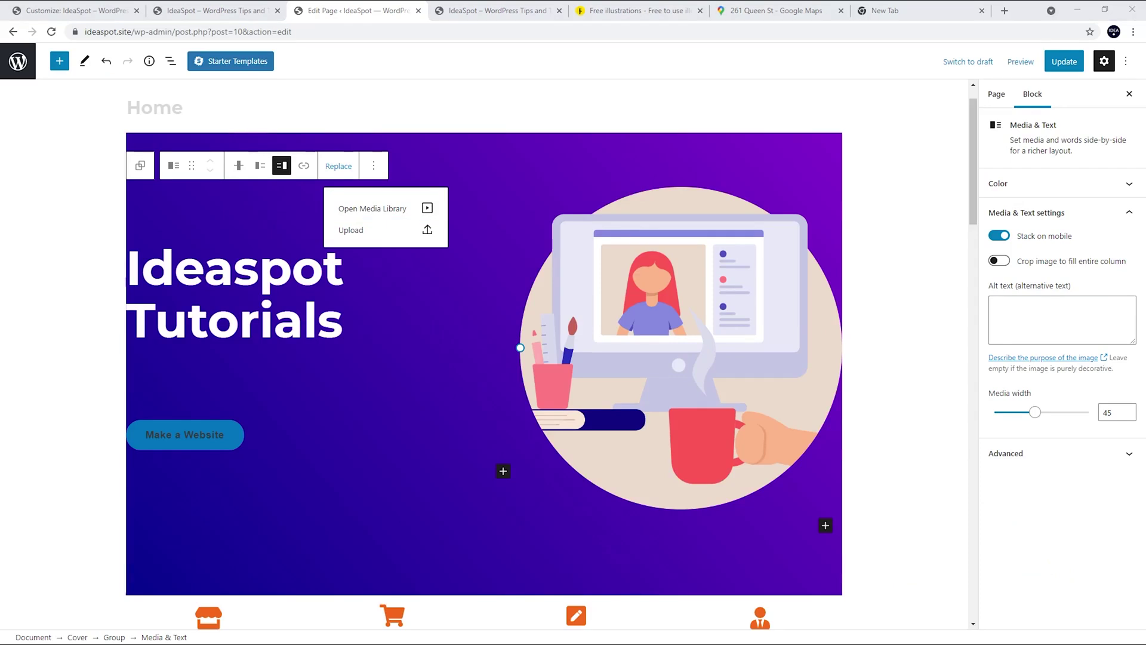
left_click(427, 148)
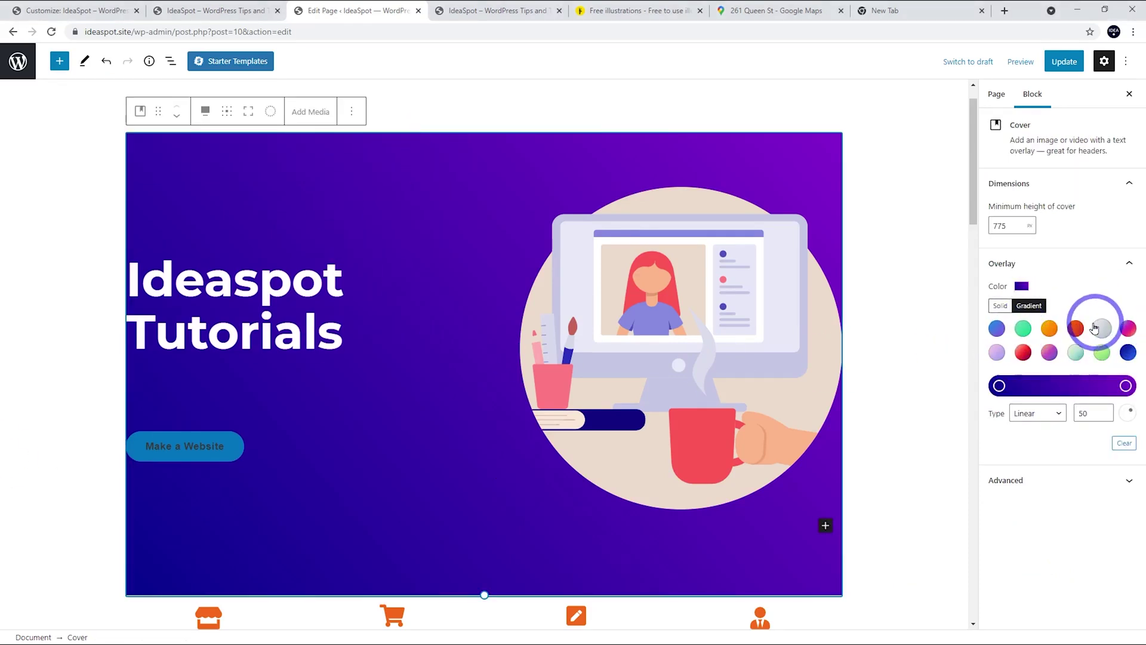
left_click(1002, 387)
left_click(1003, 447)
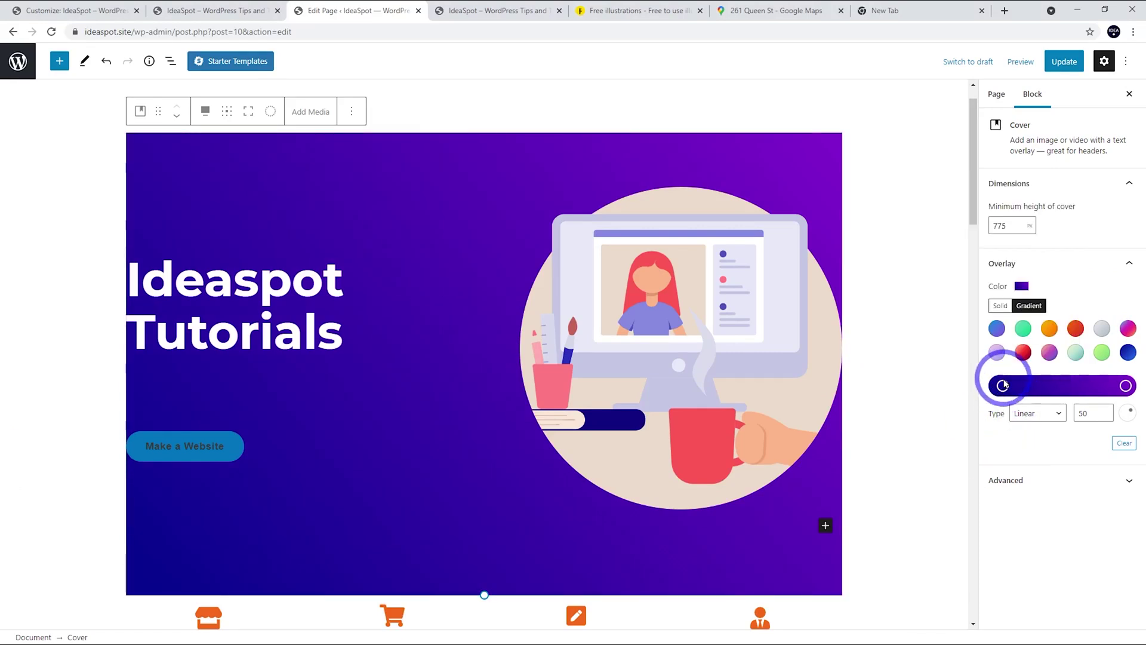
left_click(1126, 355)
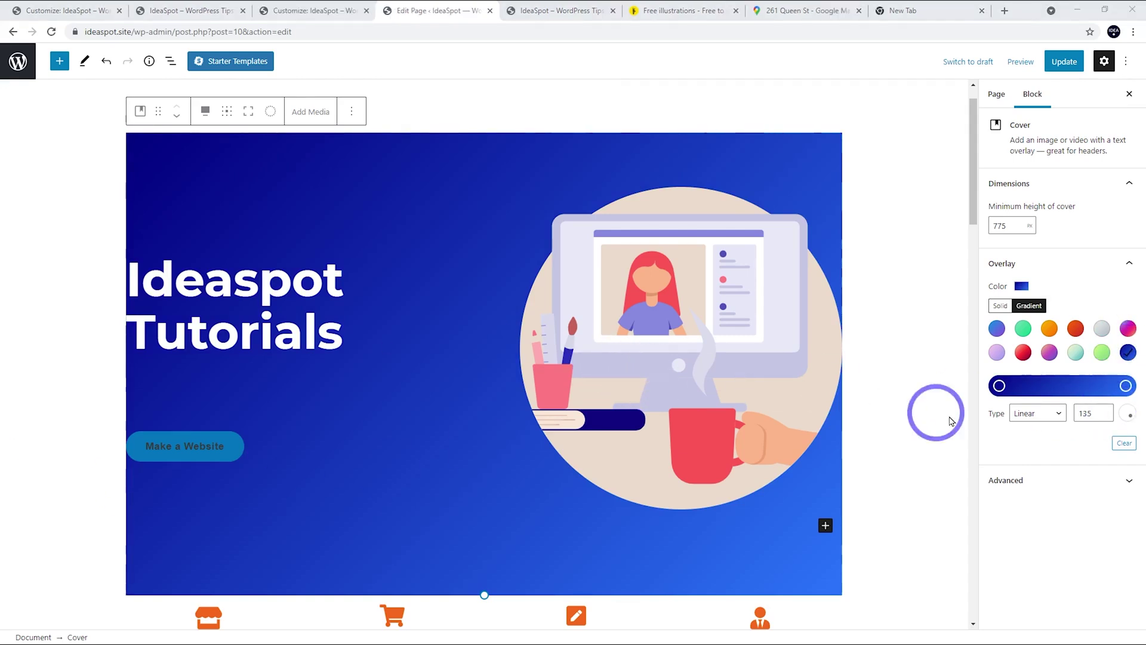
Step: Copy the first global palette colour from the site's colour settings and set the cover gradient's start colour to #0274be
left_click(309, 10)
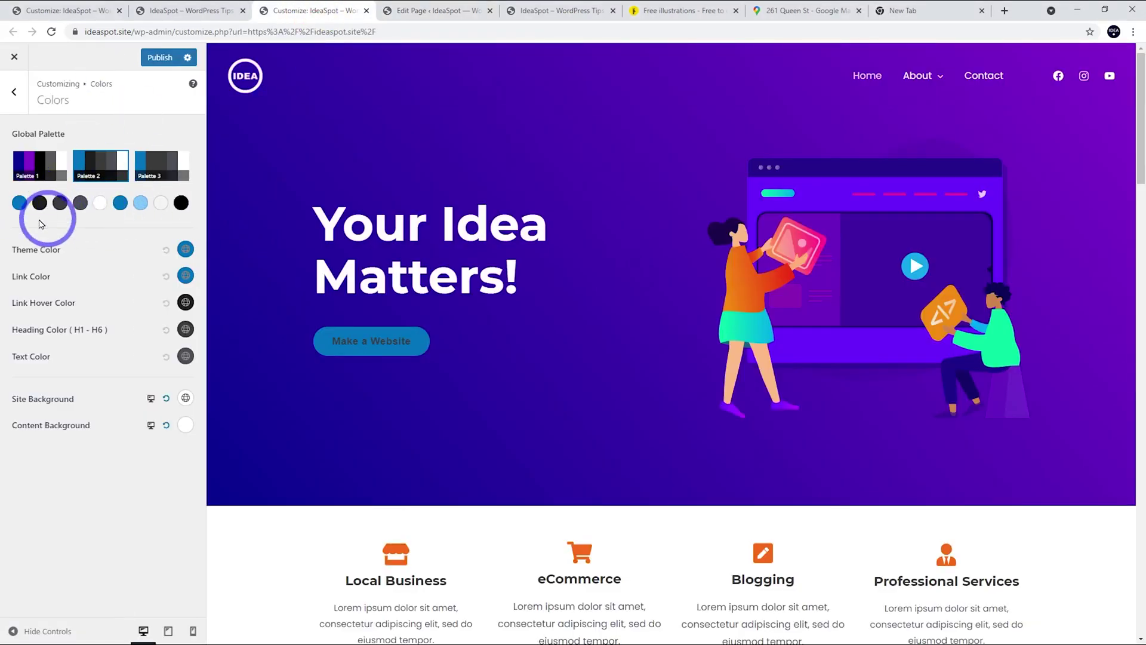
left_click(19, 203)
left_click(37, 378)
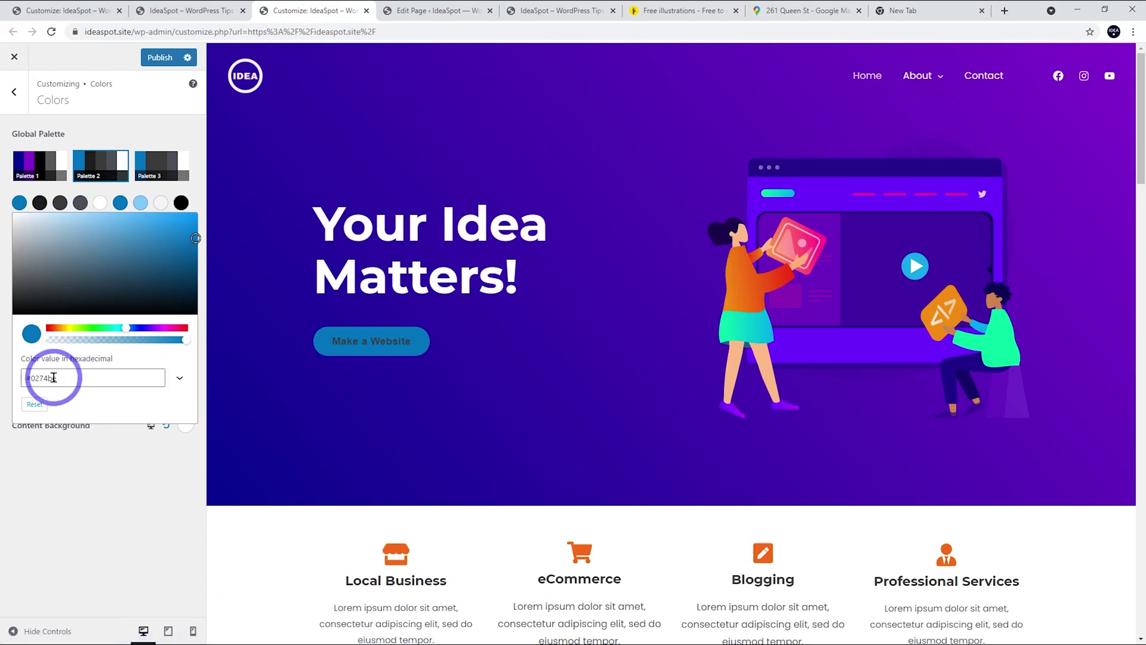
left_click(414, 11)
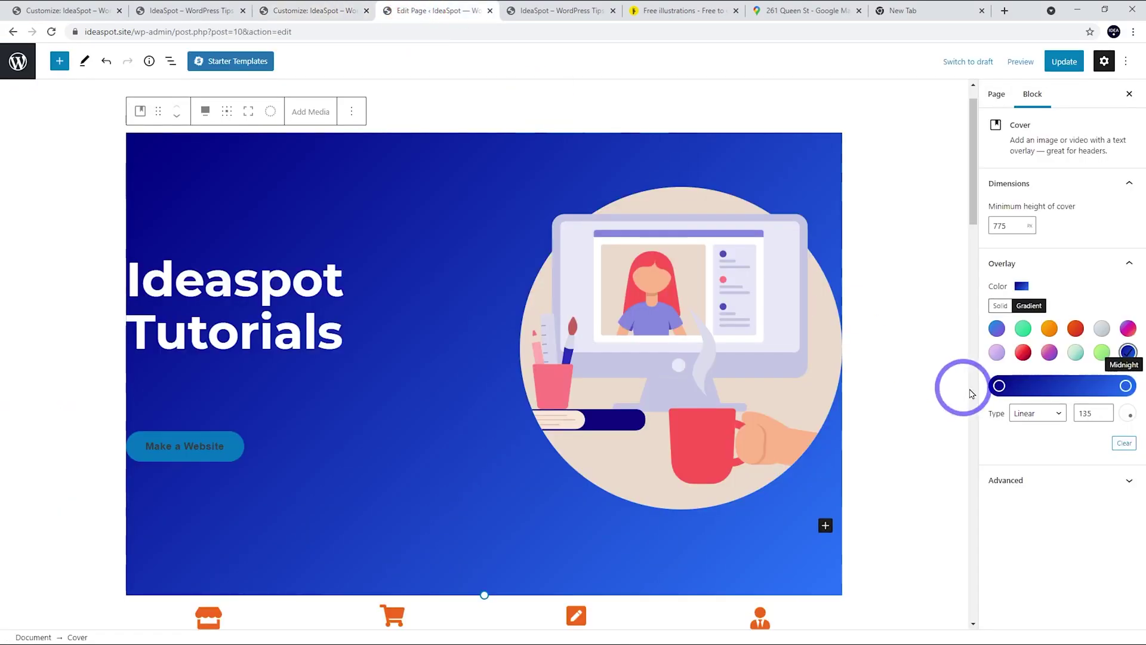
left_click(996, 387)
left_click(941, 339)
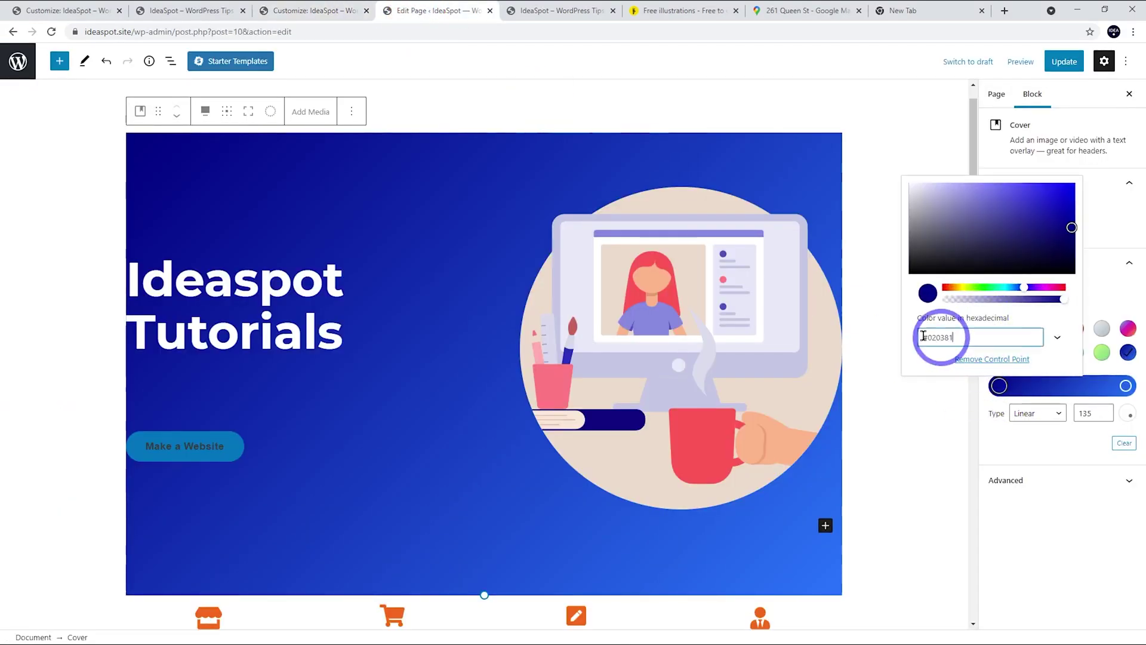
left_click(852, 334)
left_click(1000, 385)
left_click_drag(955, 337, 923, 336)
type("#0274be")
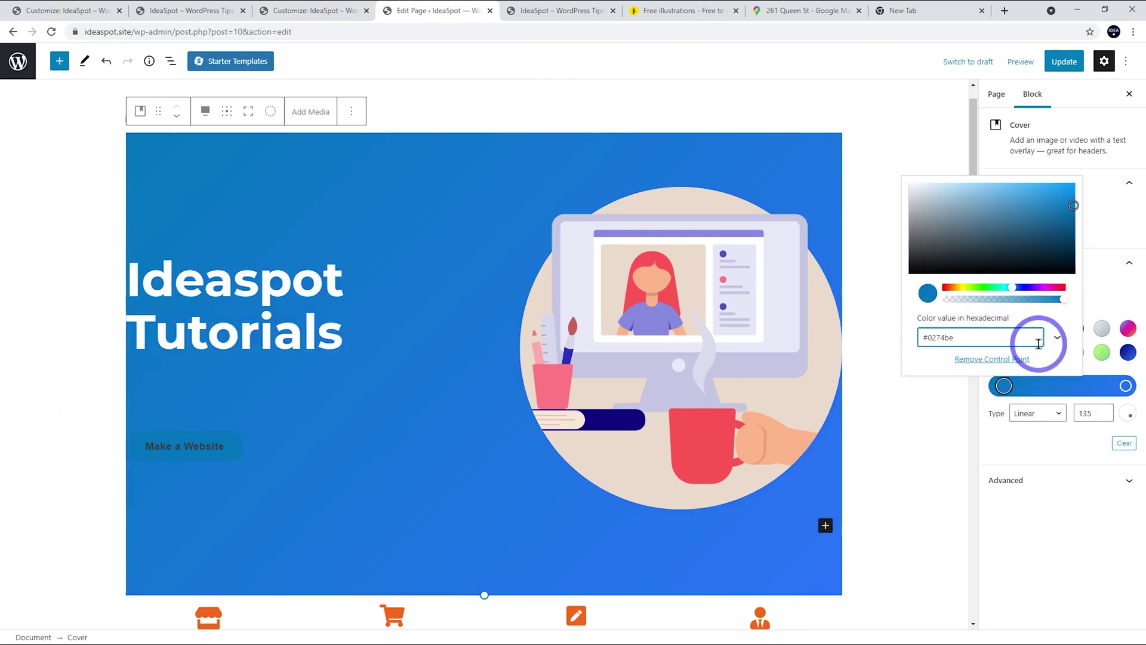
Step: Copy the palette's light blue from the site's colour settings and set the cover gradient's end colour to #81c7f6
left_click(1125, 386)
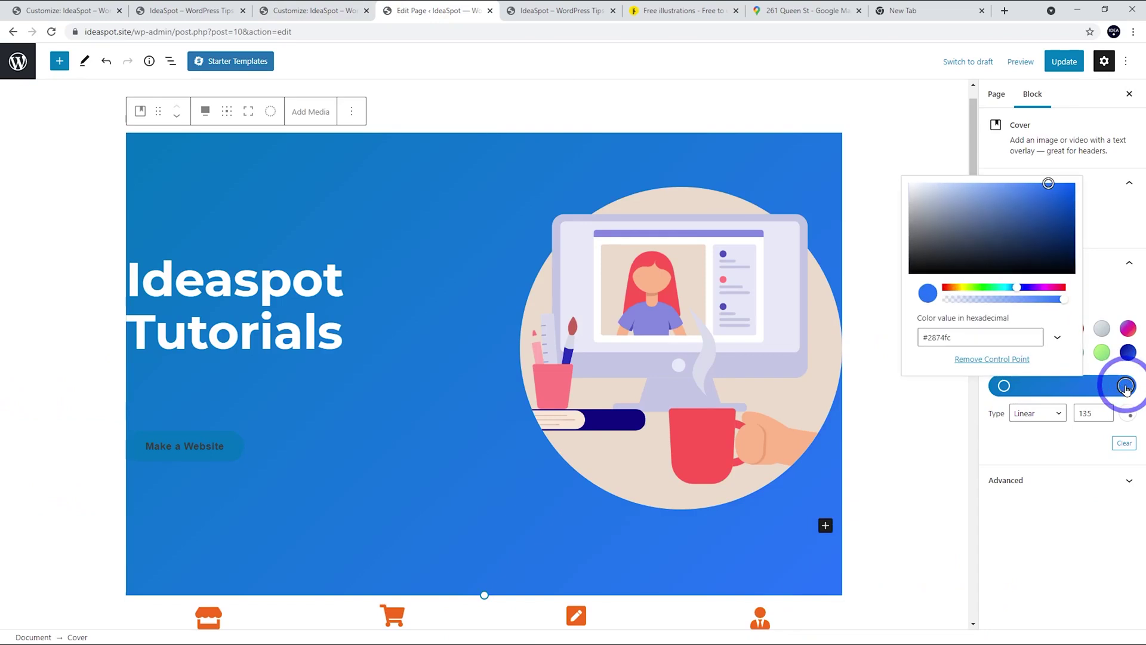
left_click(289, 13)
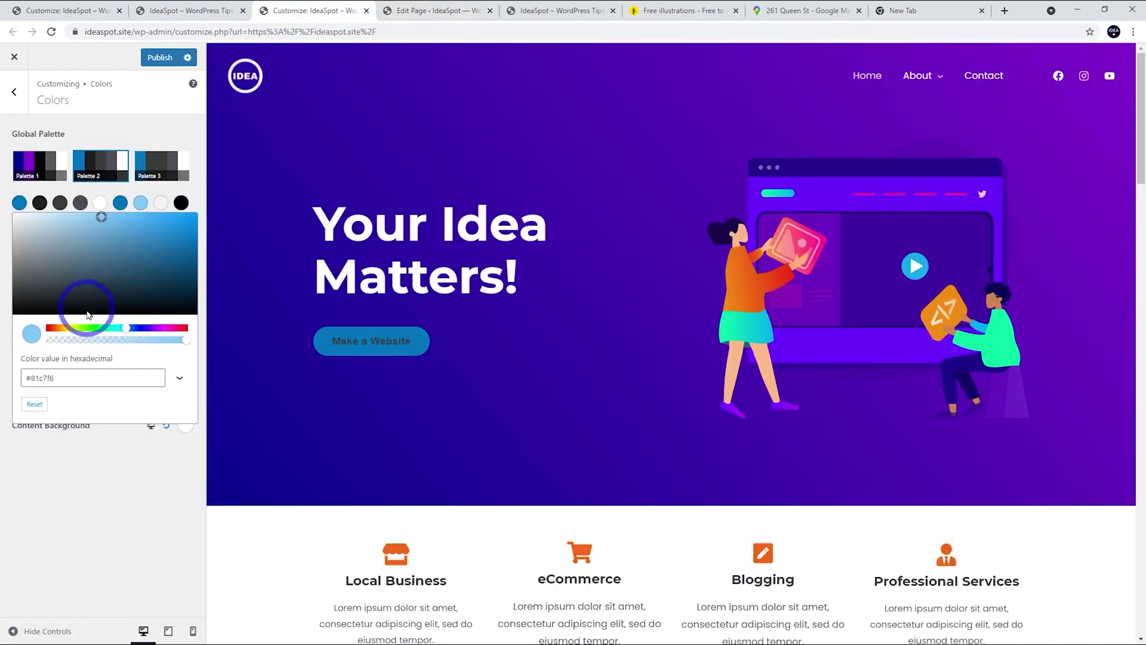
left_click_drag(81, 378, 39, 377)
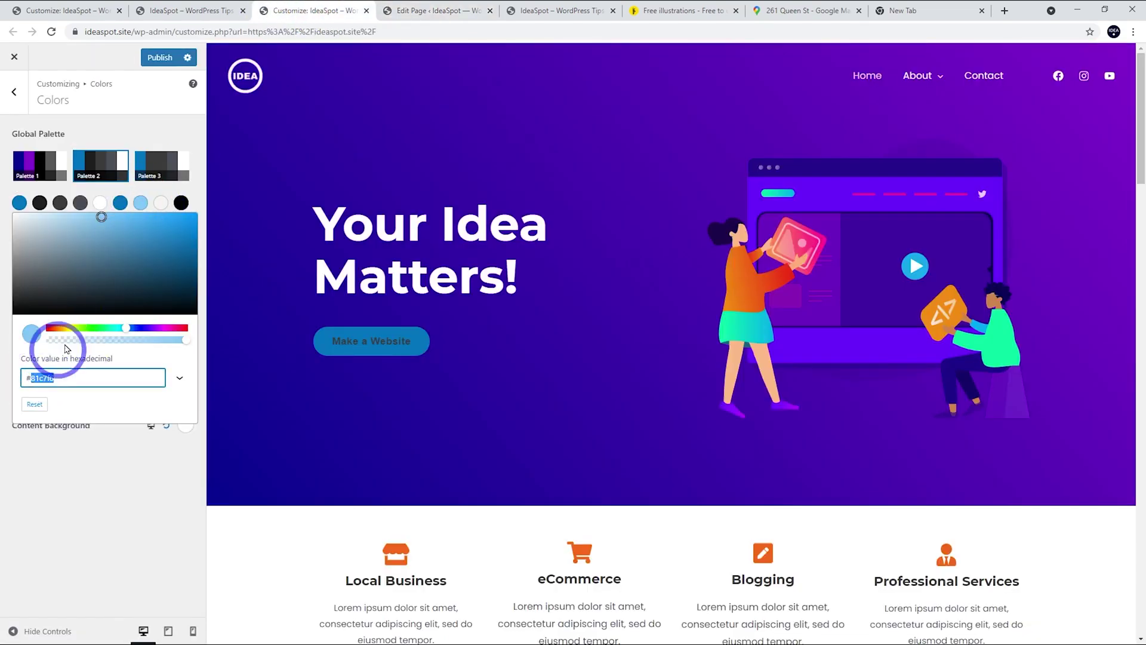
left_click(411, 11)
left_click_drag(962, 338, 937, 338)
type("81c7f6")
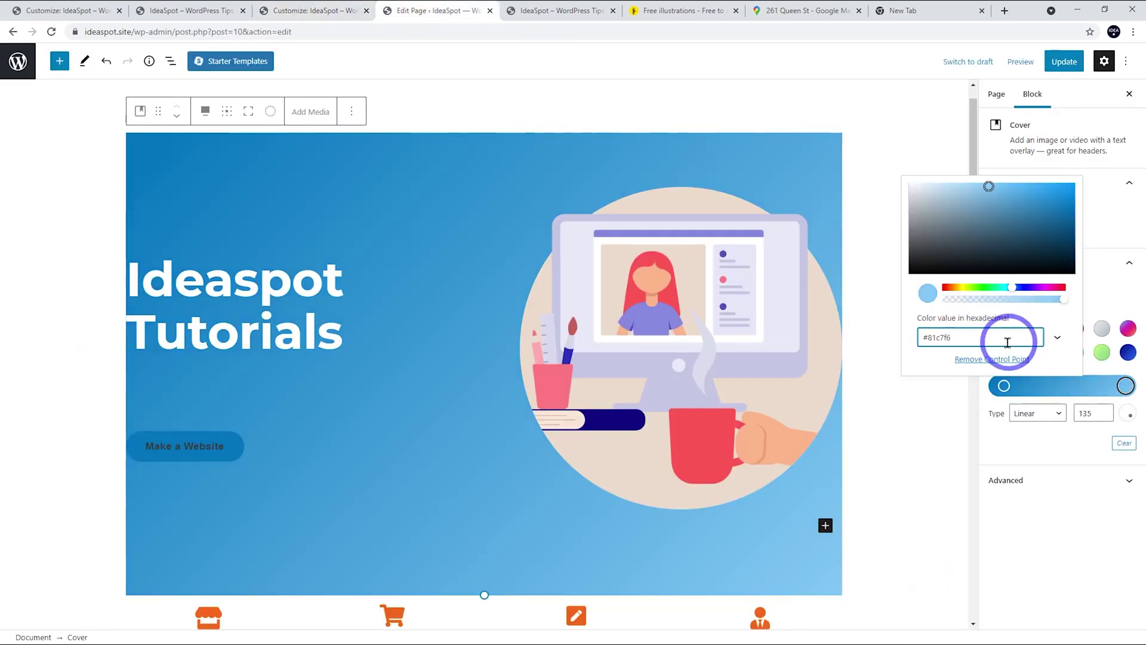
left_click(895, 440)
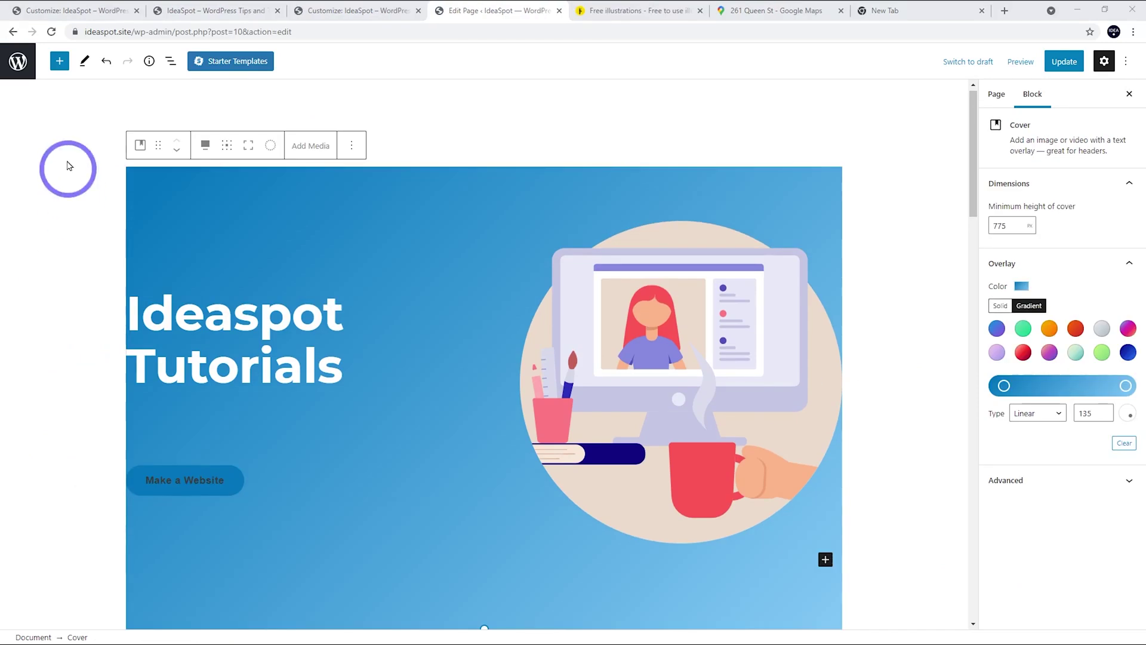
Step: Undo and redo the last gradient change, and preview the Home page in a new tab
left_click(106, 61)
left_click(128, 61)
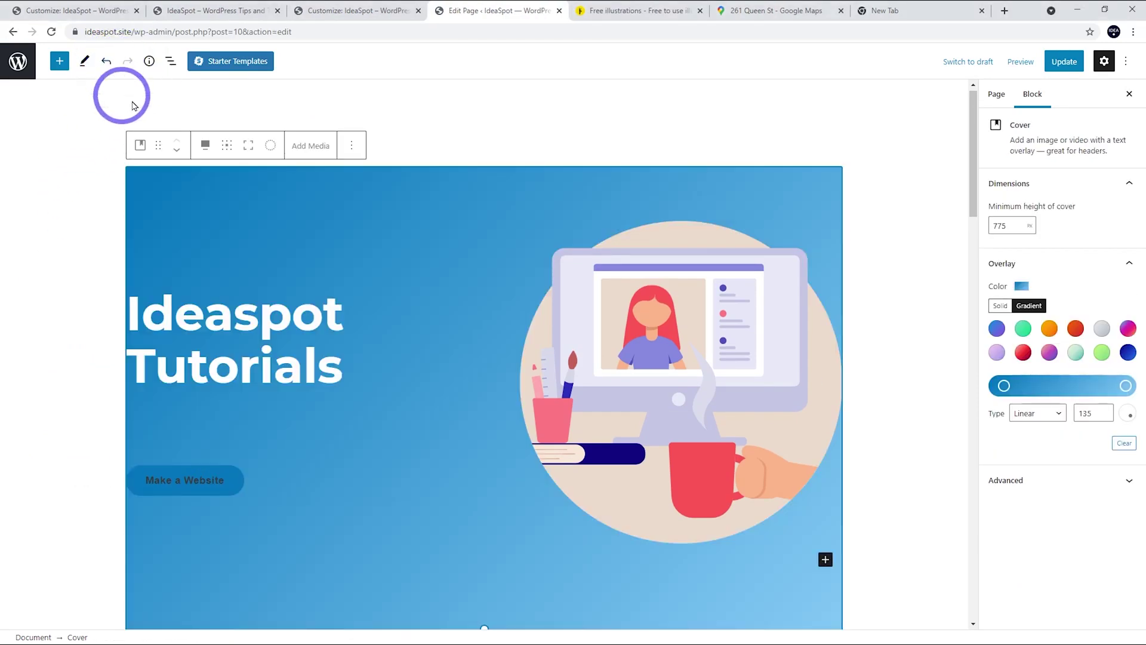
left_click(1019, 61)
left_click(957, 173)
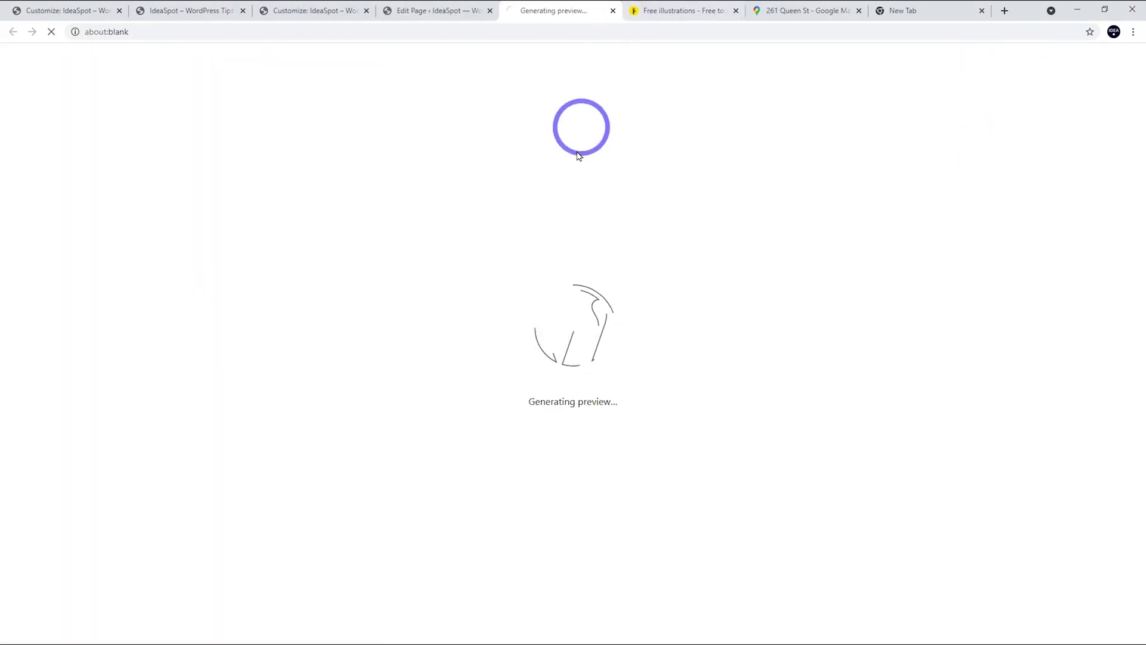
scroll(519, 173, "down", 5)
scroll(504, 198, "up", 6)
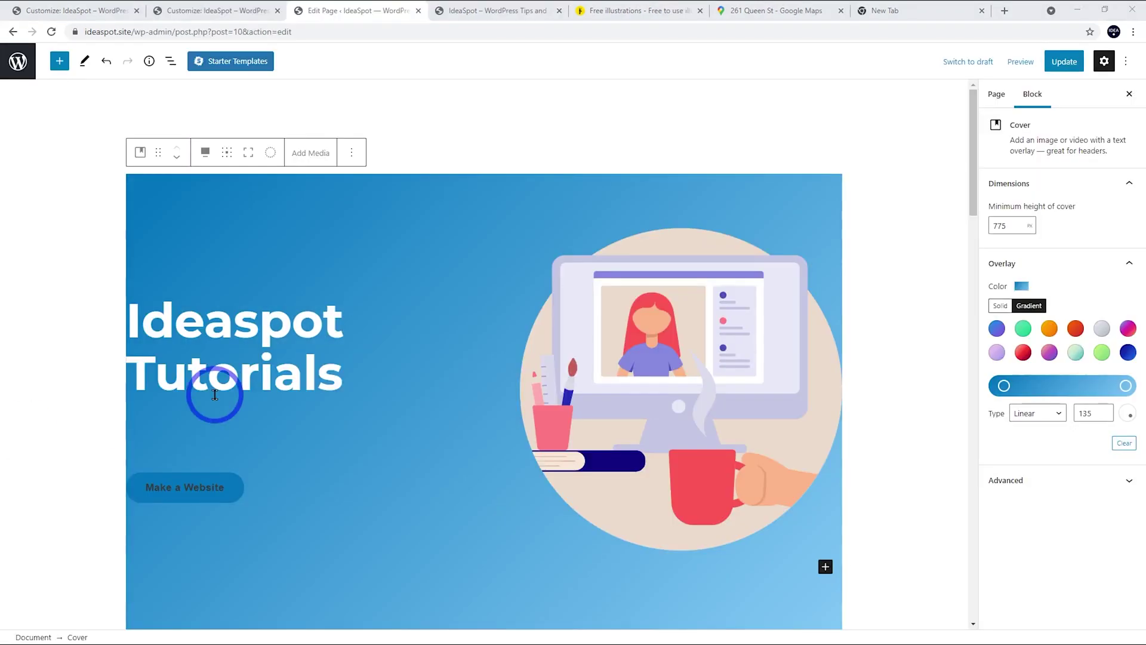
Step: Examine how the hero heading, hero illustration and the eCommerce column's text and icon are built as separate blocks
left_click(215, 394)
left_click(670, 388)
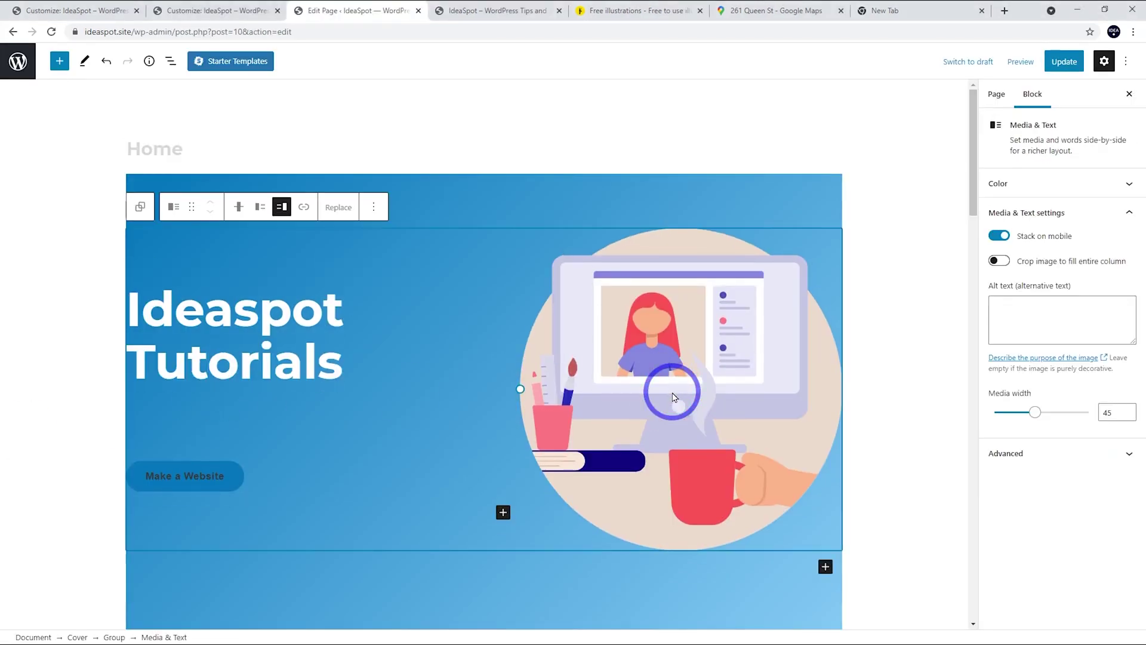
scroll(198, 341, "down", 2)
scroll(200, 357, "down", 3)
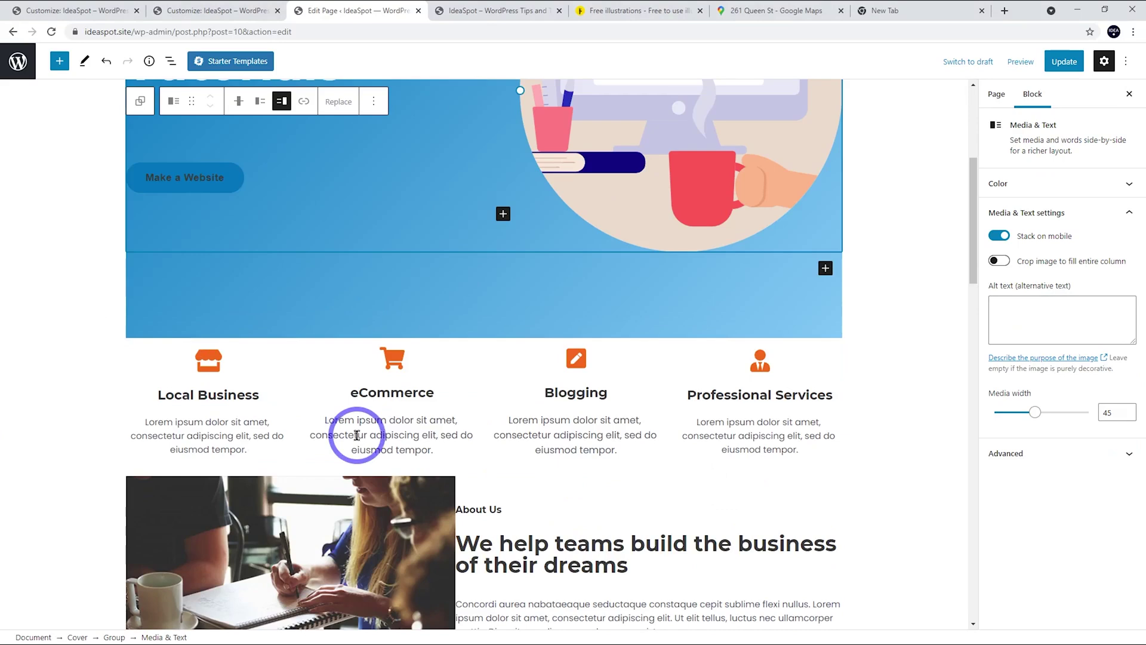
left_click(391, 427)
left_click(395, 360)
scroll(381, 285, "up", 5)
scroll(381, 285, "down", 5)
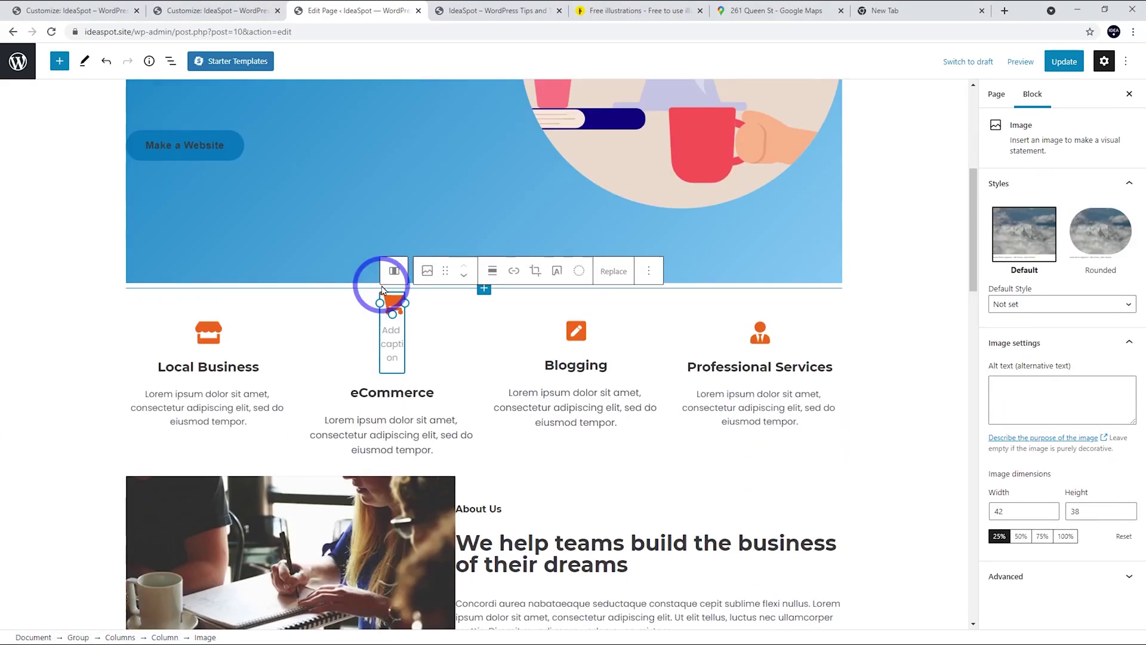
Step: Find the group holding the four business-type columns in the block list view and remove it from the page
left_click(171, 62)
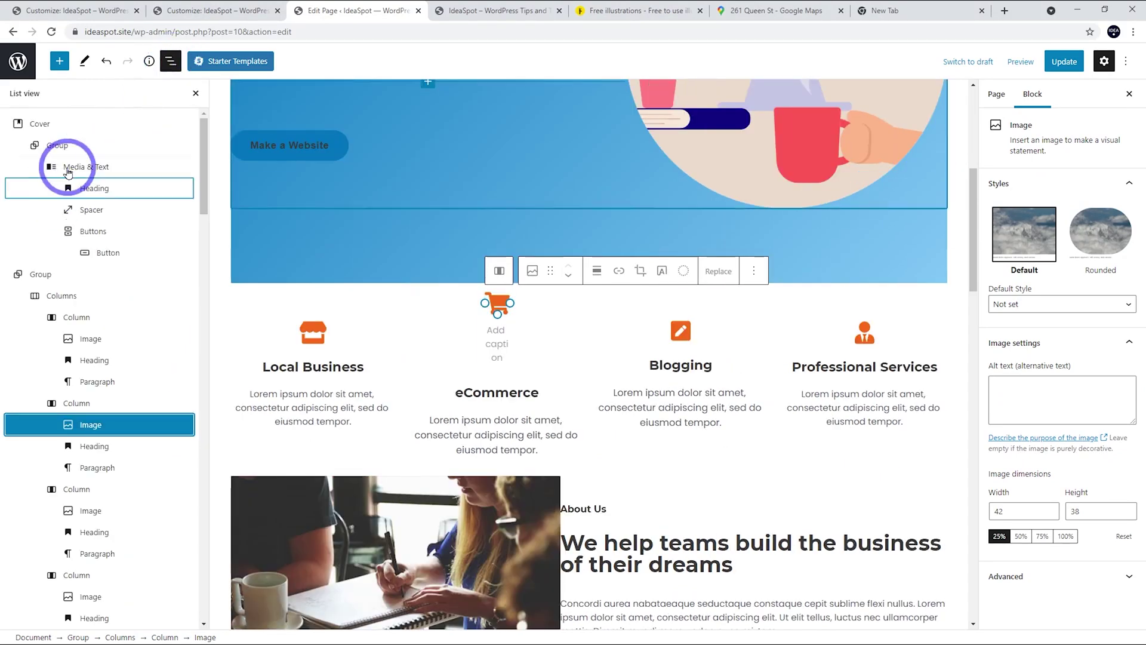
scroll(70, 456, "down", 3)
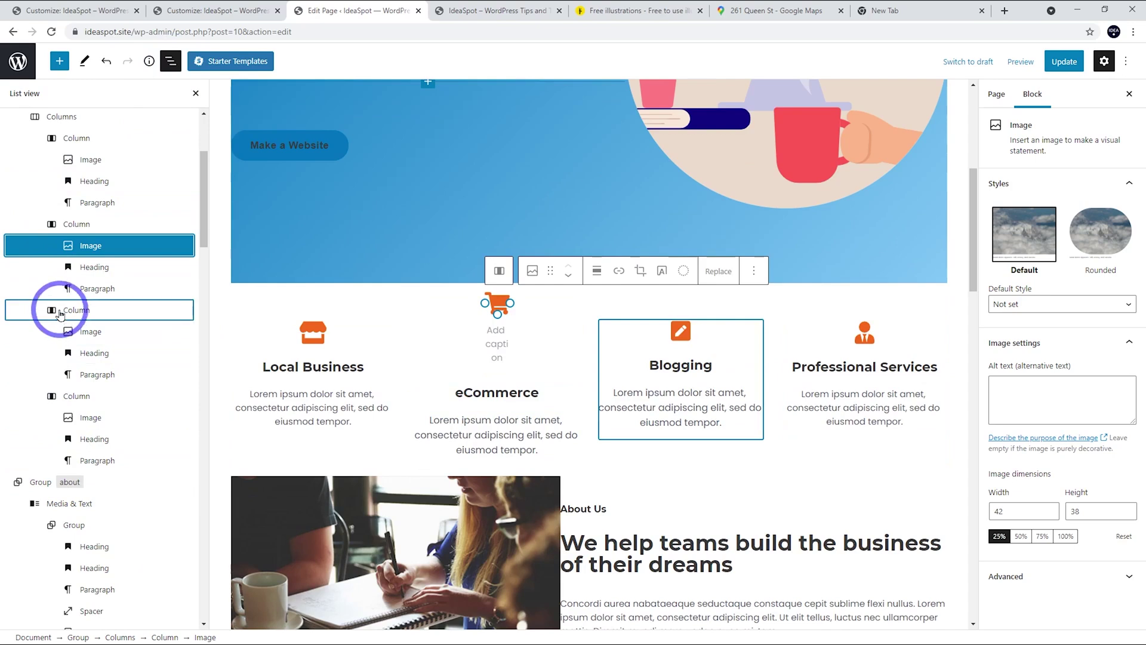
scroll(82, 233, "up", 2)
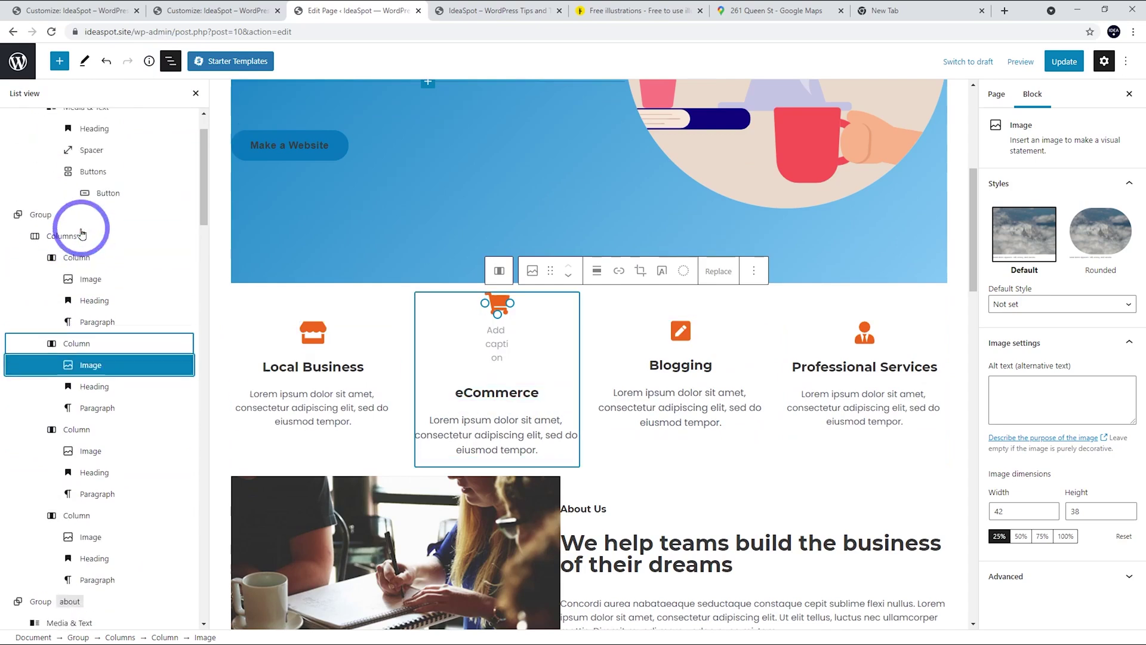
scroll(89, 263, "down", 3)
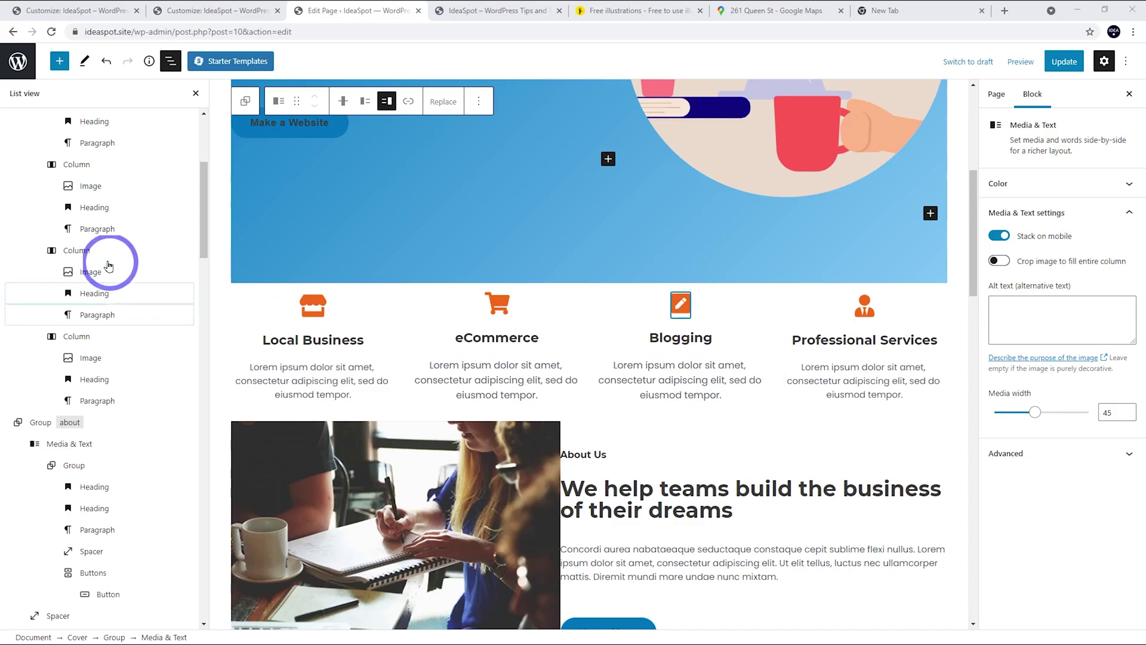
scroll(98, 203, "up", 2)
scroll(91, 210, "up", 3)
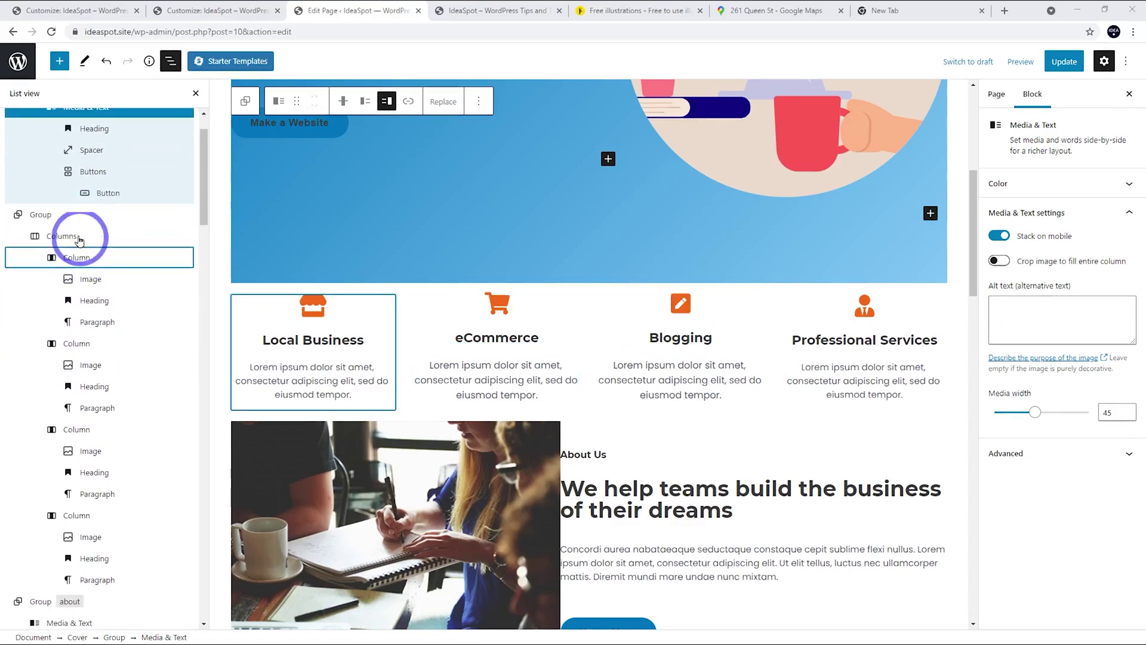
left_click(51, 278)
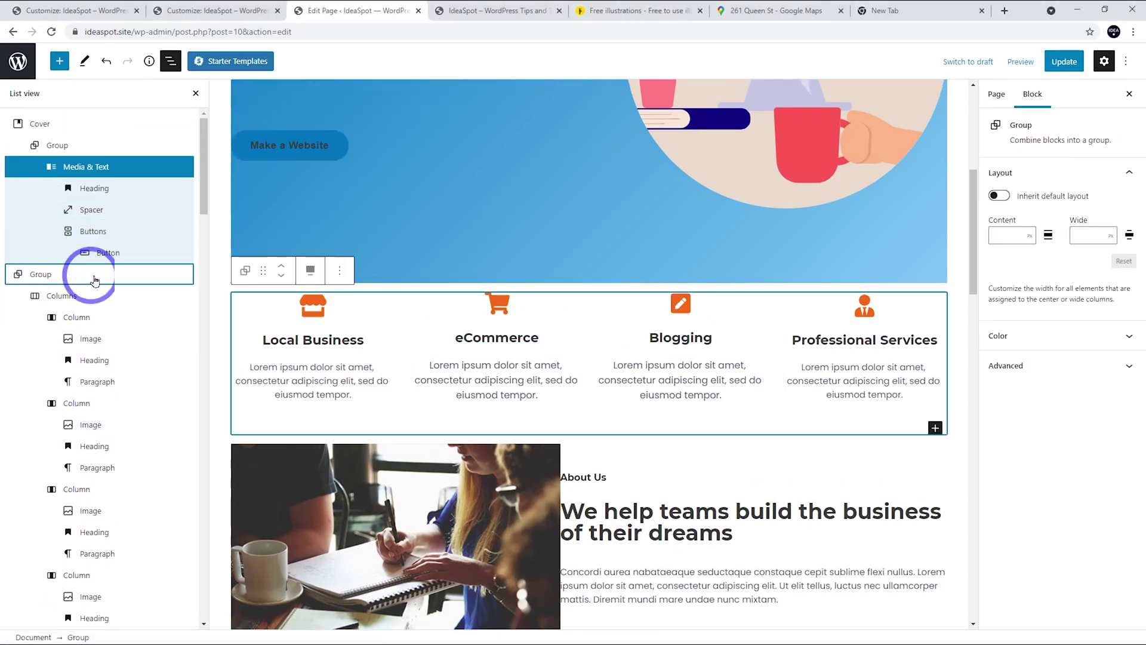
left_click(339, 270)
left_click(356, 513)
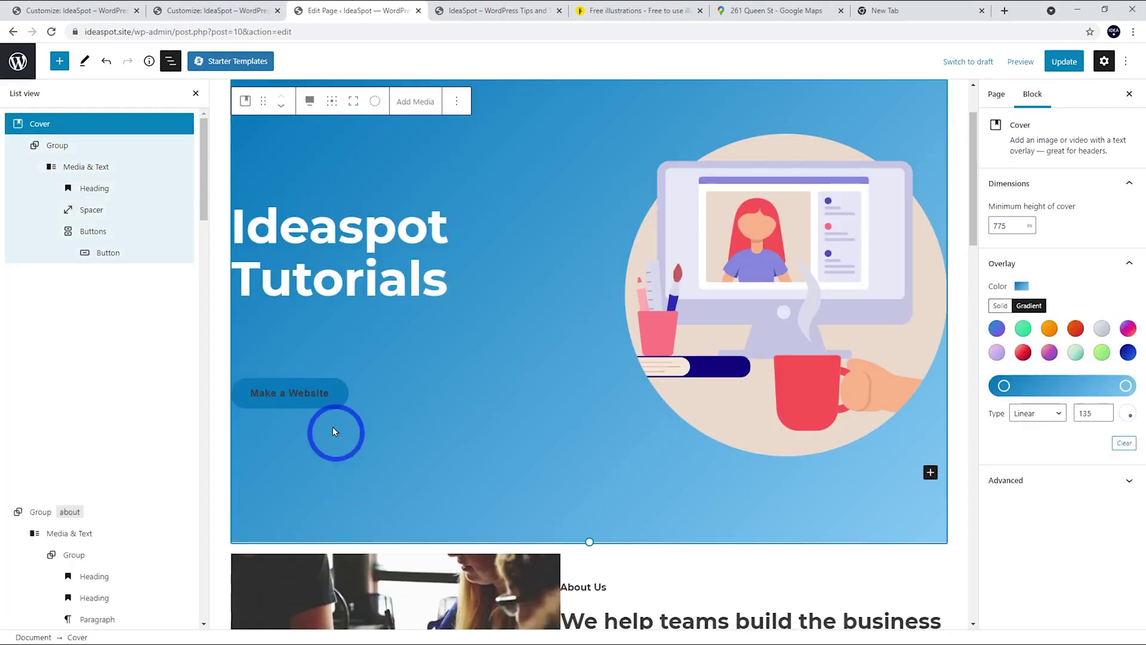
Step: Move the "Why Choose Us?" media and text block above the About Us block, and view the page on the site
scroll(338, 397, "down", 5)
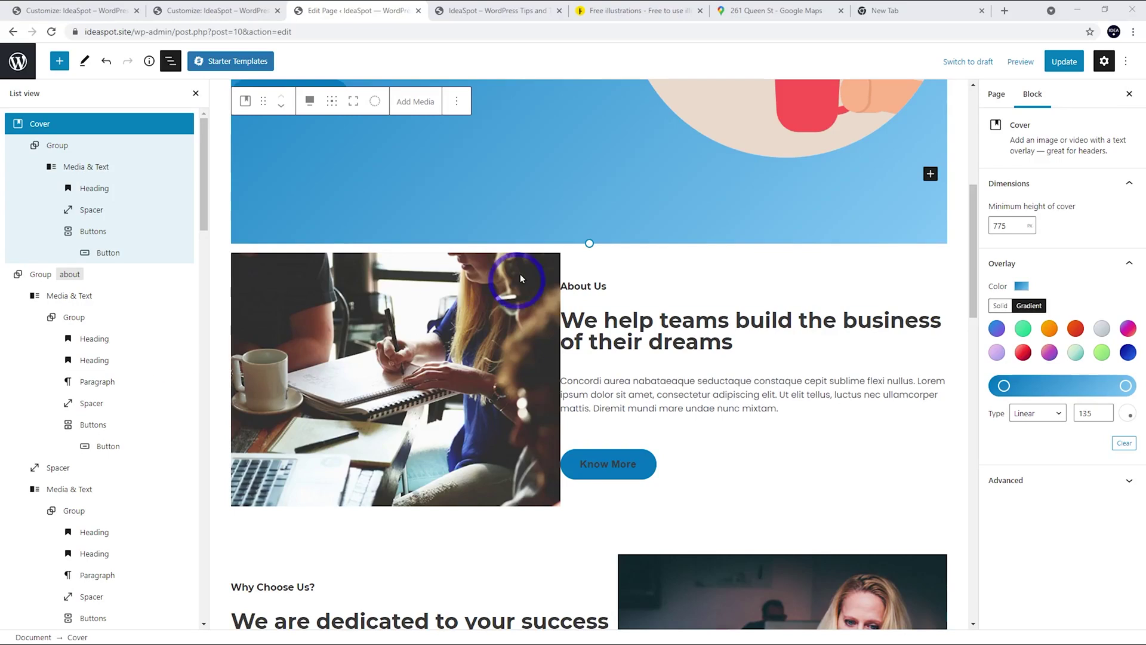
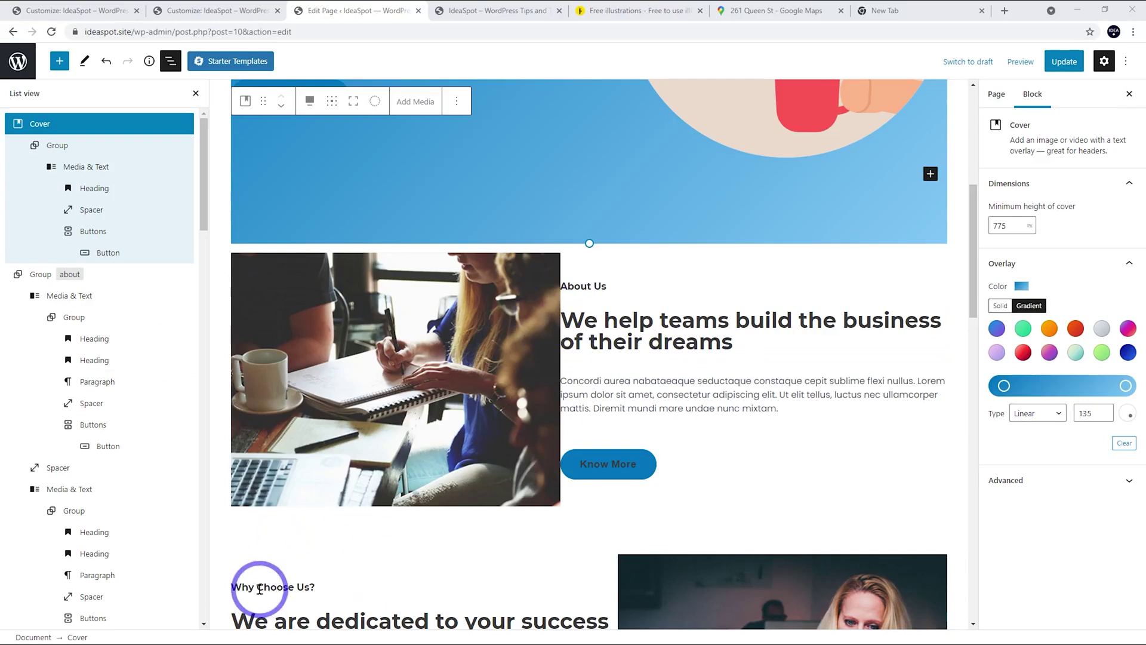
left_click(31, 276)
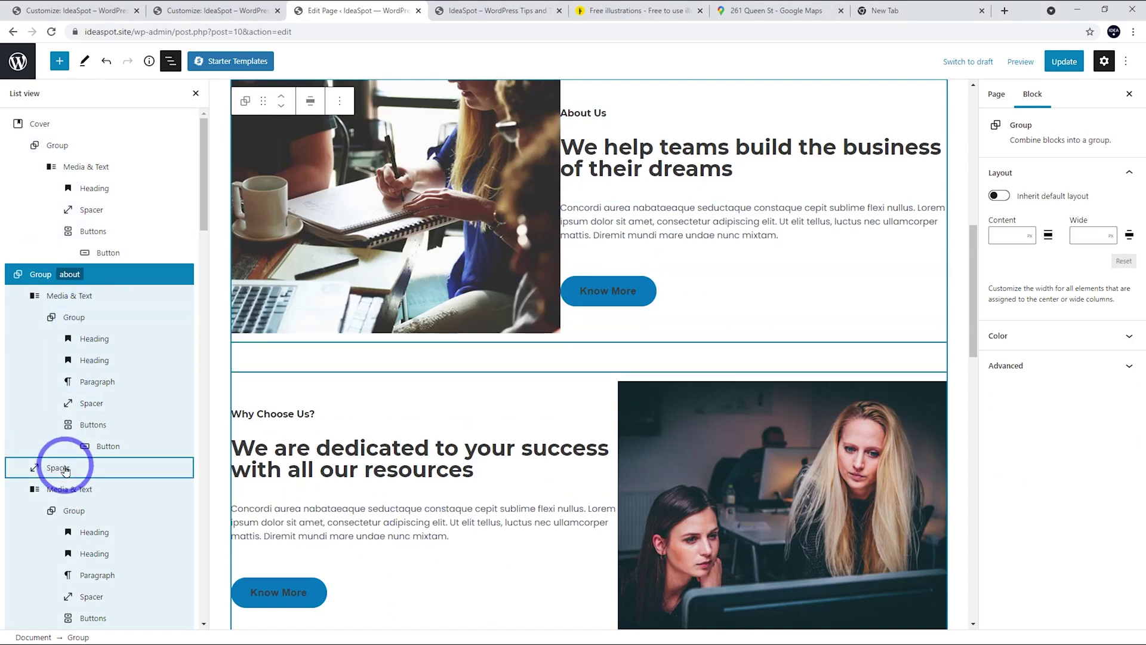
left_click(65, 490)
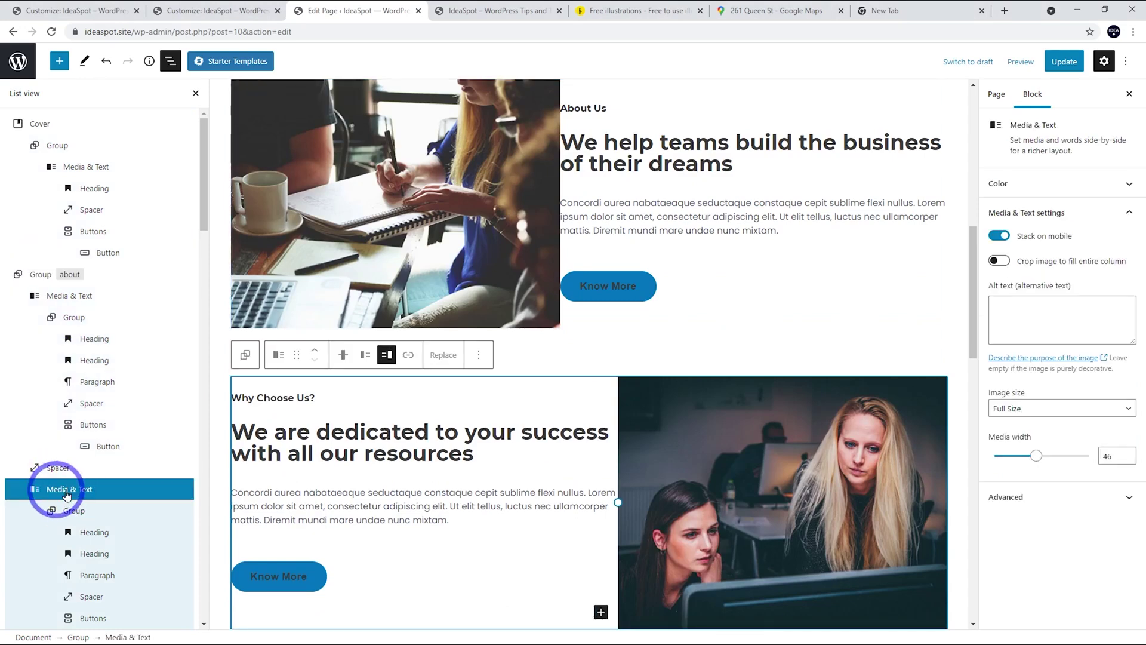
scroll(72, 477, "down", 3)
scroll(487, 421, "down", 1)
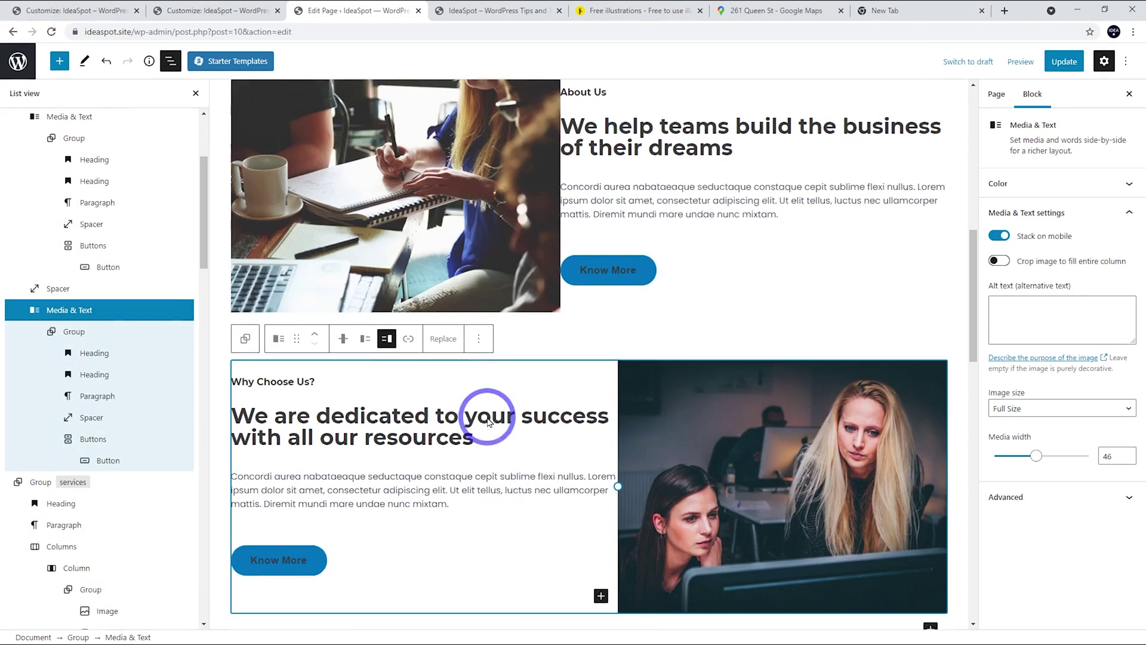
scroll(487, 421, "down", 2)
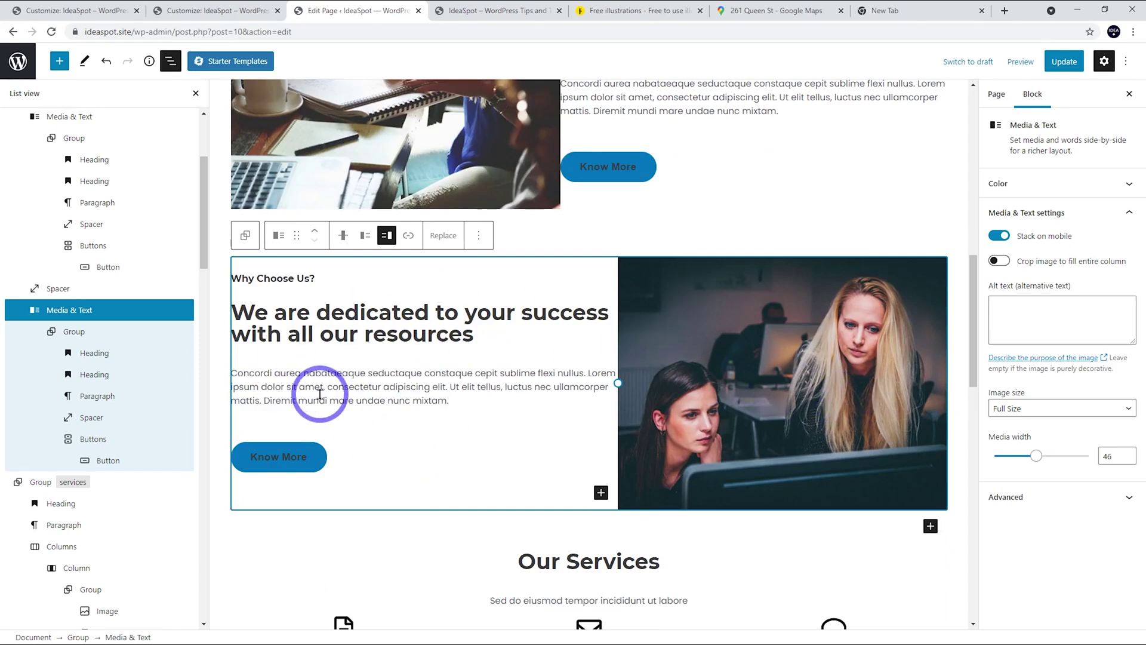
left_click(314, 231)
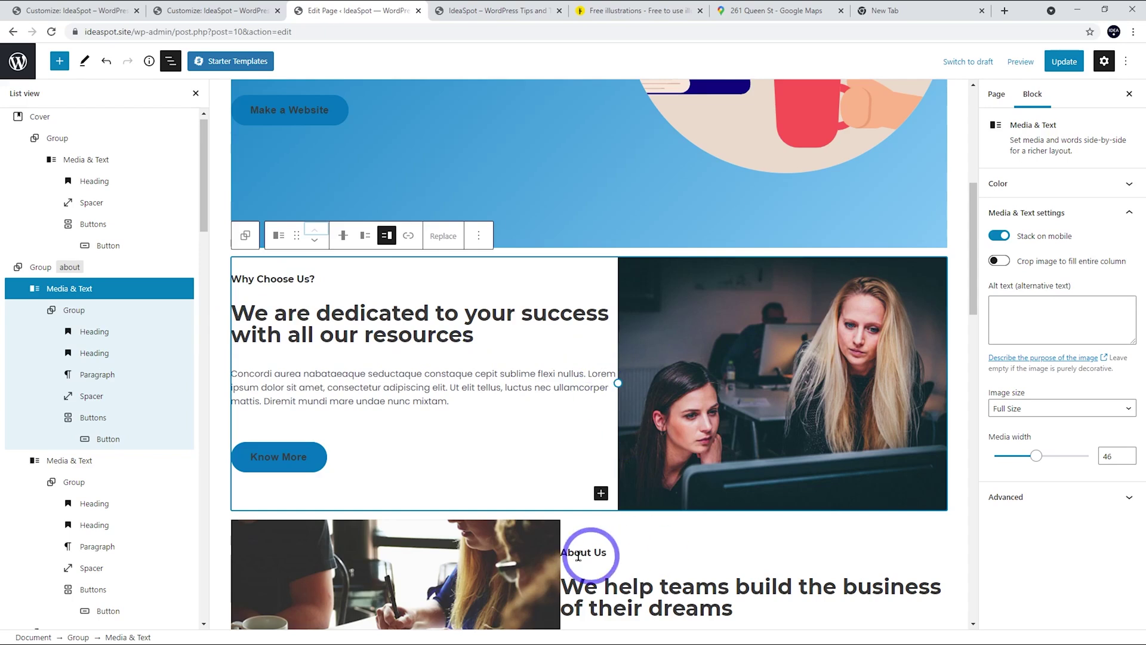
key("ctrl+Tab")
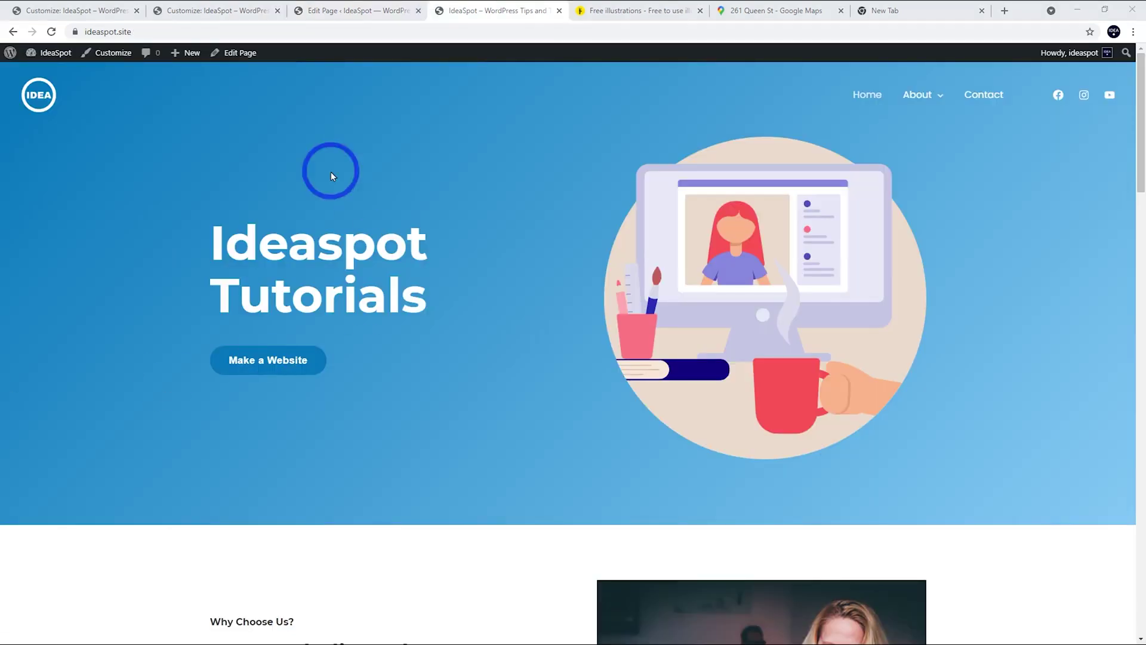
Step: Reload the Home page on the site, check the section following the hero, and return to the page editor
left_click(52, 32)
scroll(422, 202, "down", 7)
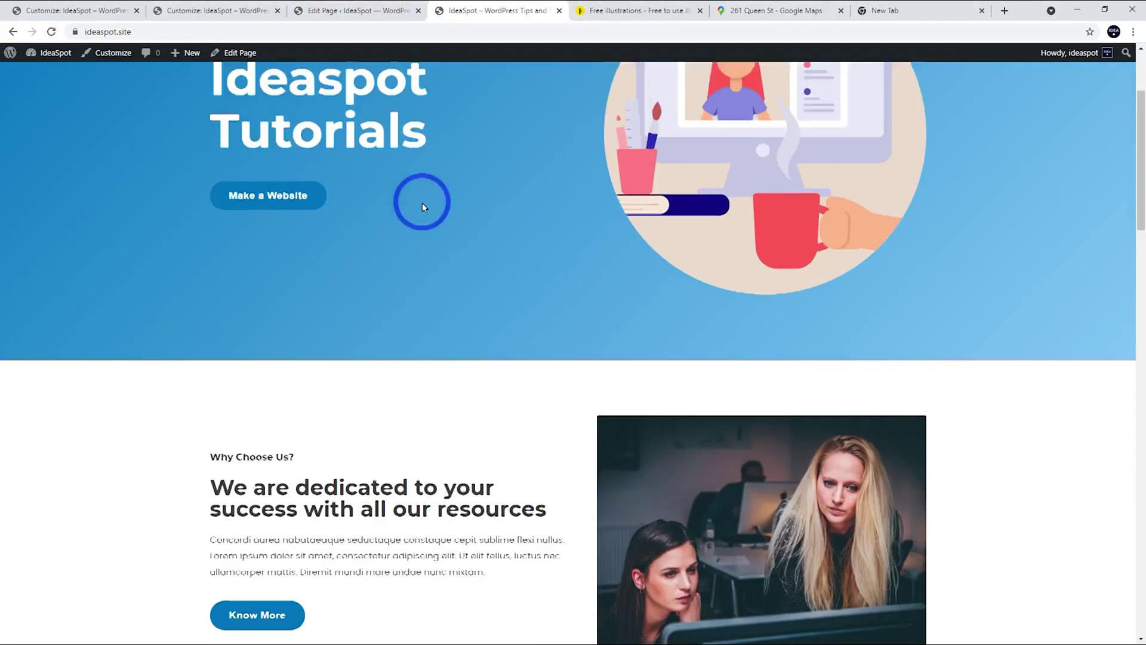
scroll(444, 412, "up", 6)
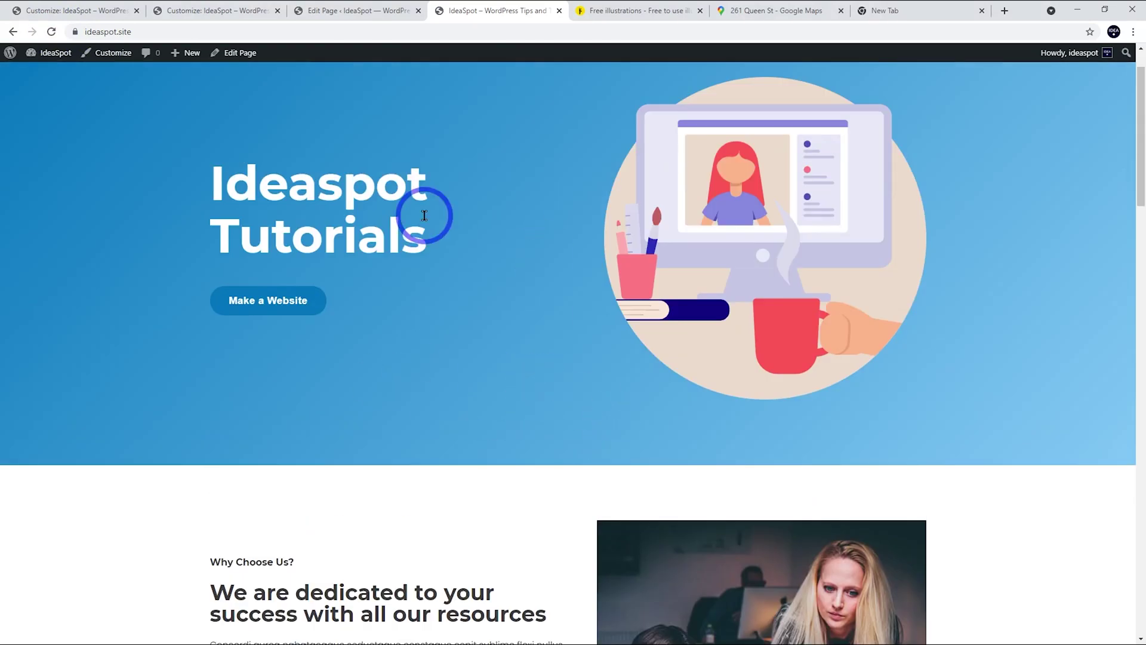
left_click(352, 10)
scroll(436, 302, "down", 1)
left_click(460, 370)
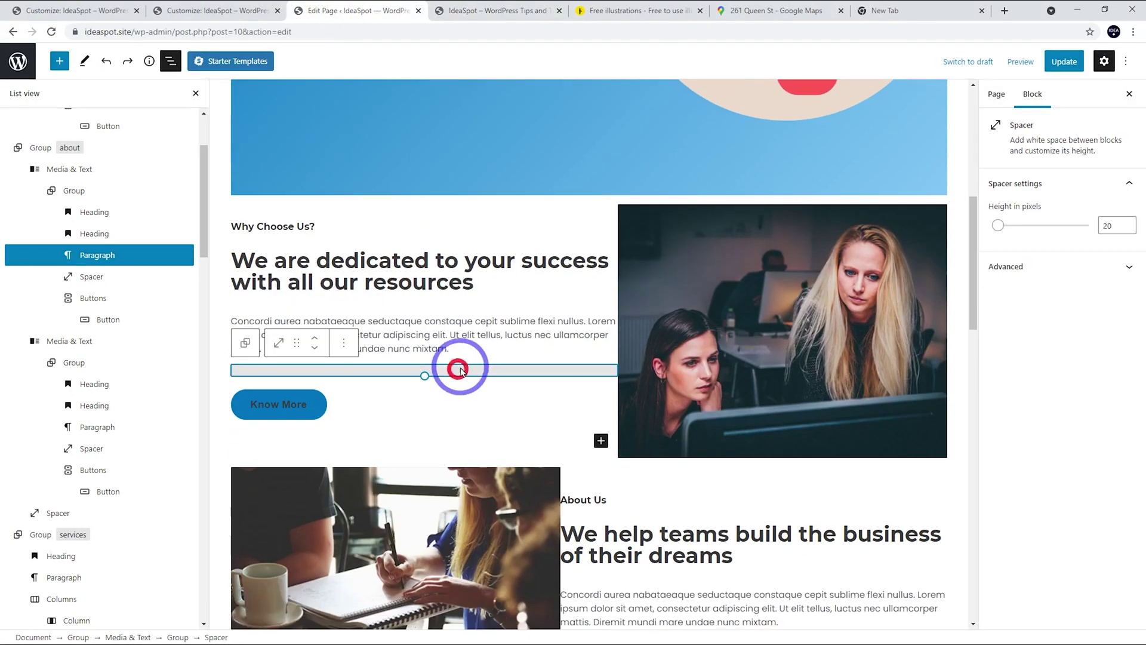
left_click(429, 326)
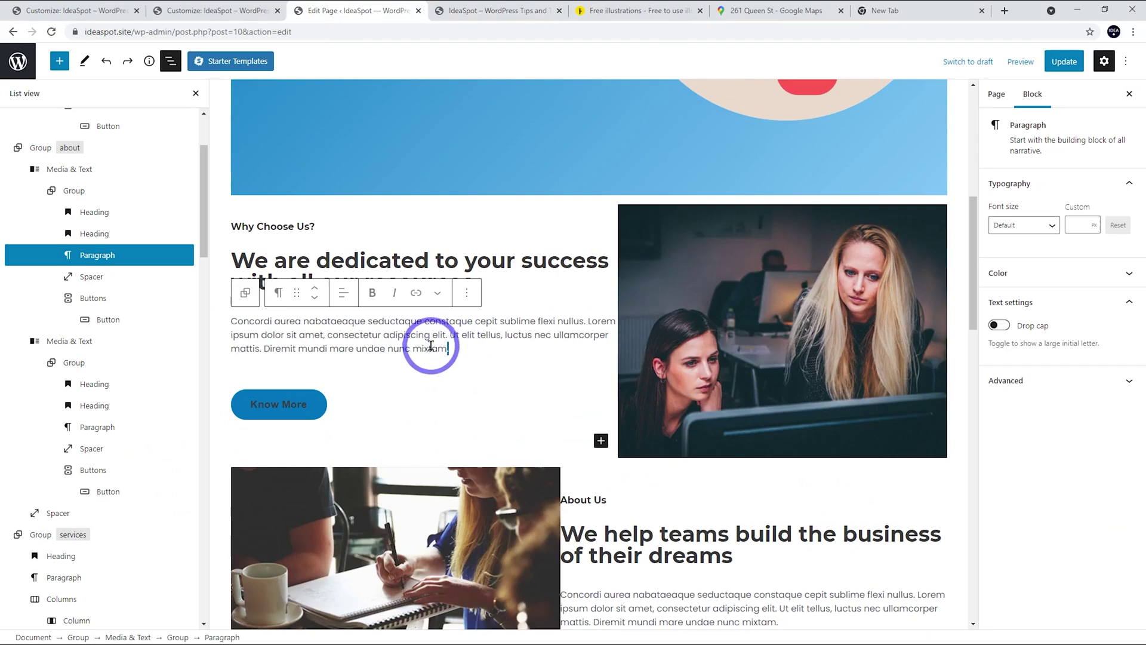
left_click_drag(430, 345, 239, 323)
type("IdeaSpot provides tutorials and training for all skill levels")
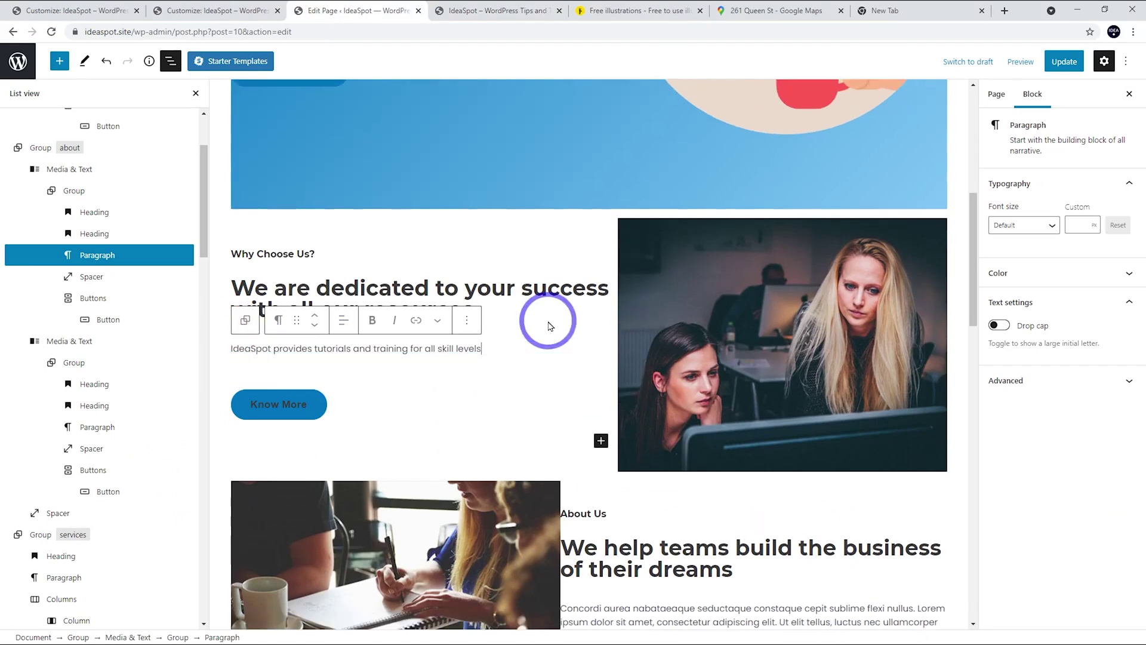
key("ctrl+z")
Step: Change the "Why Choose Us?" headline to "IdeaSpot provides tutorials and training for all skill levels" and its paragraph to text on the mission, blog and designers
left_click_drag(478, 311, 235, 286)
type("IdeaSpot provides tutorials and training for all skill levels")
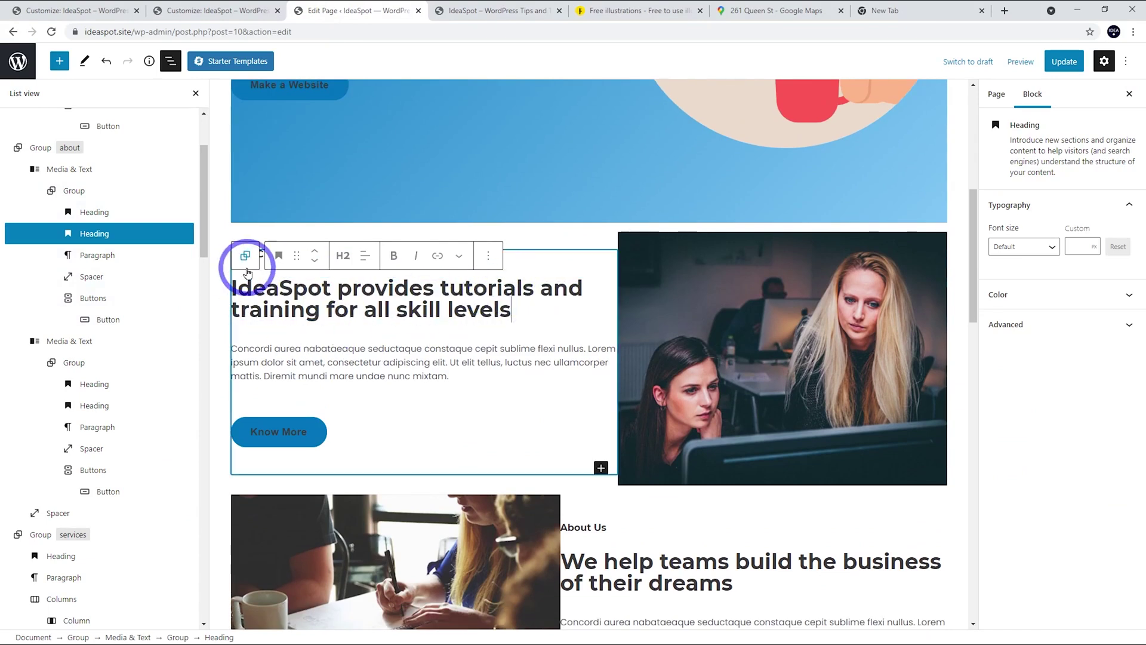
left_click_drag(456, 377, 227, 346)
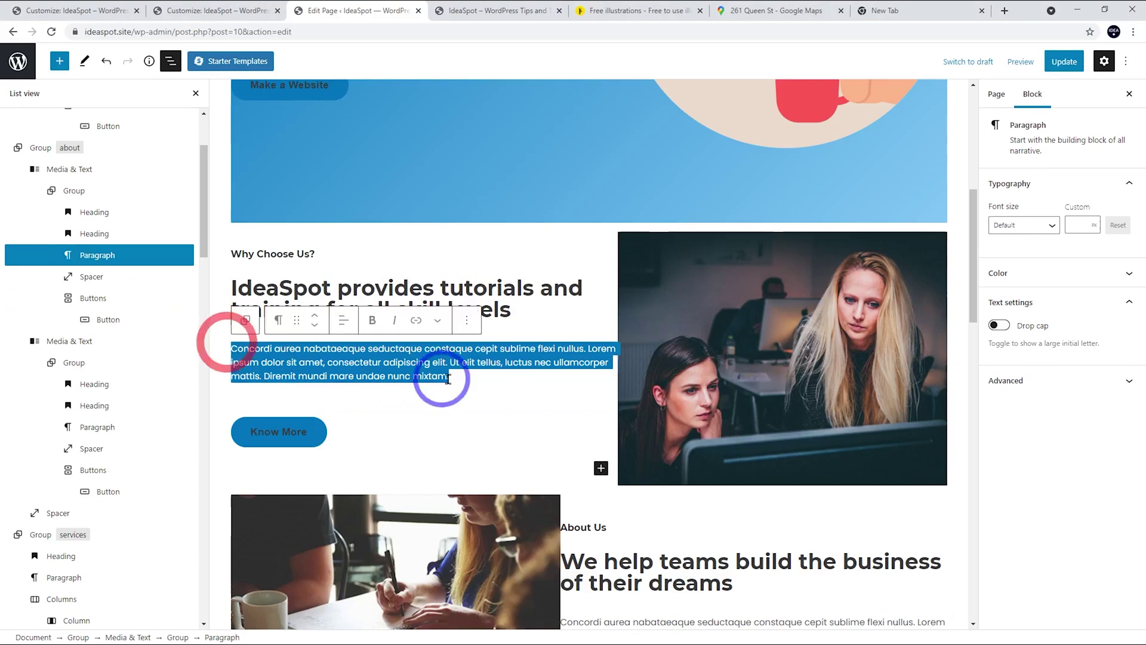
type("We have a mission to help people get their ideas out there and we have a passion for helping people. We have a blog that helps people learn how to get the most from their website and we have a team of website designers that can redesign your site for you.")
Step: Update the page and view the rewritten "Why Choose Us?" section on the site
left_click(1060, 61)
left_click(471, 7)
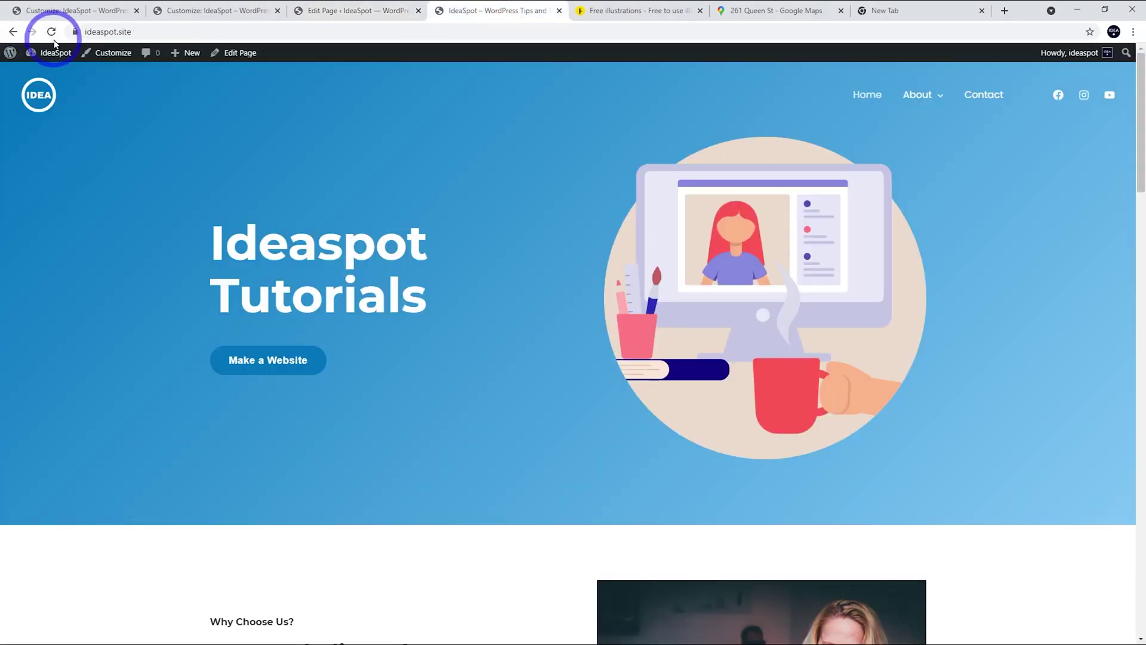
scroll(392, 168, "down", 6)
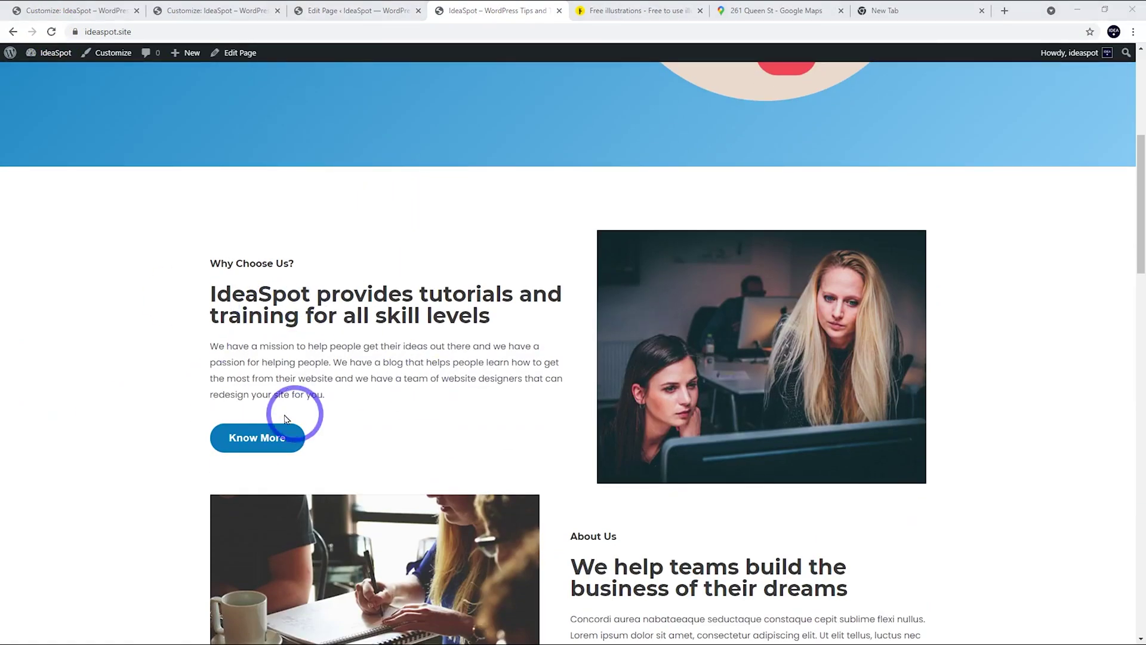
Step: Inspect the link target of the "Know More" button in the "Why Choose Us?" section, leaving the link as it is
left_click(339, 12)
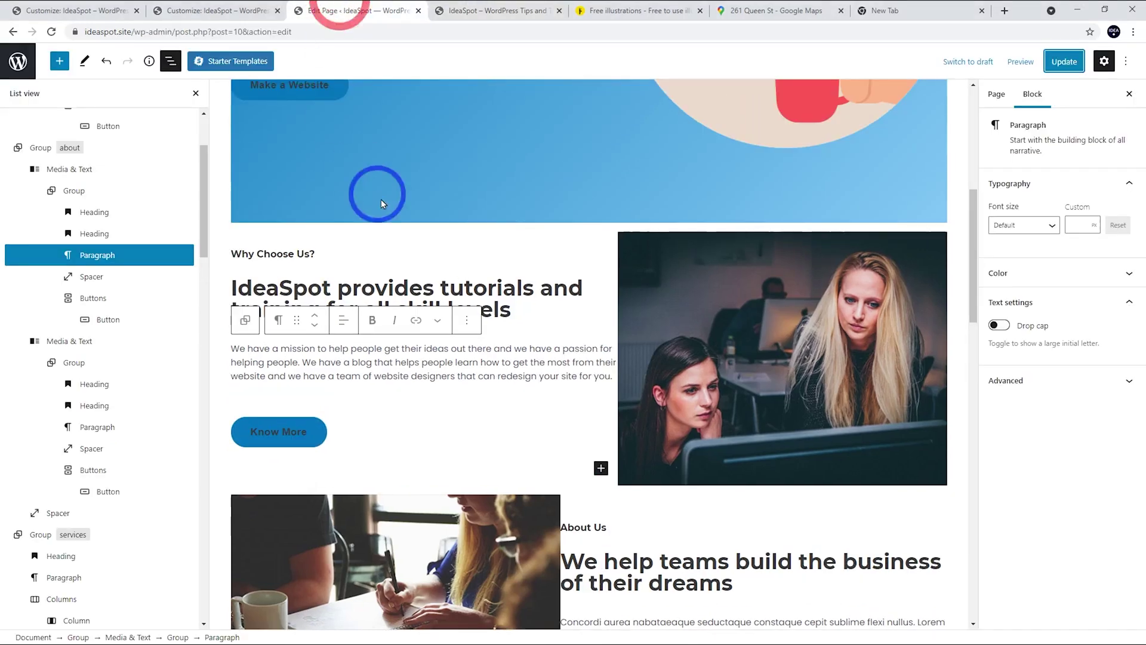
left_click(262, 442)
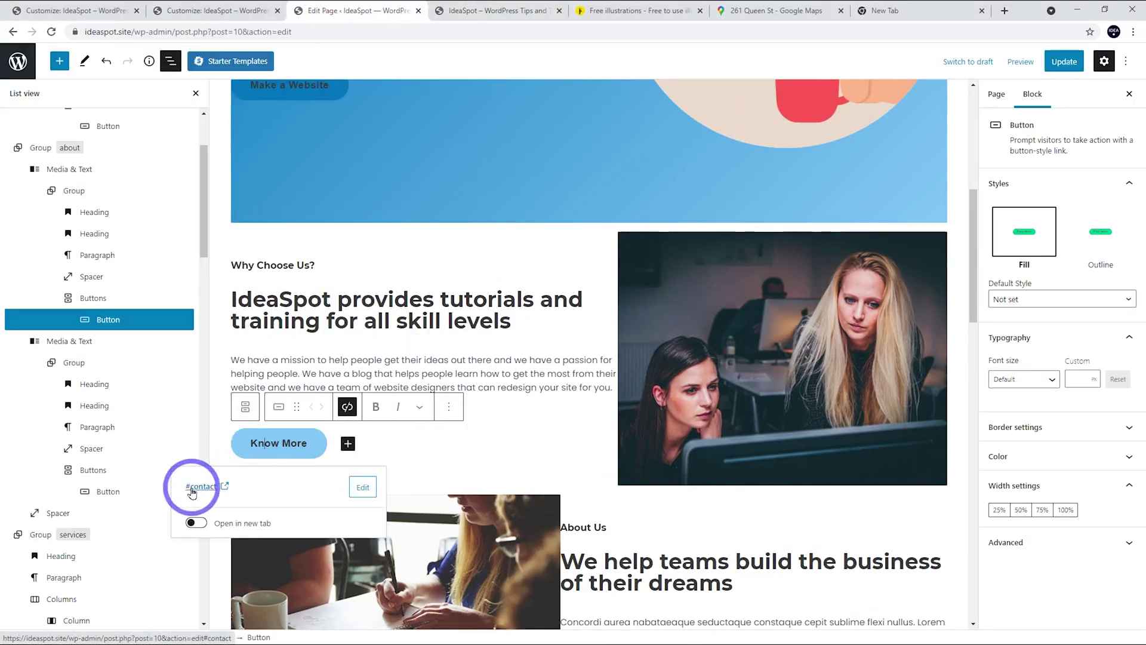
left_click(363, 487)
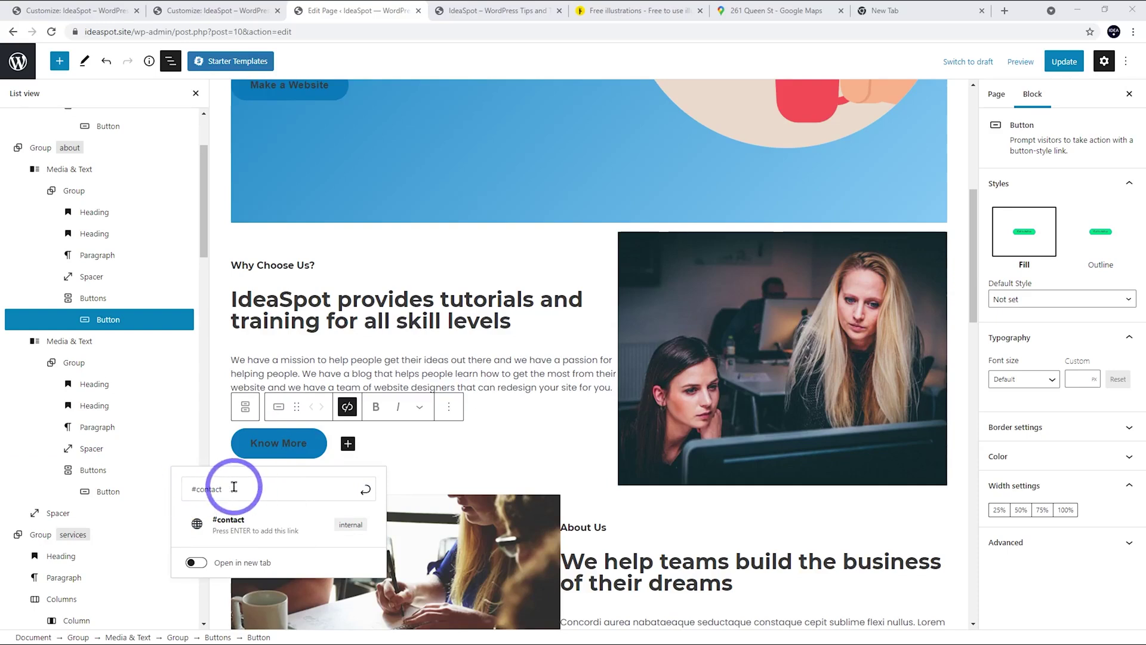
left_click(485, 370)
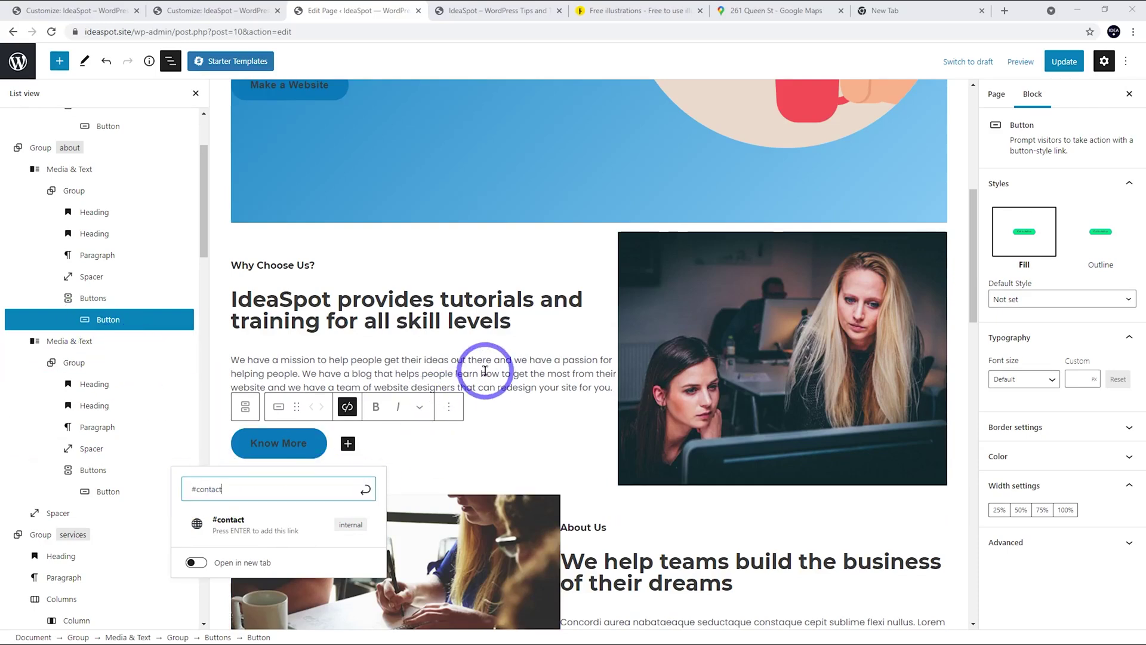
left_click(485, 371)
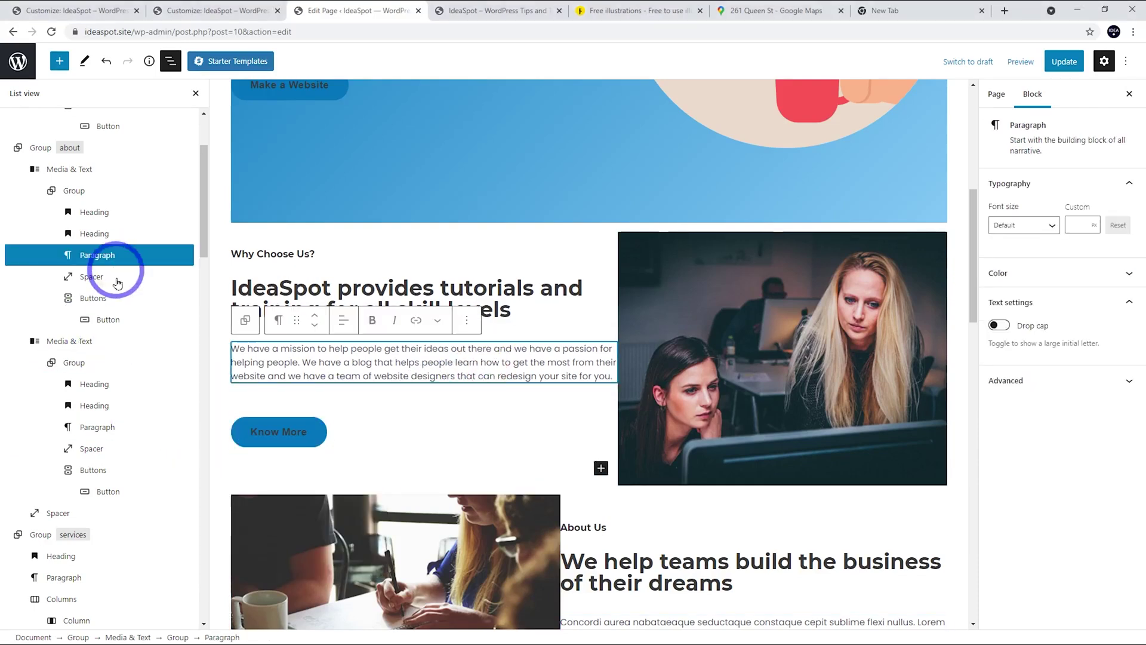
Step: Test the "Know More" button of the "Why Choose Us?" section on the site and look through the page around its target
left_click(457, 10)
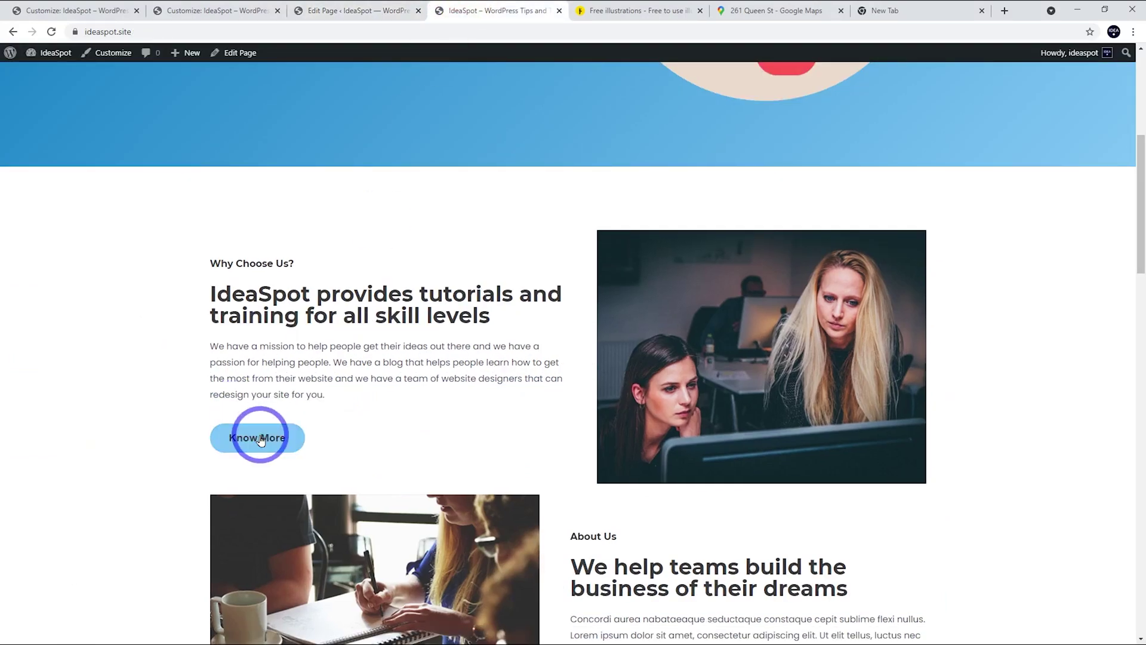
left_click(255, 435)
scroll(478, 425, "up", 20)
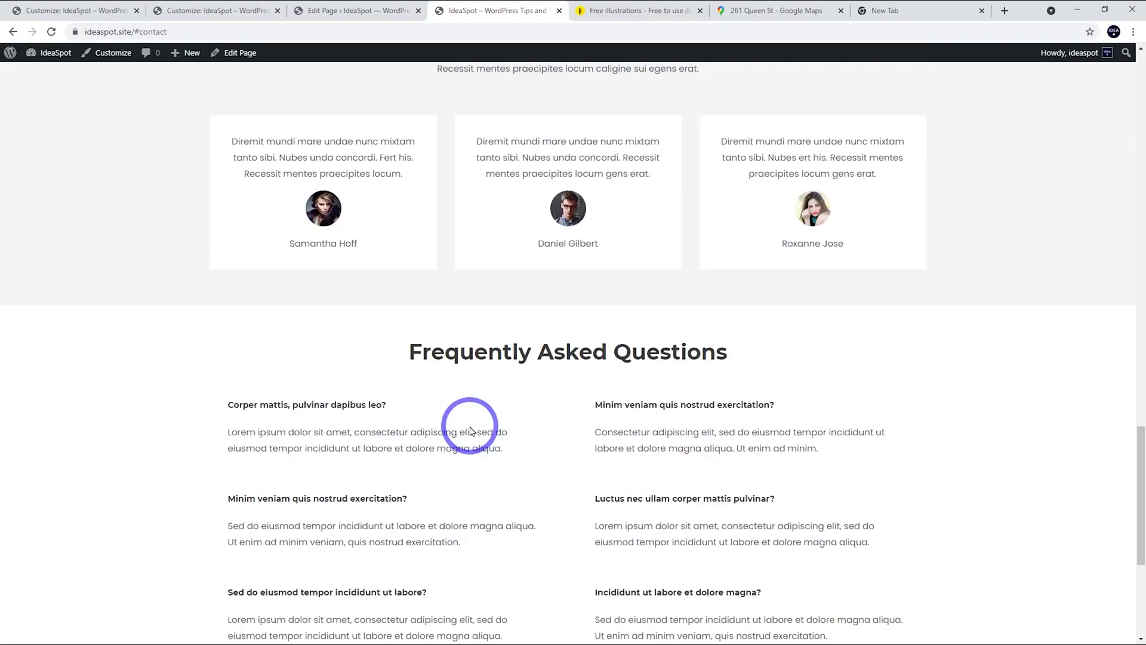
scroll(392, 399, "down", 5)
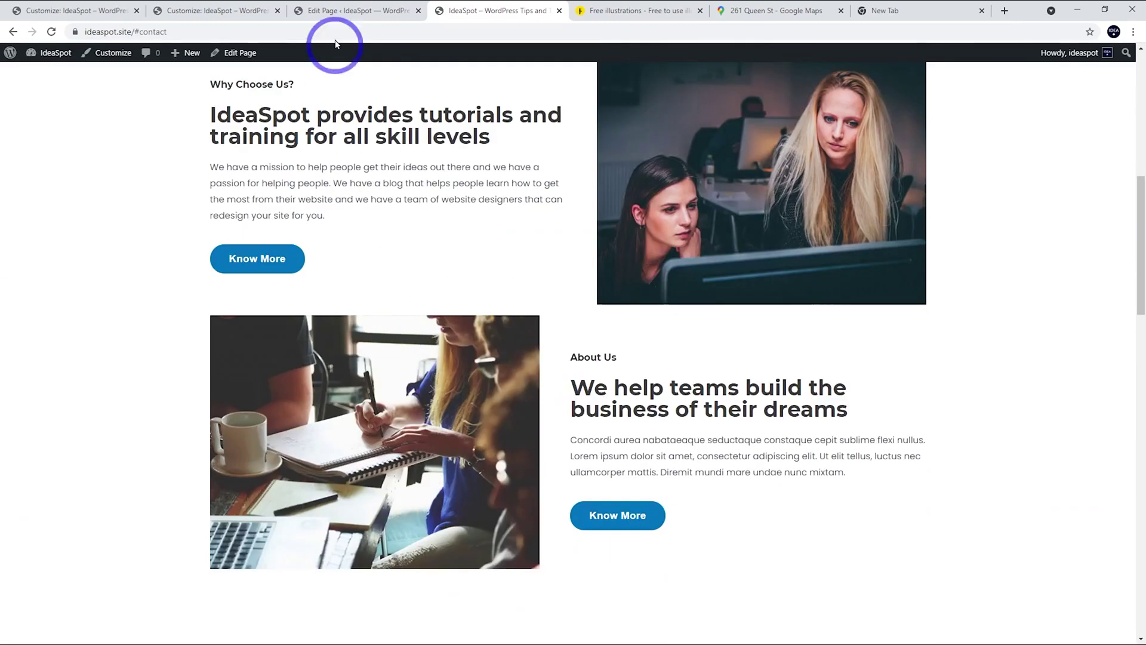
Step: Examine the anchor names of the page sections in the block list view, from the about and services groups down to the contact cover
left_click(352, 11)
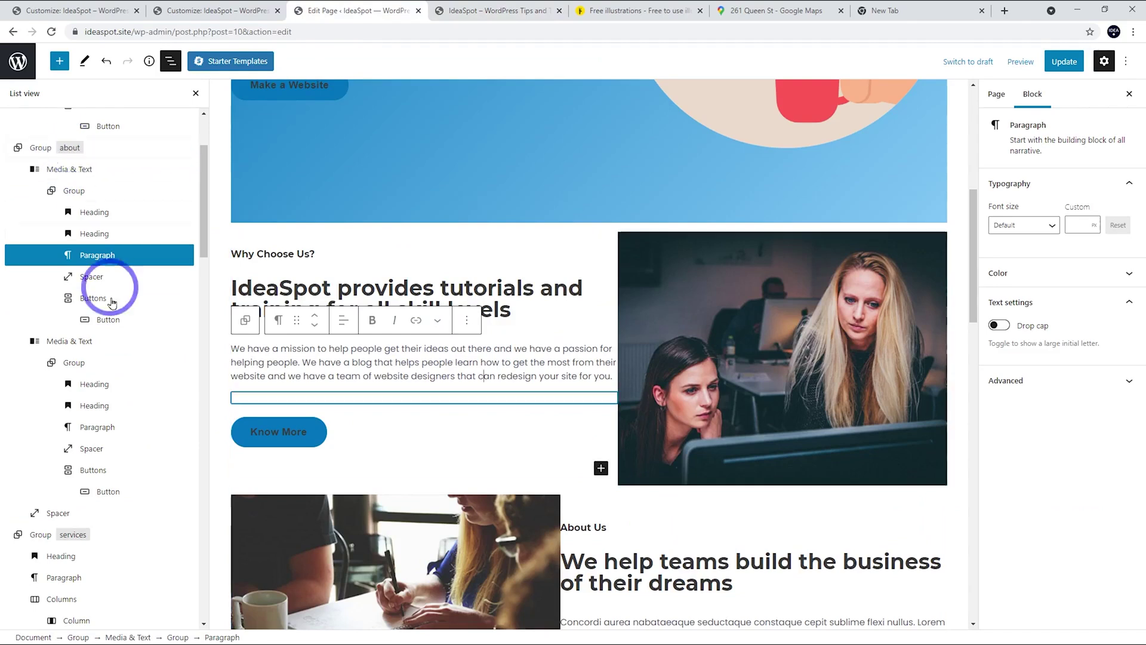
left_click(72, 538)
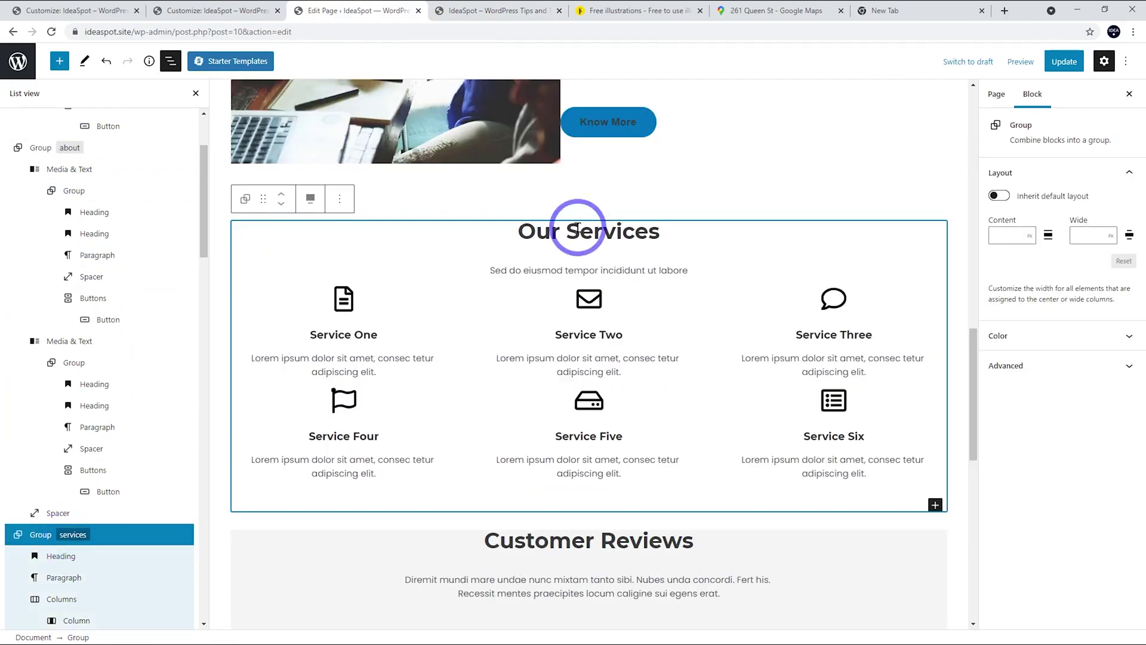
left_click(56, 147)
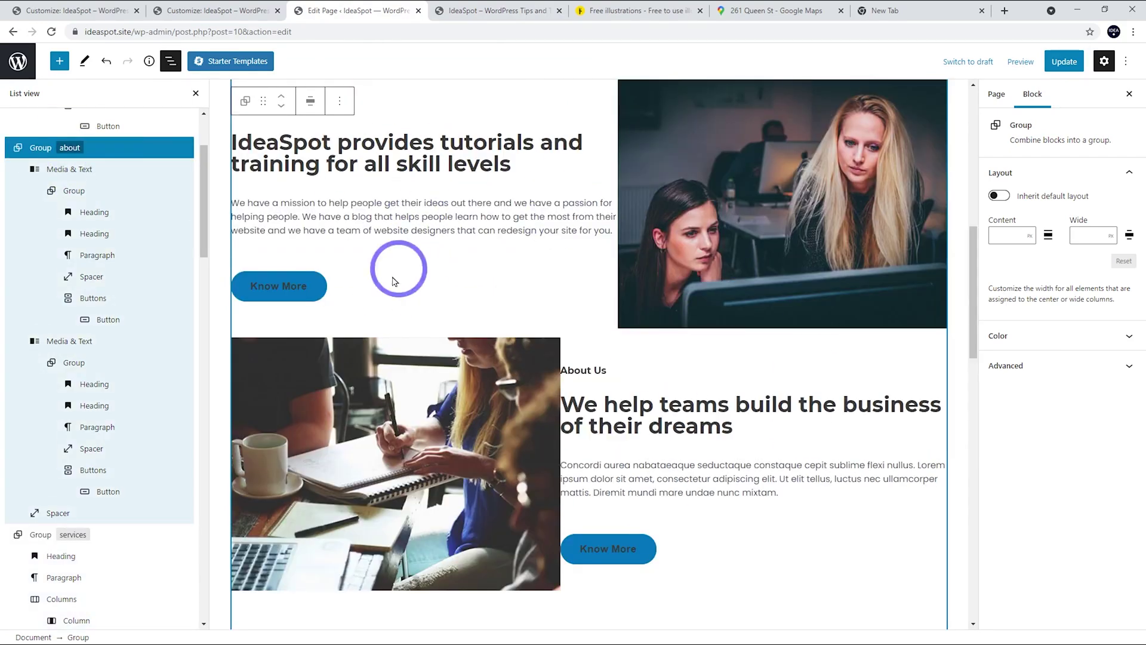
scroll(134, 267, "down", 5)
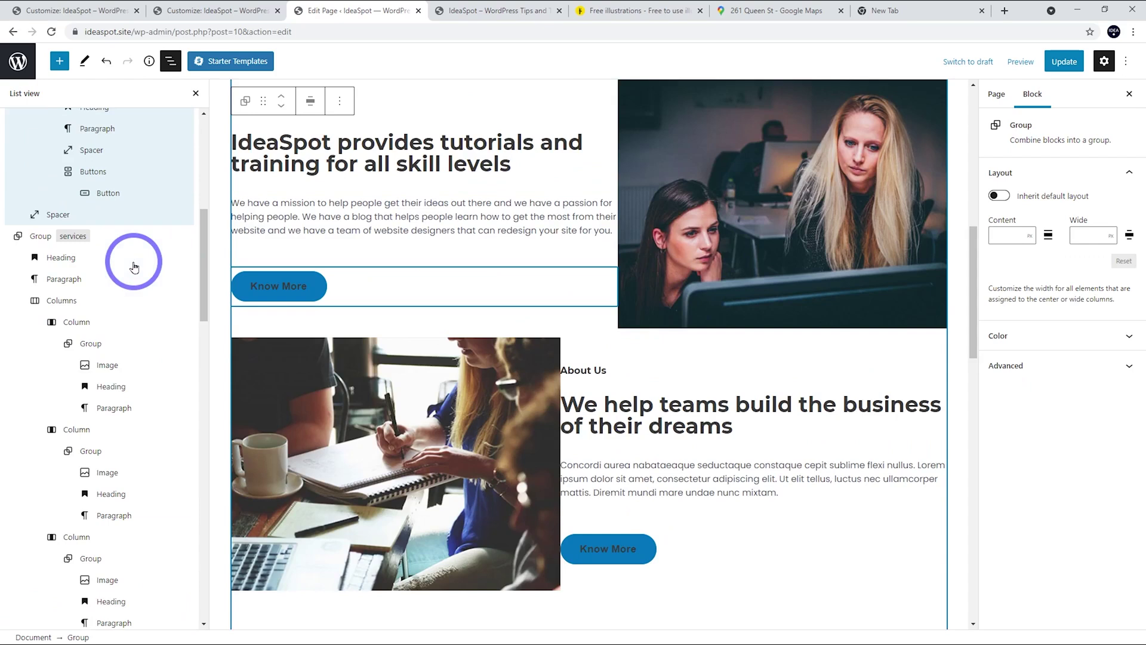
scroll(133, 267, "down", 5)
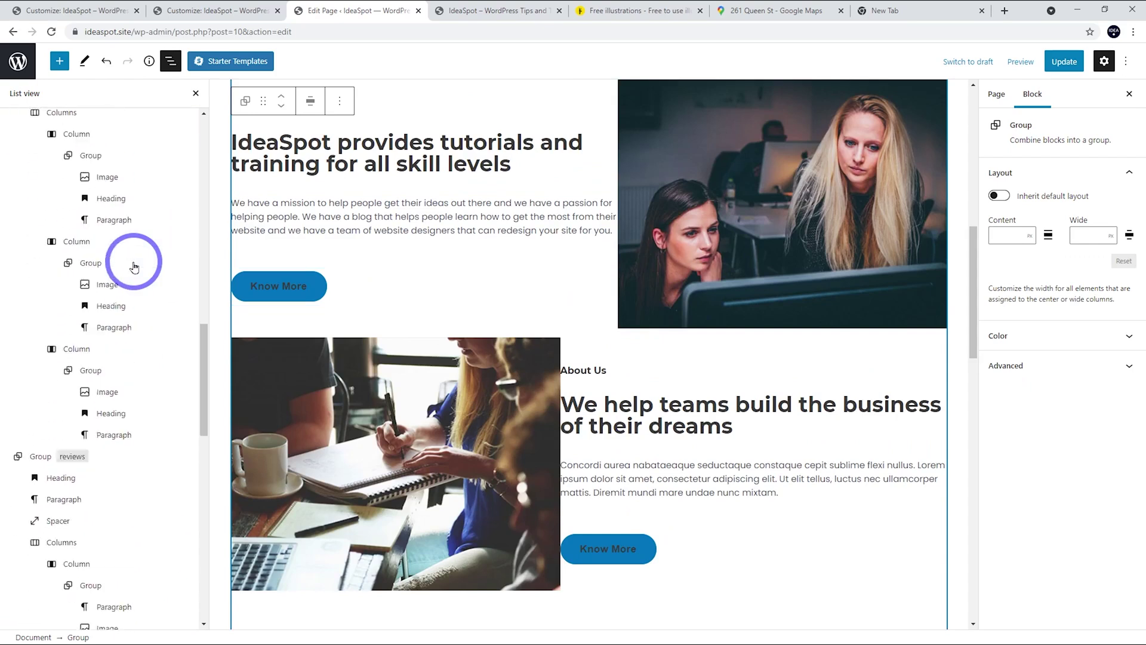
scroll(95, 327, "down", 7)
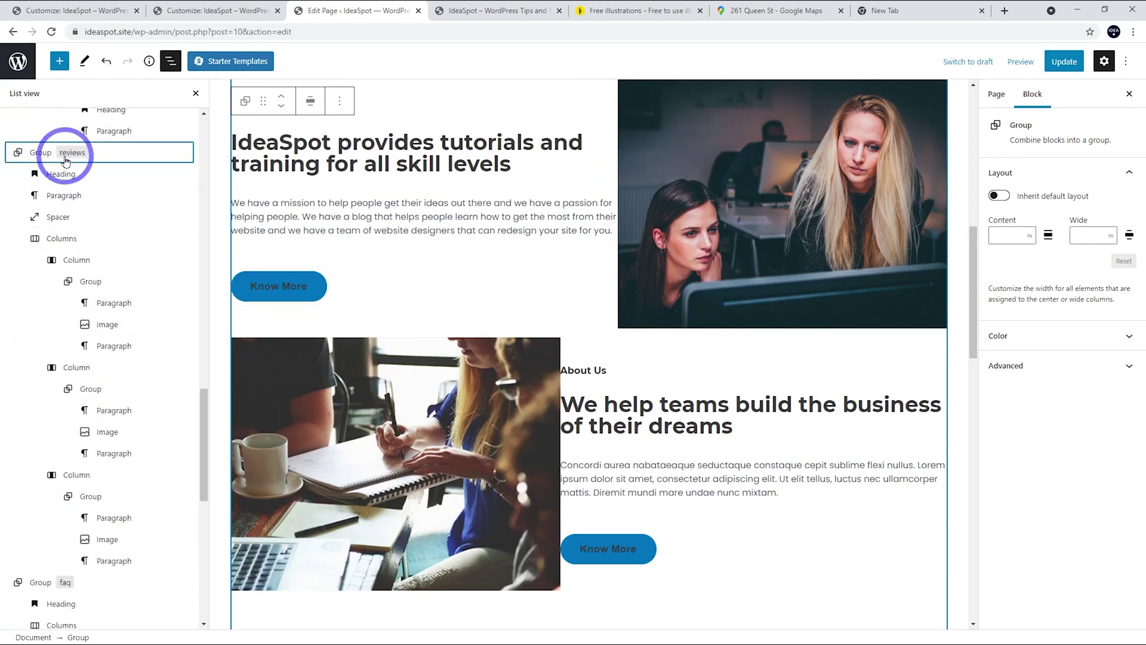
scroll(93, 370, "down", 5)
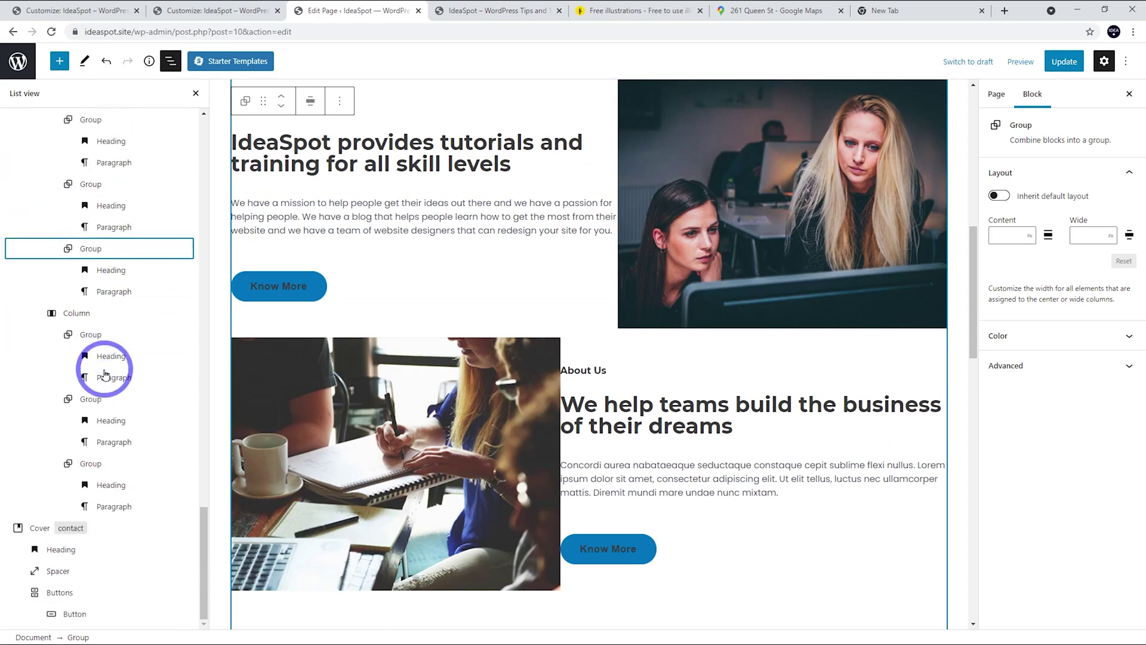
left_click(120, 533)
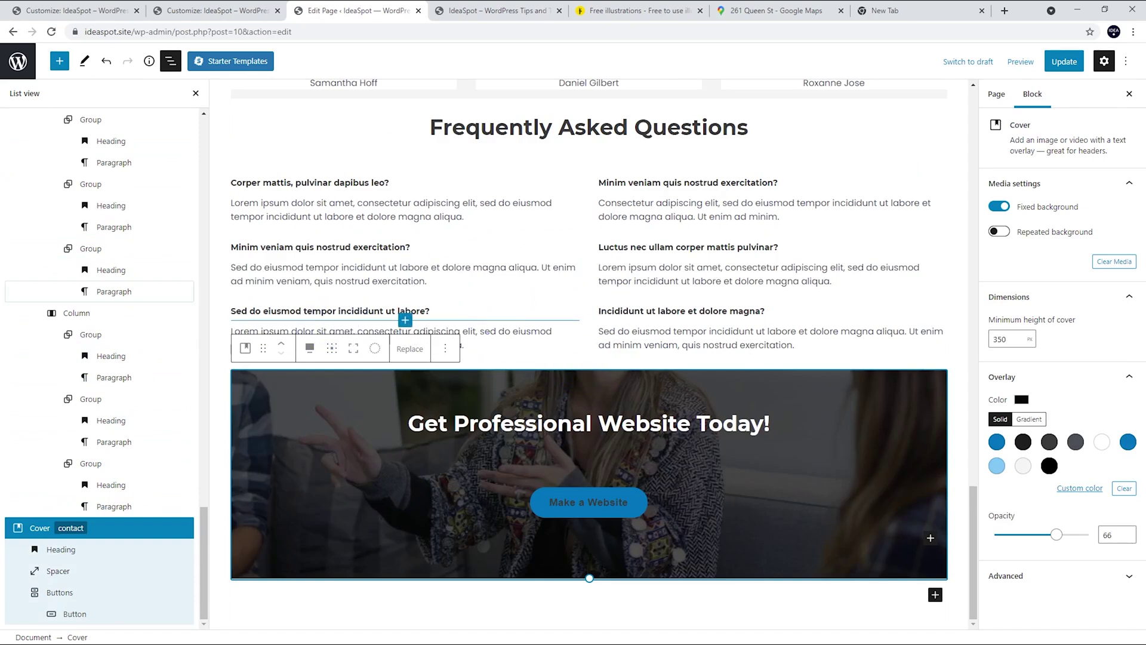
Step: Replace the "Why Choose Us?" photo with desktop-workspace-cat-by-oblik-studio.svg from the media library
scroll(686, 478, "up", 15)
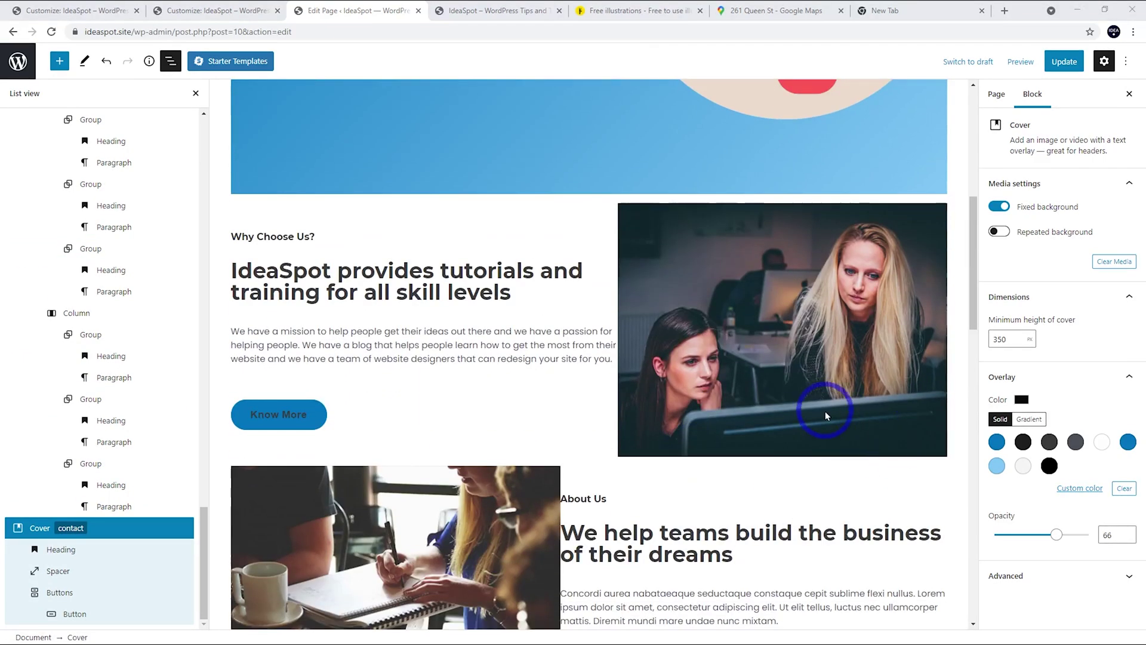
scroll(826, 415, "down", 2)
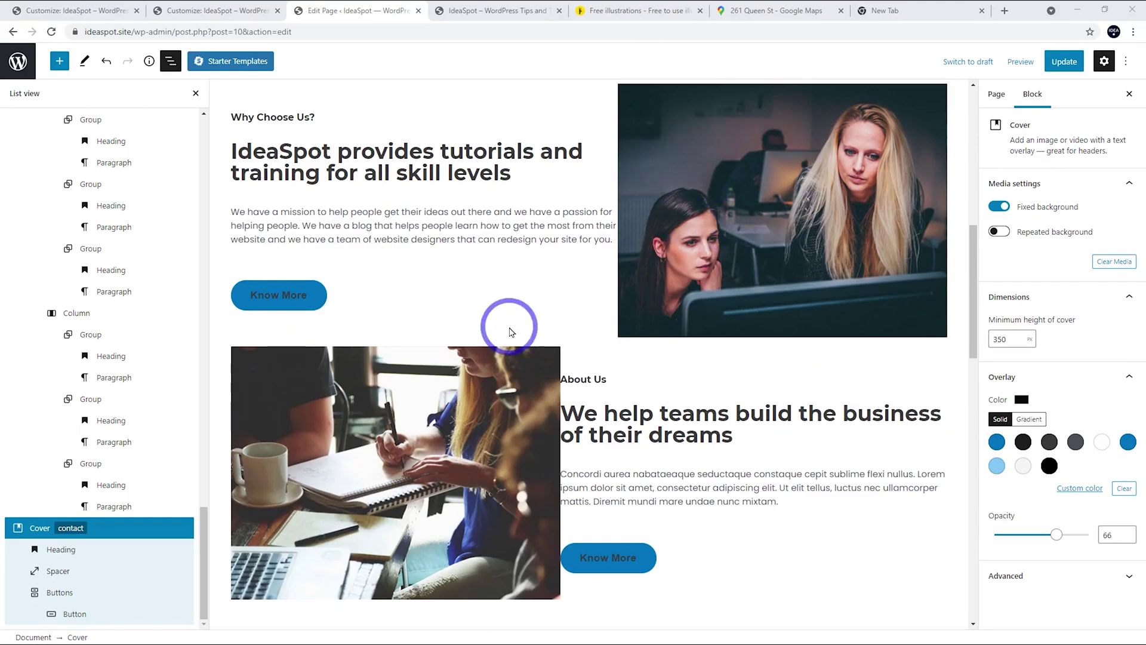
left_click(766, 222)
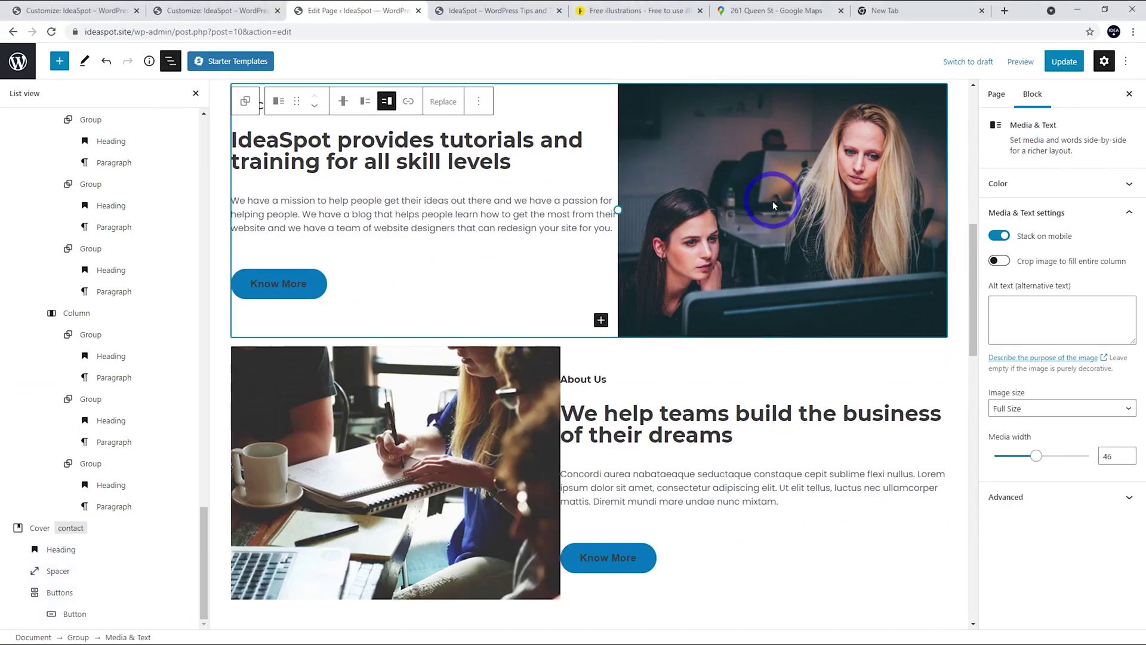
left_click(445, 102)
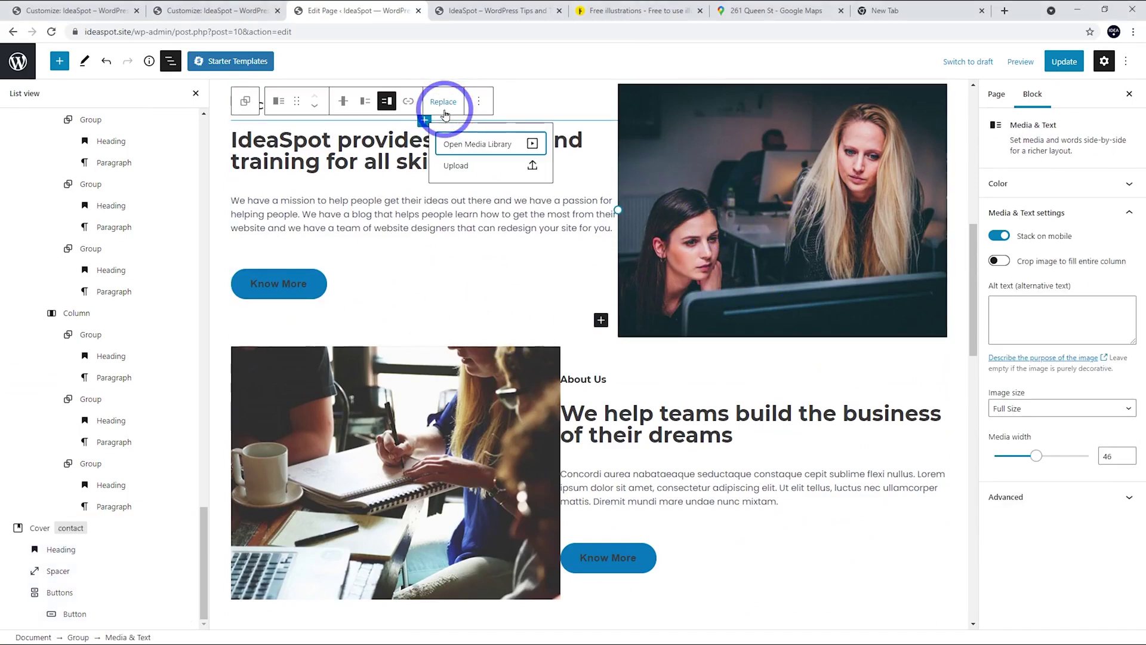
left_click(464, 145)
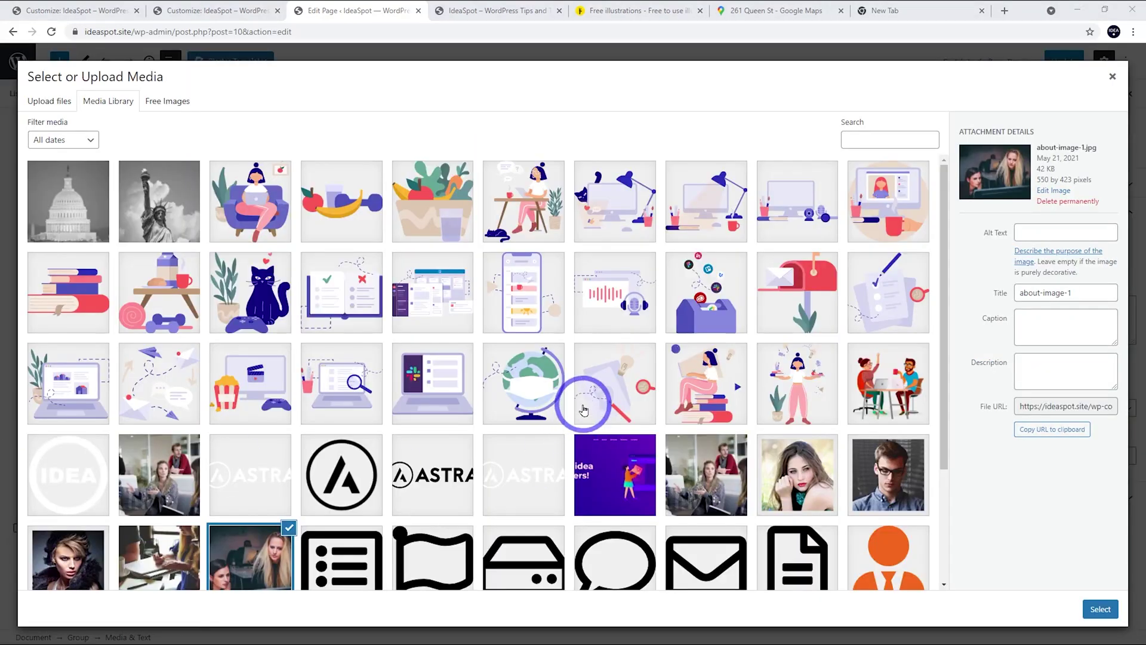
left_click(615, 219)
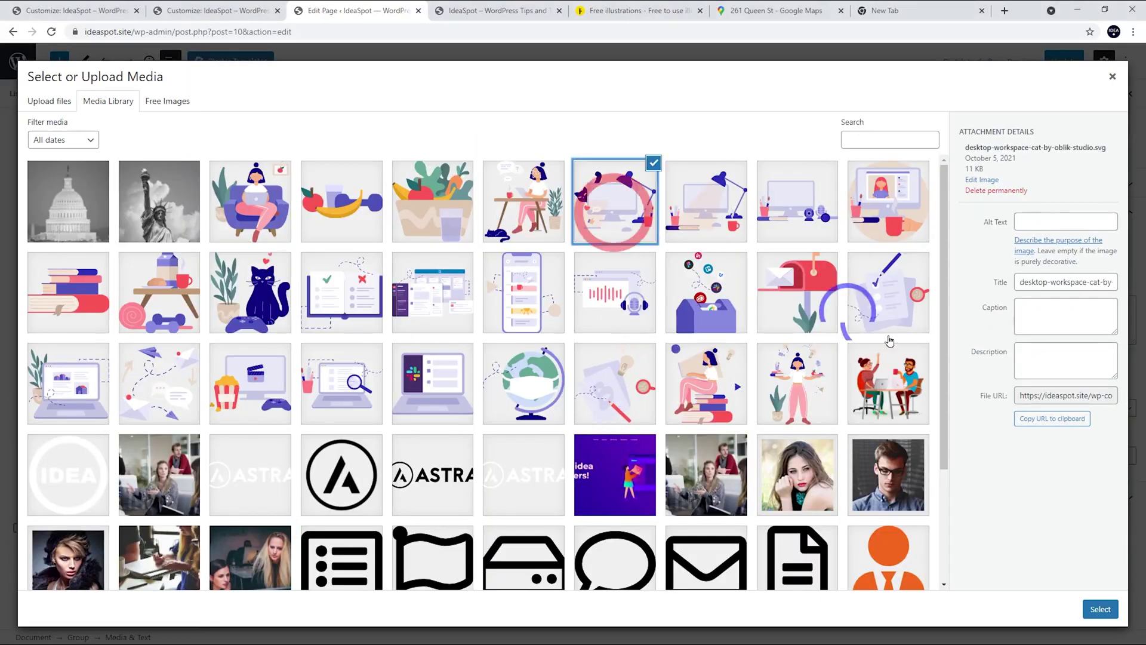
left_click(1100, 608)
Step: Replace the "About Us" photo with the media library illustration of a girl at a table conducting an interview, then update the page and view the site
left_click(403, 433)
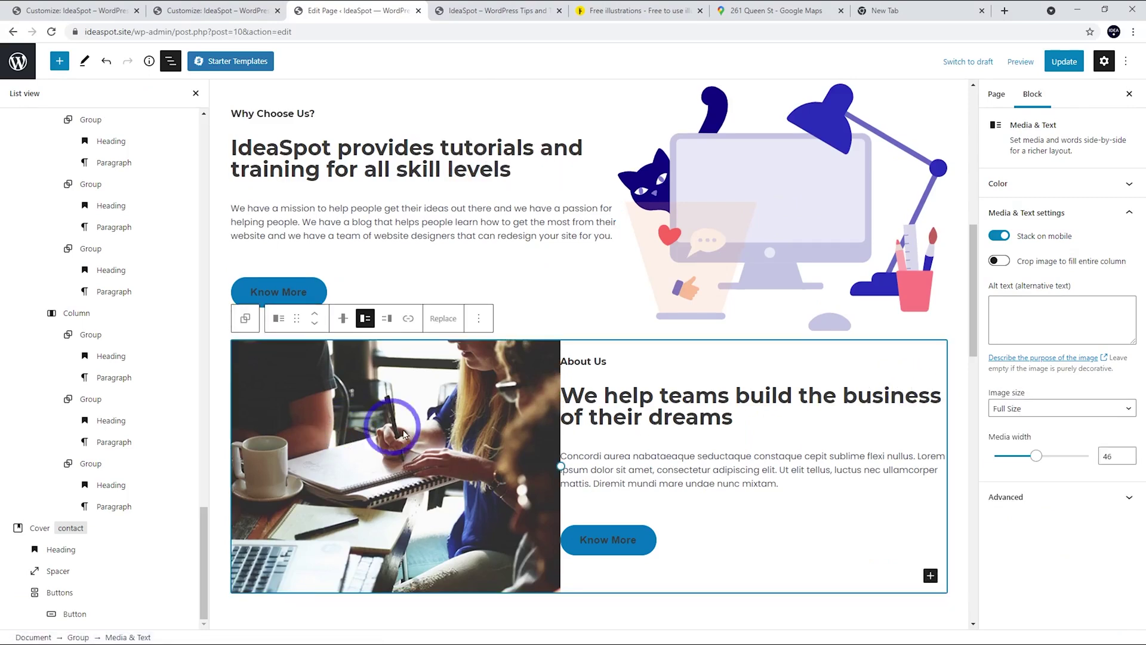
left_click(433, 322)
left_click(460, 359)
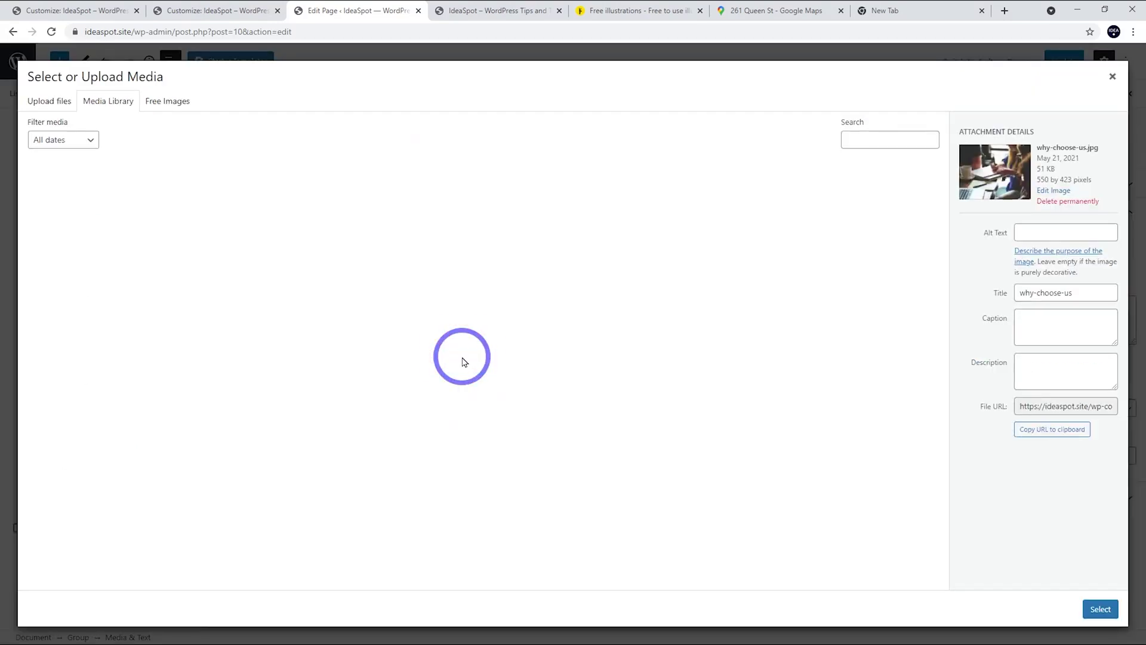
left_click(501, 173)
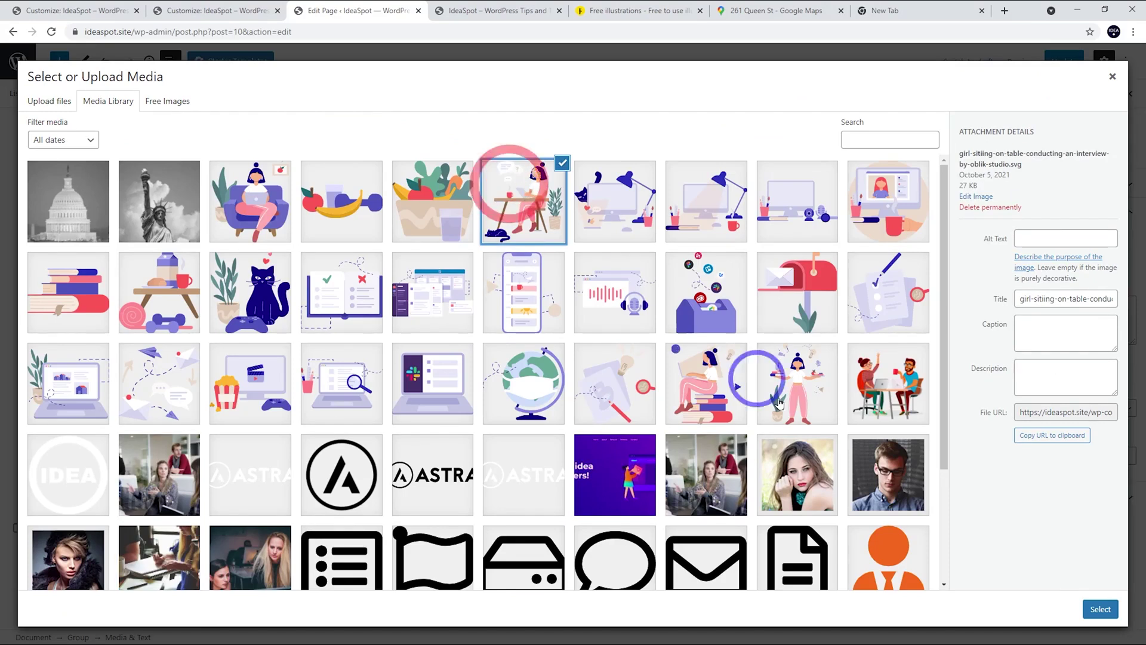
left_click(1100, 609)
left_click(1071, 71)
left_click(477, 12)
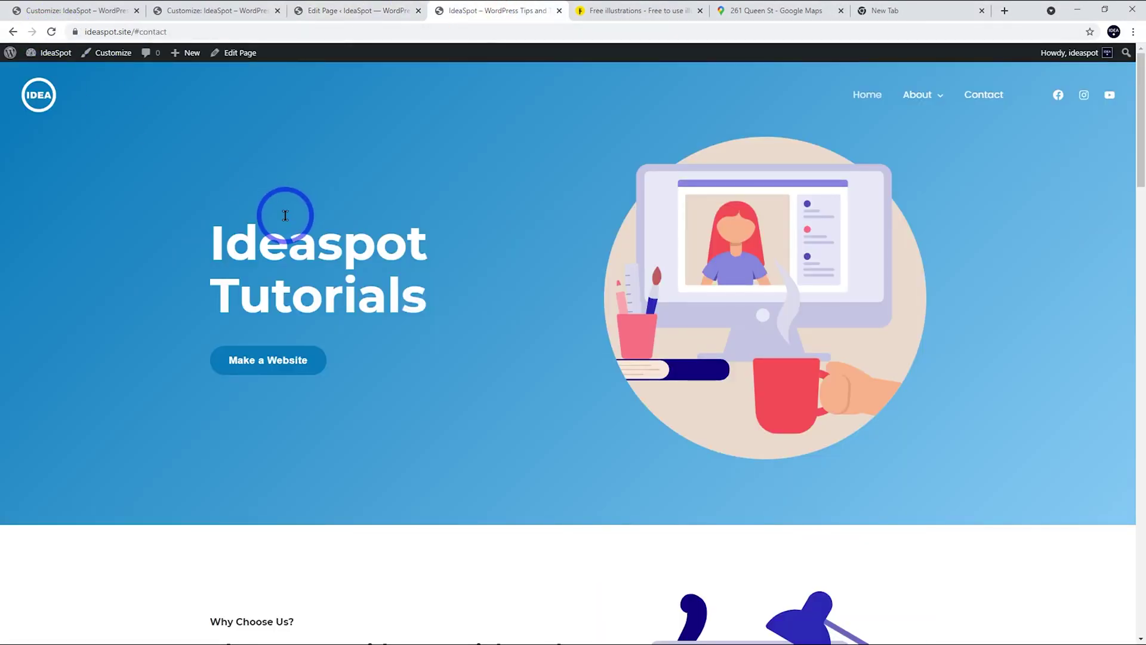
Step: Check the new illustrations in the "Why Choose Us?" and "About Us" sections on the site, then return to the page's end in the editor
scroll(293, 212, "down", 9)
scroll(518, 449, "up", 3)
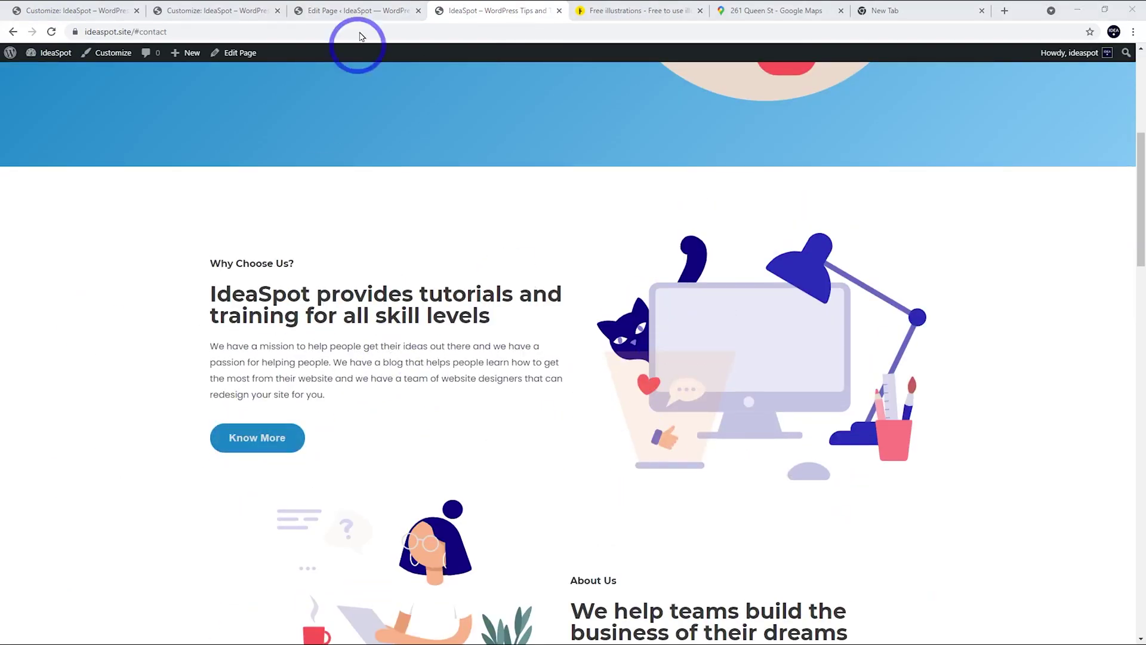
left_click(353, 10)
scroll(503, 251, "down", 3)
scroll(503, 252, "down", 12)
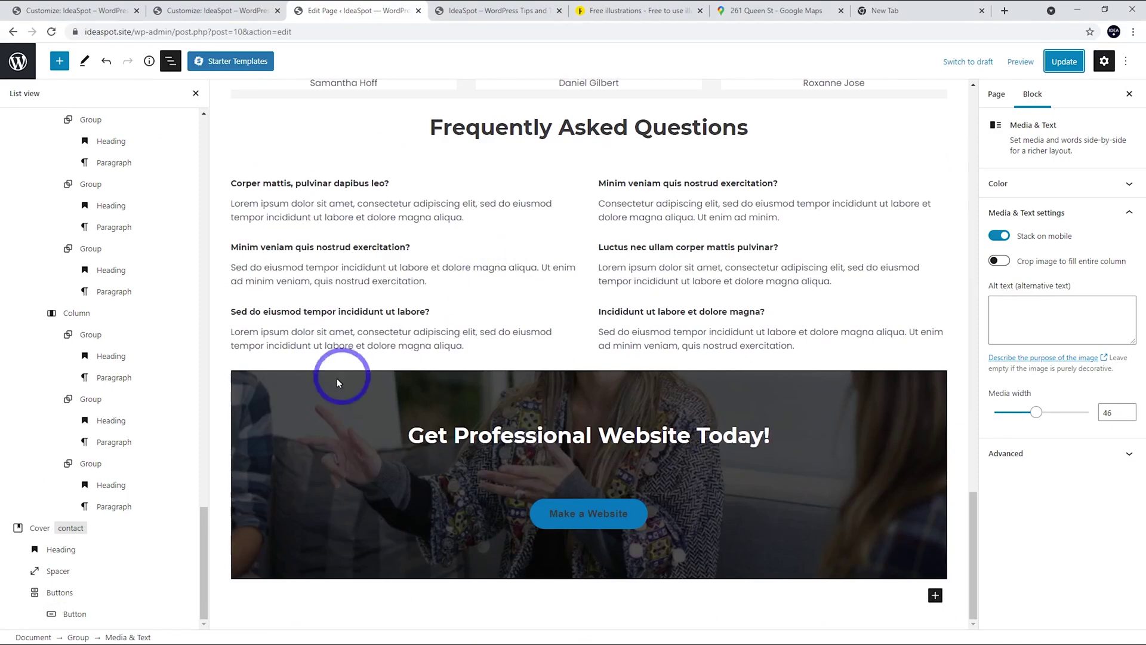
left_click(936, 595)
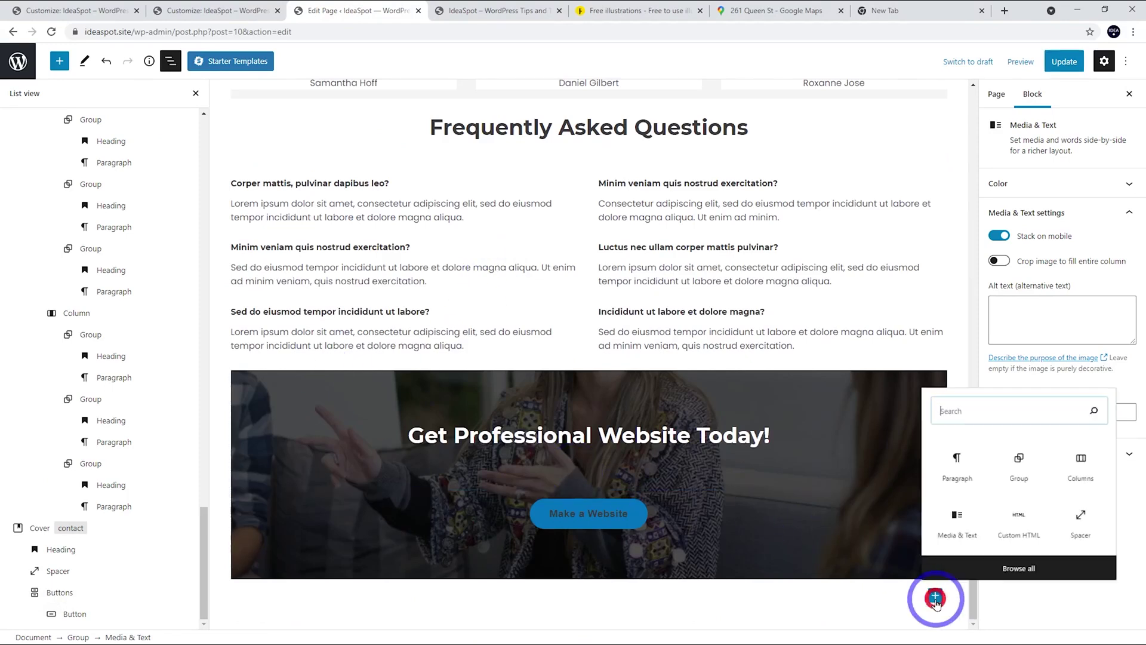
left_click(958, 514)
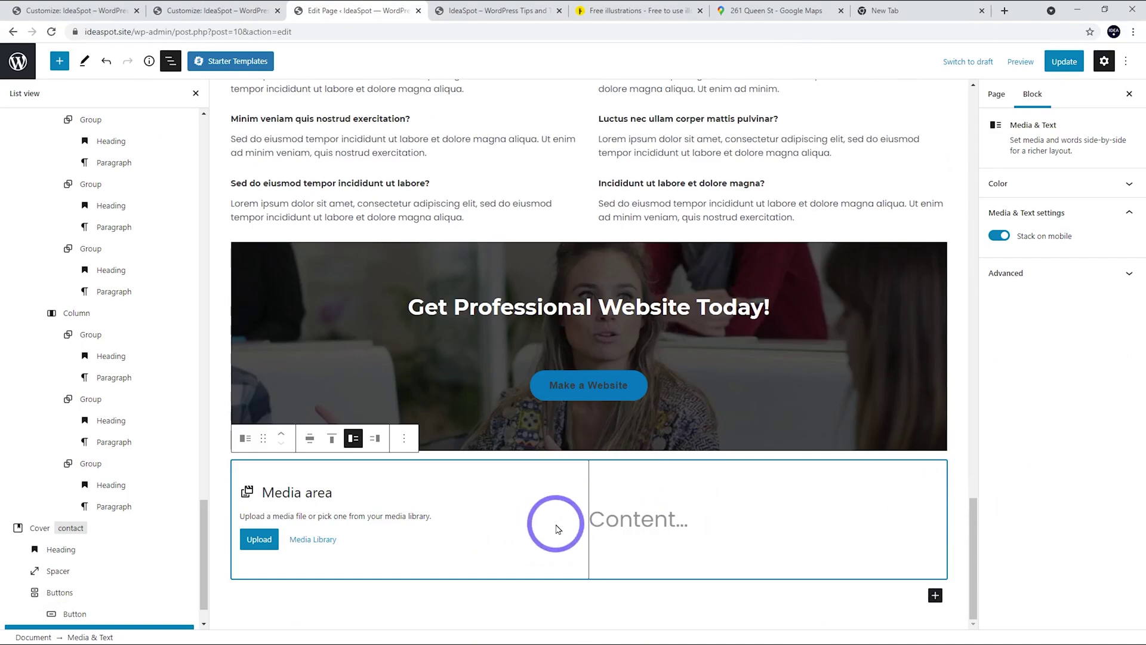
left_click(404, 438)
left_click(425, 395)
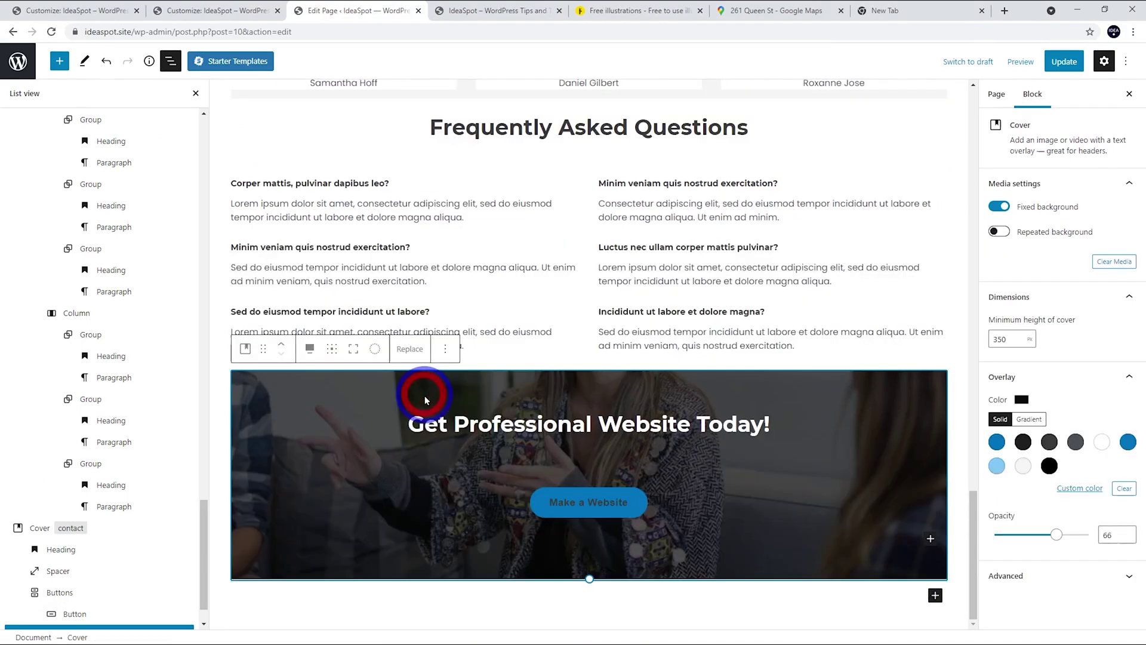
left_click(934, 595)
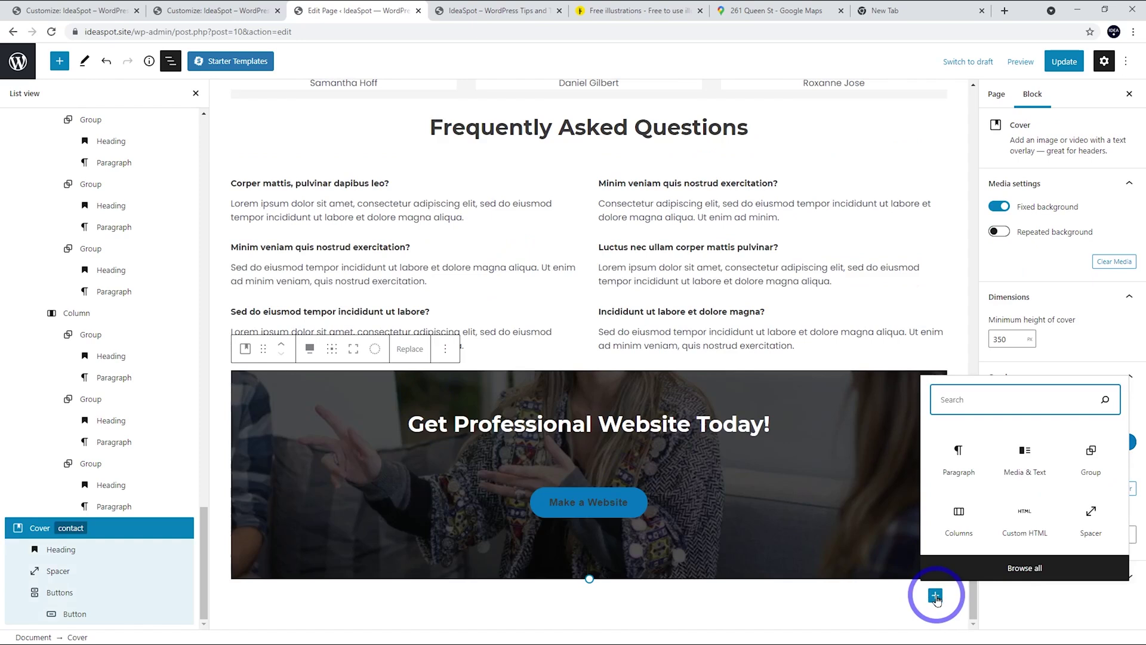
left_click(934, 595)
Step: Open the Starter Templates library and look through its wireframes and patterns for a contact section
left_click(238, 65)
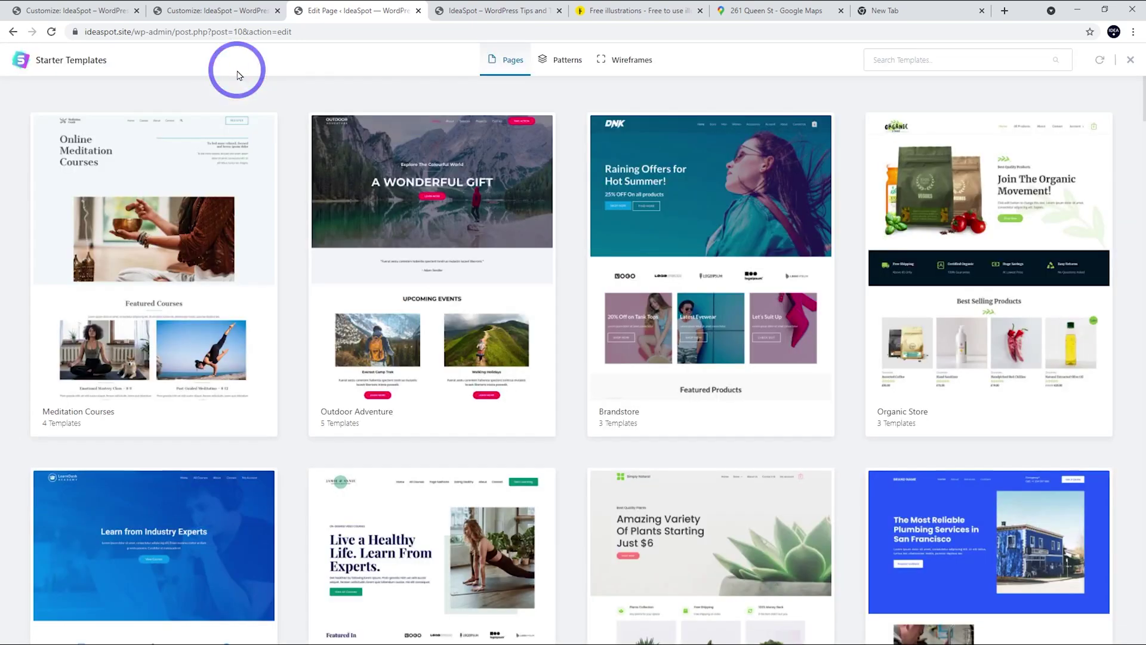
left_click(565, 62)
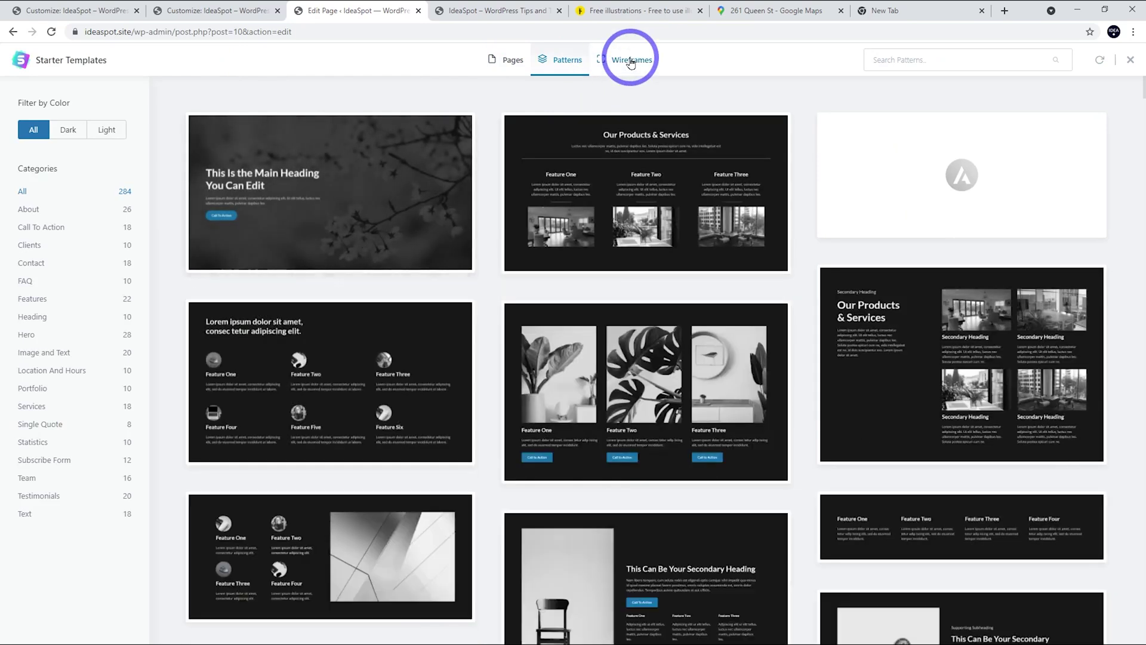
left_click(628, 60)
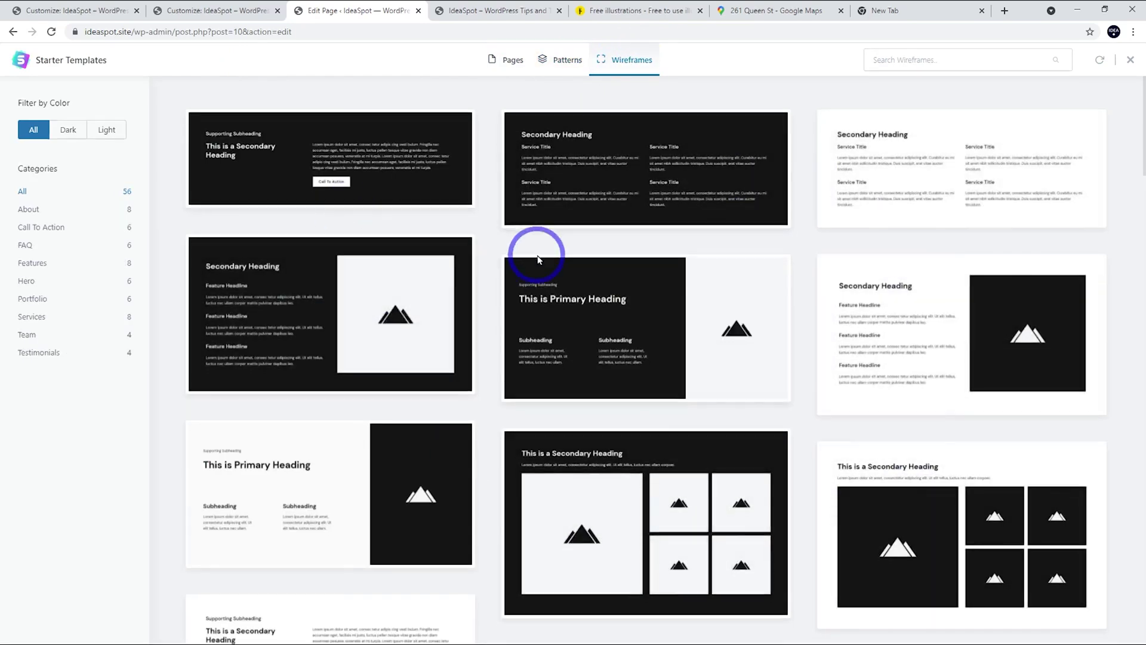
scroll(721, 303, "down", 4)
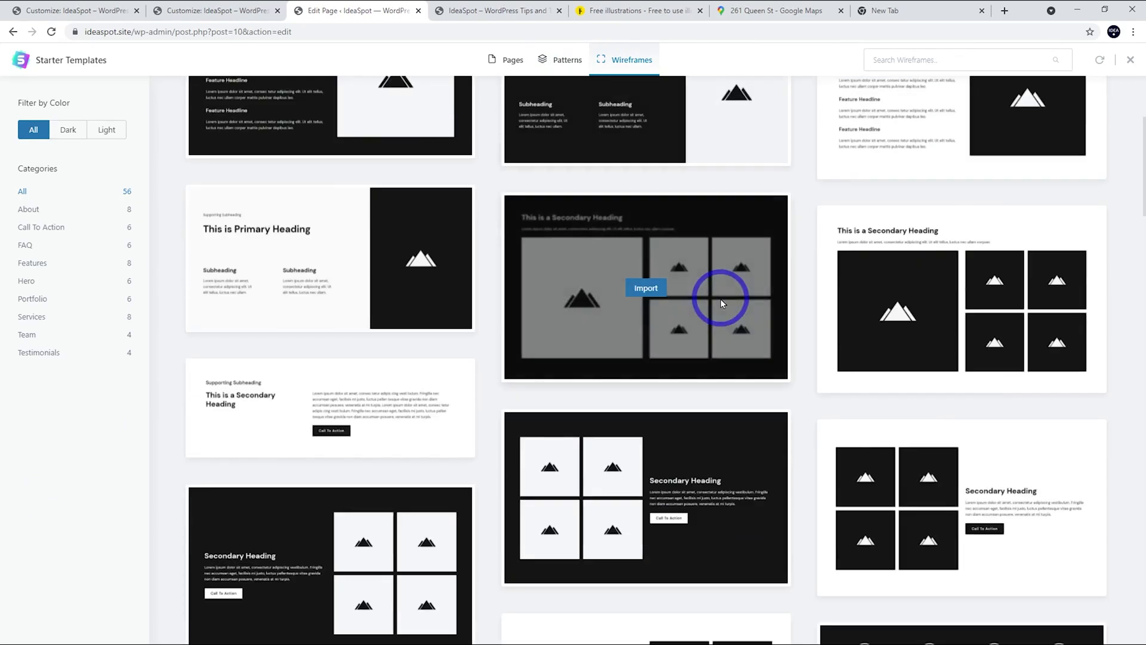
scroll(556, 342, "up", 4)
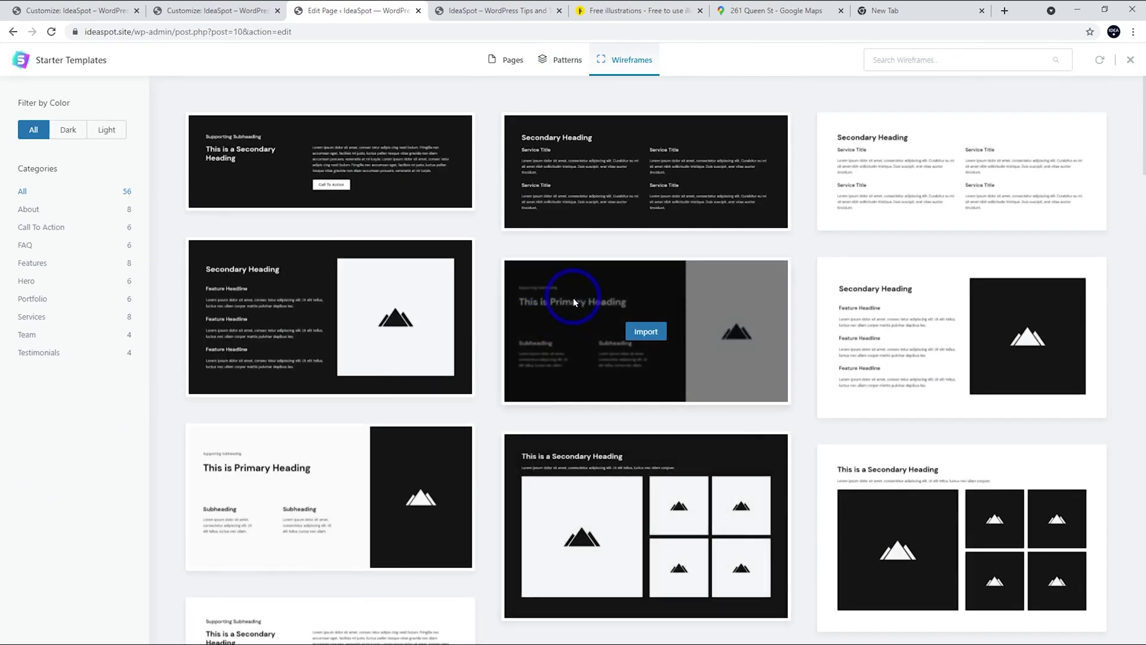
left_click(554, 58)
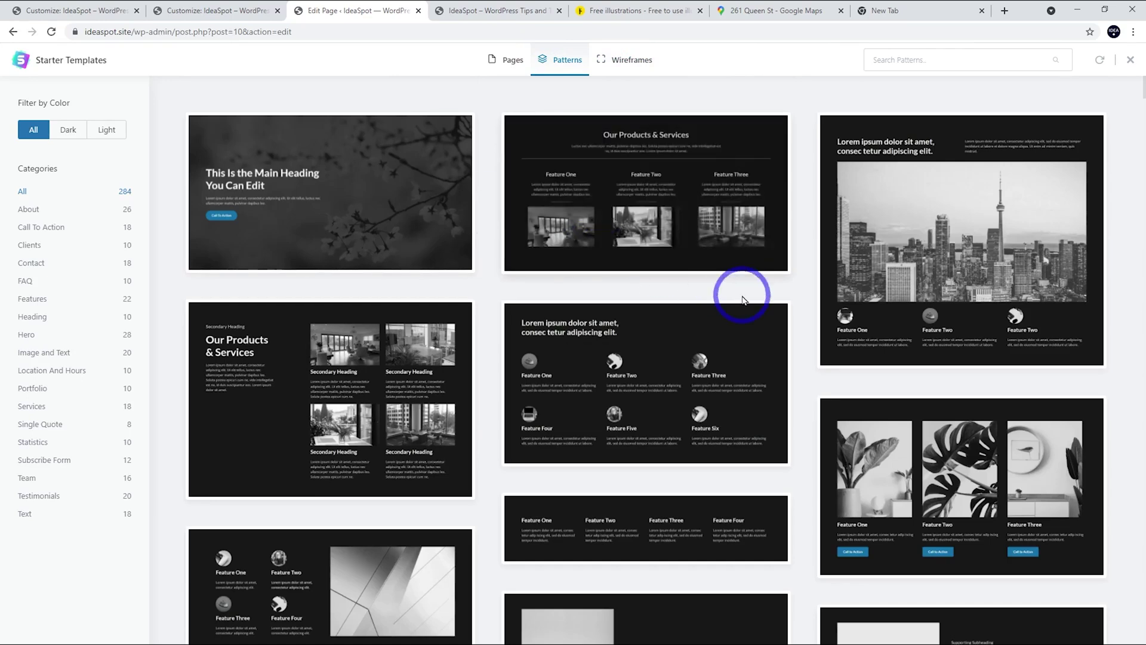
scroll(726, 308, "down", 4)
scroll(726, 309, "up", 4)
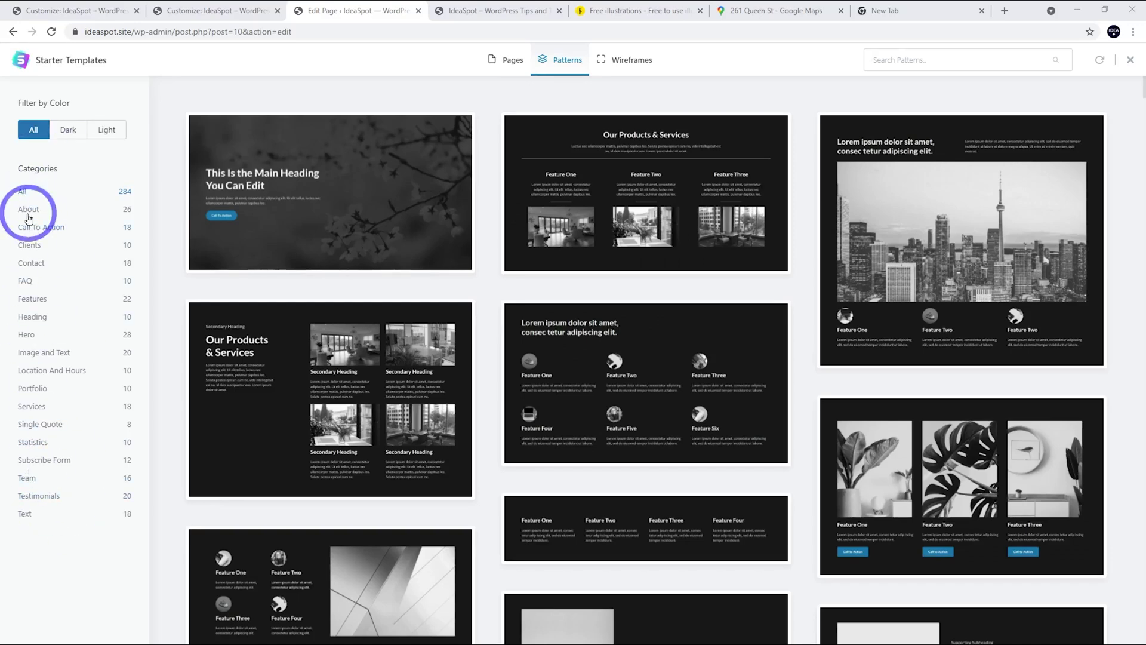
Step: Import the light Contact Us pattern with Washington DC, New York and a map from the Contact category of the patterns
left_click(23, 268)
scroll(505, 269, "down", 5)
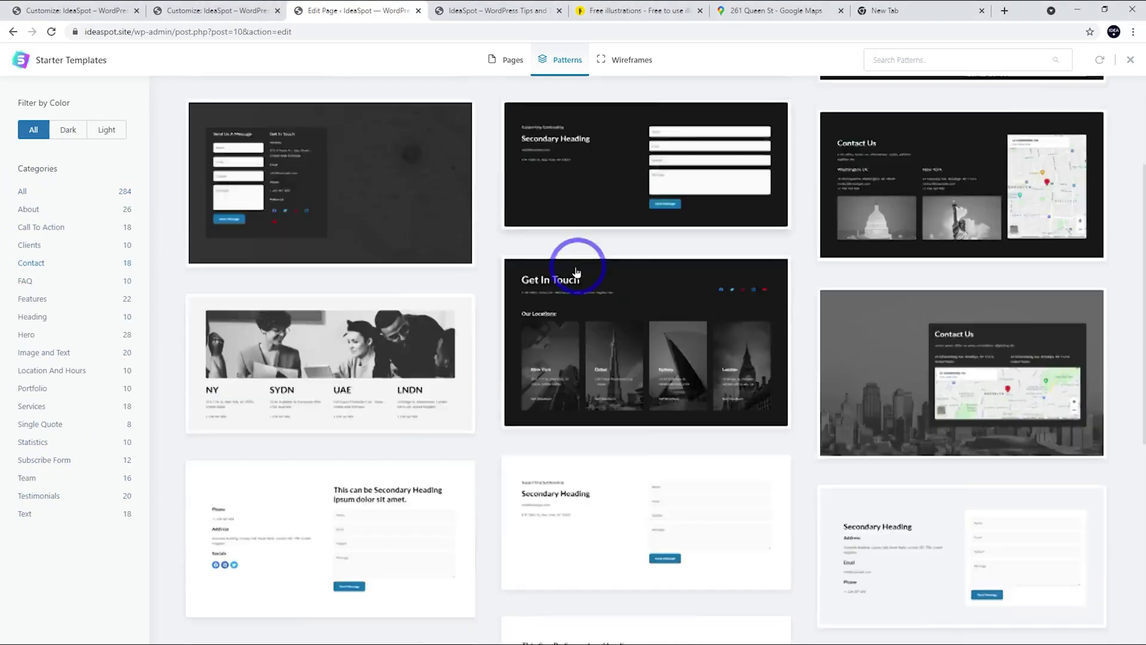
scroll(770, 355, "down", 4)
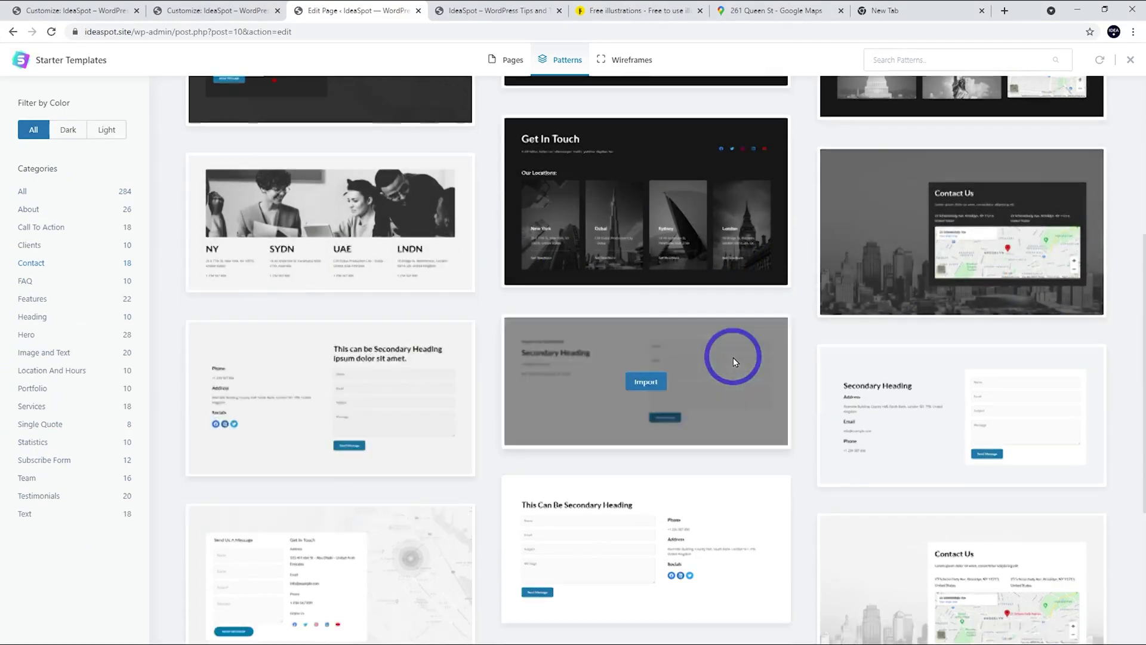
scroll(734, 361, "down", 1)
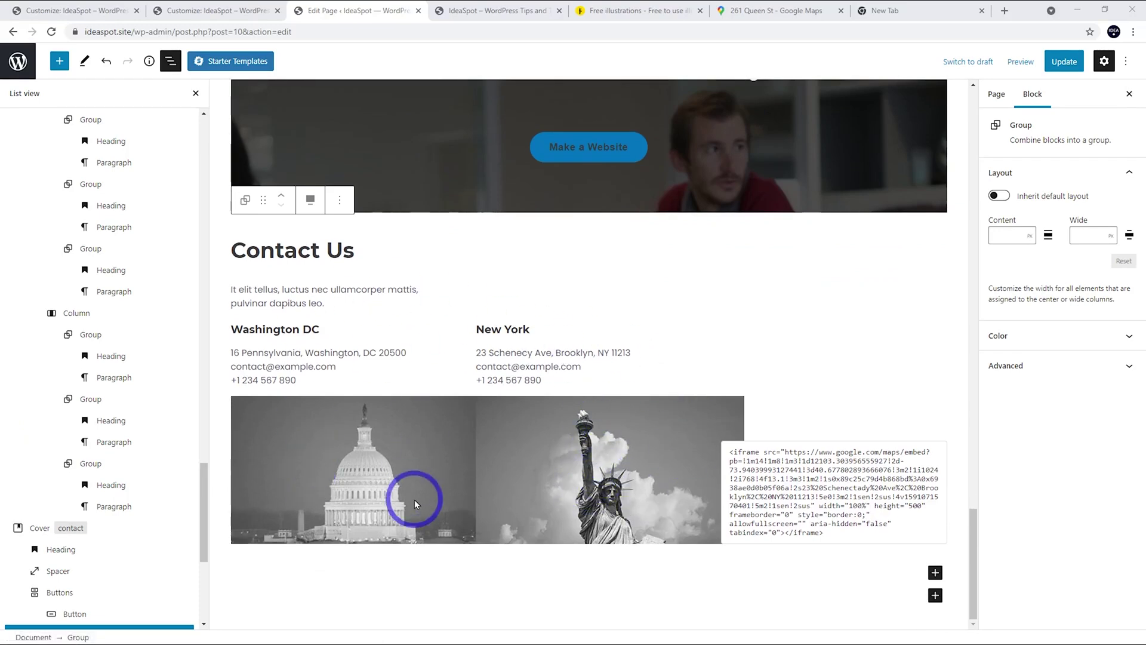
Step: Remove the New York column from the Contact Us section
left_click(277, 332)
left_click(128, 446)
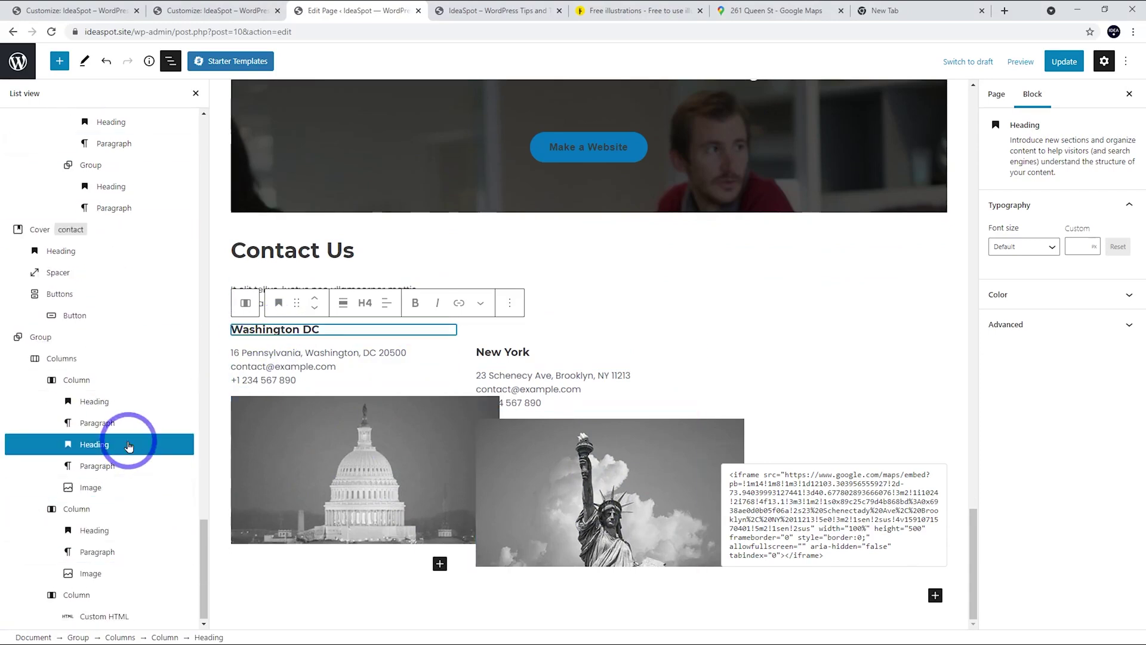
left_click(101, 385)
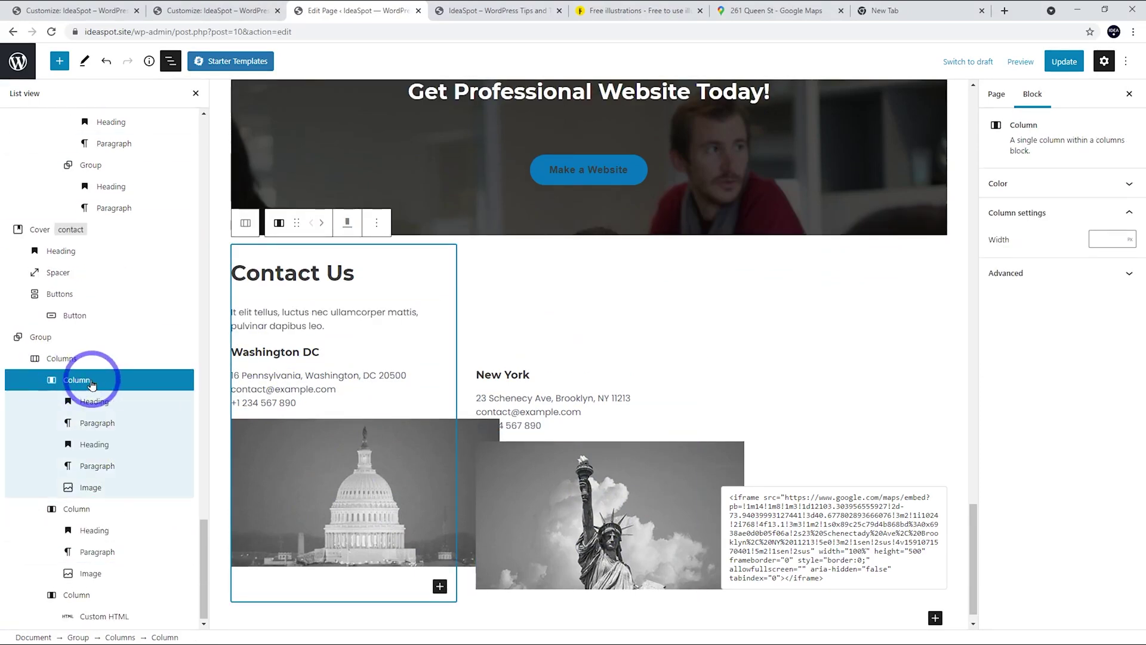
left_click(79, 510)
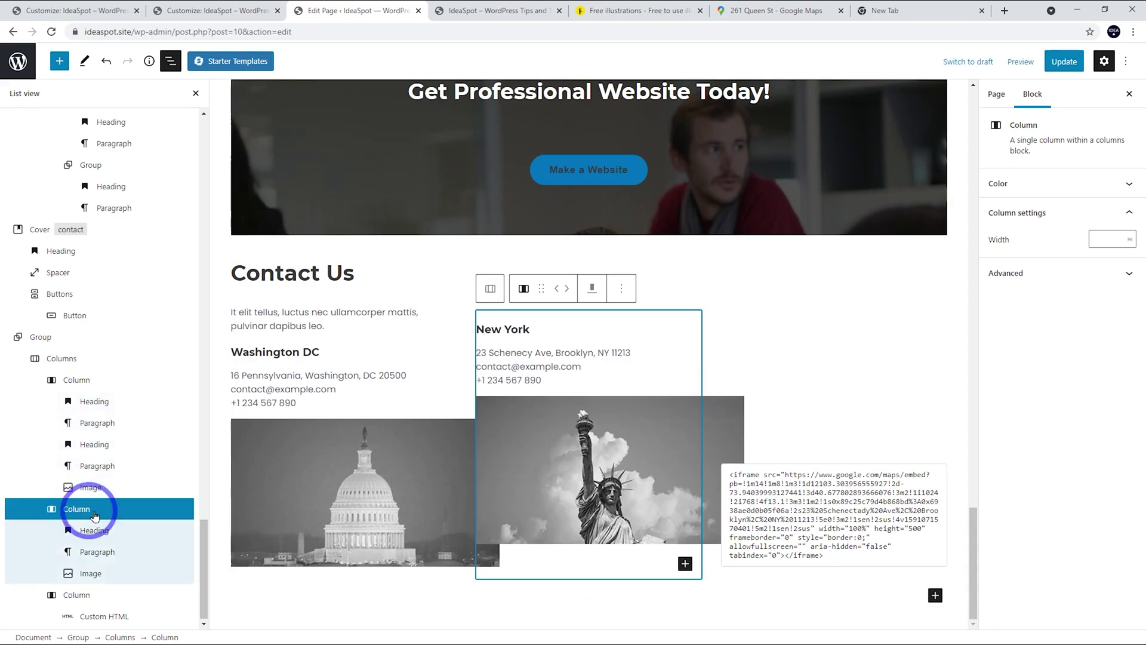
left_click(621, 288)
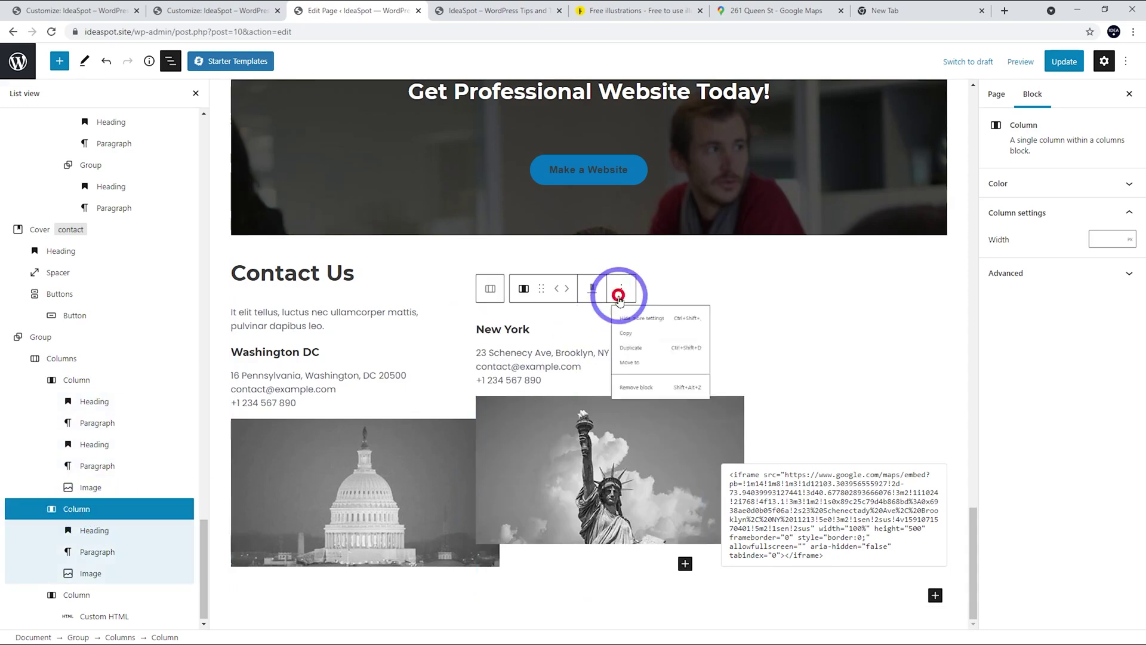
left_click(624, 431)
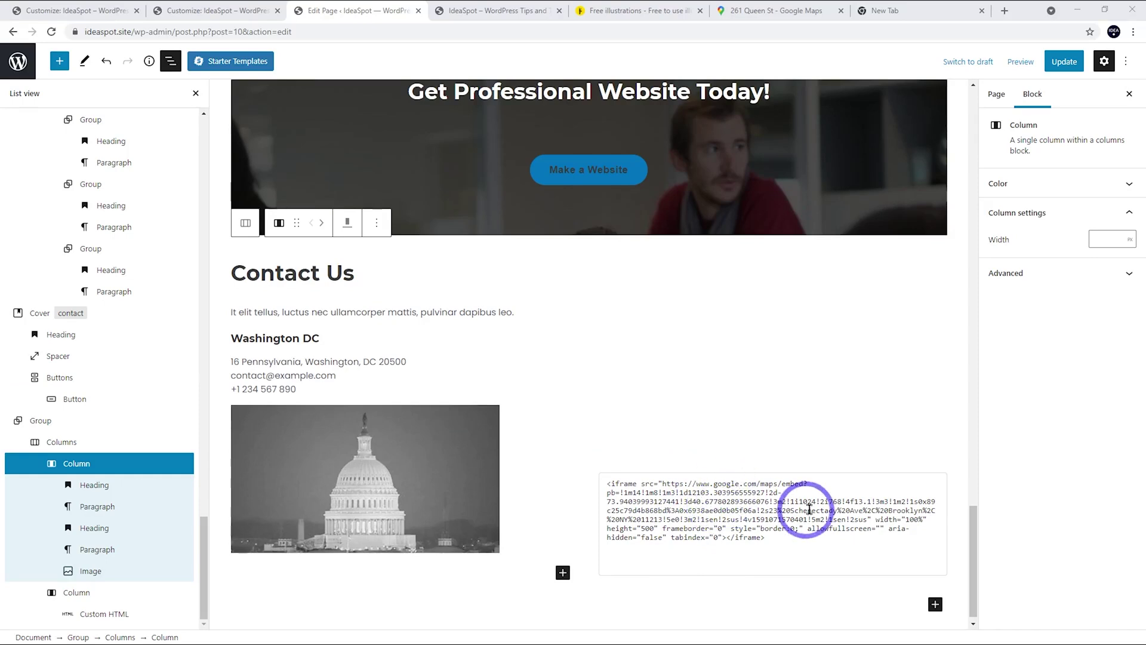
Step: Update the page and check the Contact Us section with its map on the reloaded site
left_click(1064, 61)
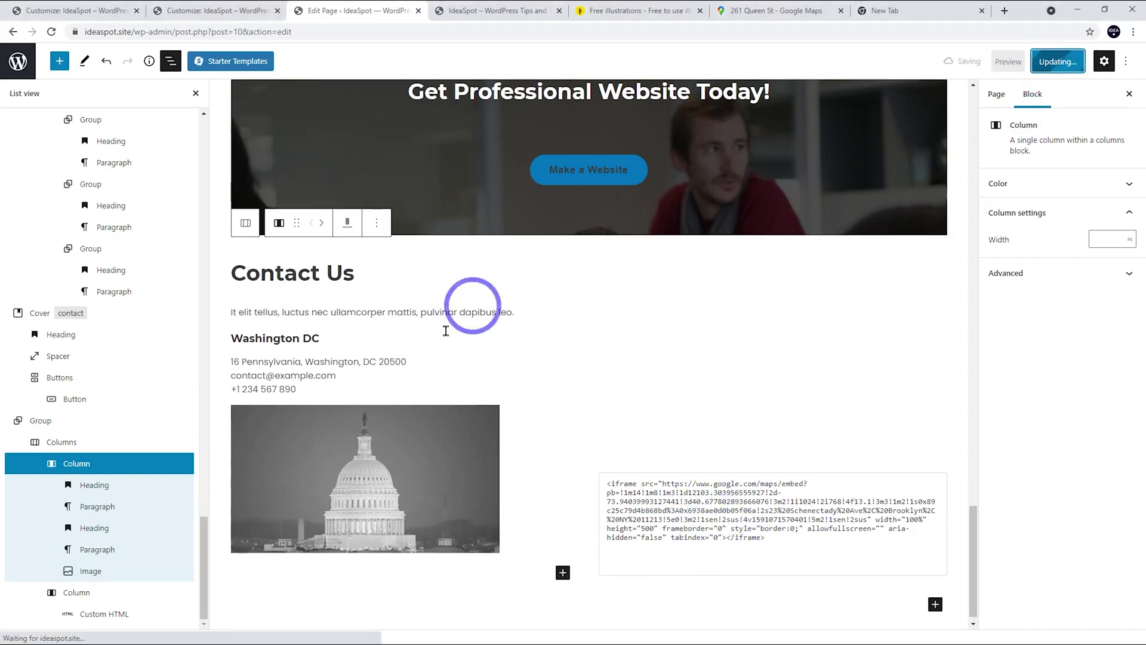
left_click(477, 11)
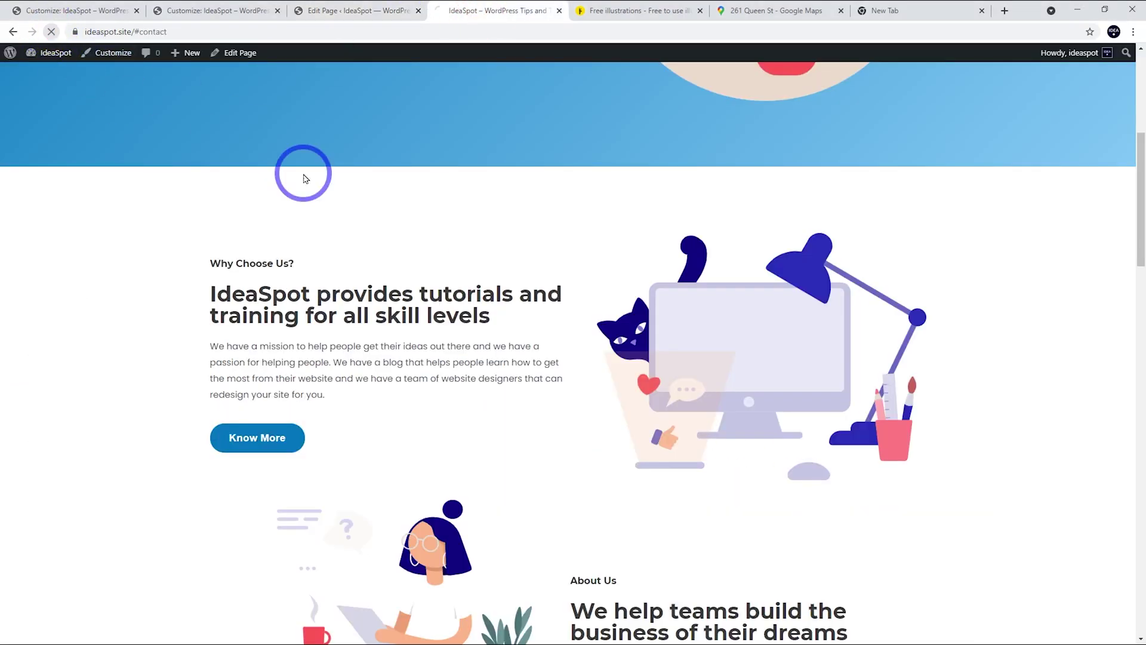
scroll(301, 182, "down", 20)
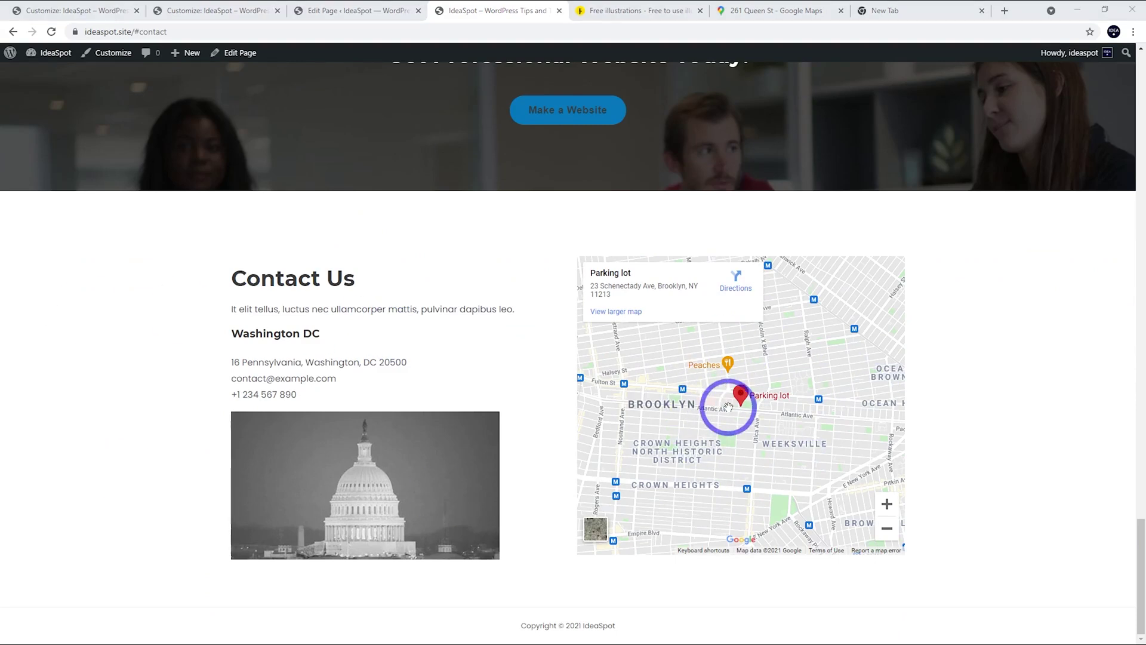
Step: Switch to Google Maps and copy the medium-size embed HTML for the building already open there
left_click(765, 10)
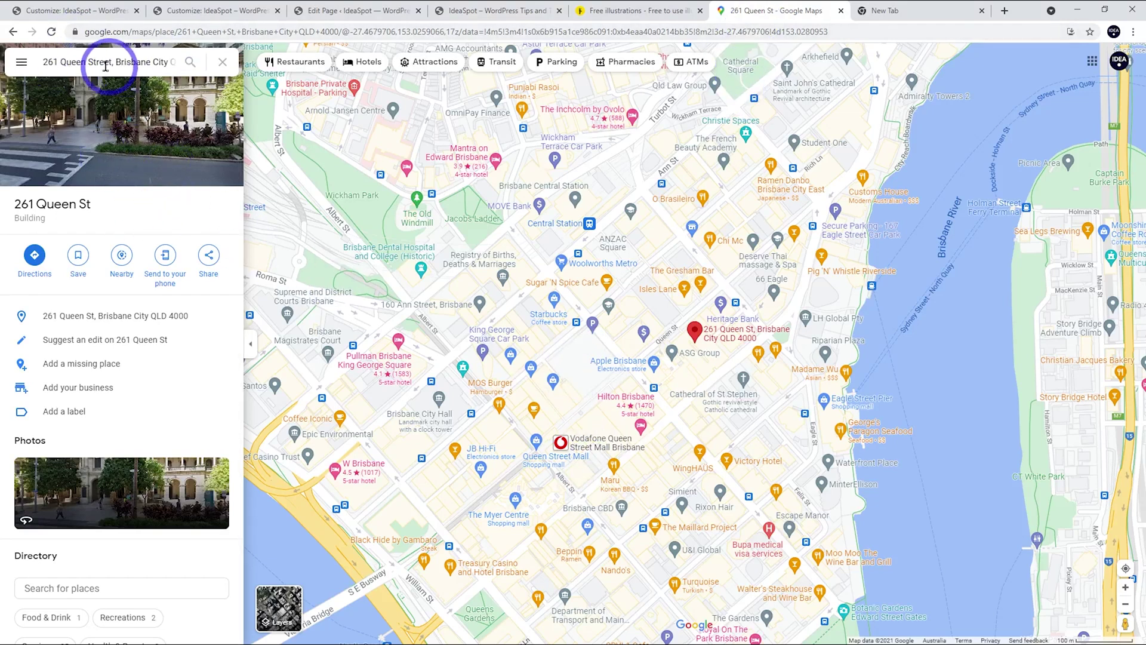
left_click(209, 256)
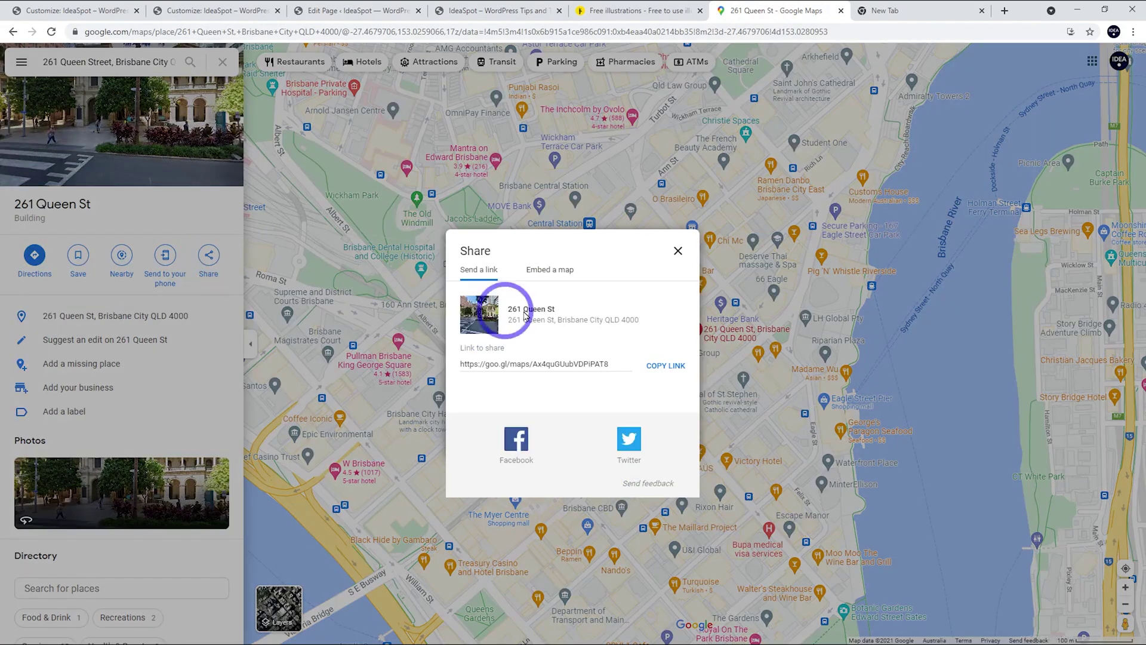
left_click(548, 268)
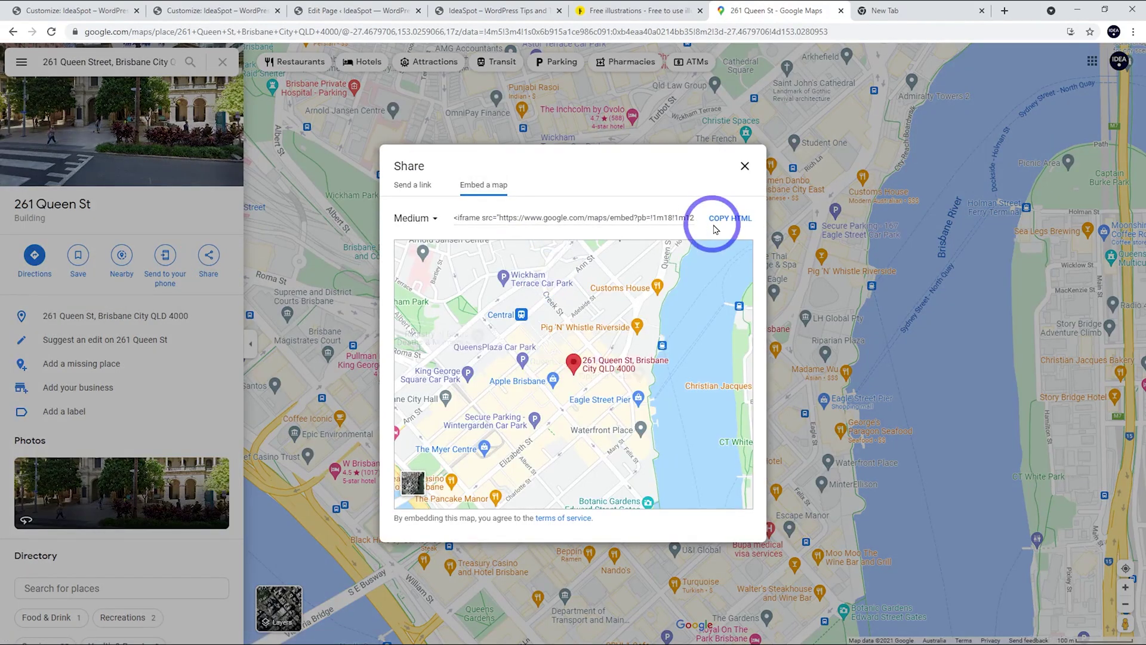
left_click(723, 216)
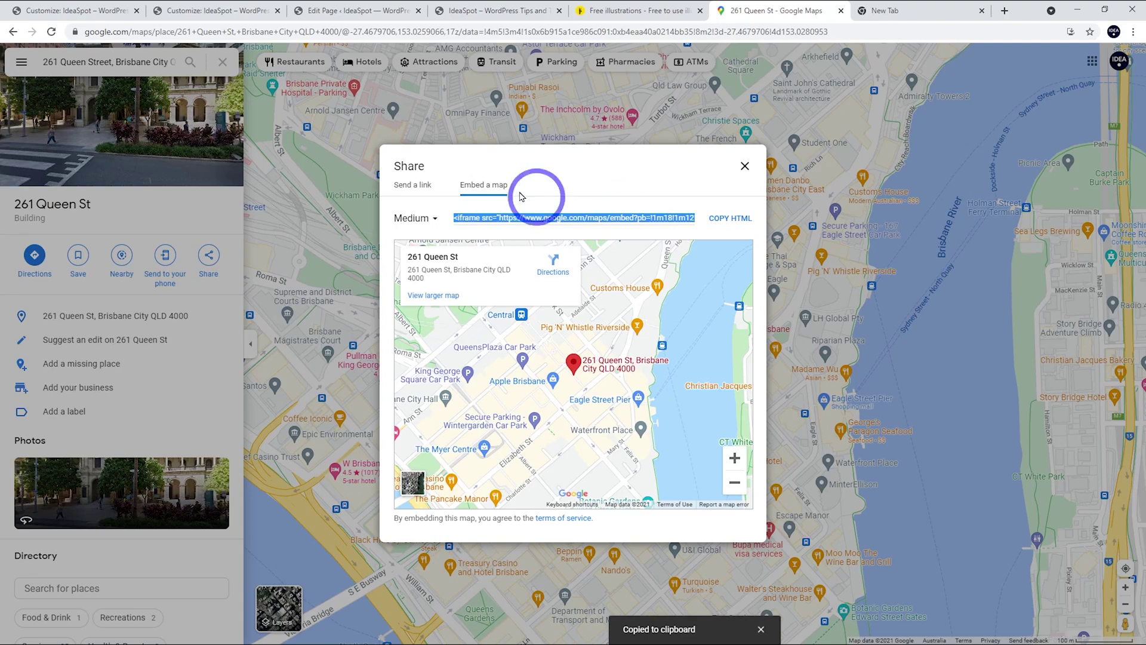
Step: Replace the iframe code in the Contact Us section's Custom HTML block in the page editor with the copied map embed code
left_click(186, 10)
left_click(364, 11)
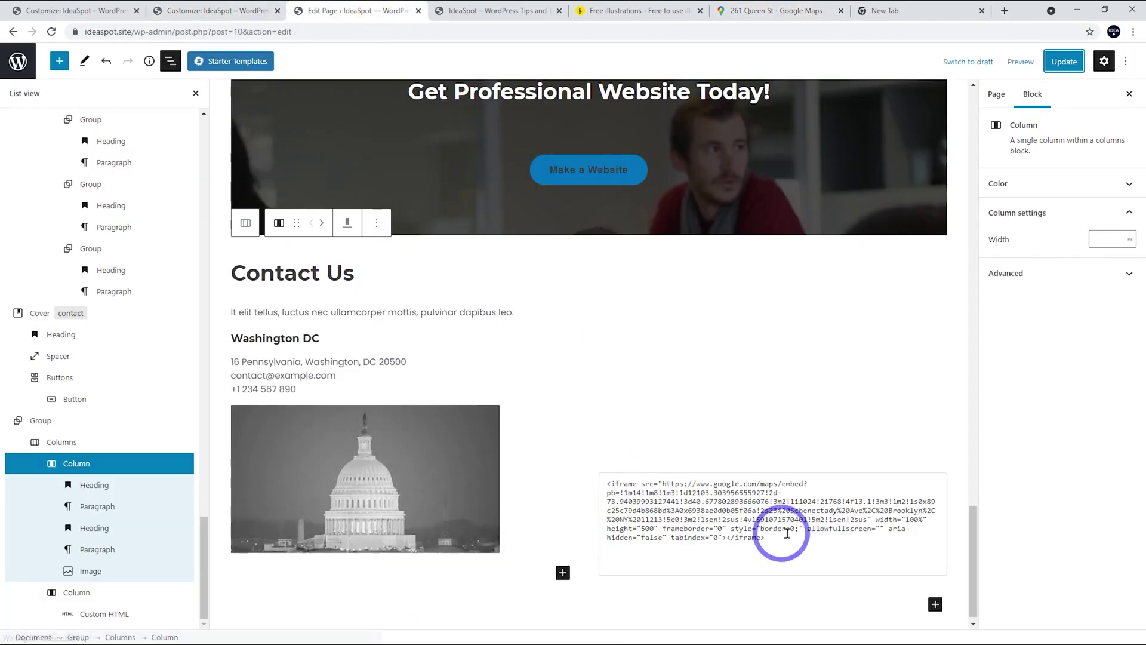
left_click(764, 537)
left_click_drag(764, 537, 608, 468)
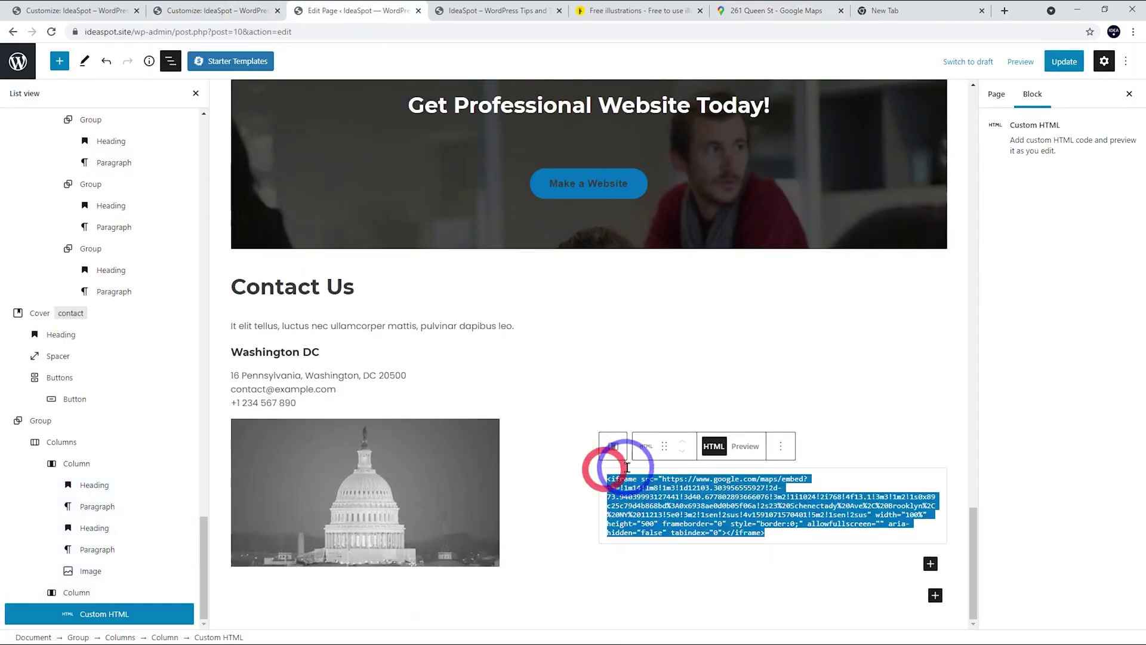
key("BackSpace")
key("ctrl+v")
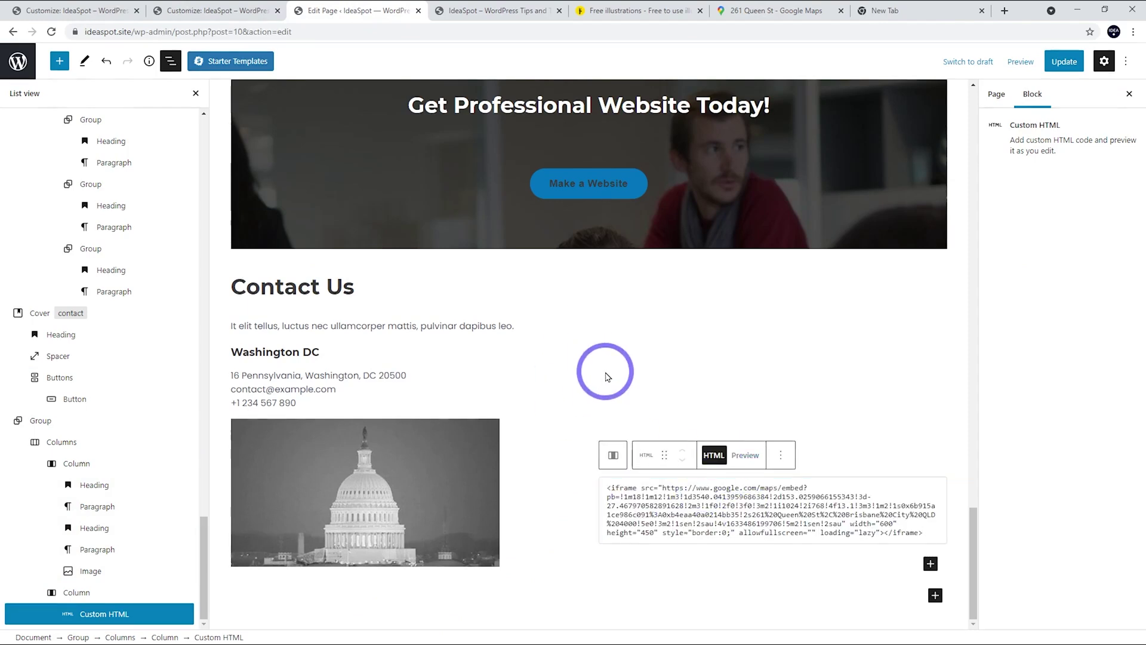
Step: Update the page and reload the site to check the new map in the Contact Us section
left_click(1062, 62)
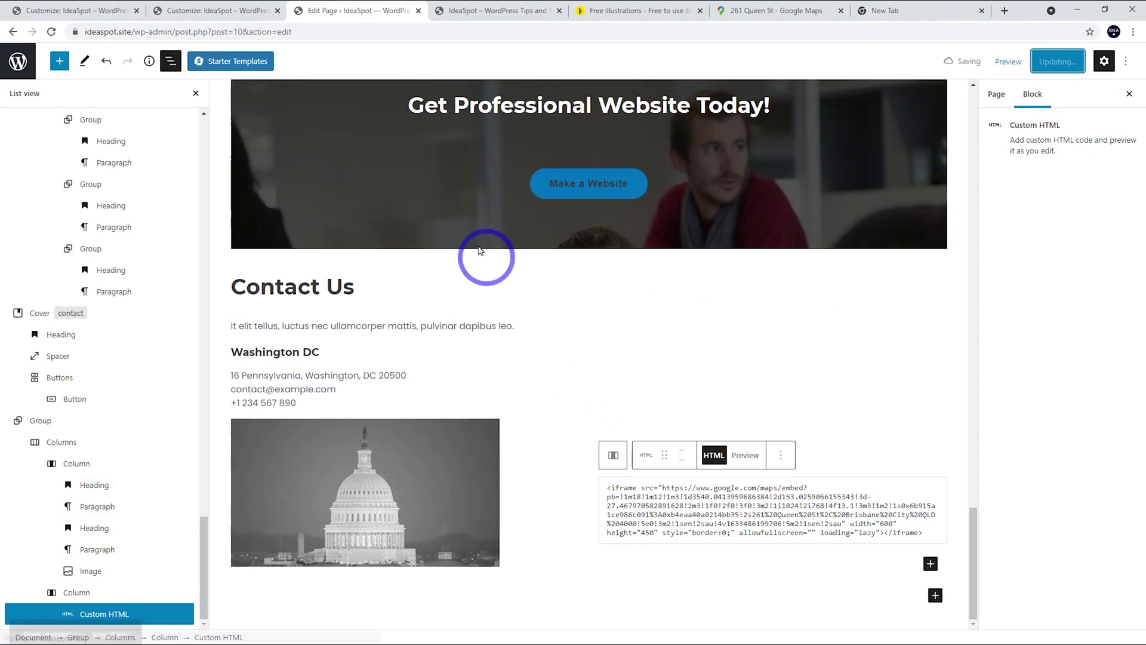
left_click(477, 7)
left_click(52, 32)
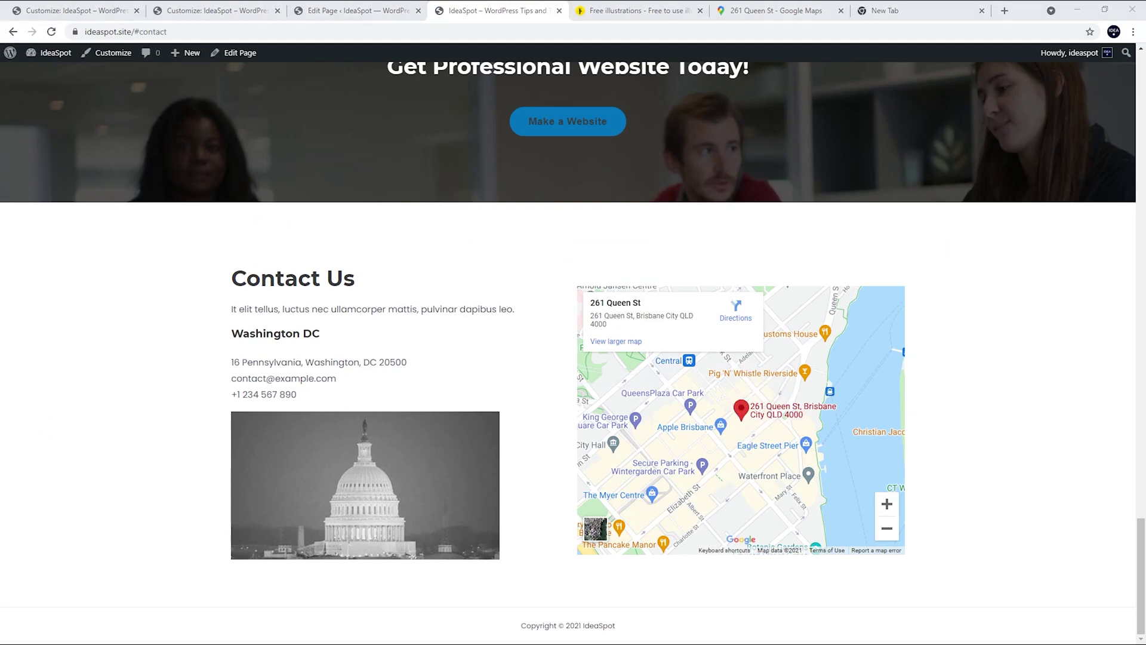
Step: In the page editor, replace the Contact Us section's Capitol image with the opened mailbox illustration from the media library at 100% size
left_click(334, 10)
left_click(373, 474)
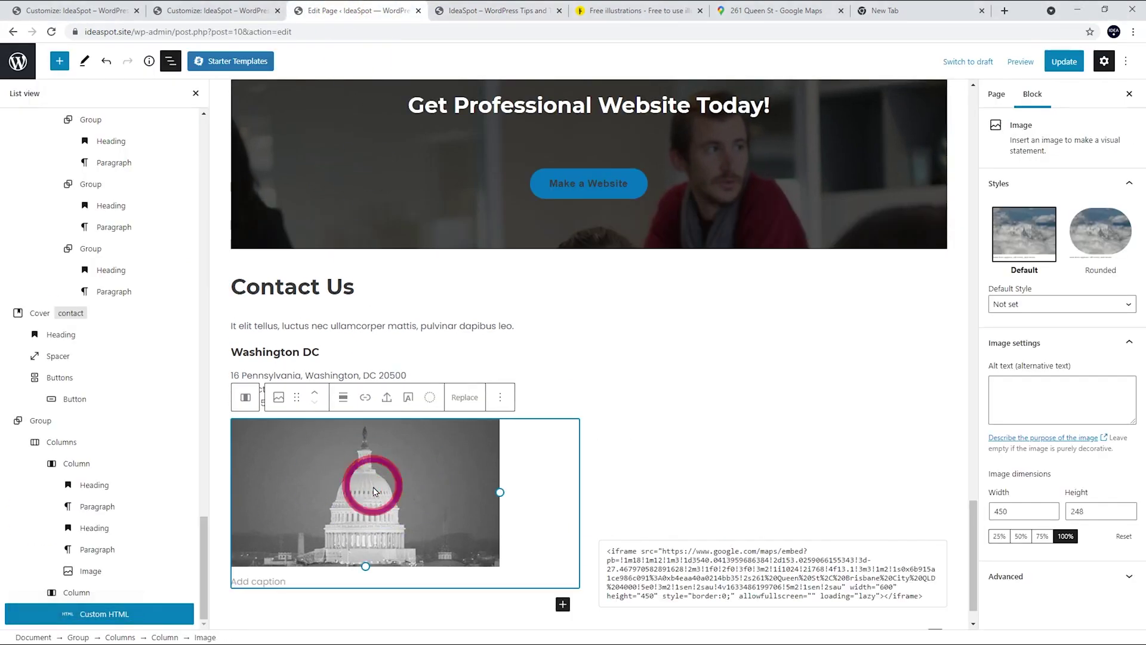
left_click(465, 399)
left_click(474, 445)
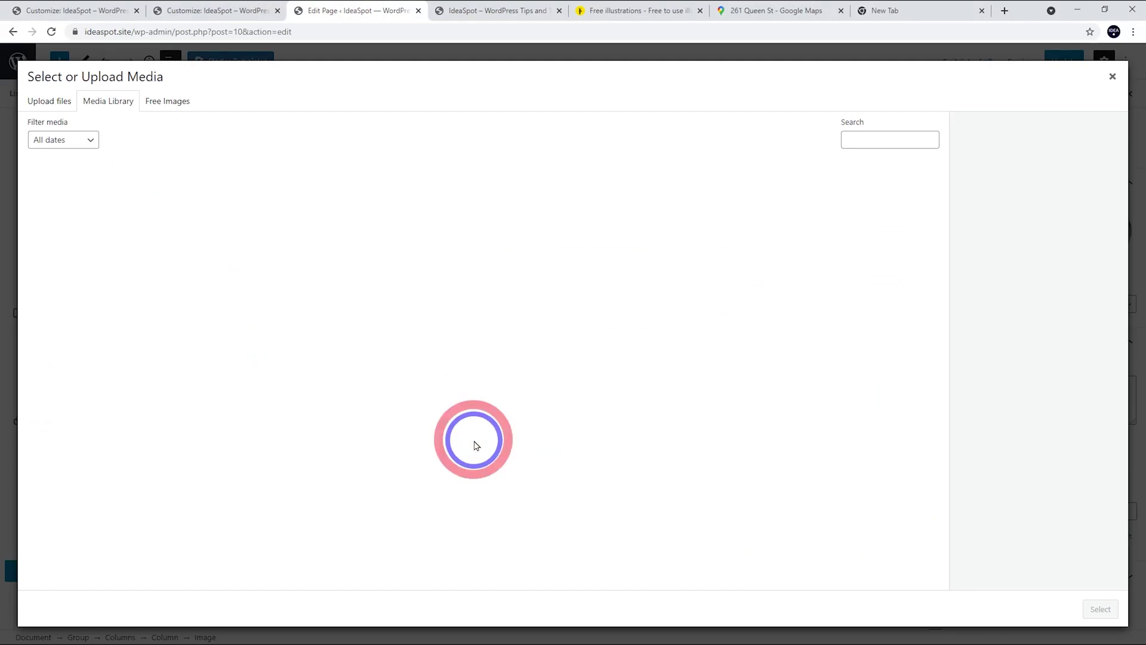
left_click(816, 311)
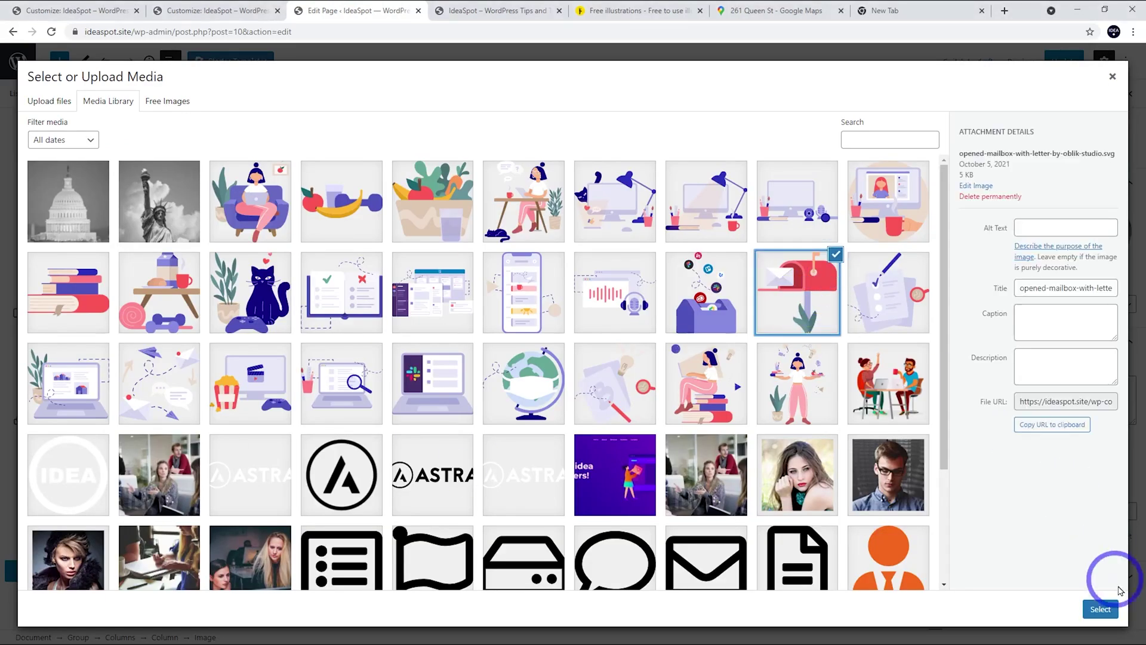
left_click(1101, 608)
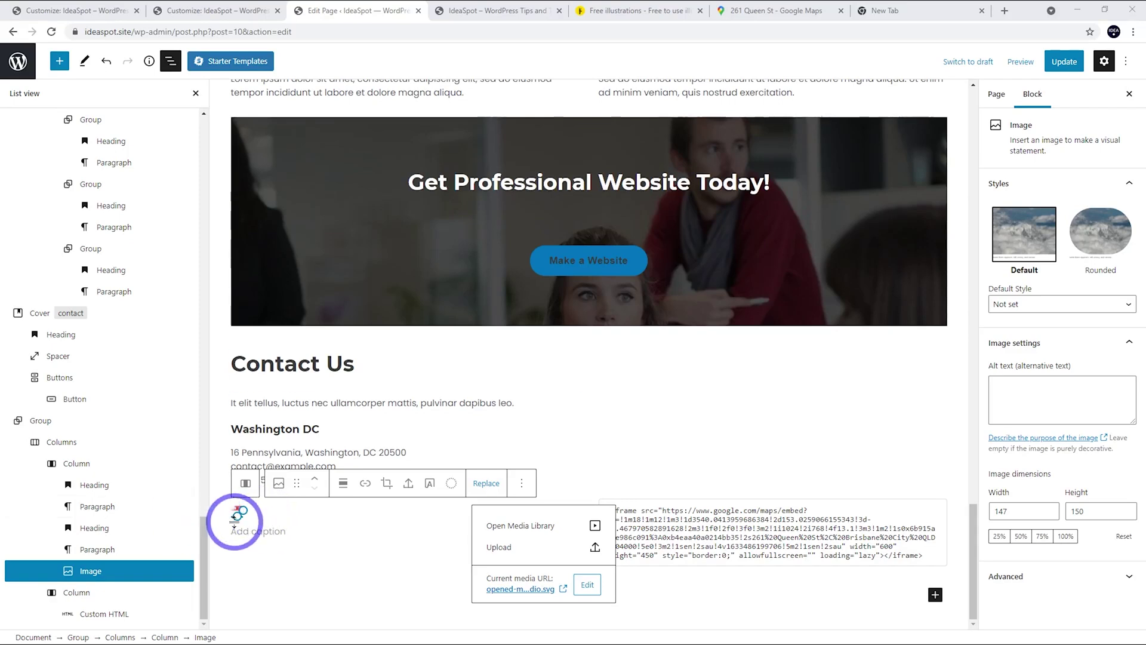
left_click(1064, 537)
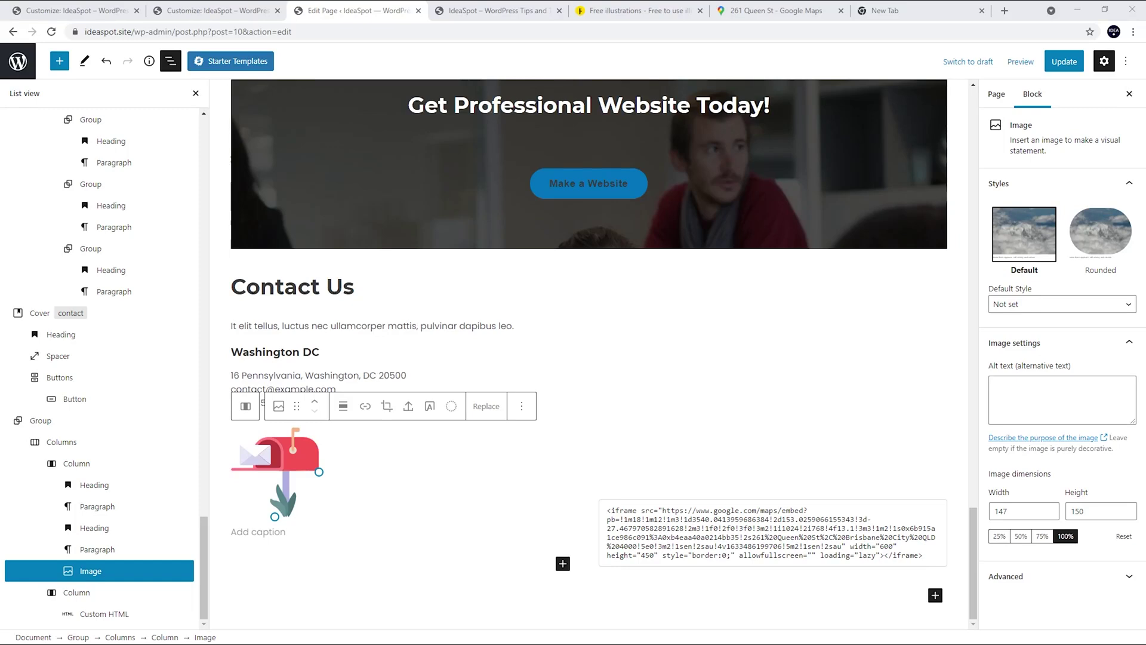
Step: Update the page, reload the site and follow the hero's Make a Website button to check the new Contact Us image
left_click(1068, 64)
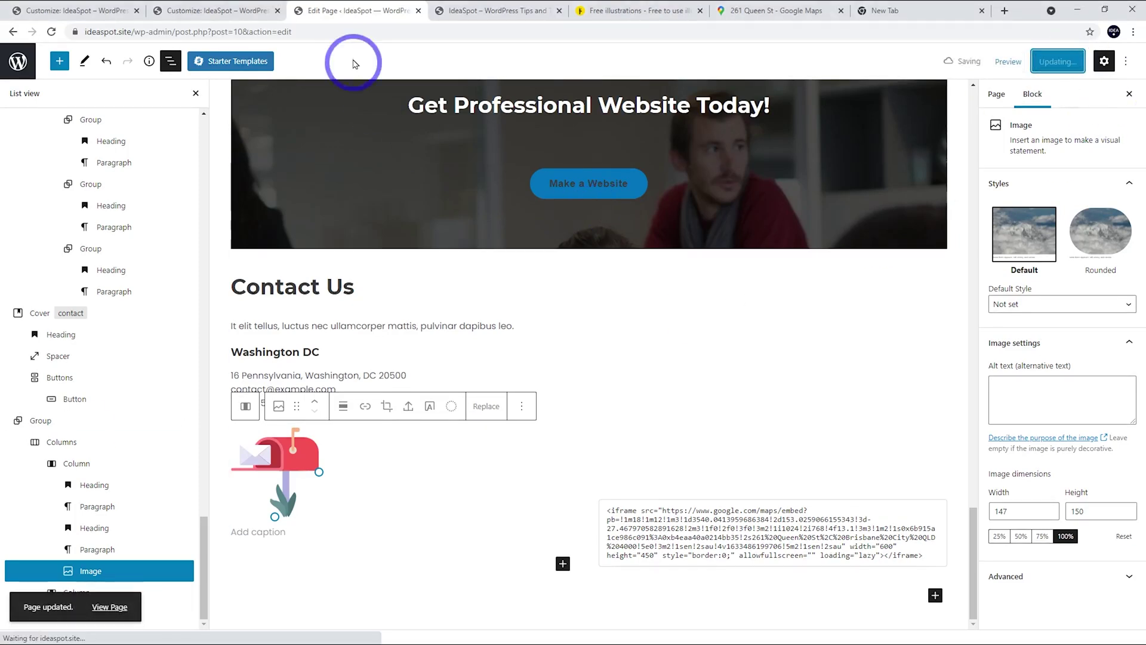
left_click(486, 10)
left_click(52, 32)
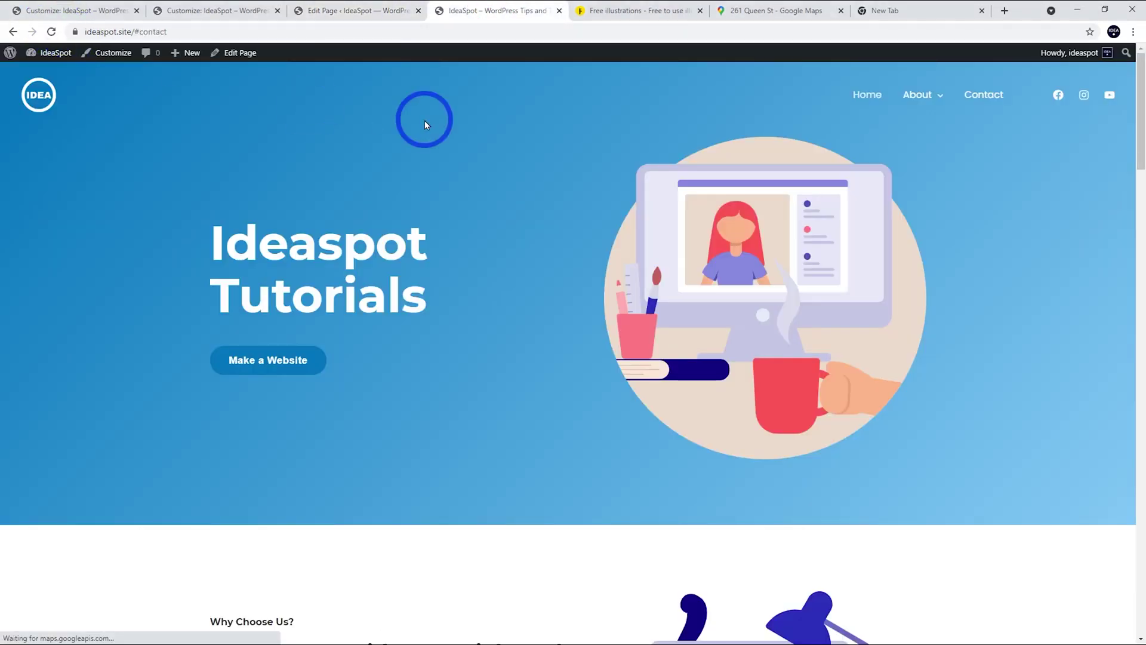
left_click(268, 357)
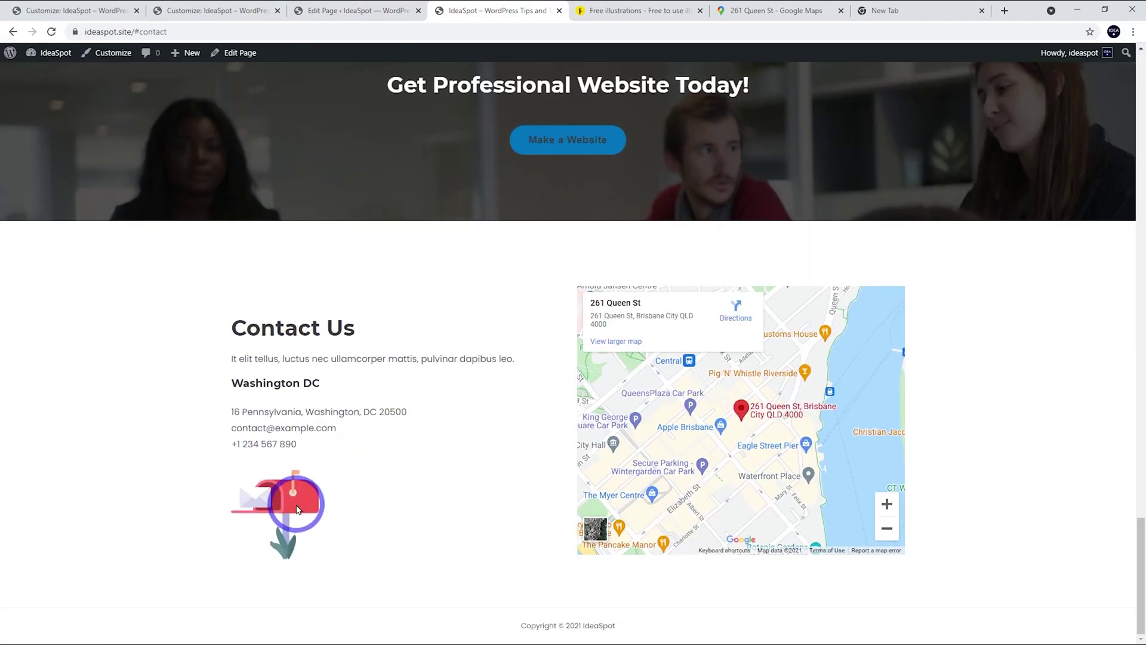
Step: Change the Washington DC heading in the Contact Us section to Brisbane in the page editor
left_click(313, 12)
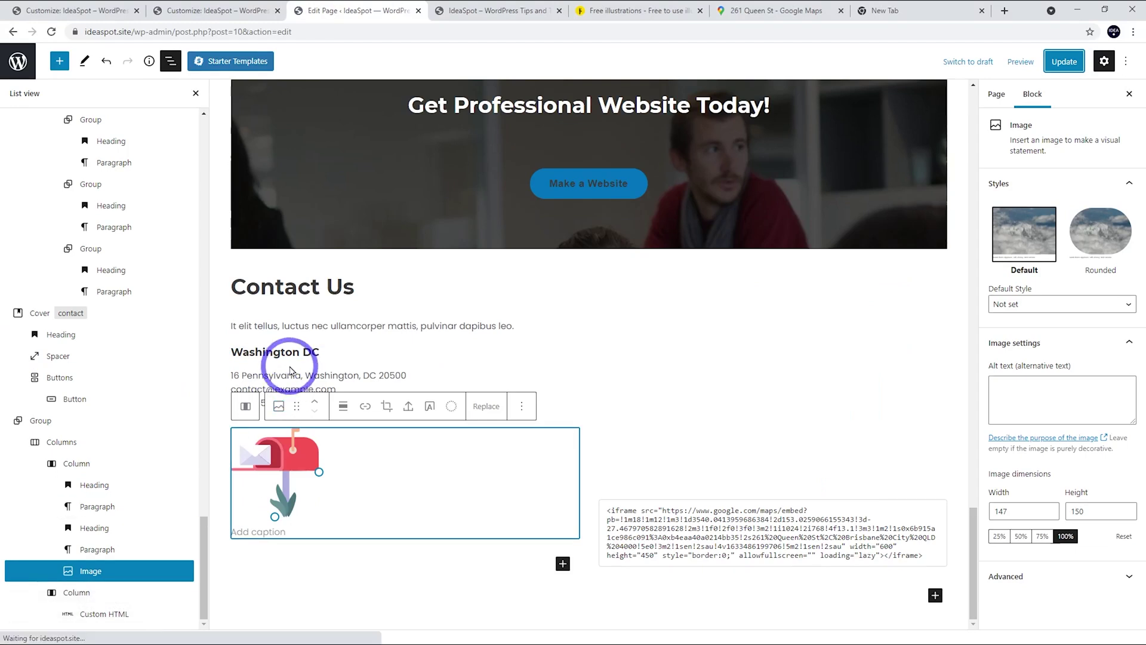
left_click(286, 348)
left_click_drag(318, 366, 239, 370)
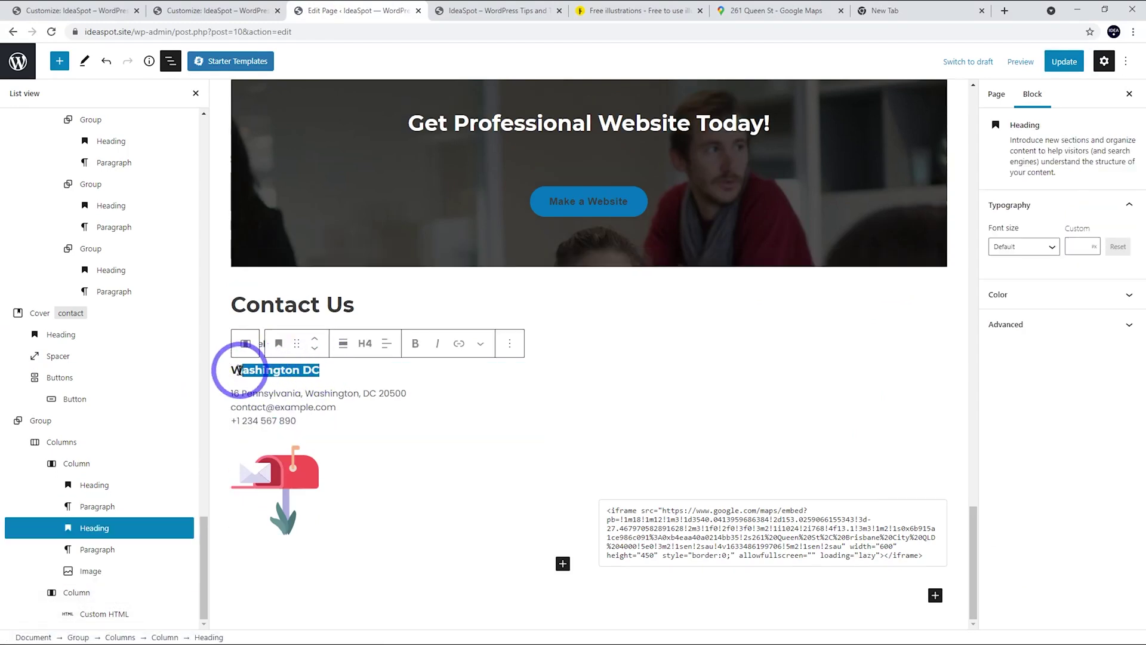
type("Brisbane")
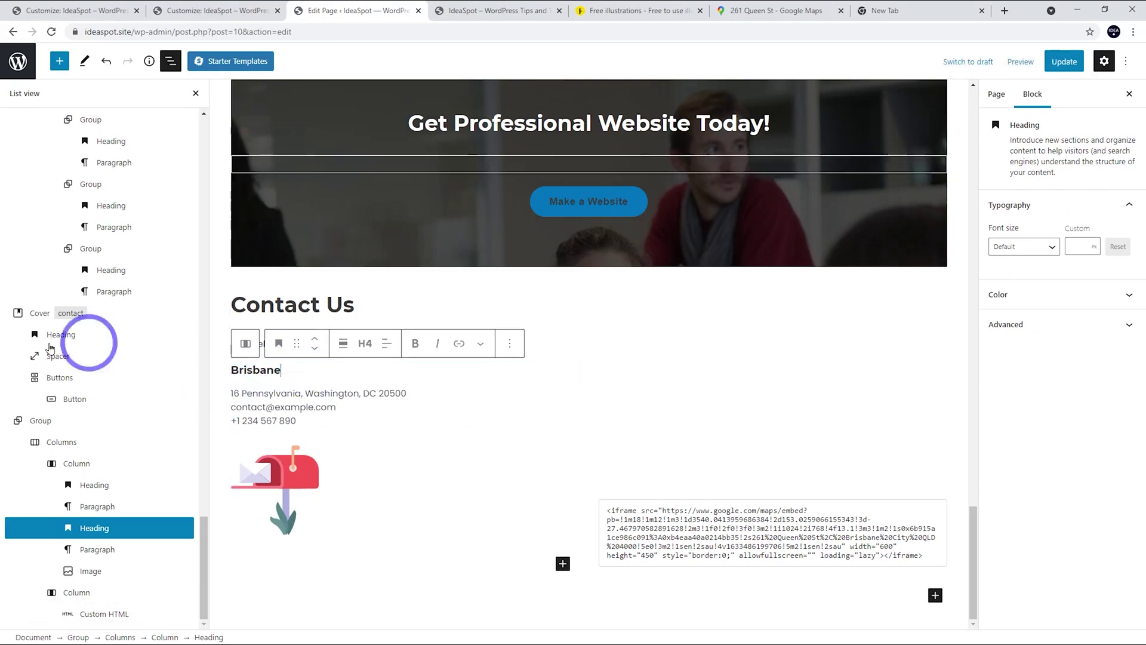
Step: Set the HTML anchor of the Group block that holds the Contact Us section to contact
left_click(91, 571)
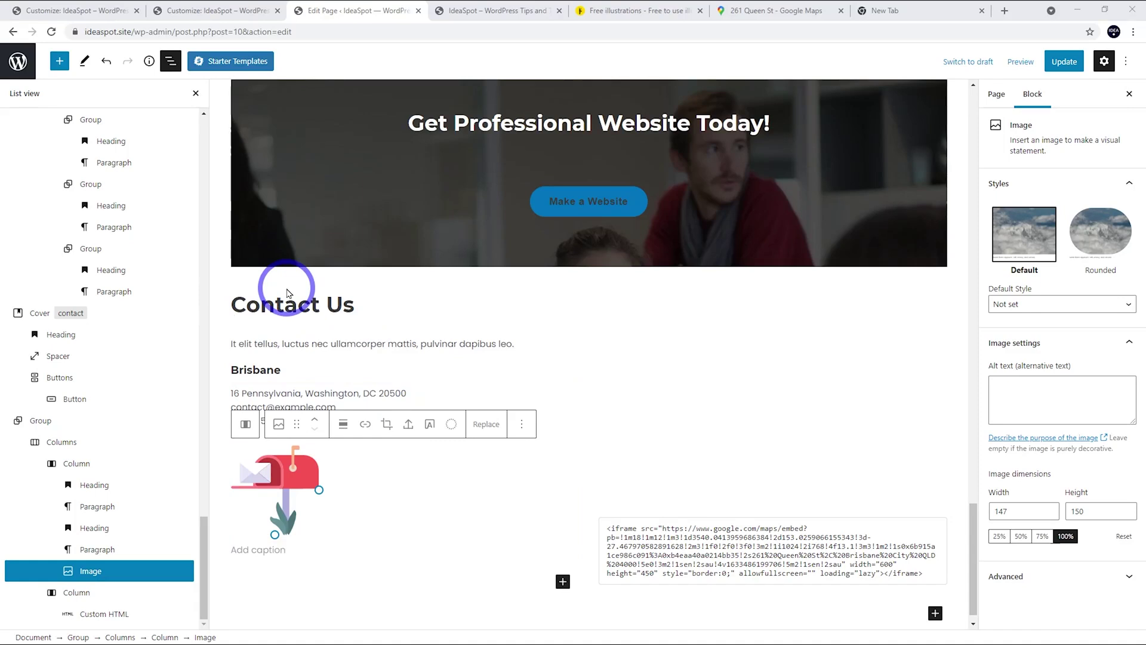
left_click(51, 420)
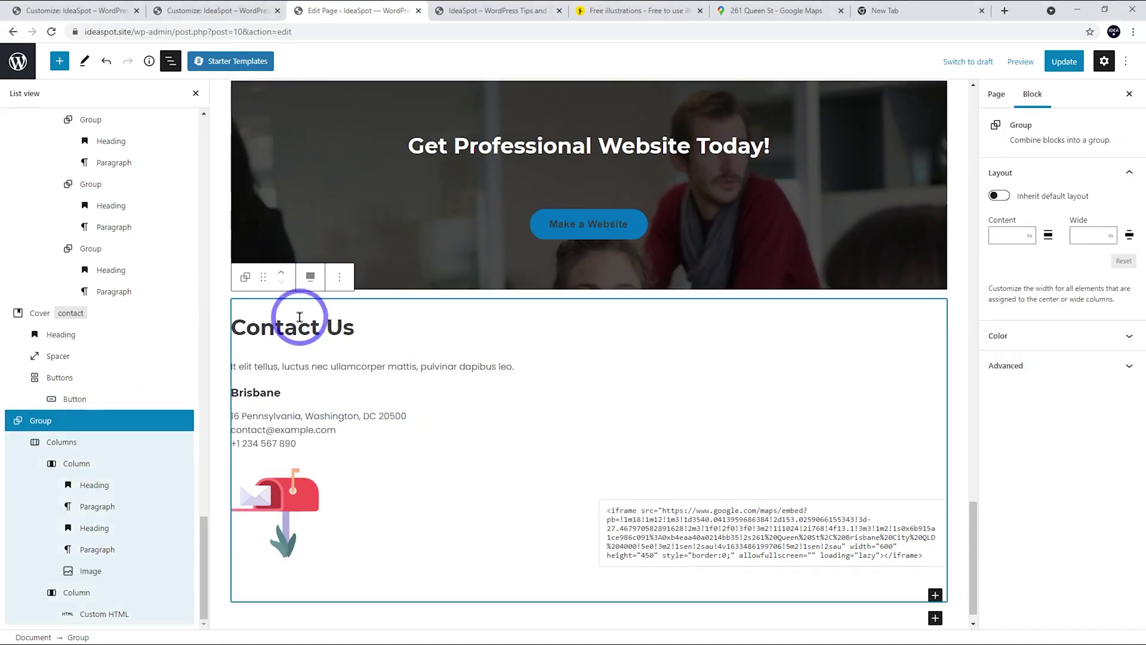
left_click(1043, 371)
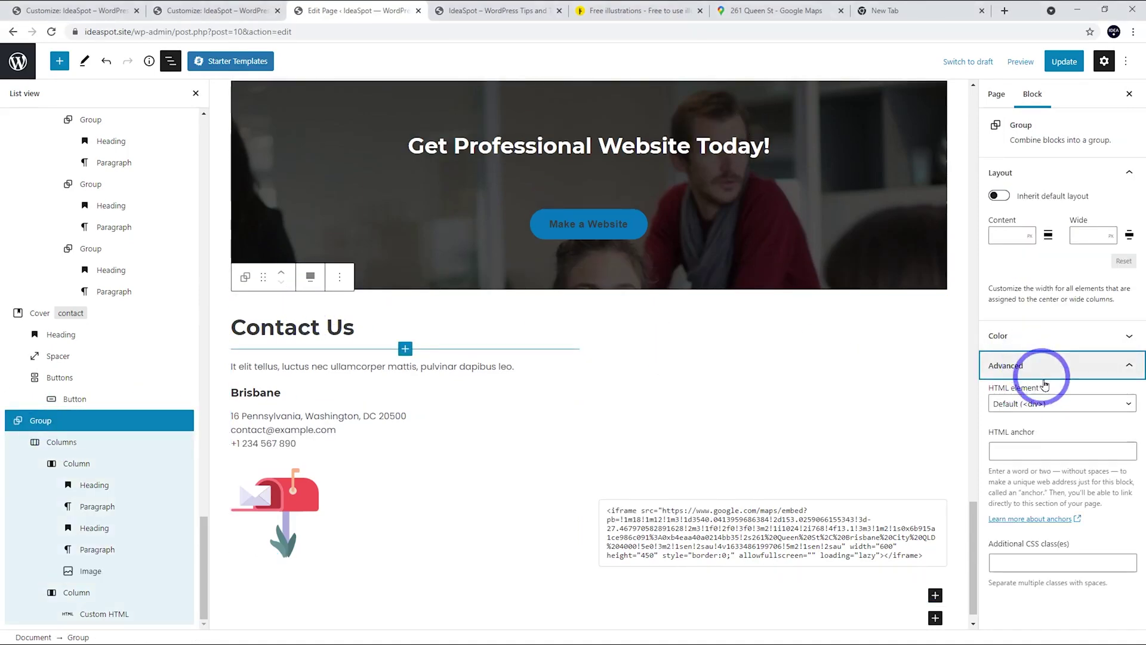
left_click(1020, 452)
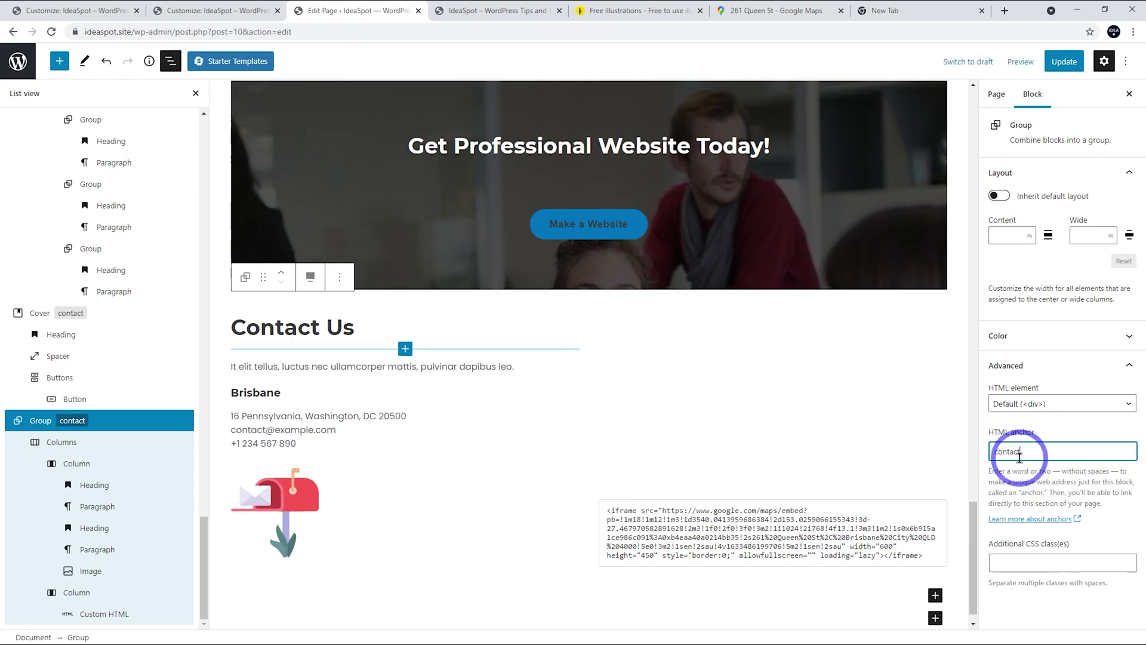
Step: Update the page, reload the site and test the hero's Make a Website and the About Us Know More buttons
left_click(1063, 62)
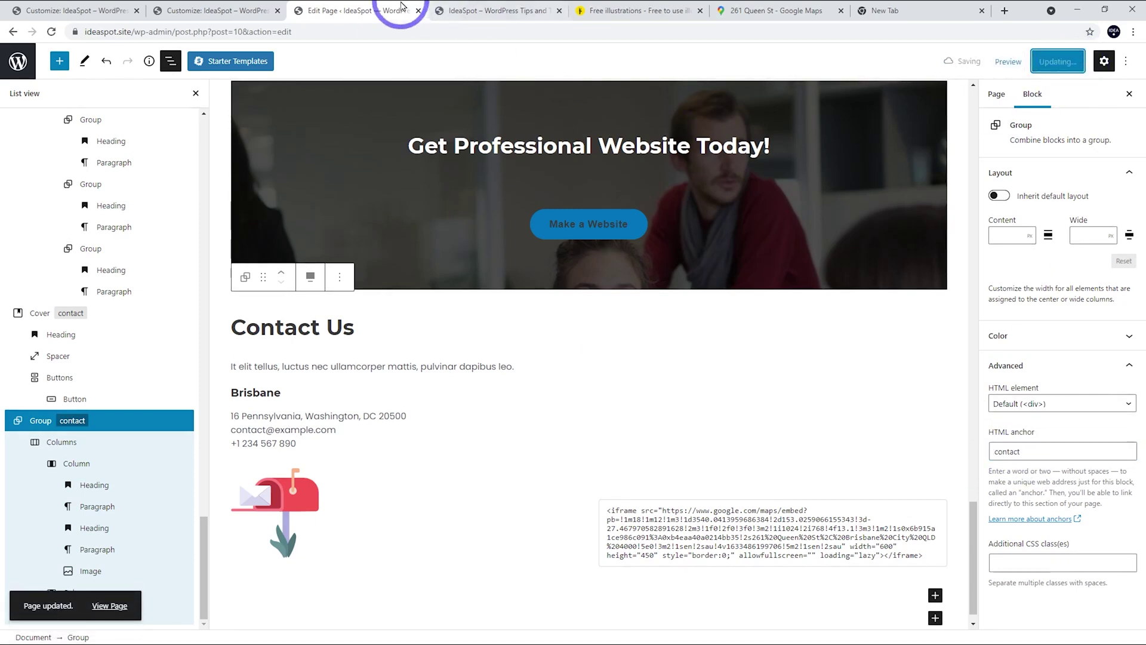
left_click(453, 10)
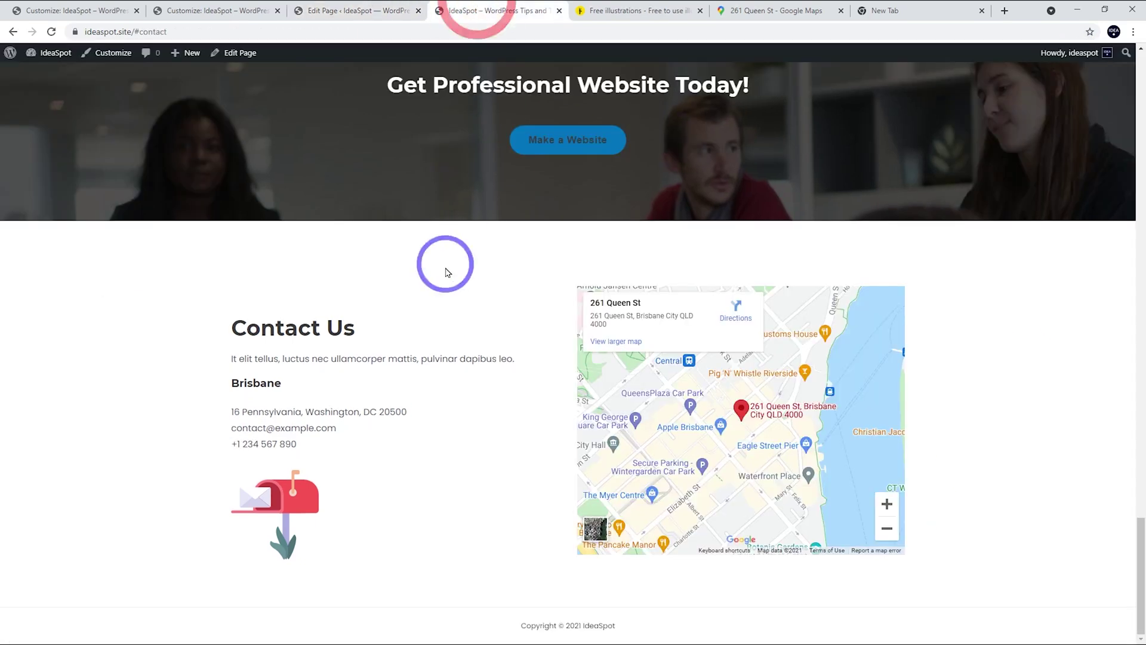
left_click(49, 37)
left_click_drag(1140, 525, 1140, 63)
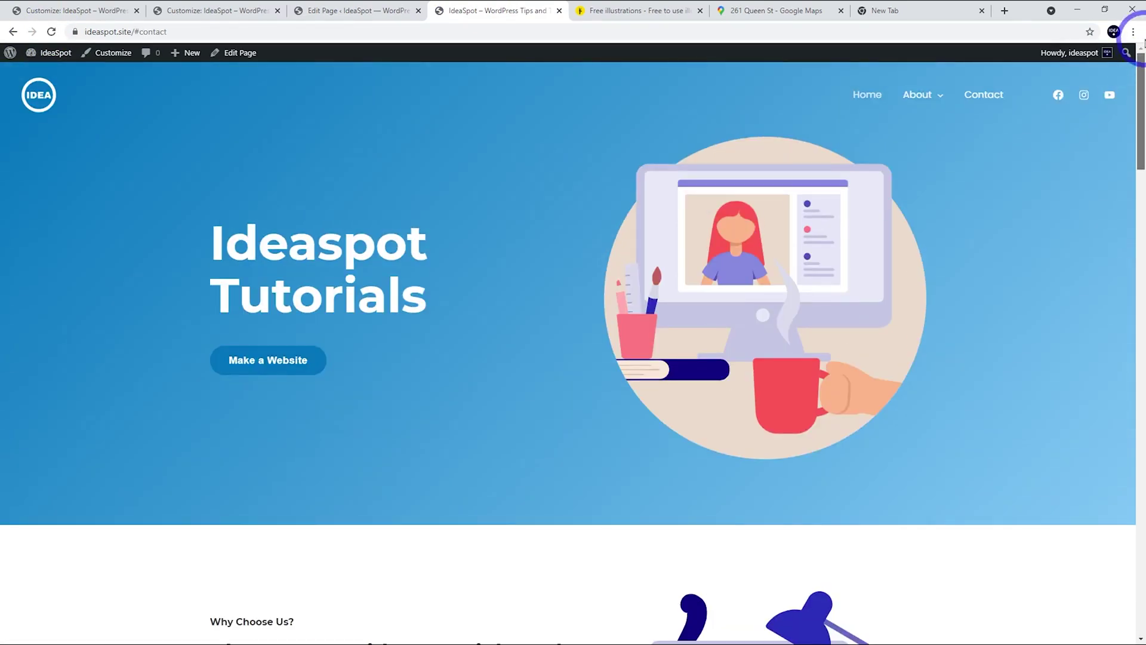
left_click(262, 364)
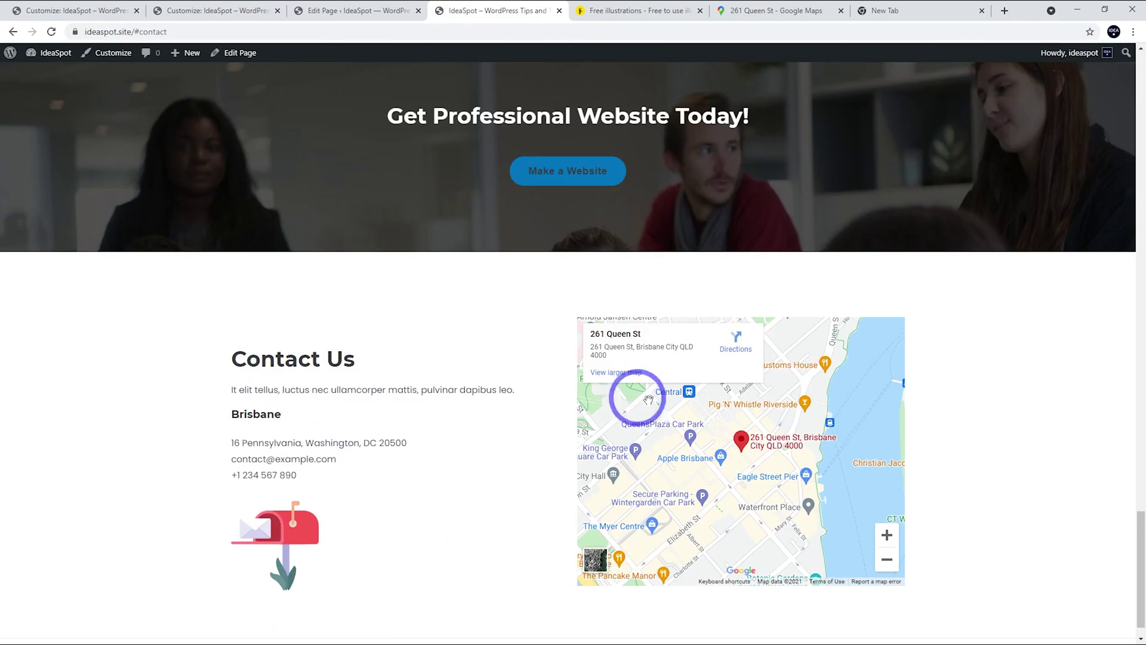
left_click_drag(1139, 532, 1138, 220)
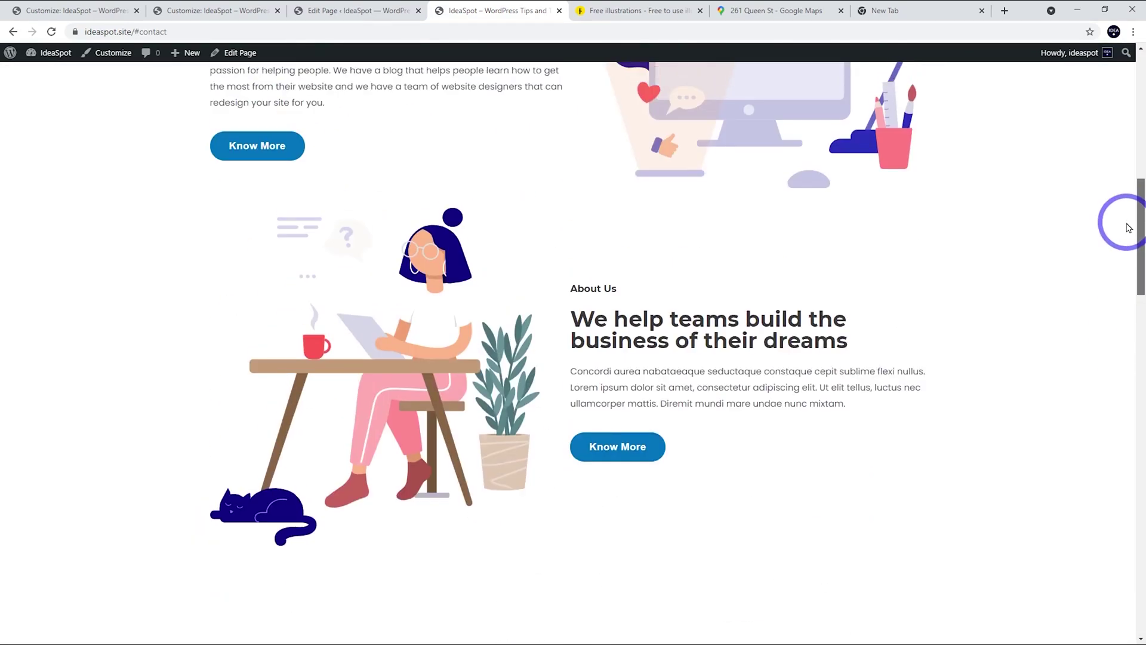
left_click(608, 451)
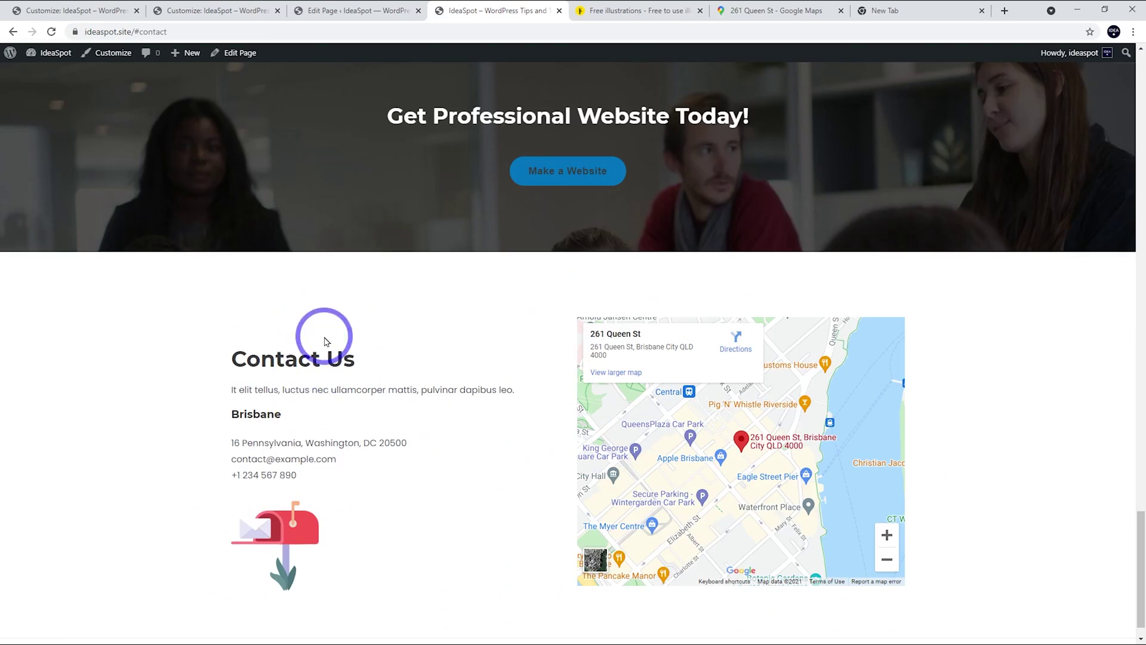
Step: Inspect the HTML anchor of the Get Professional Website Today! cover block in the page editor
left_click(358, 11)
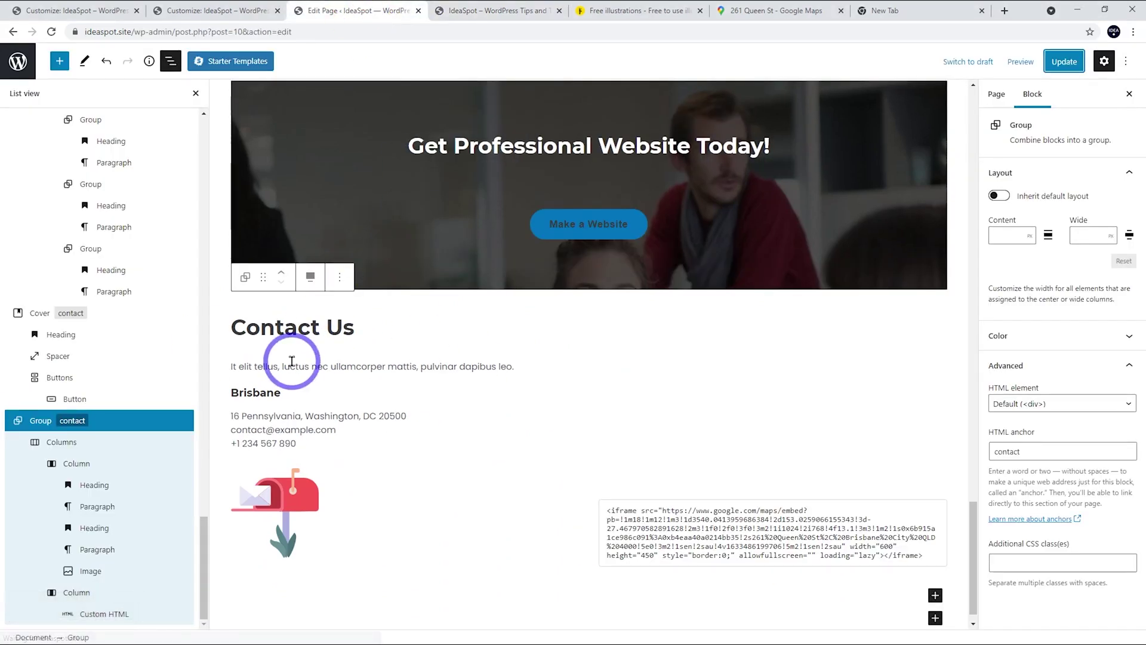
left_click(284, 327)
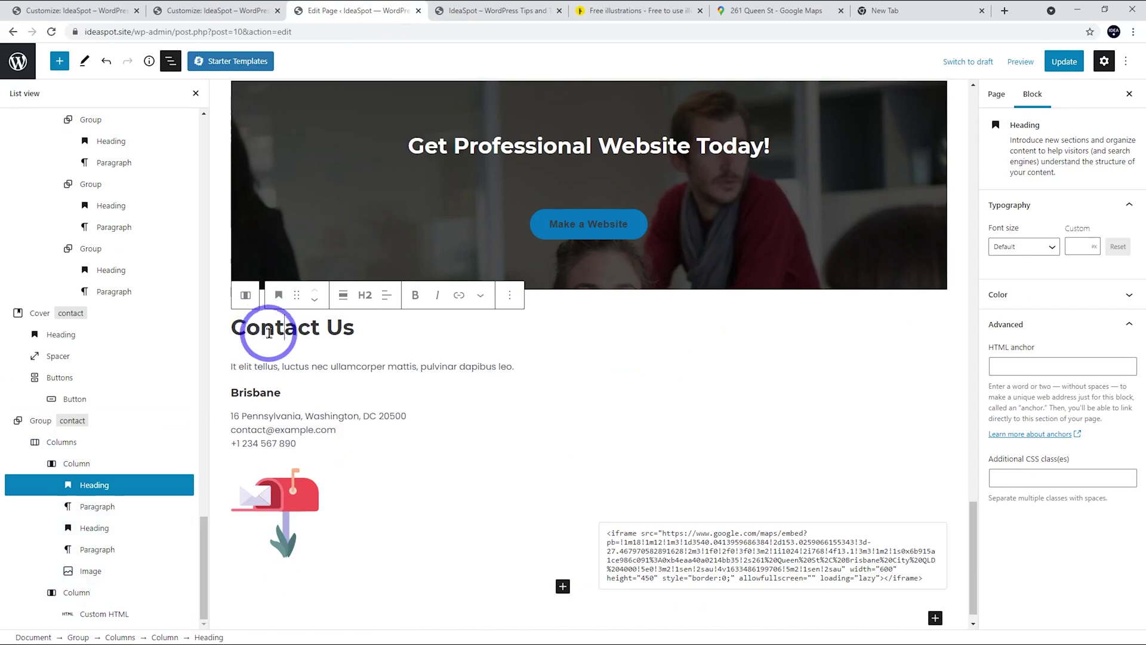
left_click(74, 320)
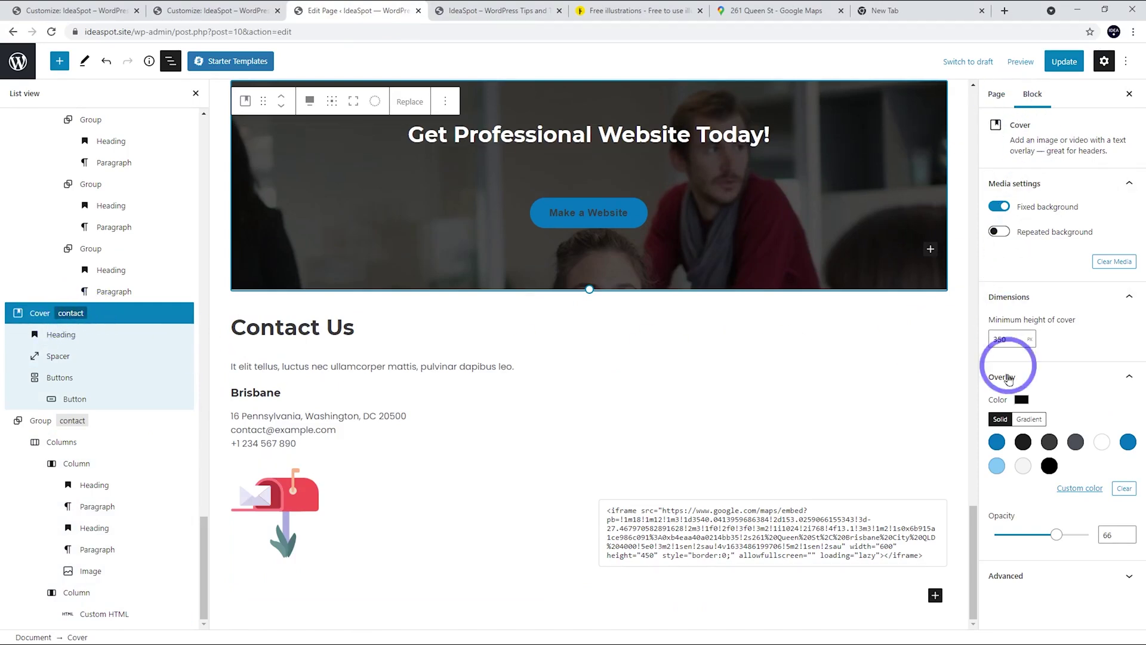
left_click(1027, 576)
left_click(997, 463)
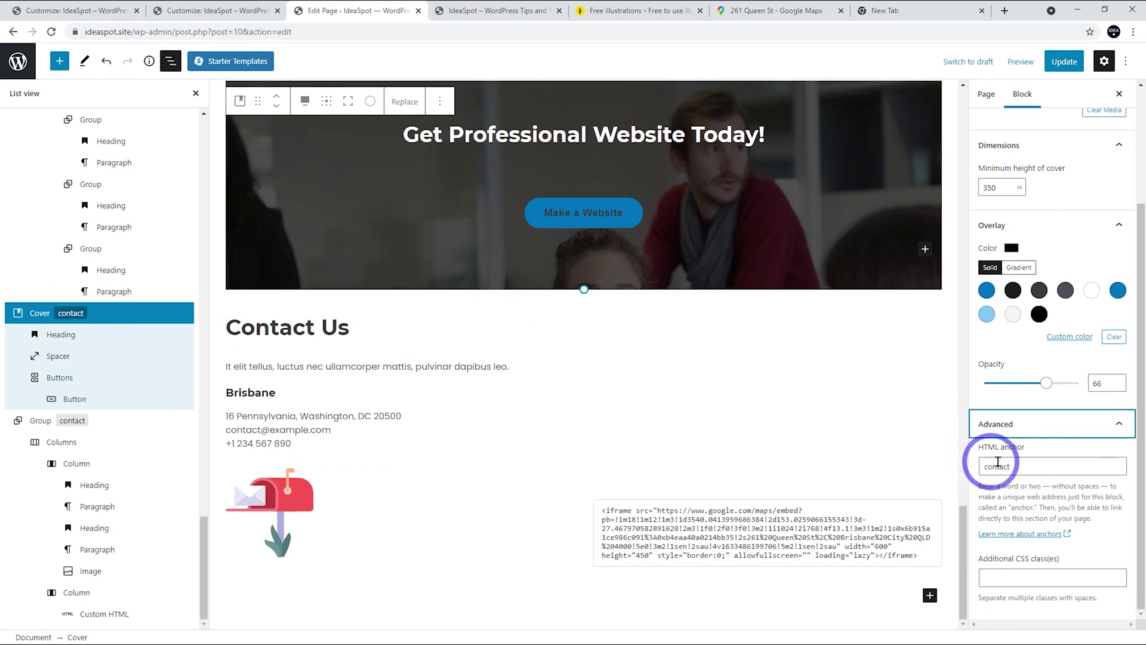
left_click(577, 213)
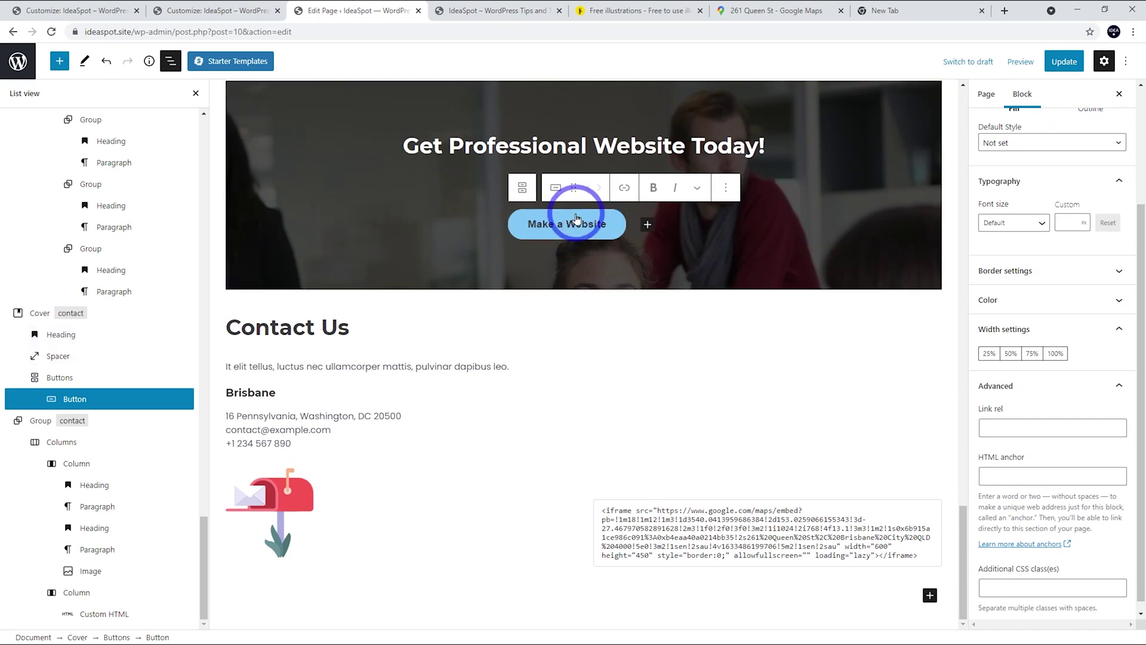
left_click(622, 190)
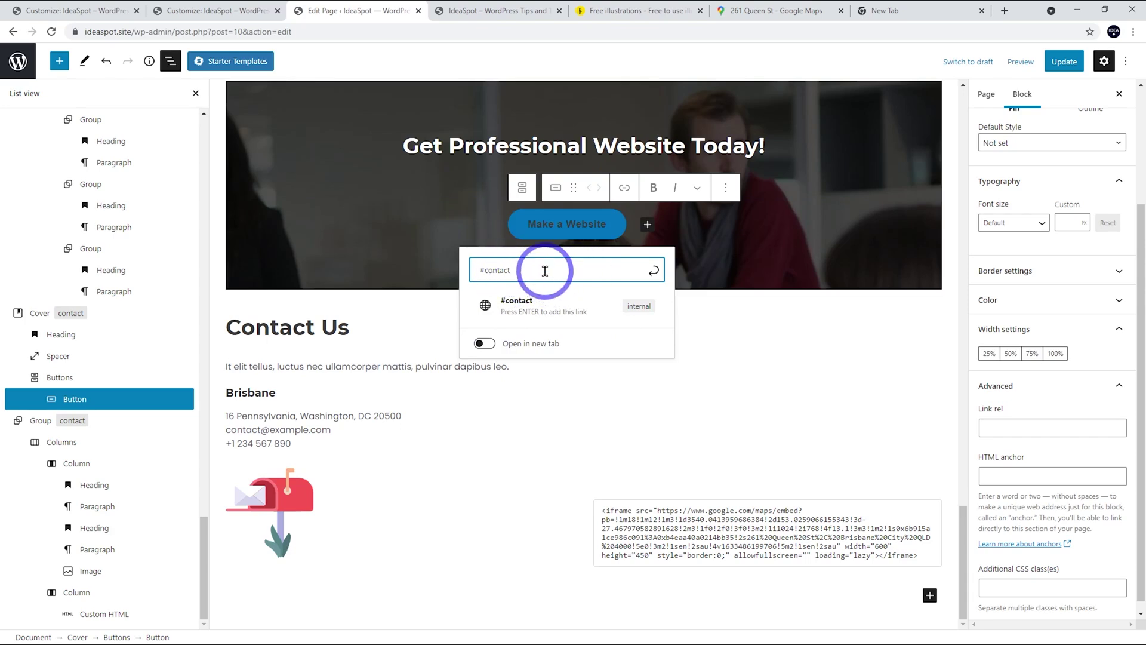
left_click(634, 10)
left_click(159, 32)
key("ctrl+c")
left_click(349, 10)
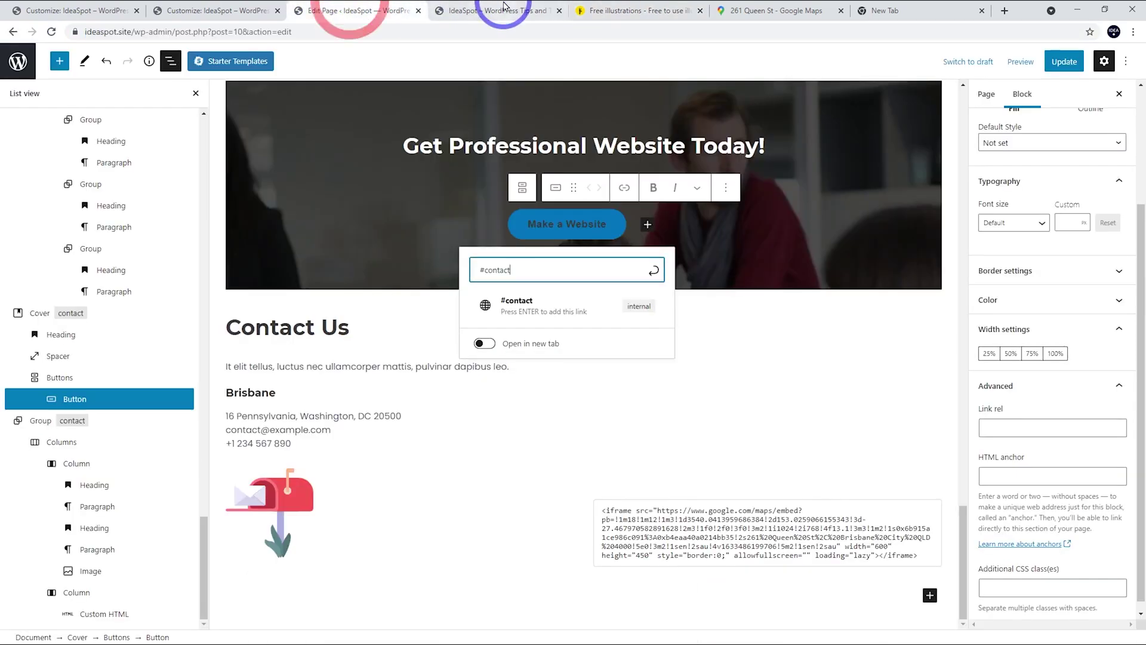
key("ctrl+a")
key("ctrl+v")
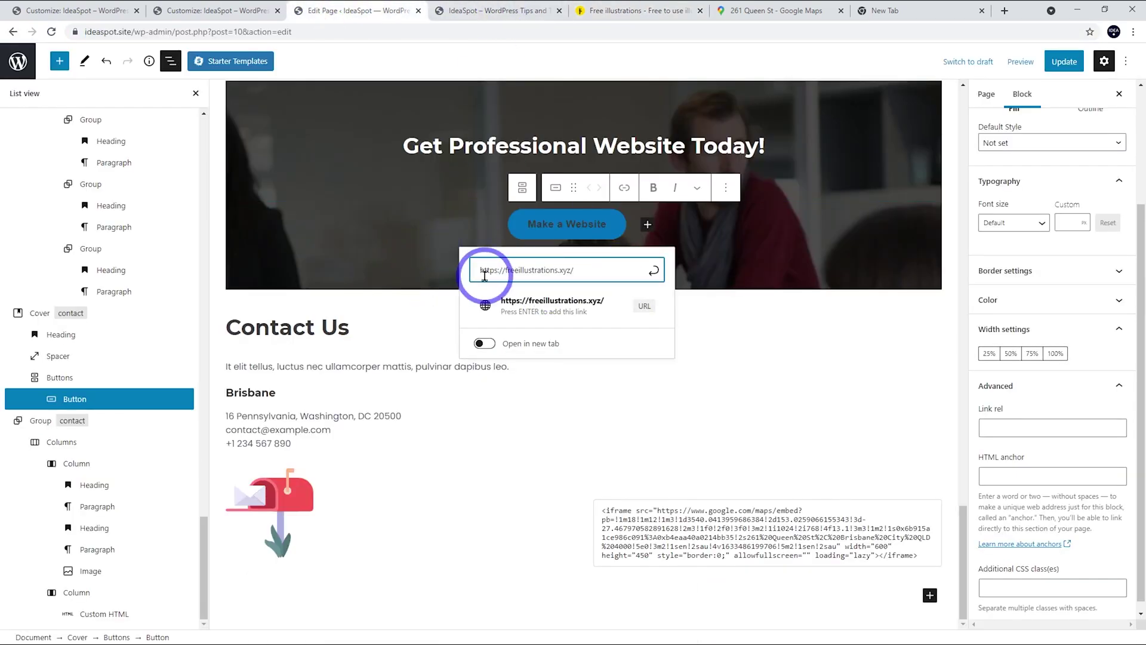
left_click(654, 270)
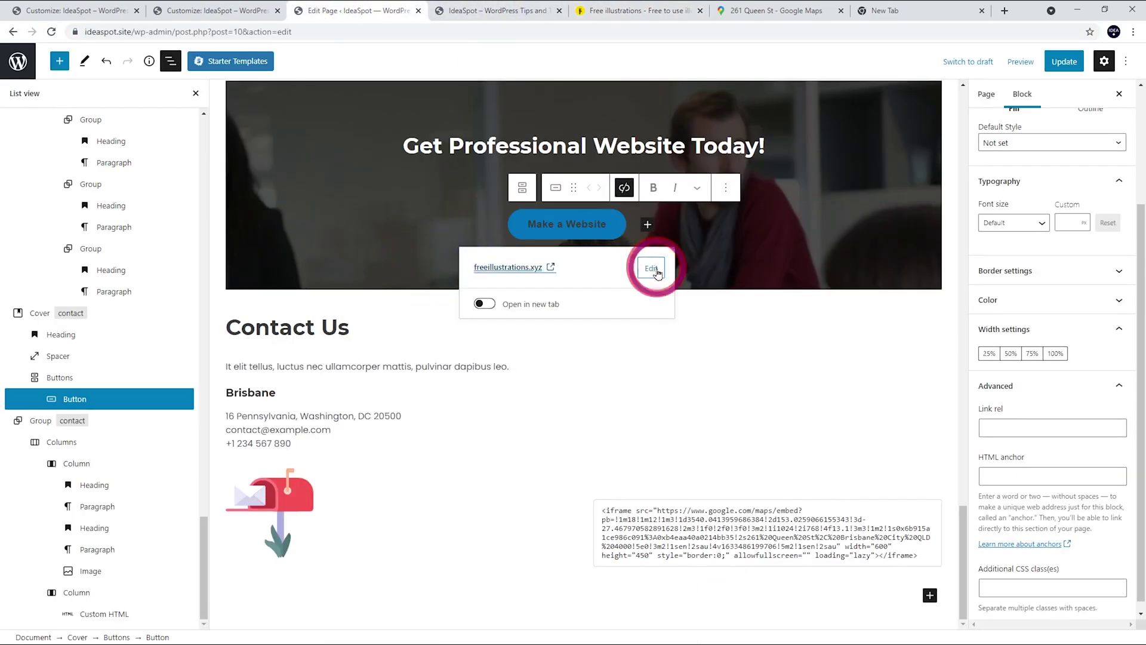
Step: Update the page, reload the site and test the link of the cover's Make a Website button
left_click(486, 10)
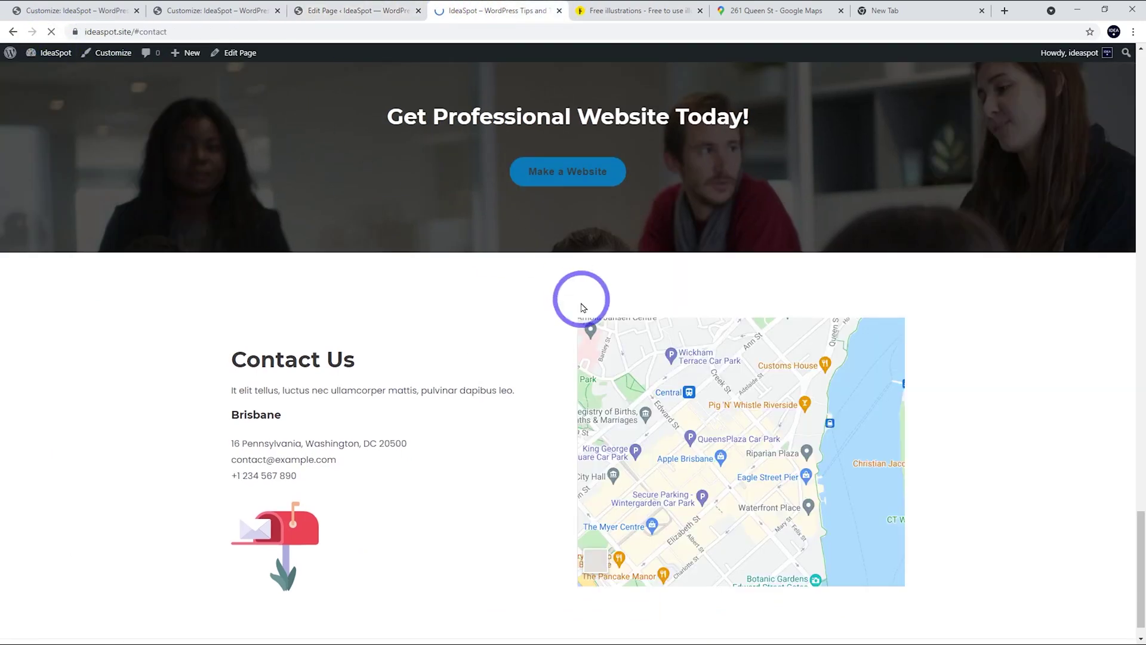
scroll(768, 392, "up", 3)
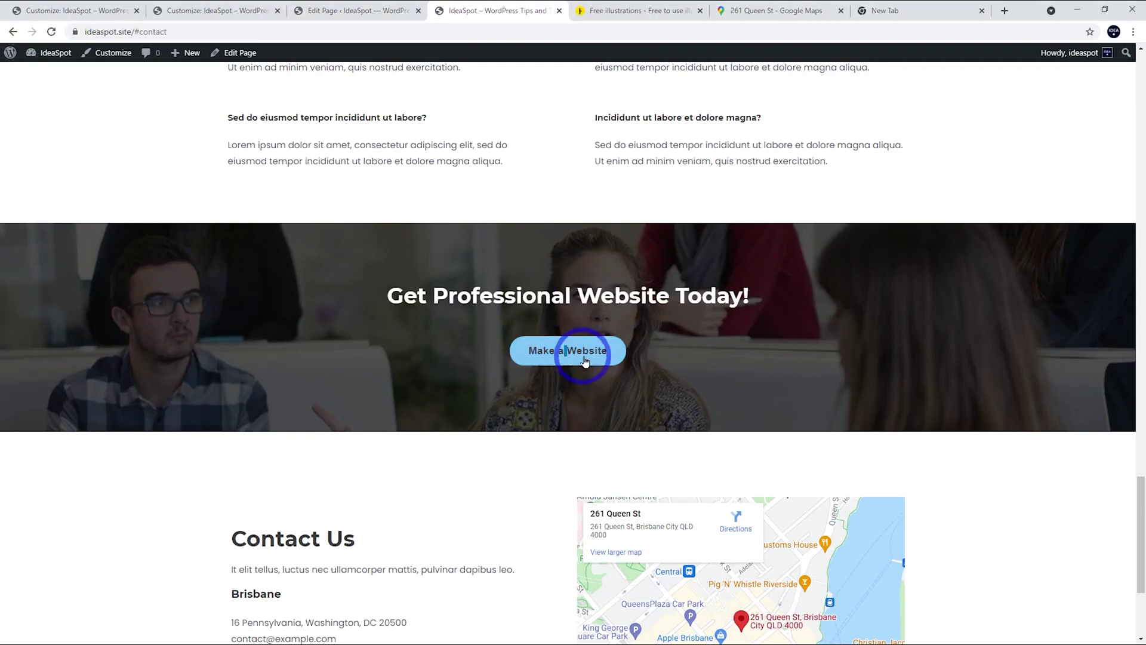
left_click(358, 11)
left_click(1057, 62)
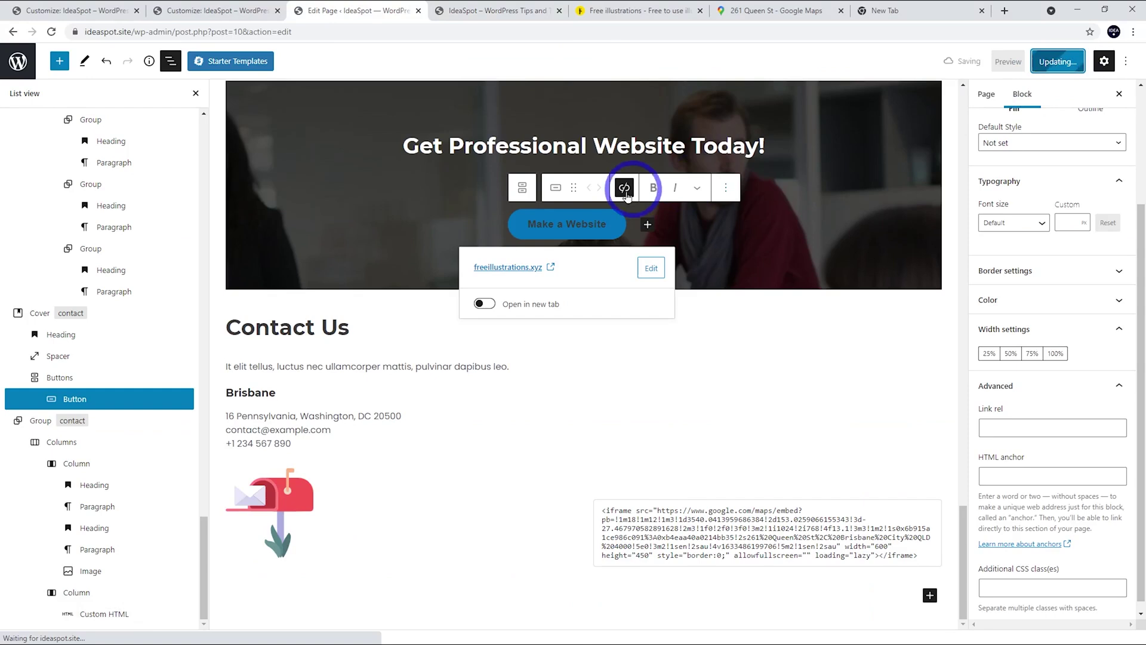
left_click(485, 11)
left_click(49, 32)
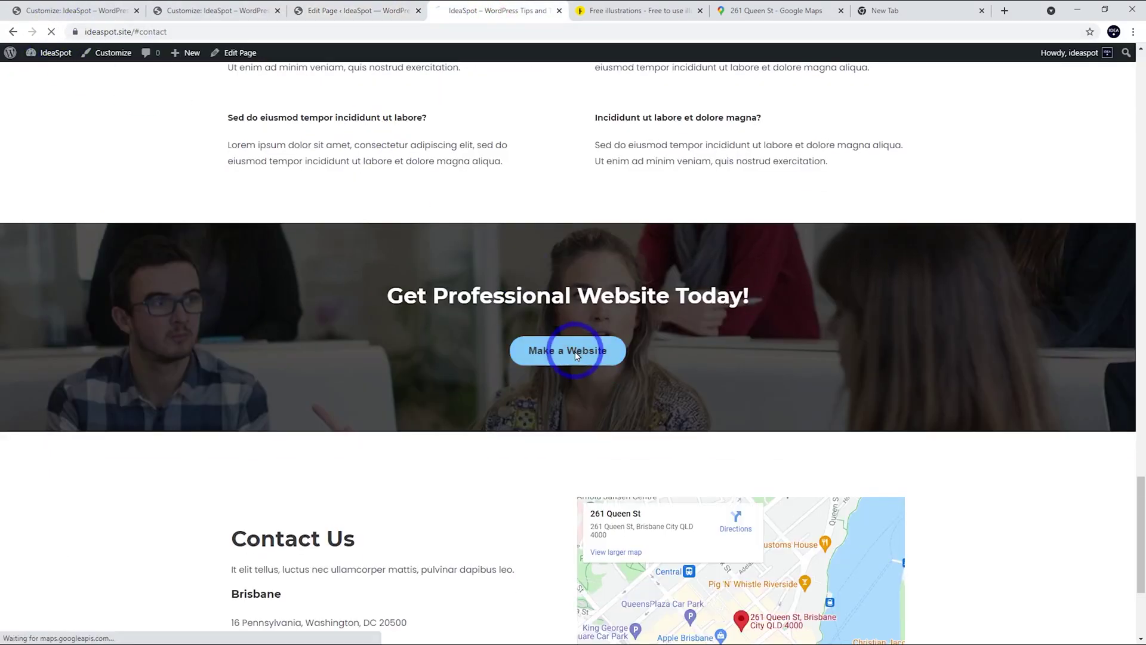
left_click(576, 354)
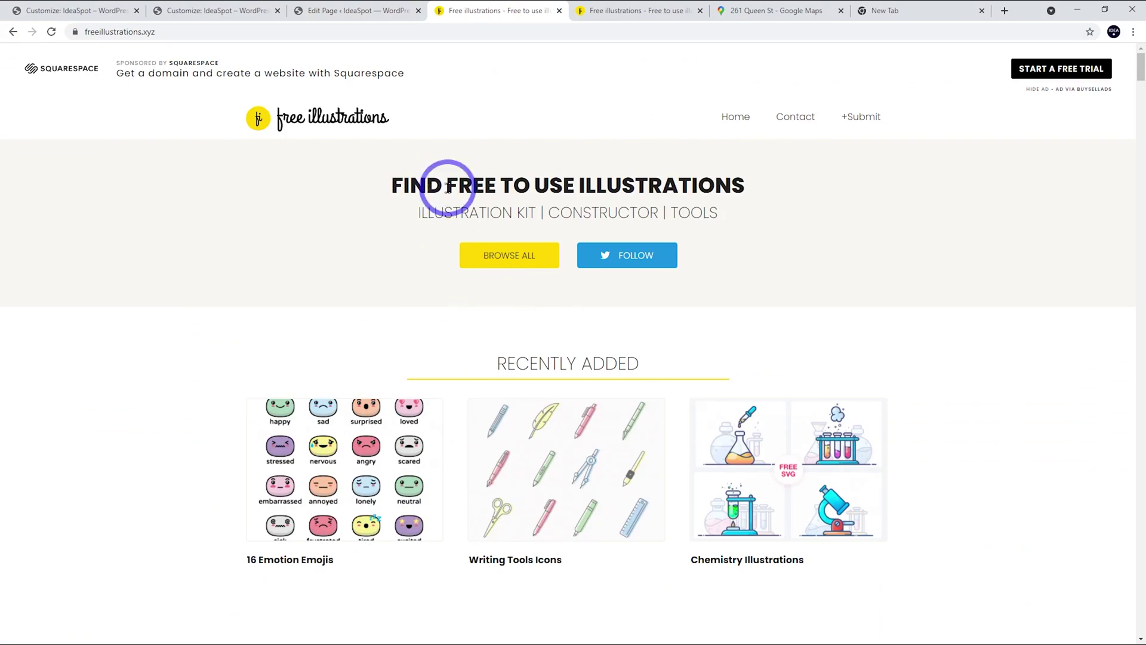
Step: Look through the Home page's sections in the page editor and browse the patterns and wireframes in the Starter Templates library
left_click(355, 10)
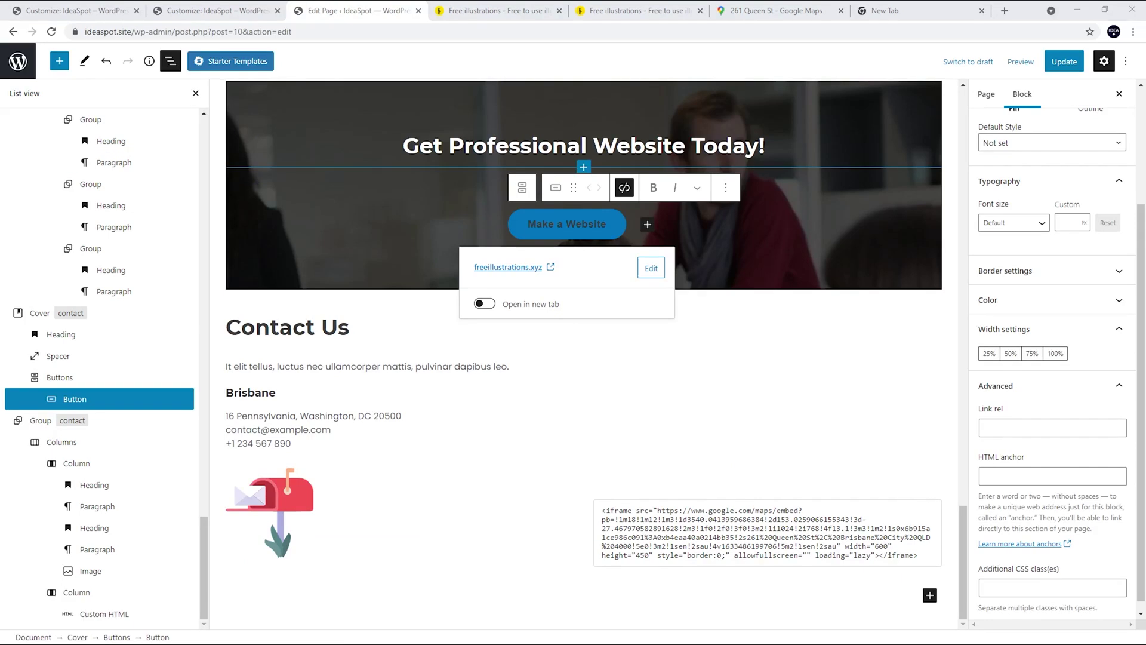
scroll(376, 462, "up", 15)
scroll(376, 466, "up", 2)
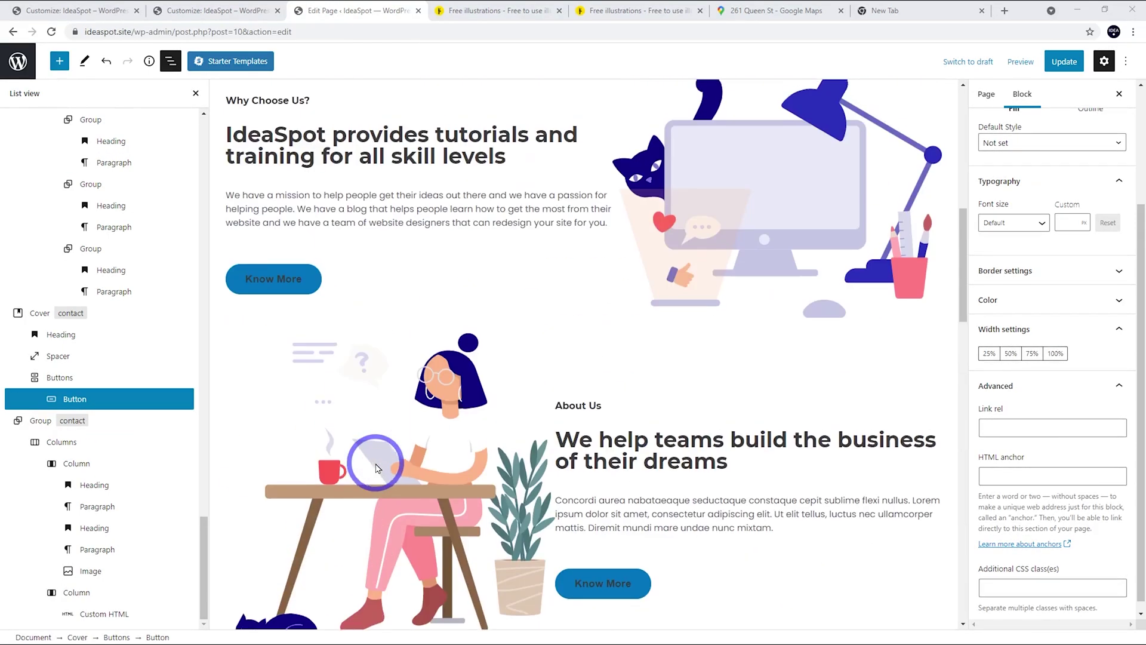
scroll(379, 463, "down", 6)
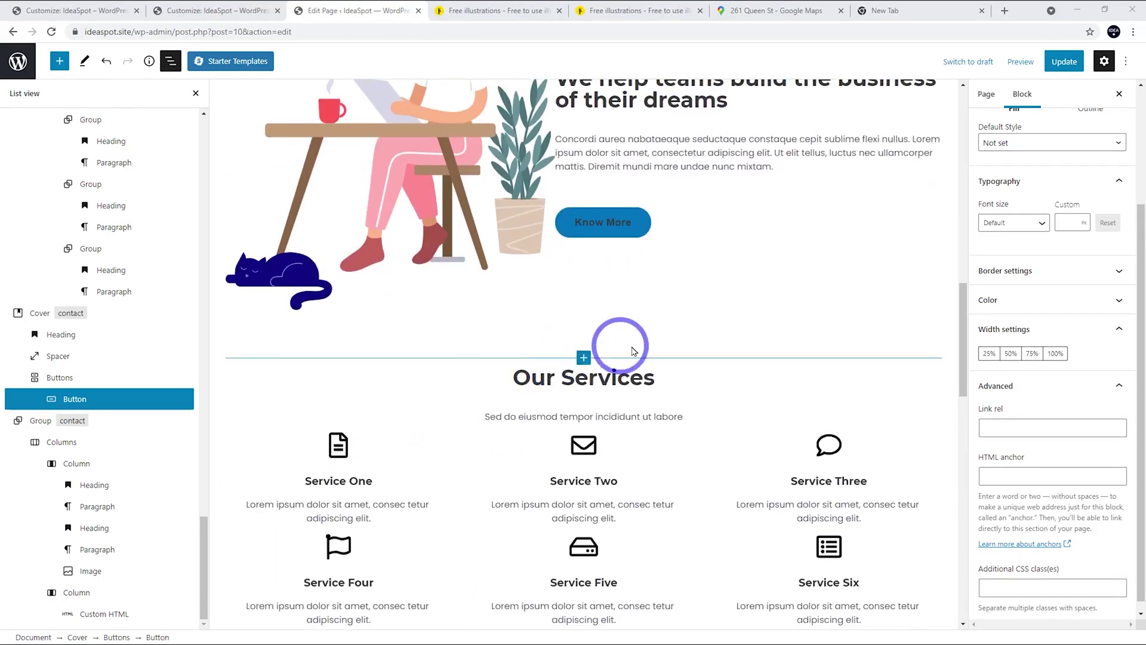
left_click(584, 358)
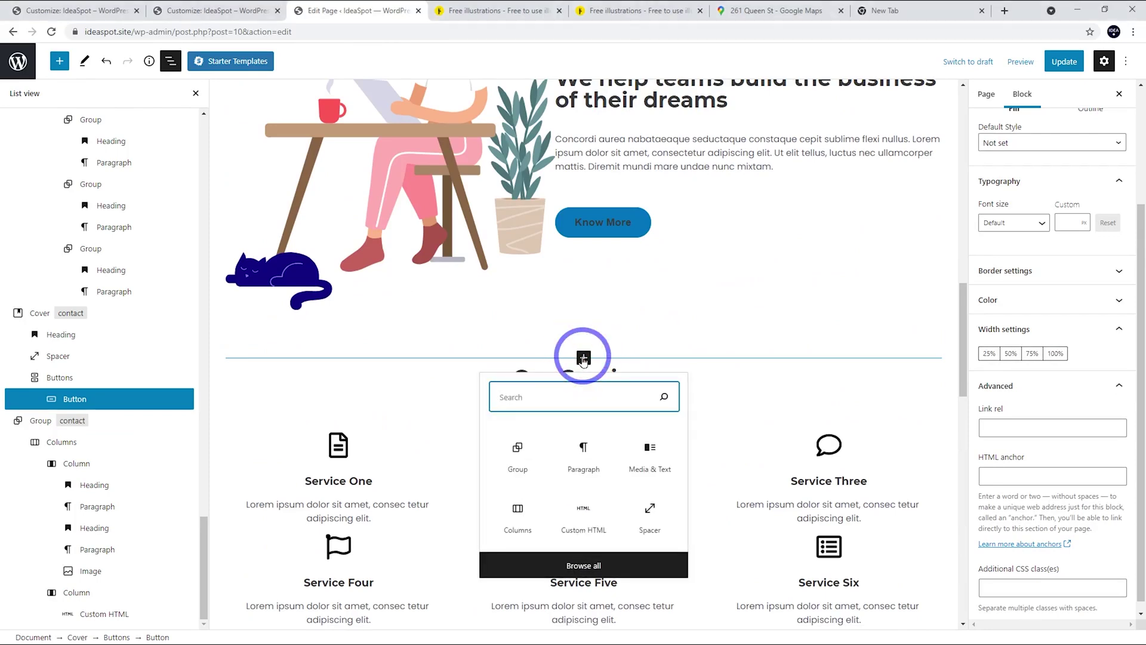
left_click(584, 358)
left_click(231, 62)
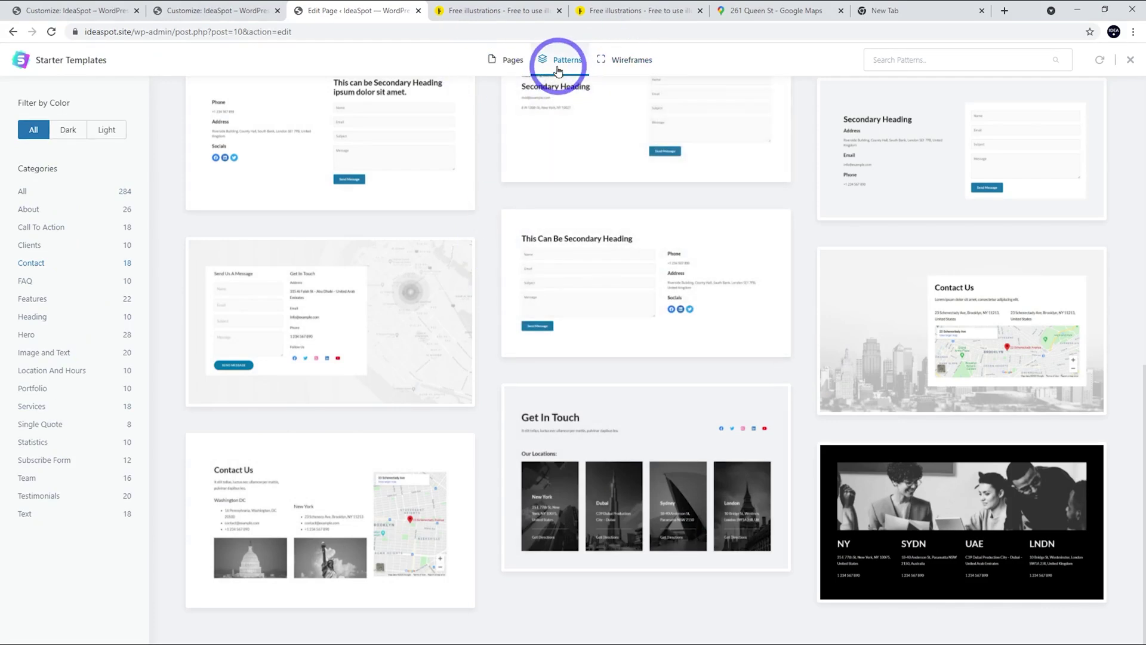
left_click(624, 59)
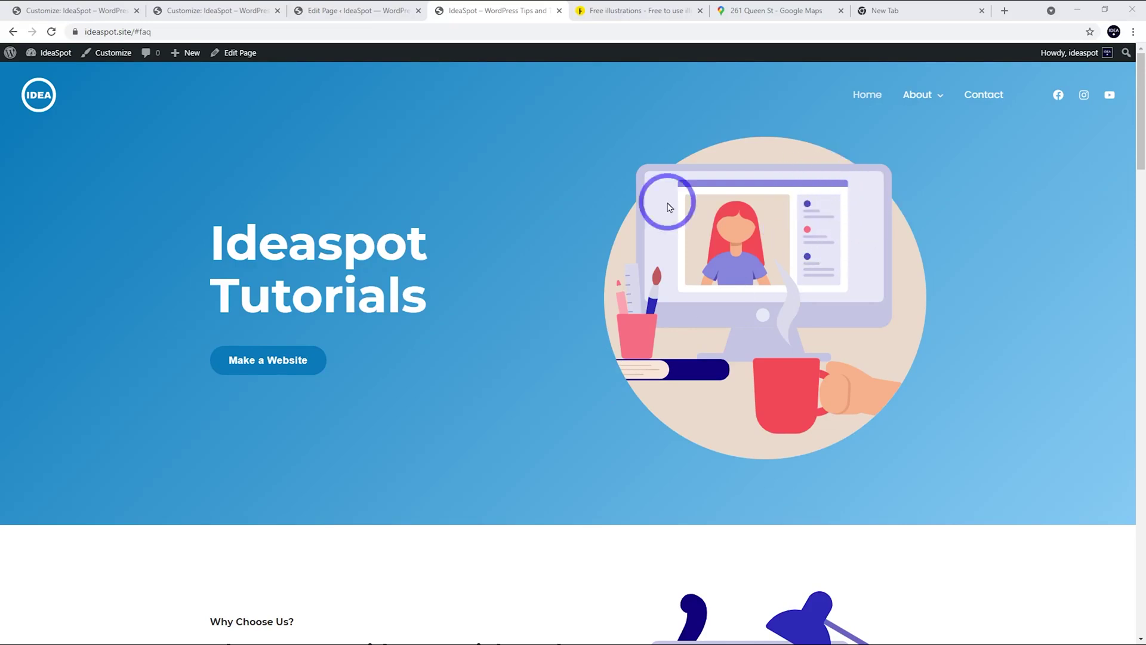
Step: Test the Contact link and the Reviews link under About in the live site's header menu
left_click(987, 96)
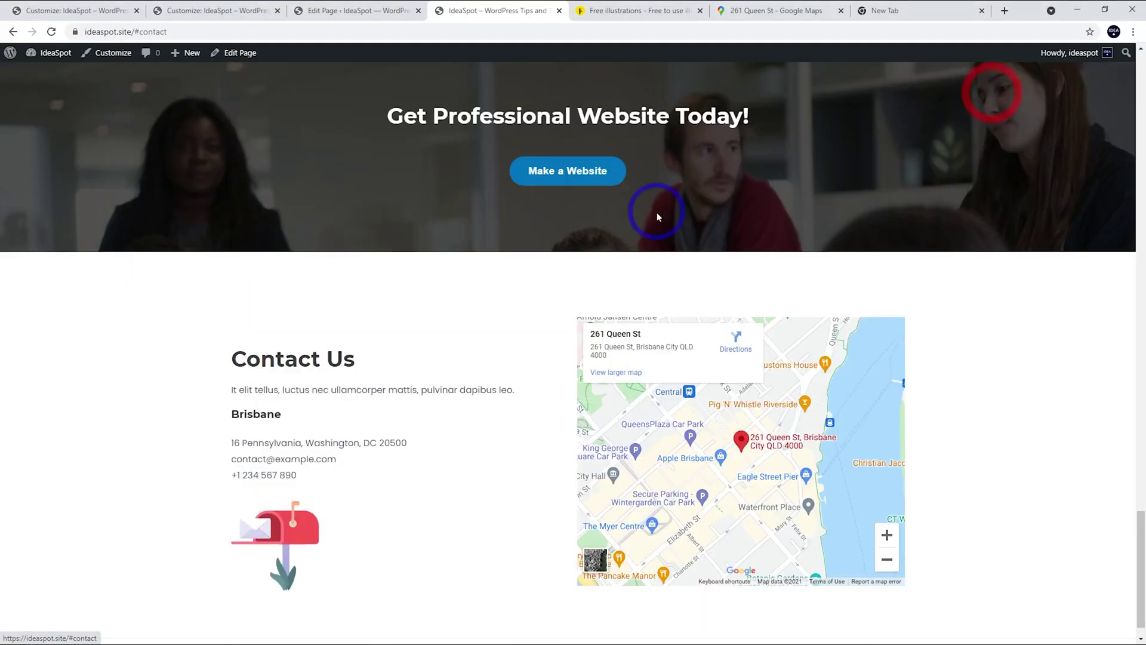
left_click_drag(1136, 494, 961, 84)
mouse_move(919, 121)
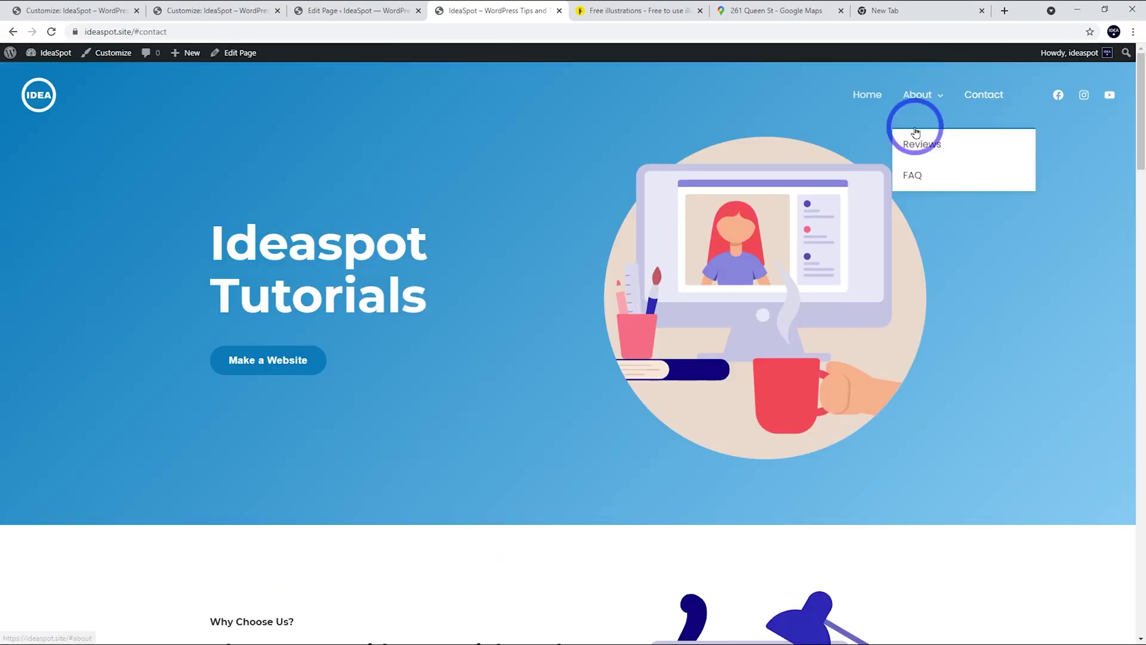
left_click(914, 146)
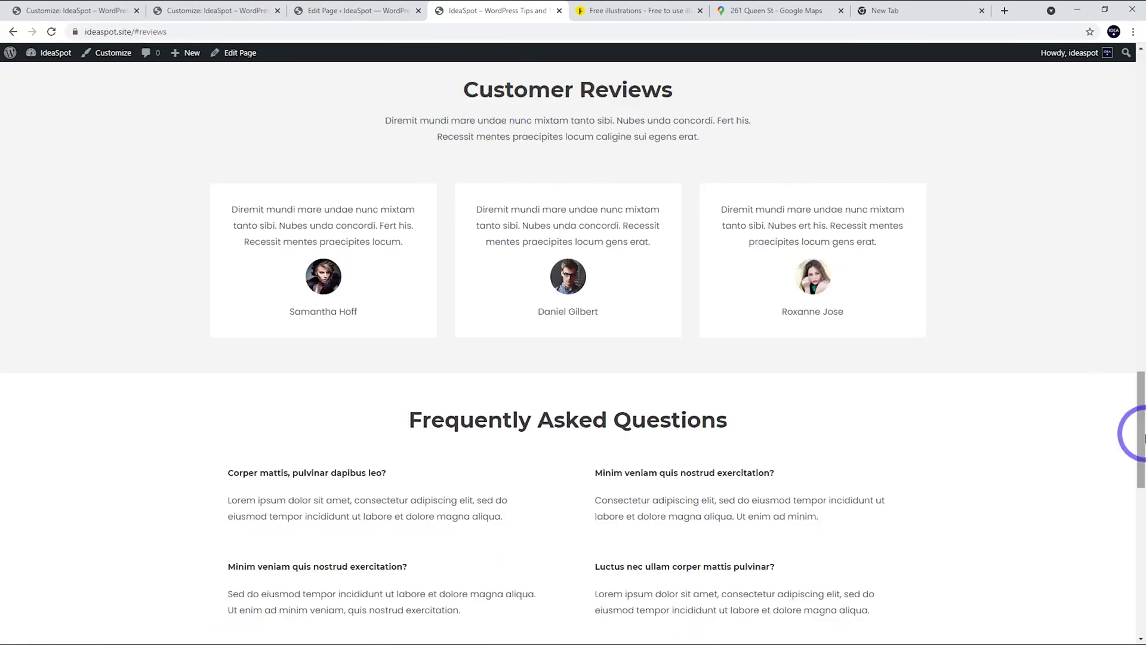
left_click_drag(1137, 427, 1140, 96)
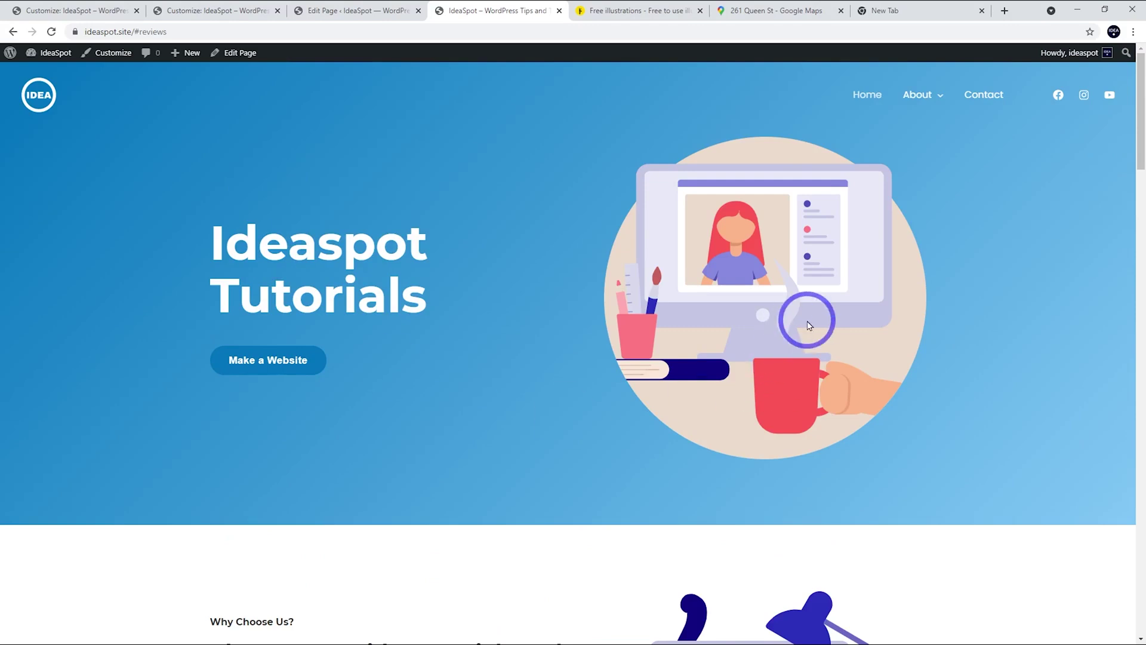
left_click(416, 288)
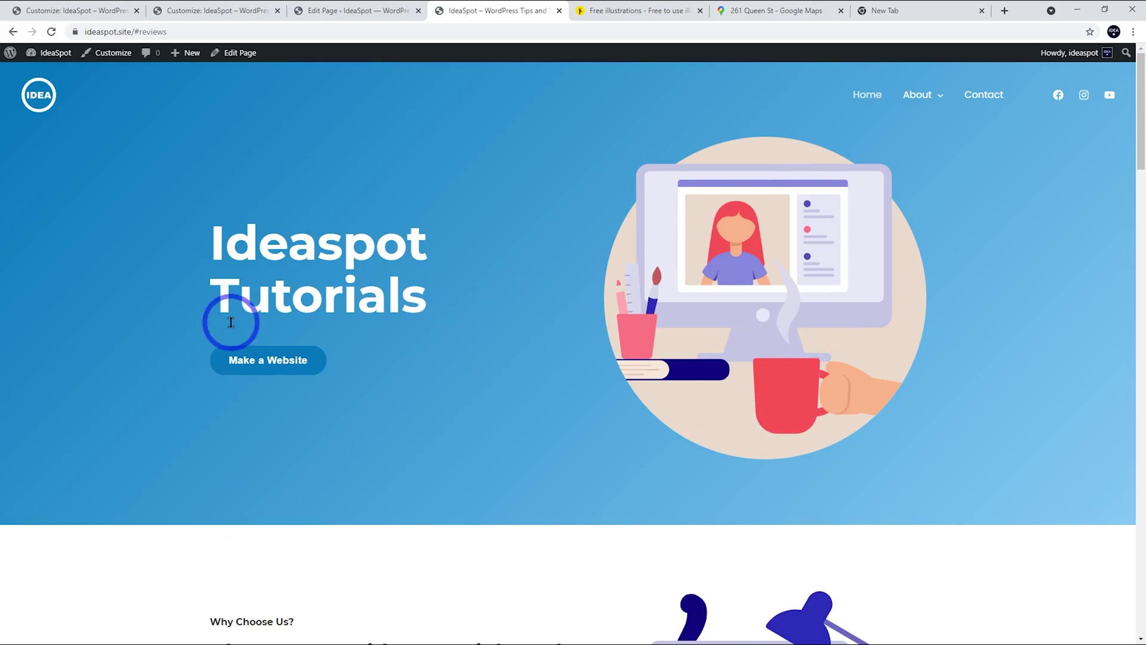
scroll(678, 232, "down", 5)
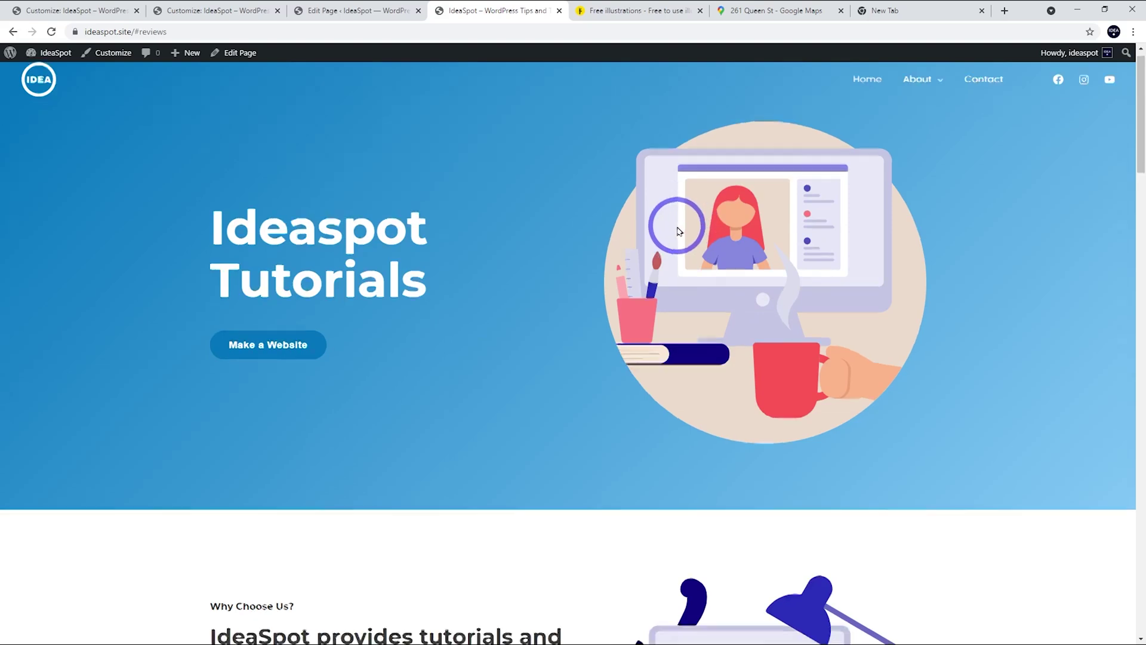
scroll(651, 248, "up", 5)
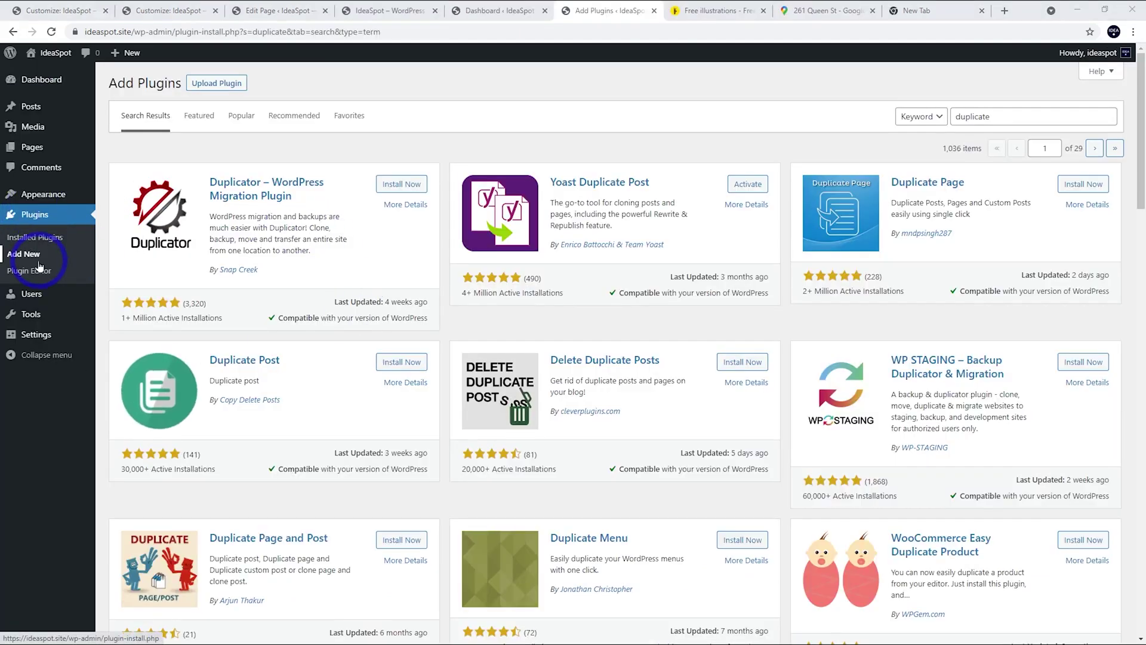
Step: Activate the Yoast Duplicate Post plugin from the plugin search results for "duplicate"
left_click(980, 117)
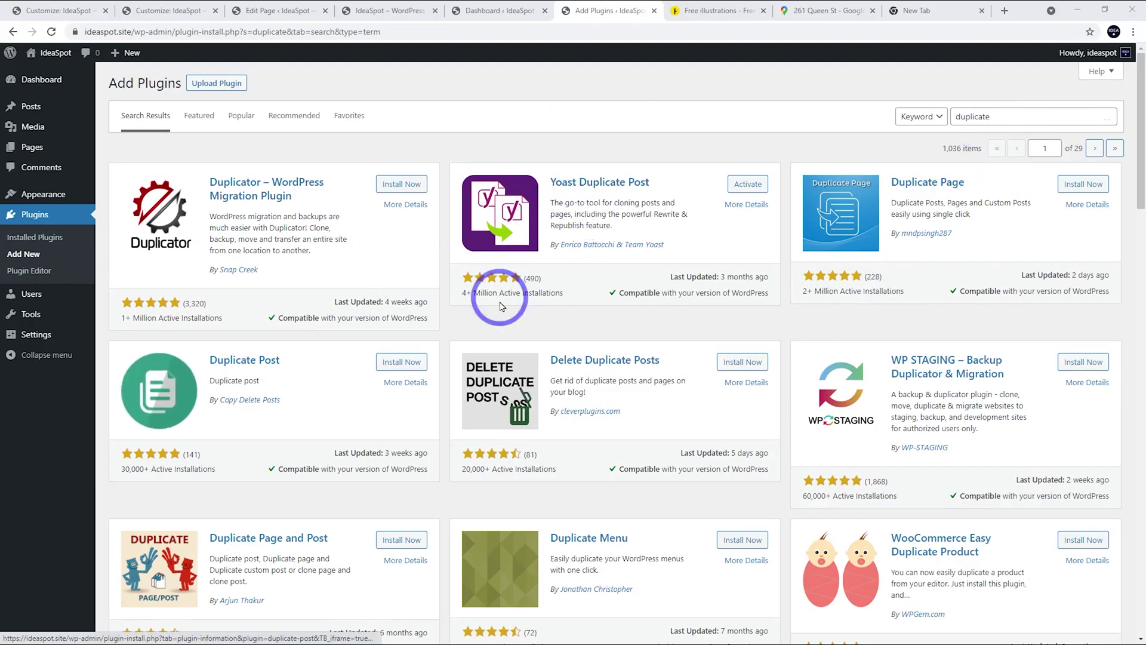
left_click(739, 190)
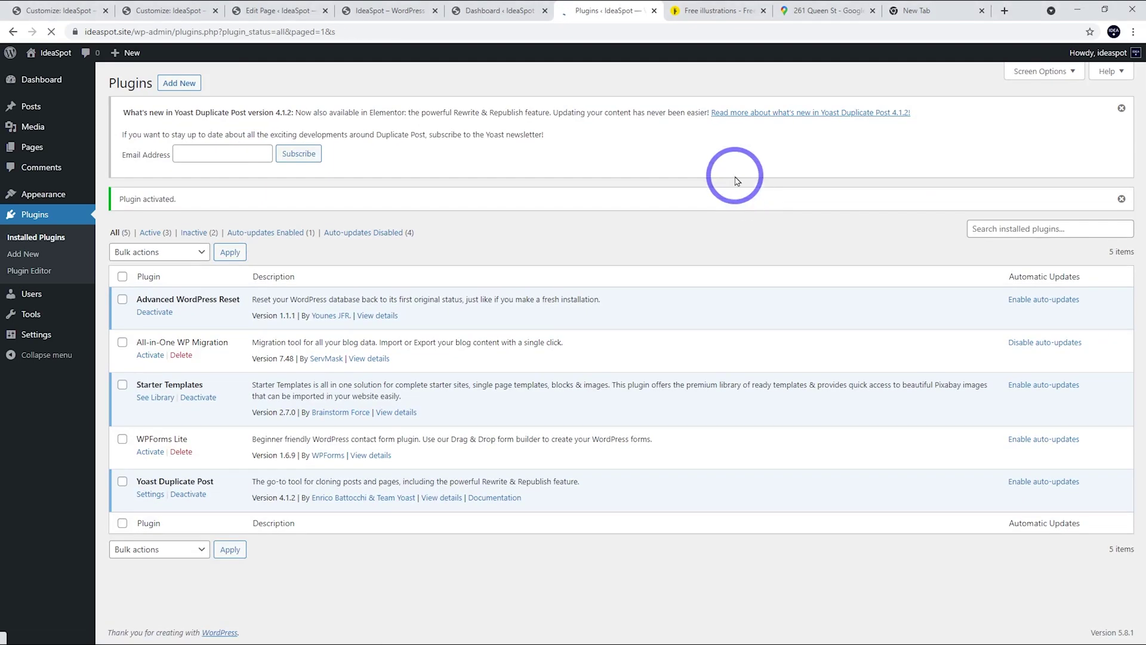
Step: Clone the Home front page from the pages list and retitle the draft copy About
mouse_move(36, 147)
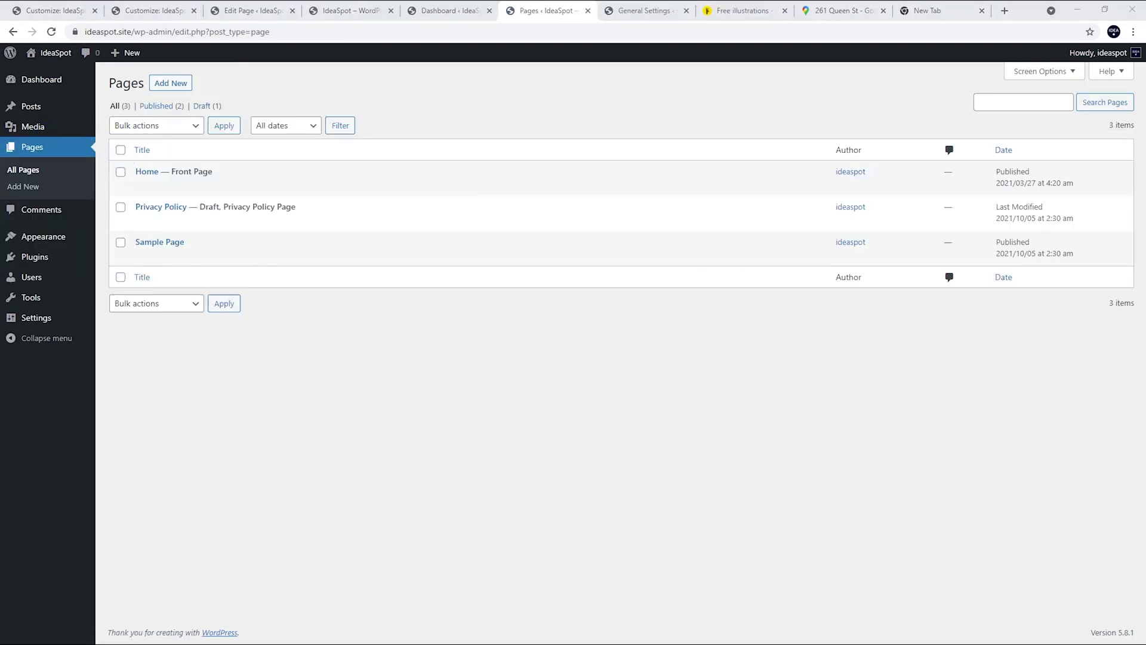
mouse_move(274, 180)
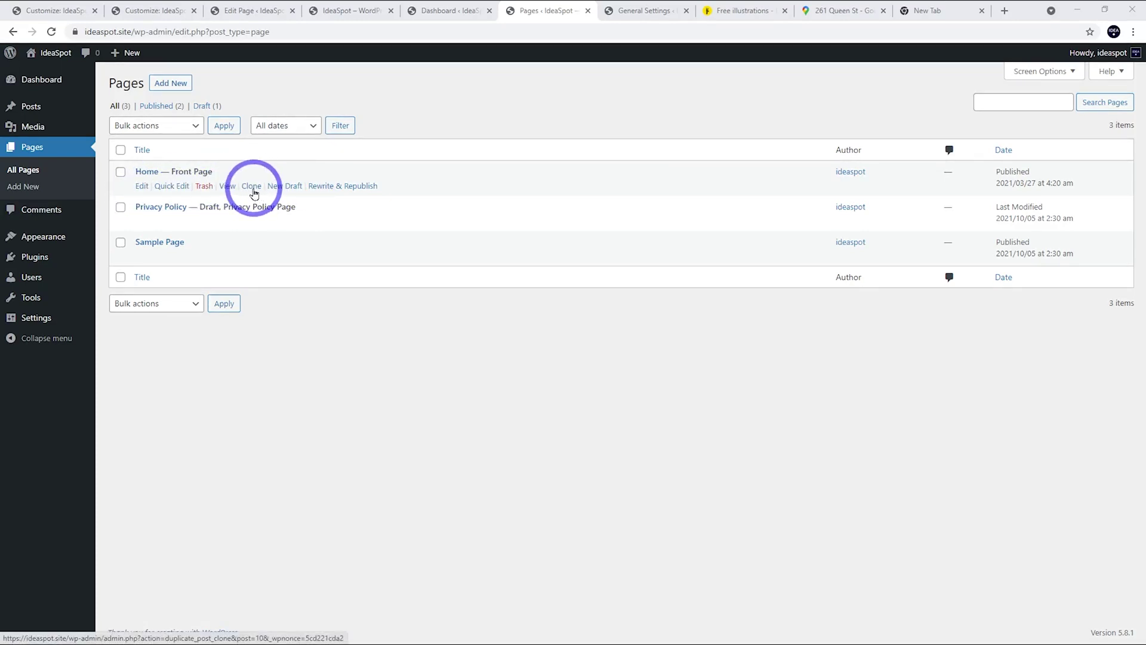
left_click(251, 186)
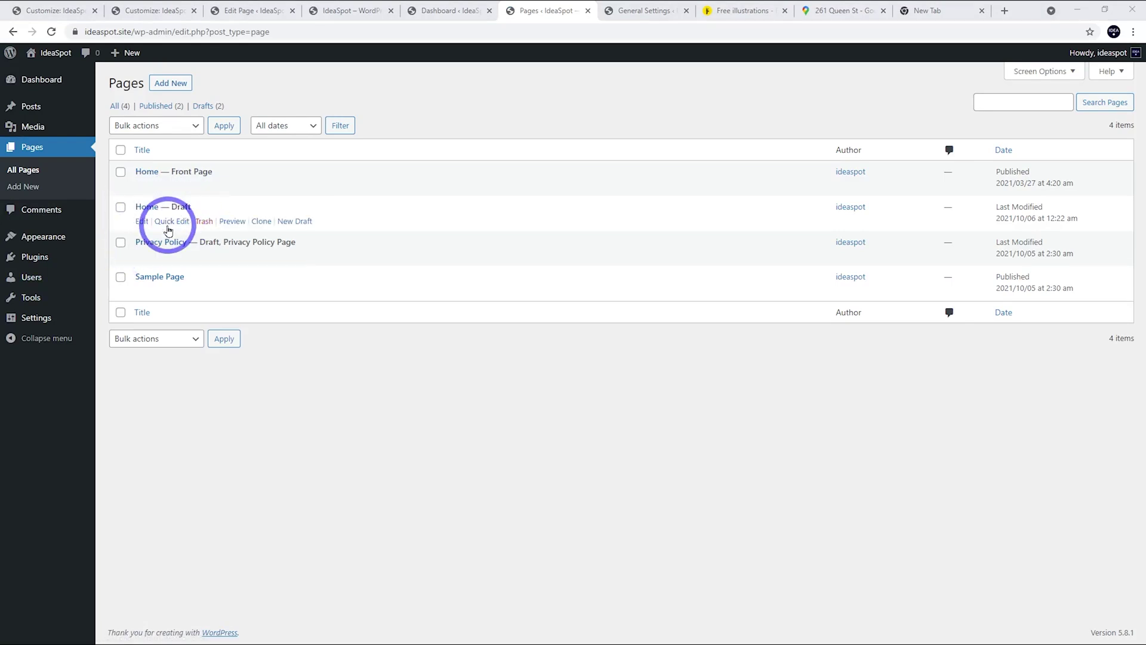
left_click(171, 222)
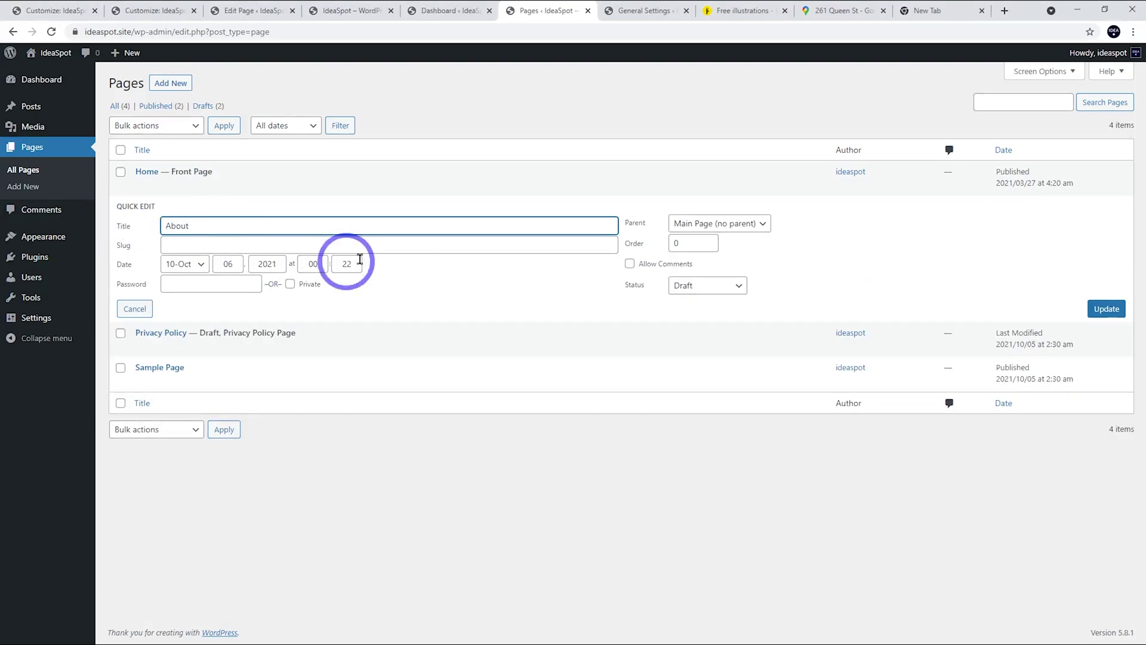
left_click(1113, 308)
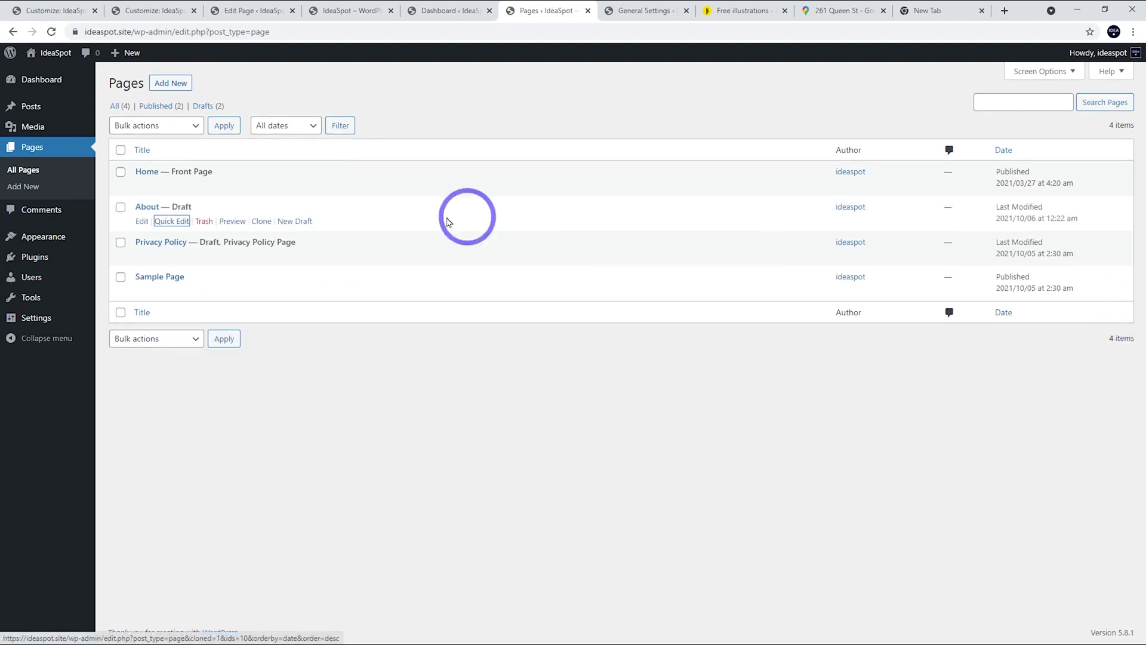
Step: Open the About draft in the page editor, inspect its URL slug and view the page through its permalink
left_click(141, 222)
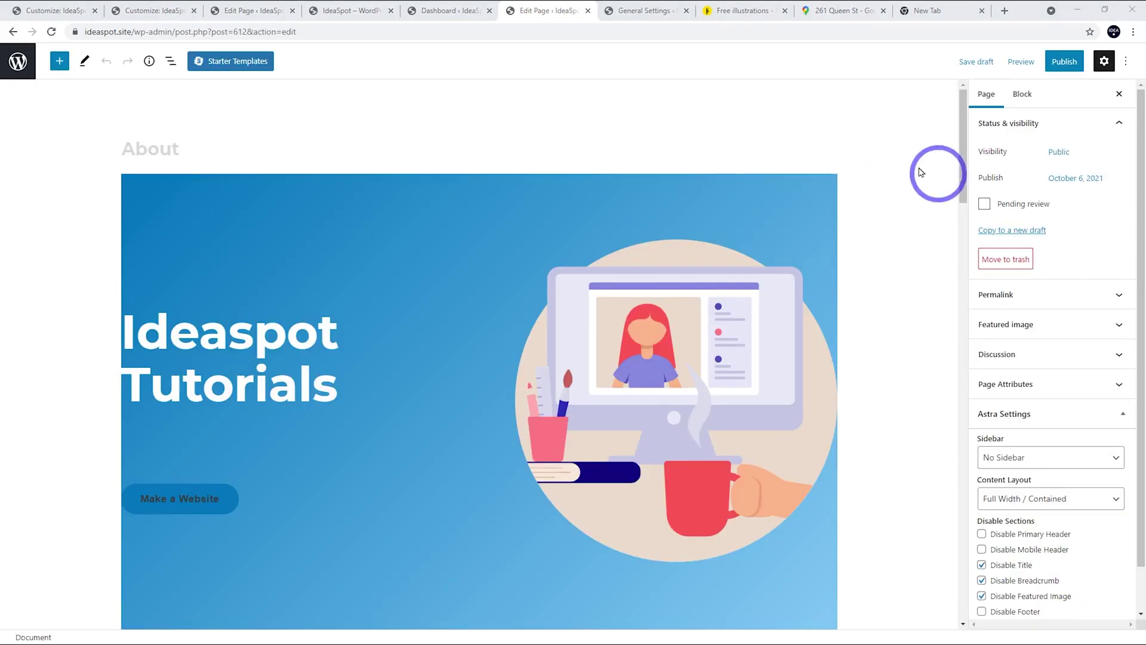
left_click(1013, 289)
left_click(995, 344)
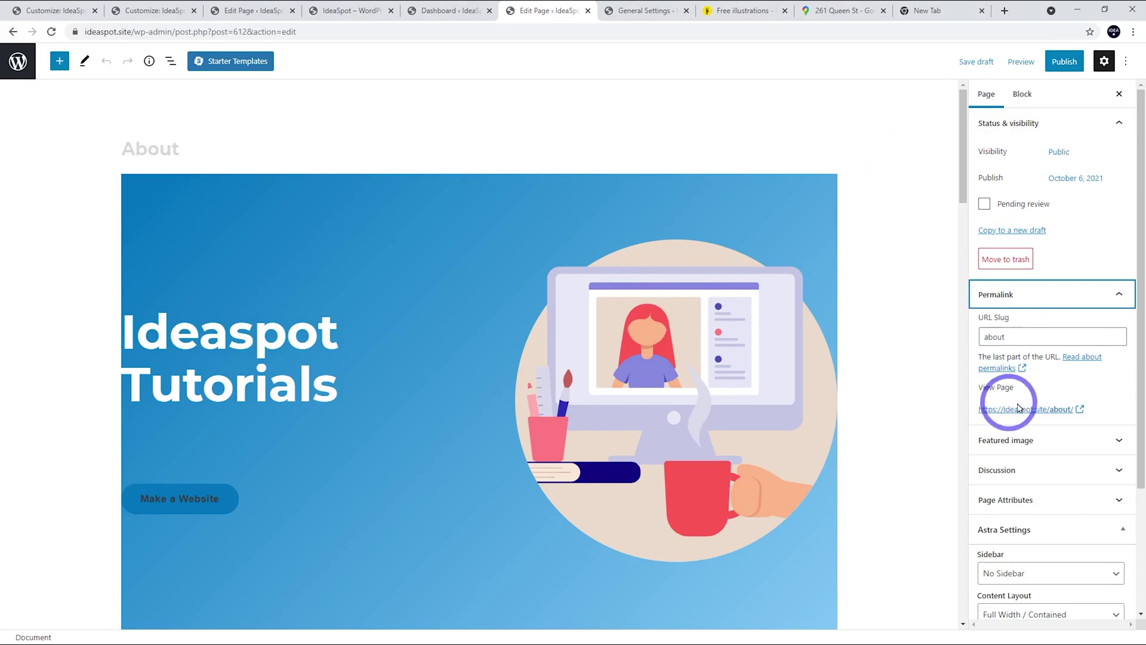
left_click(1059, 410)
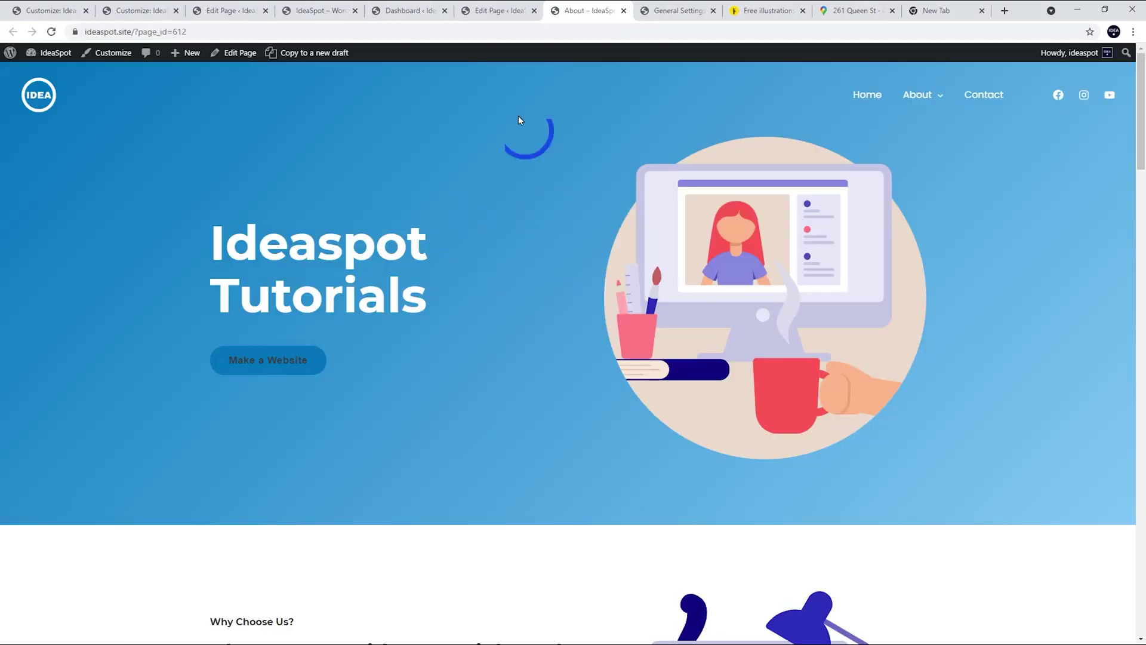
Step: Publish the About page from its editor and view the live page
left_click(499, 11)
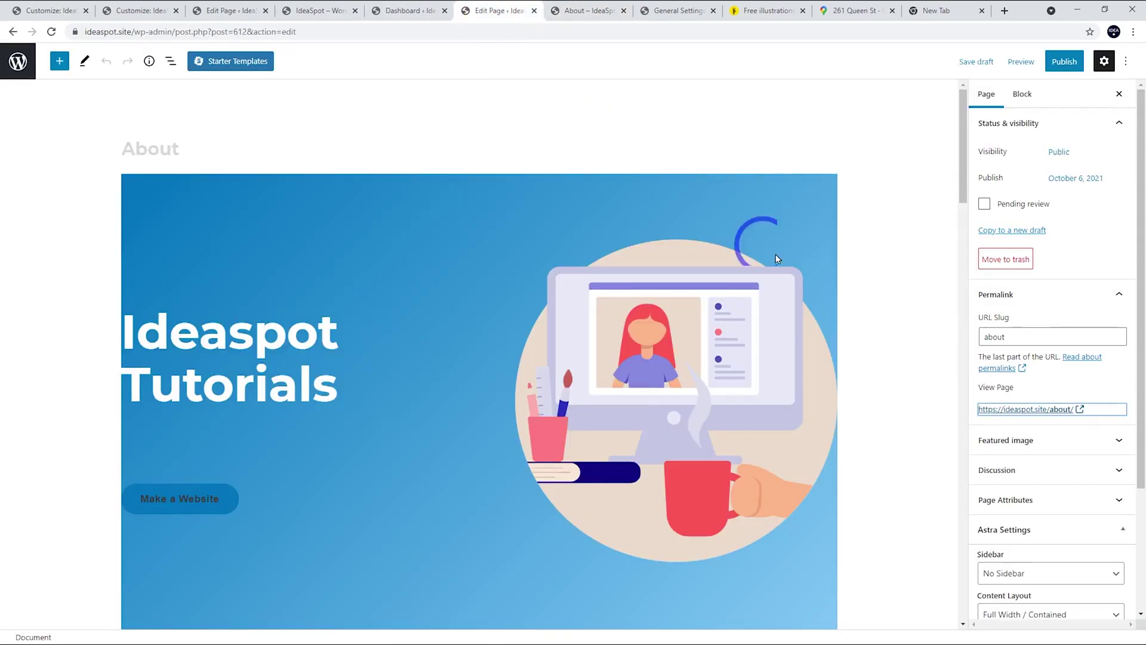
left_click(1064, 61)
left_click(1008, 61)
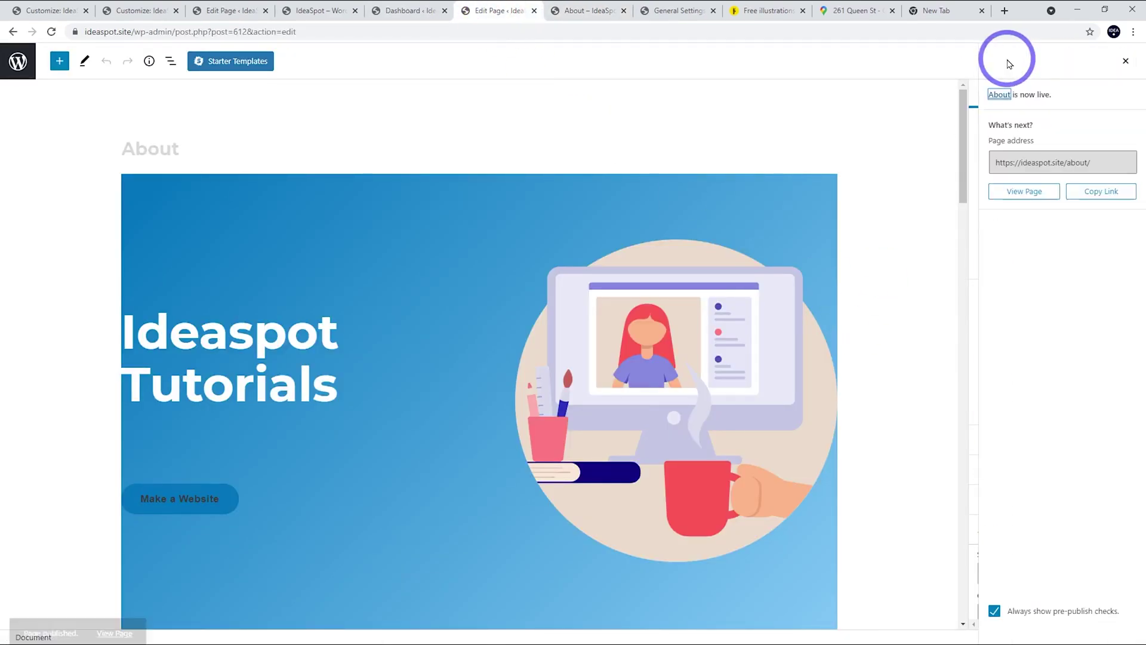
left_click(1015, 192)
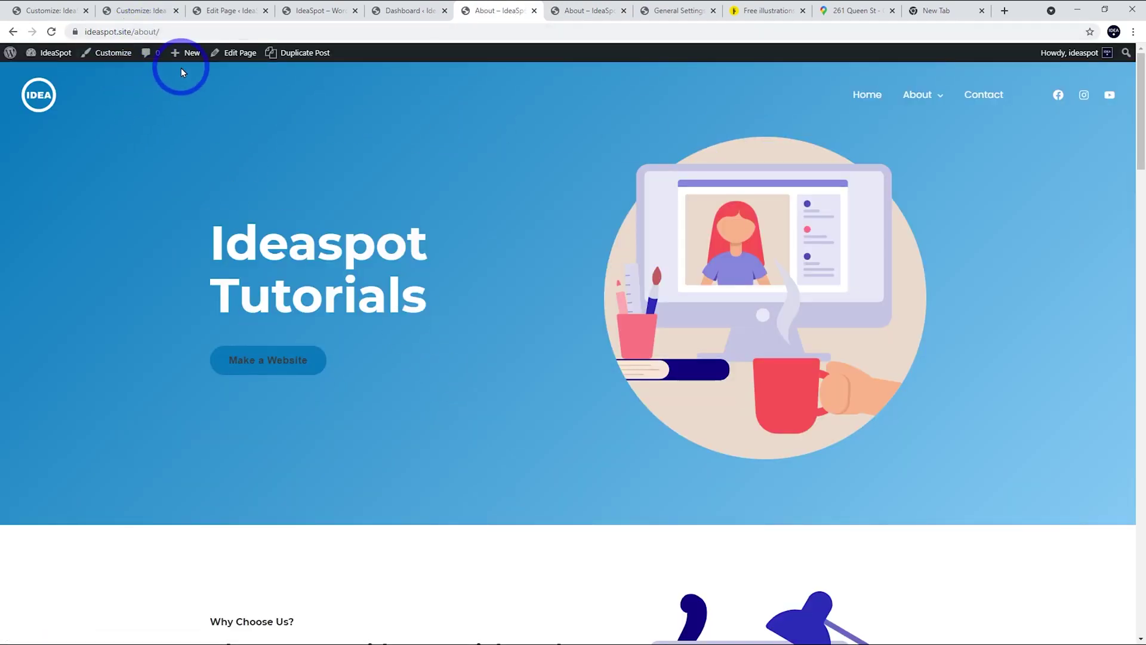
Step: Reopen the About page for editing and replace the hero heading with "About Us"
left_click(228, 53)
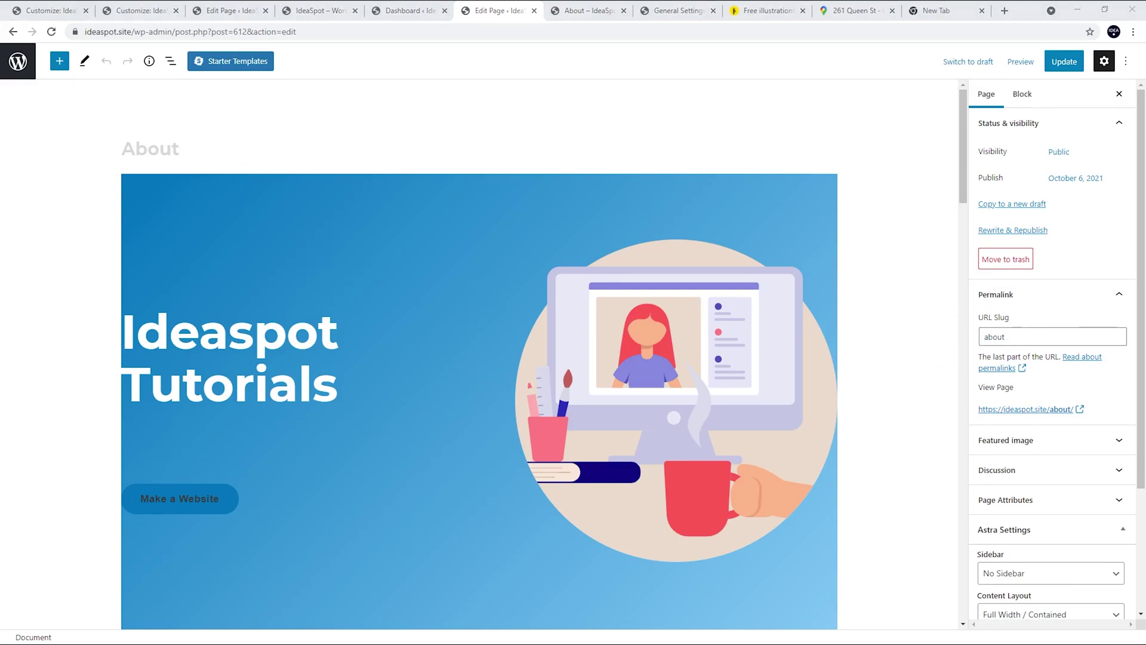
left_click_drag(346, 389, 178, 345)
key("BackSpace")
type("About Us")
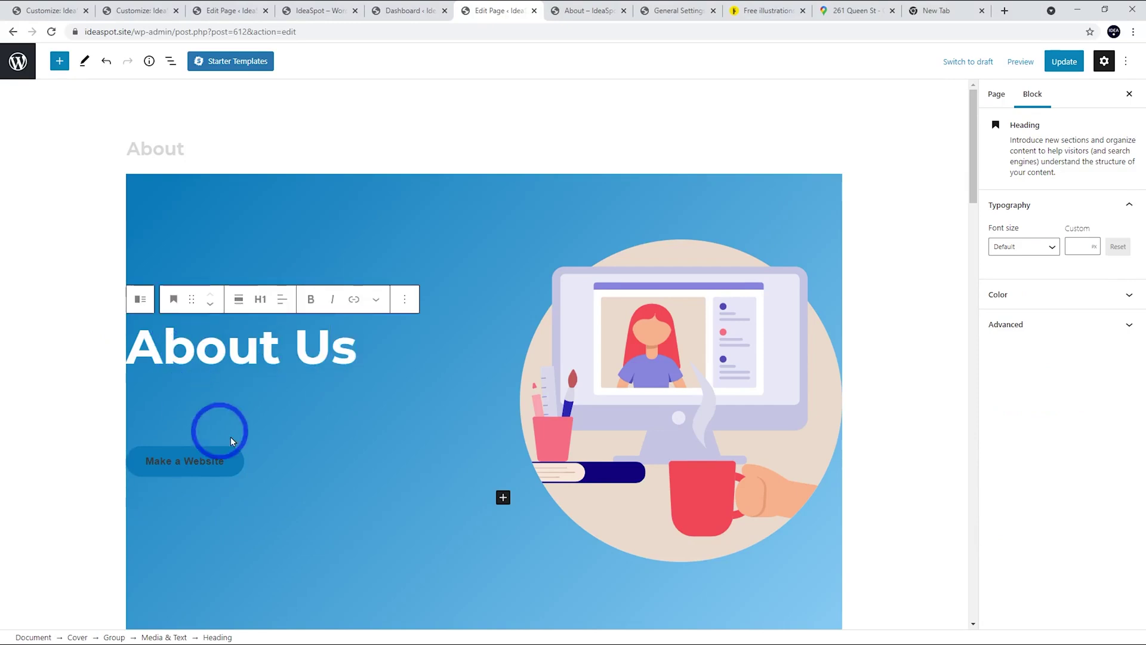
Step: Remove the Make a Website button block from the About page's hero
left_click(297, 462)
left_click(340, 453)
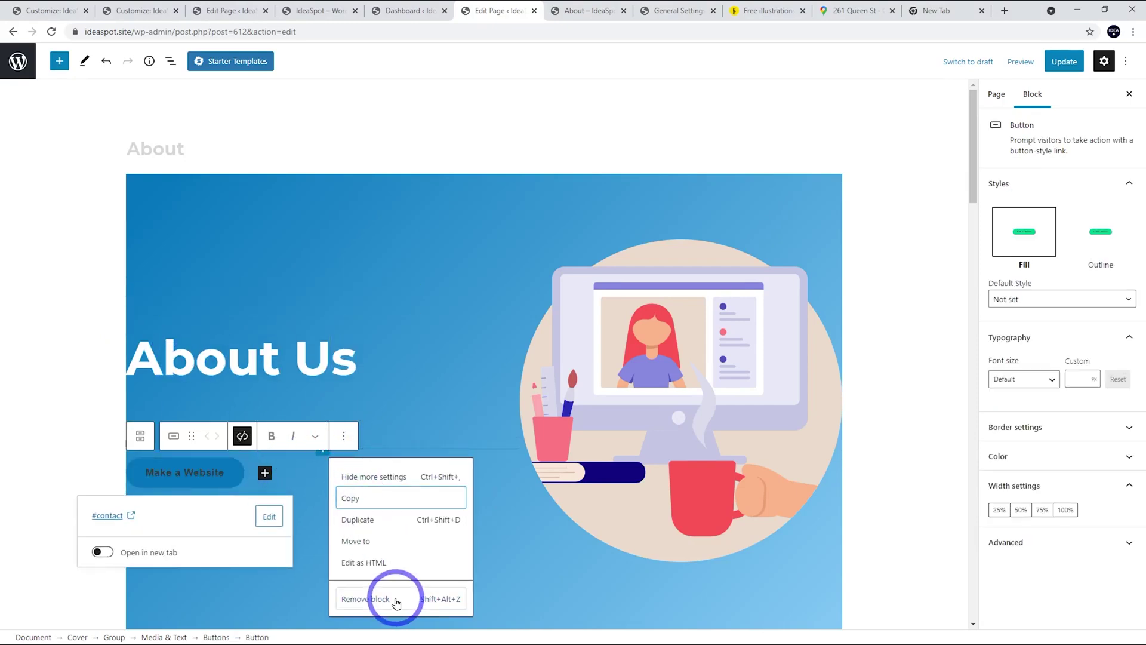
left_click(391, 620)
Step: Replace the hero image with desktop-workspace-by-oblik-studio.svg from the media library and update the About page
left_click(616, 436)
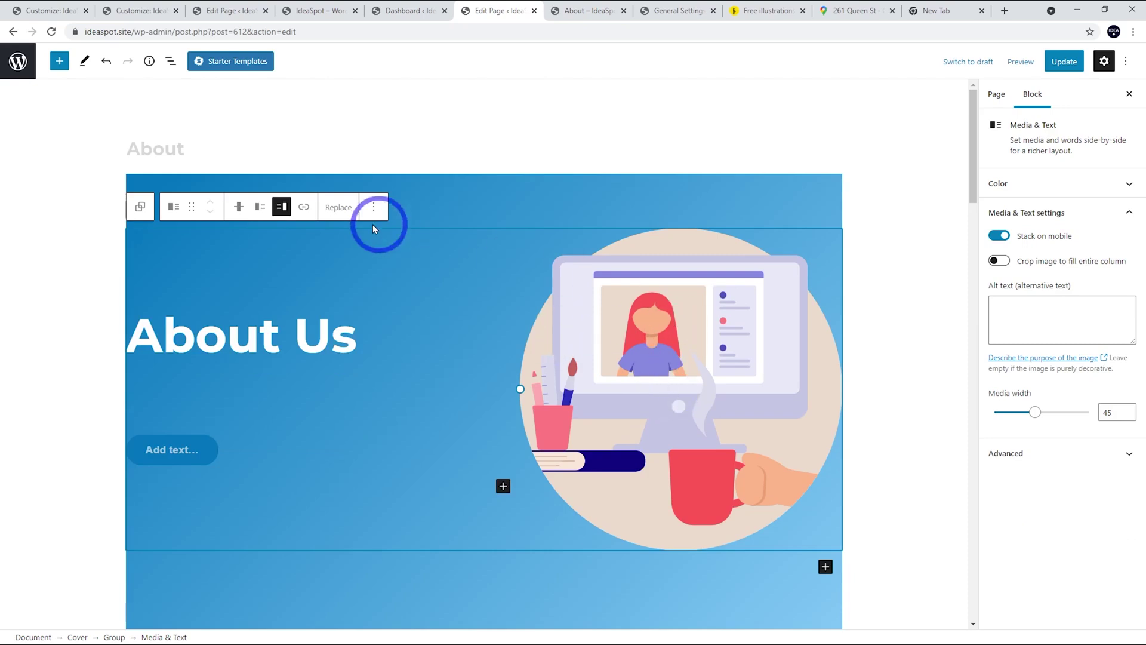
left_click(337, 209)
left_click(360, 249)
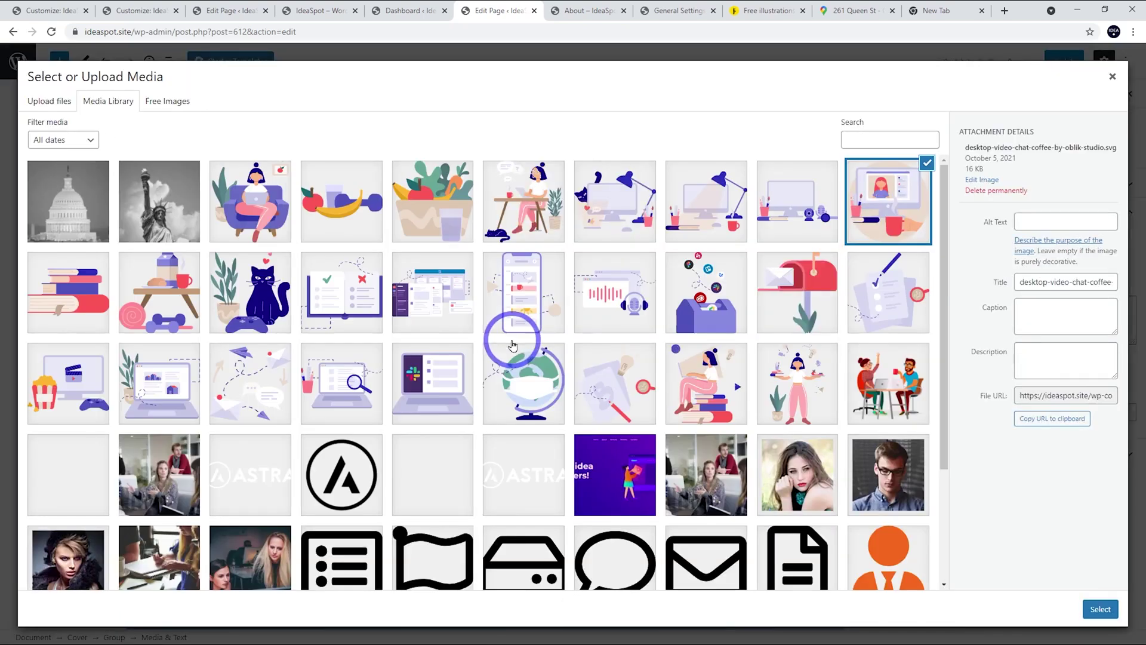
left_click(709, 202)
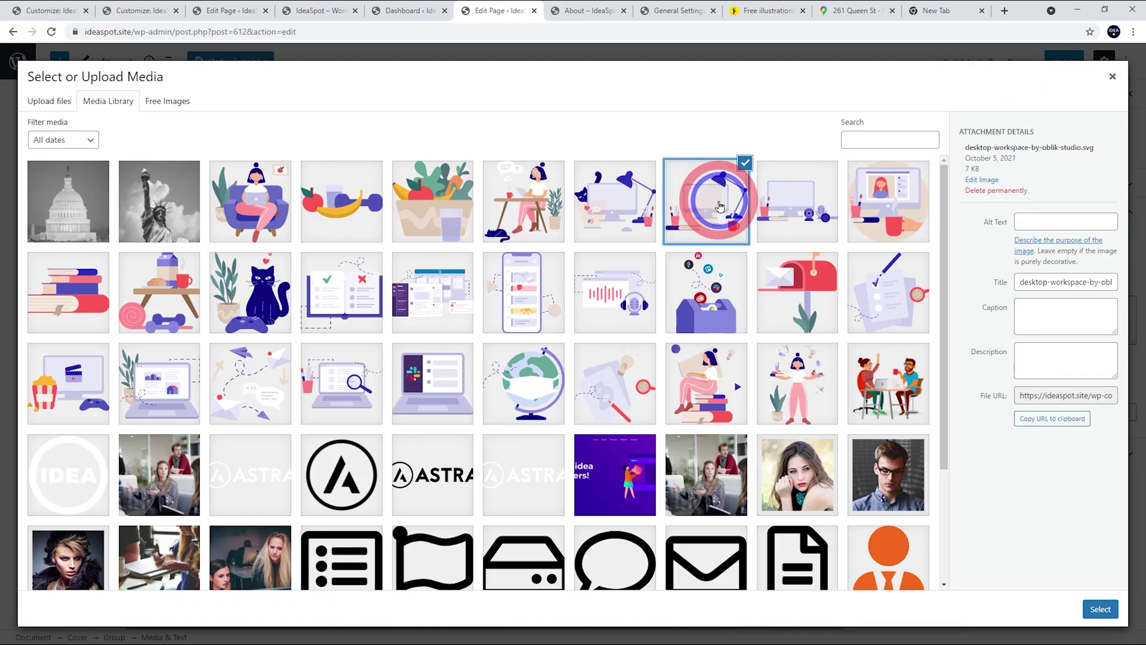
left_click(1100, 609)
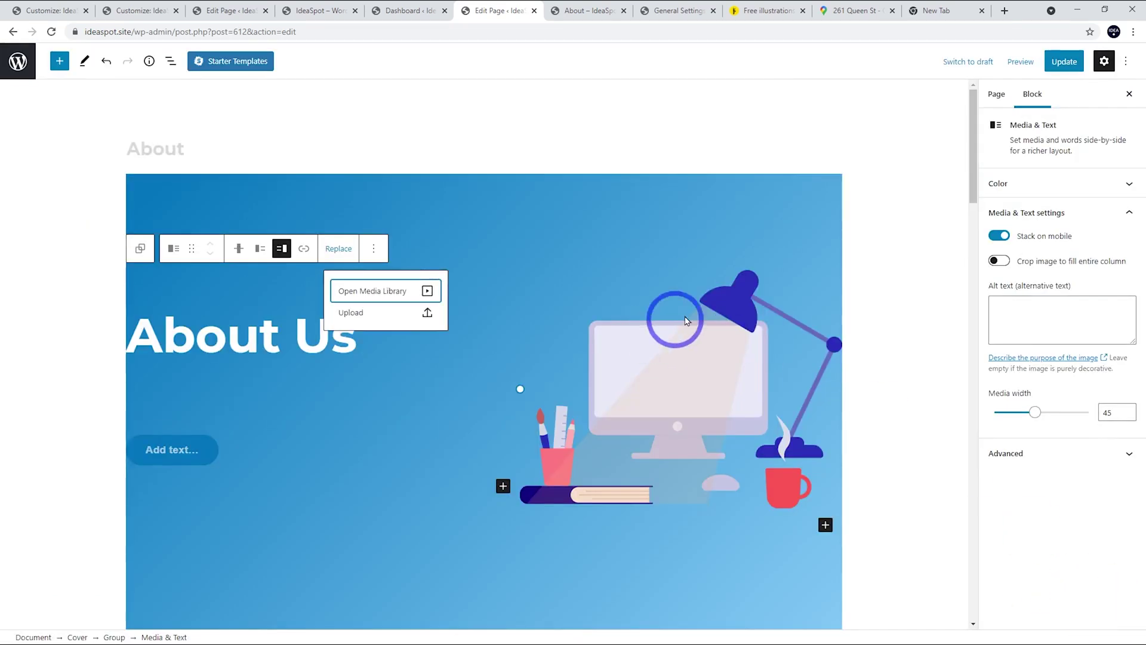
left_click(1063, 61)
Step: Remove the leftover empty button block below the About Us heading in the hero
scroll(618, 281, "down", 1)
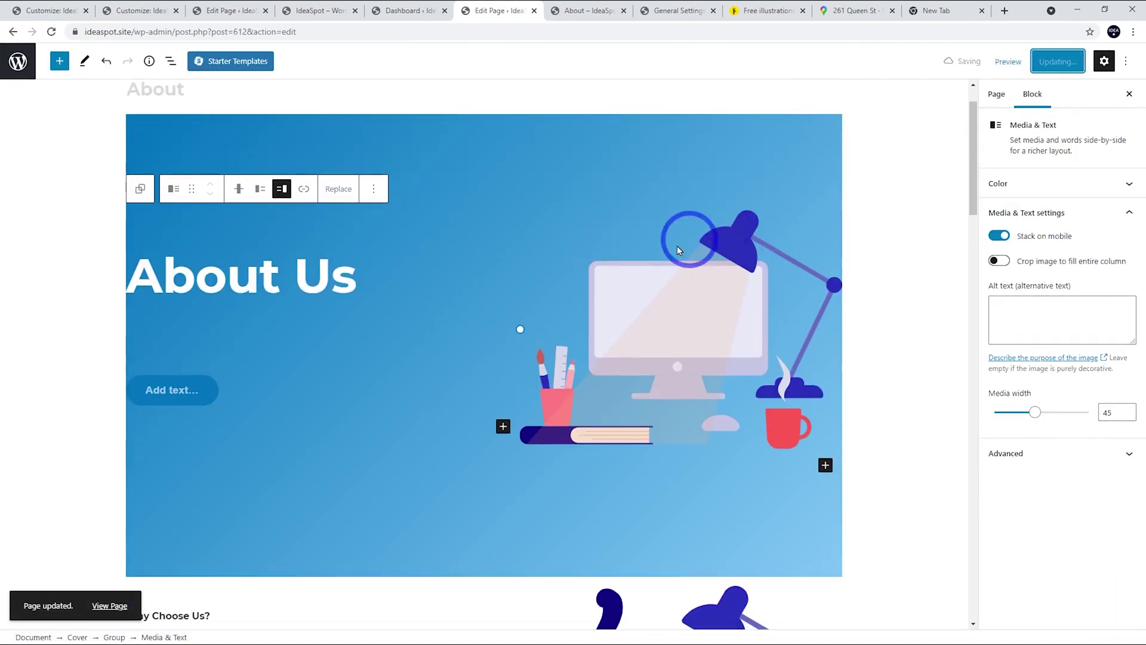
left_click(257, 389)
left_click(344, 365)
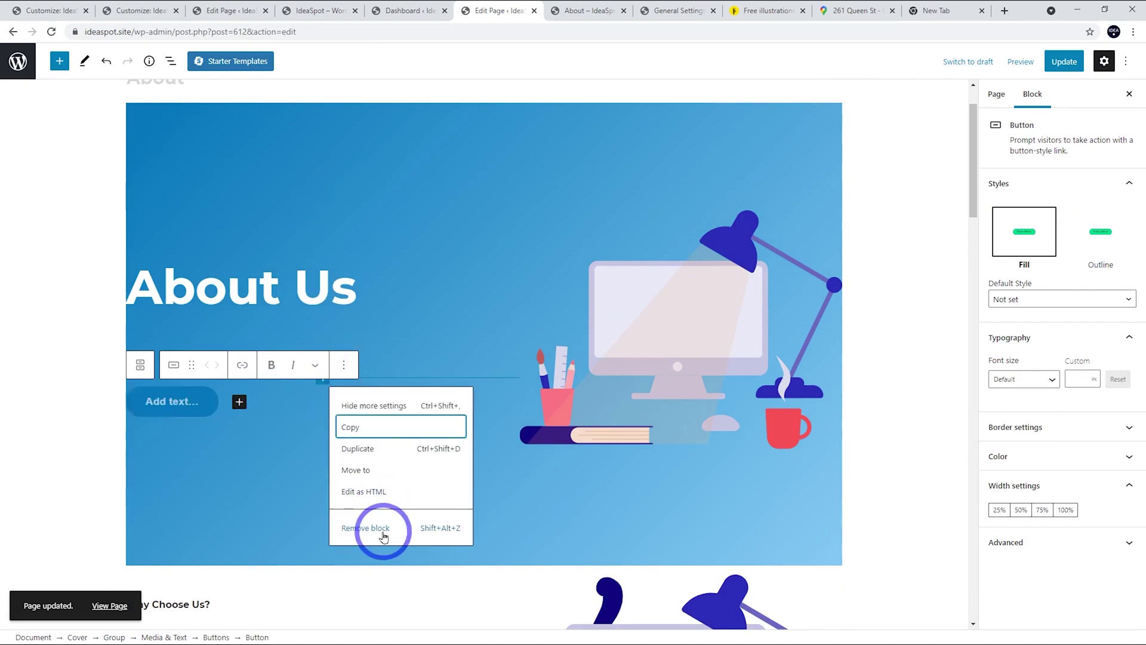
left_click(384, 535)
Step: Remove the whole services group, including the Our Services heading and its six service columns, from the About page
scroll(402, 266, "down", 4)
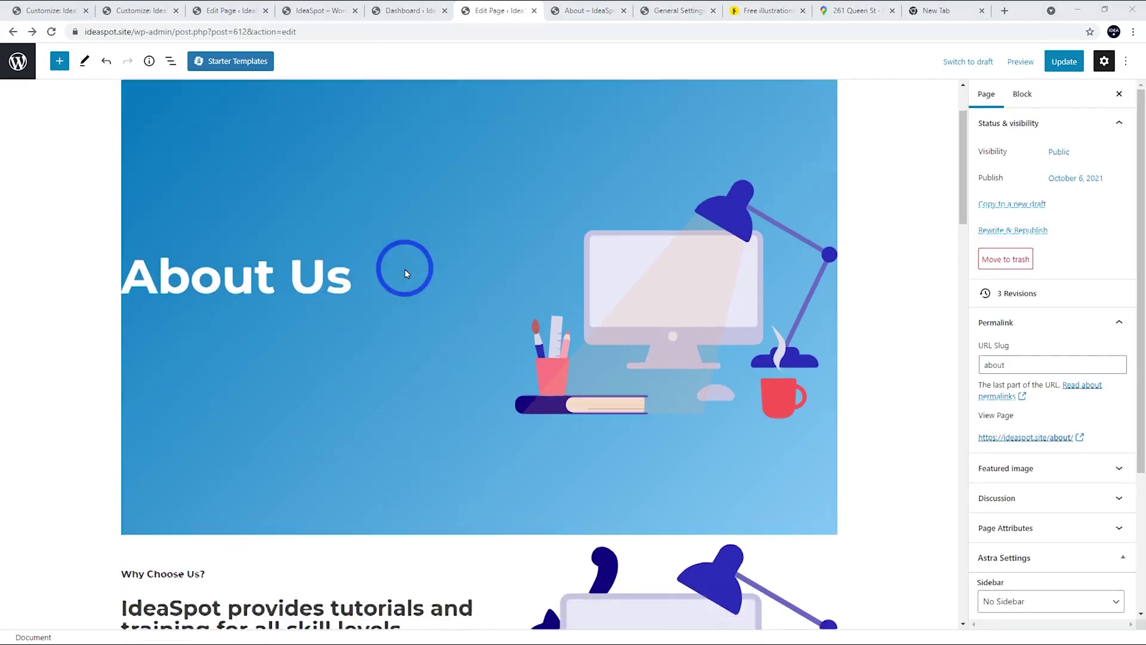
scroll(349, 398, "down", 7)
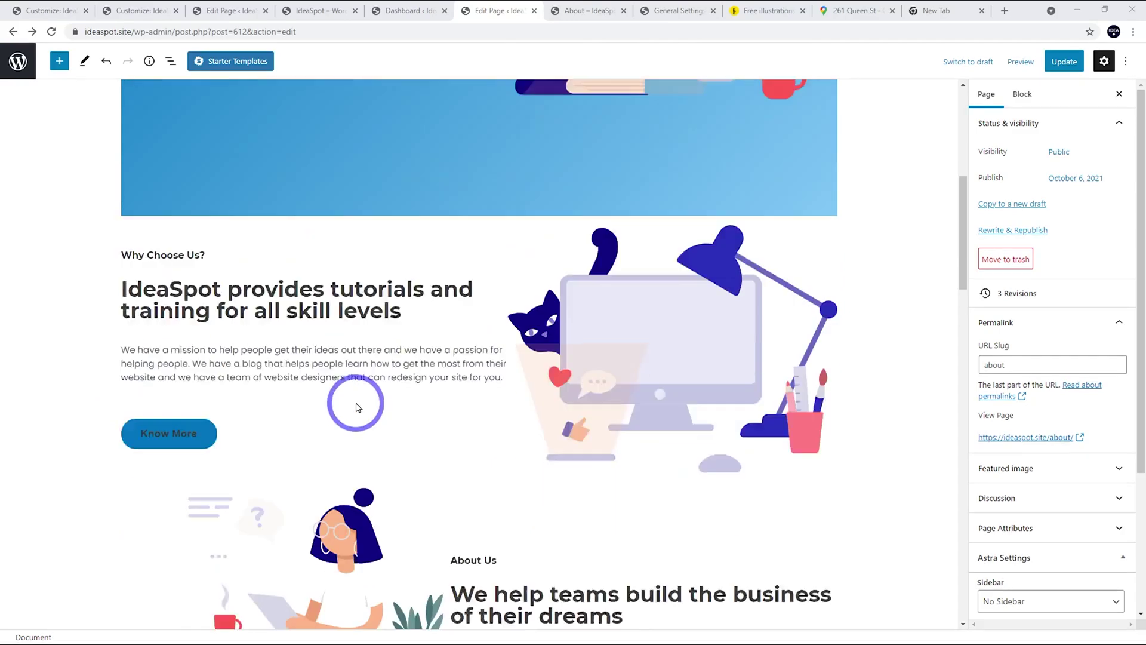
scroll(356, 291, "up", 2)
scroll(356, 291, "down", 10)
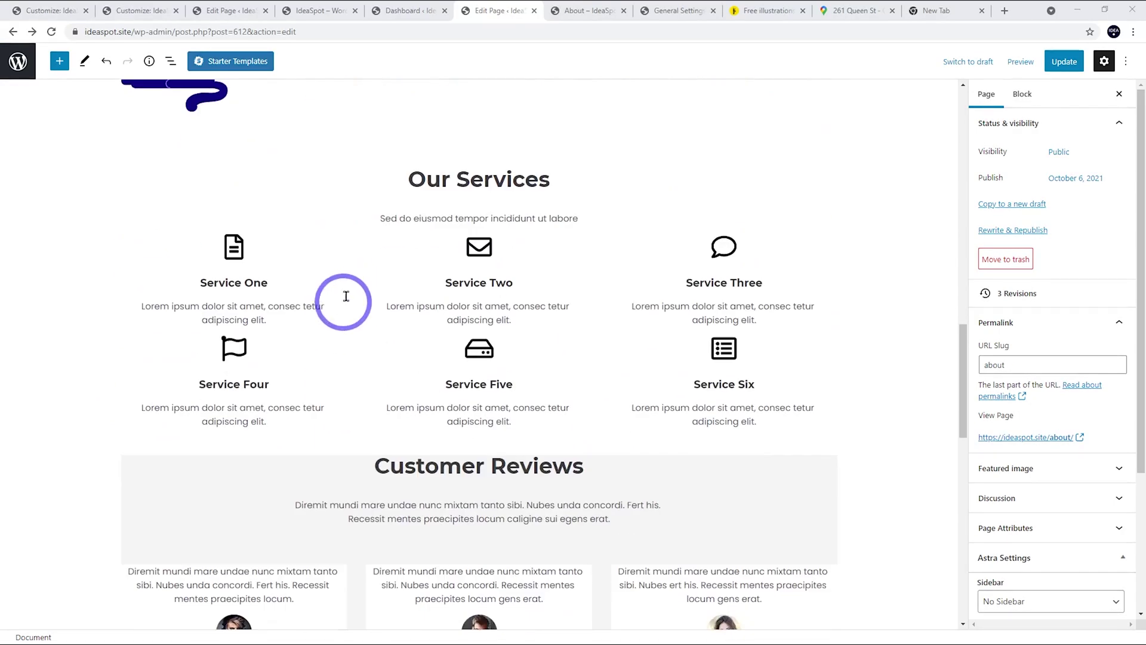
left_click(389, 251)
left_click(343, 169)
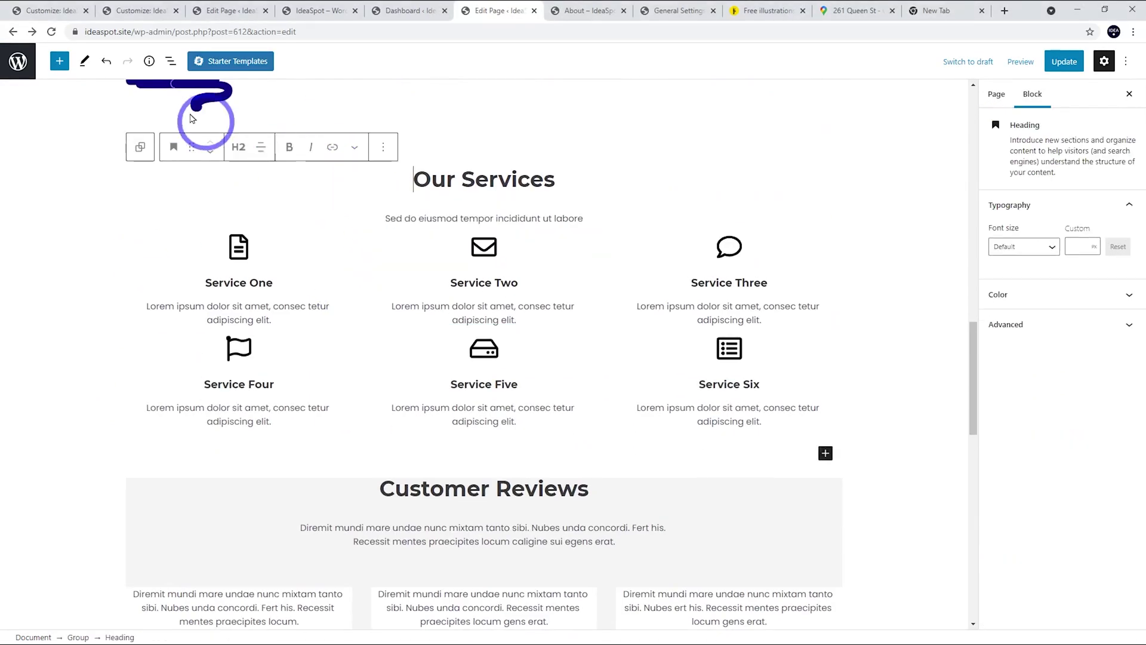
left_click(170, 61)
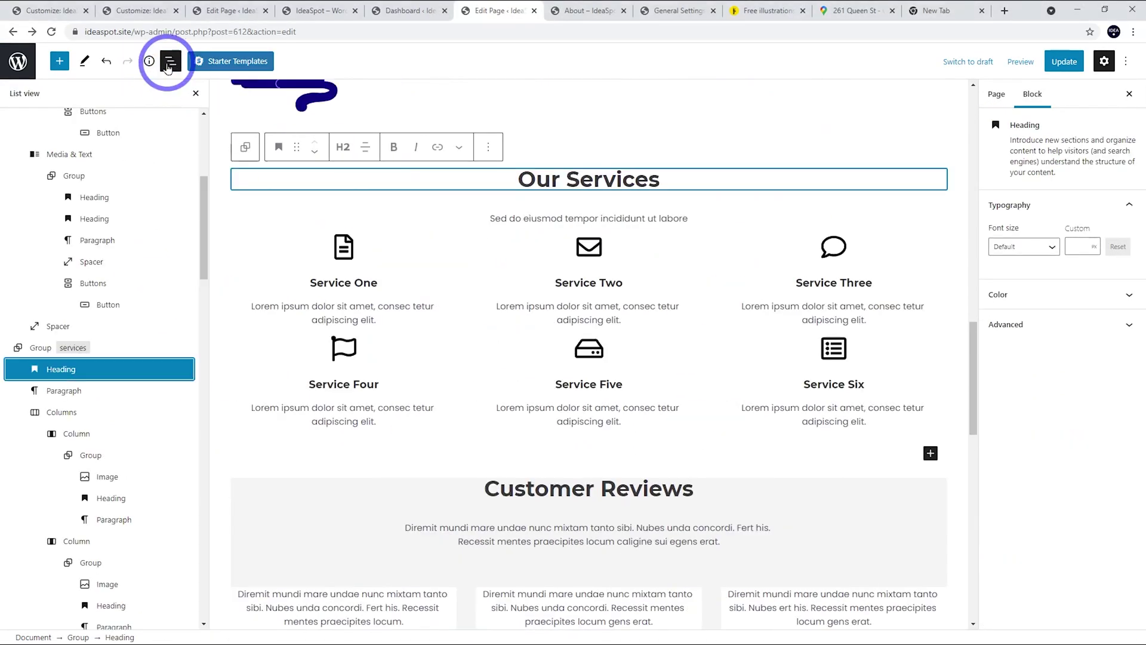
left_click(23, 347)
left_click(328, 147)
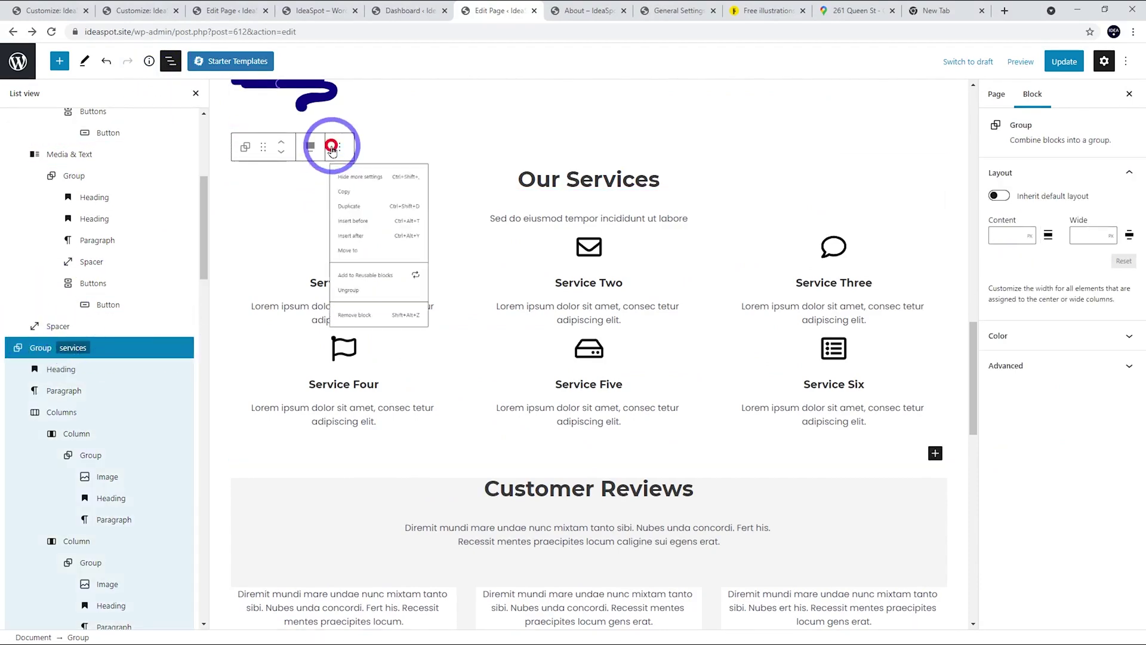
left_click(366, 389)
Step: Remove the Customer Reviews group from the About page and update the page
left_click(96, 348)
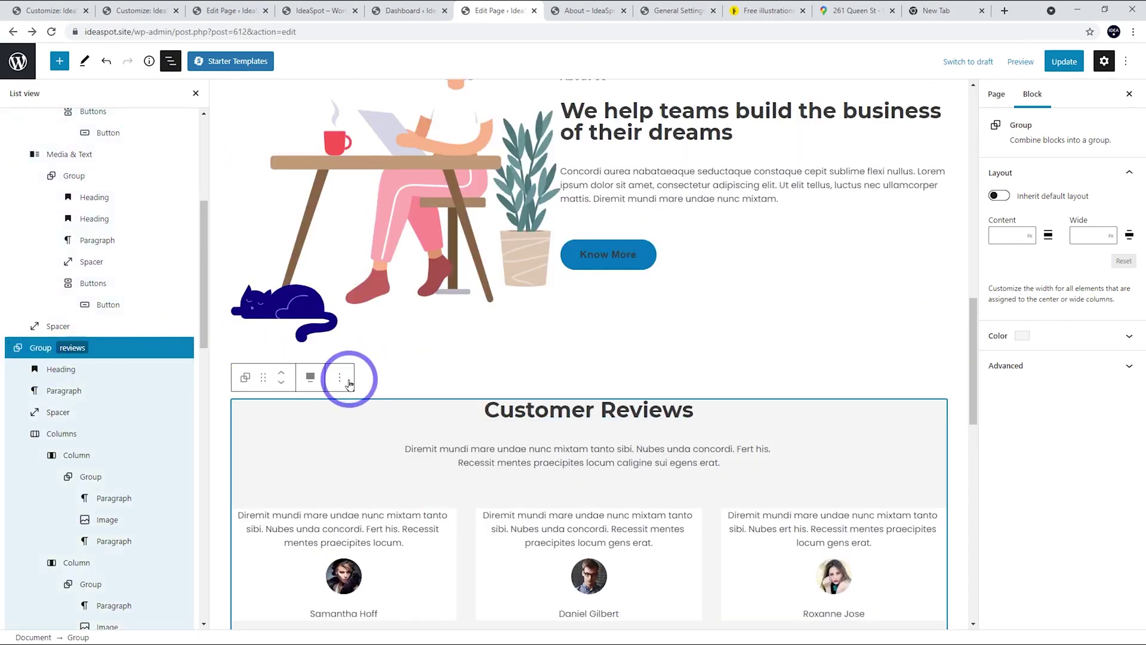
left_click(349, 382)
left_click(367, 616)
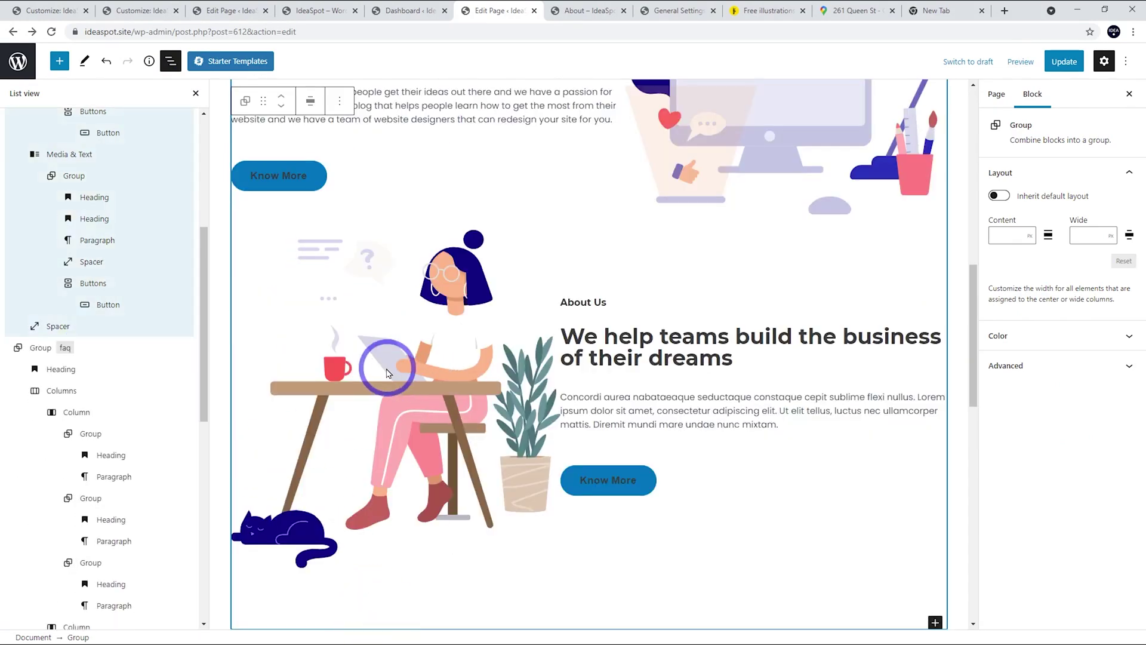
left_click(1063, 62)
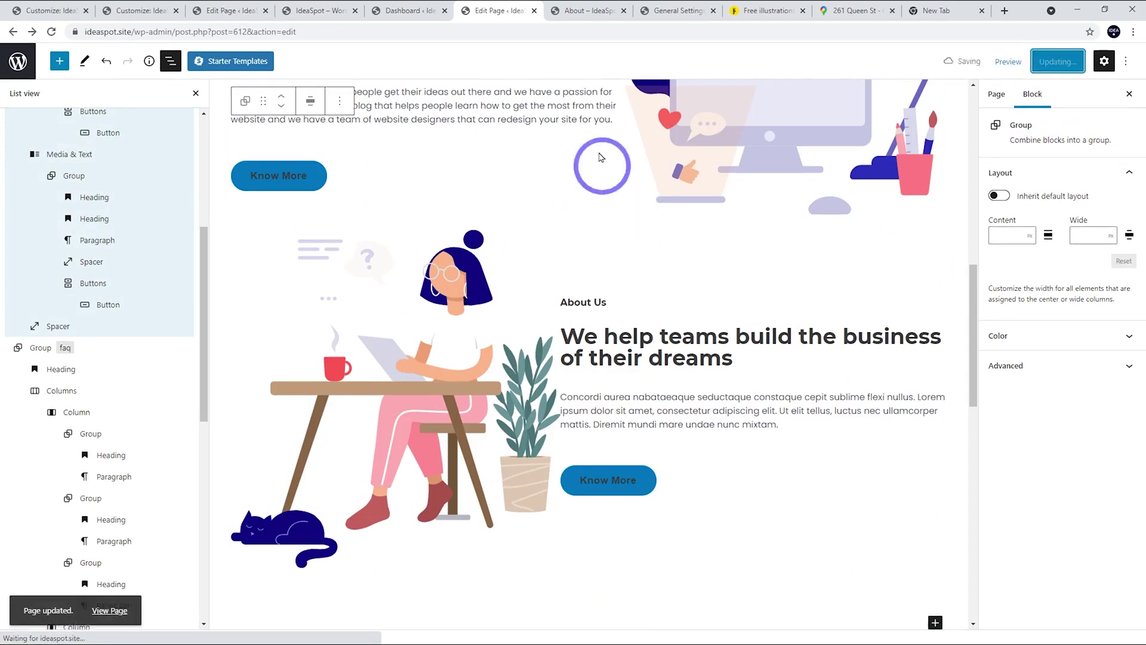
Step: Copy the web address of the live About page
left_click(564, 10)
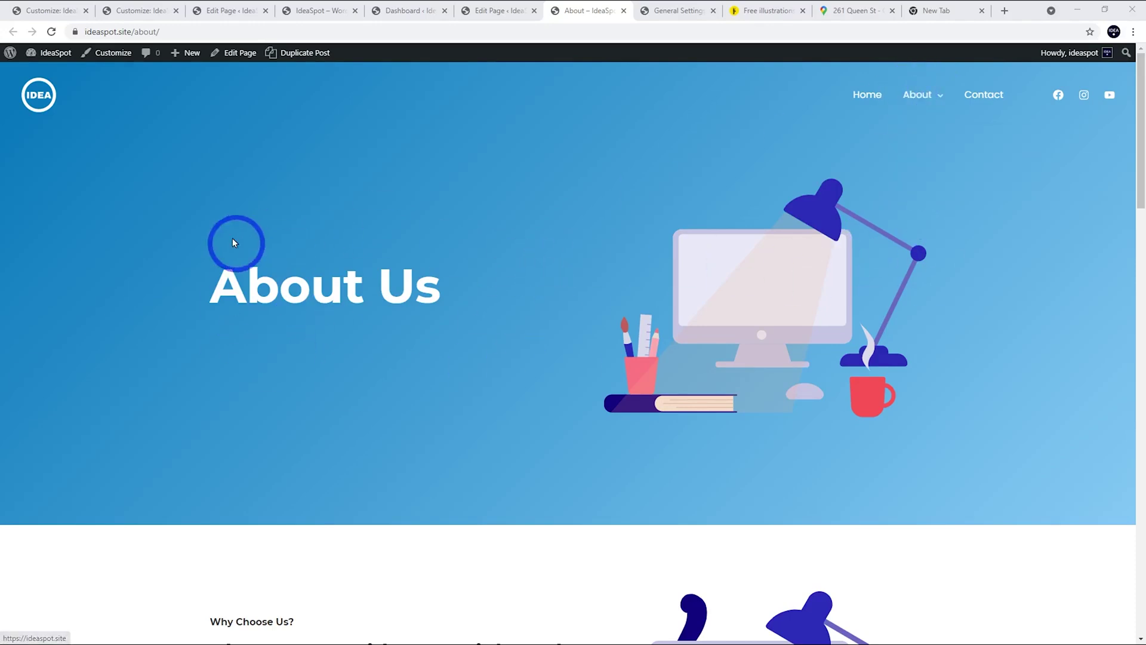
right_click(100, 25)
left_click(157, 105)
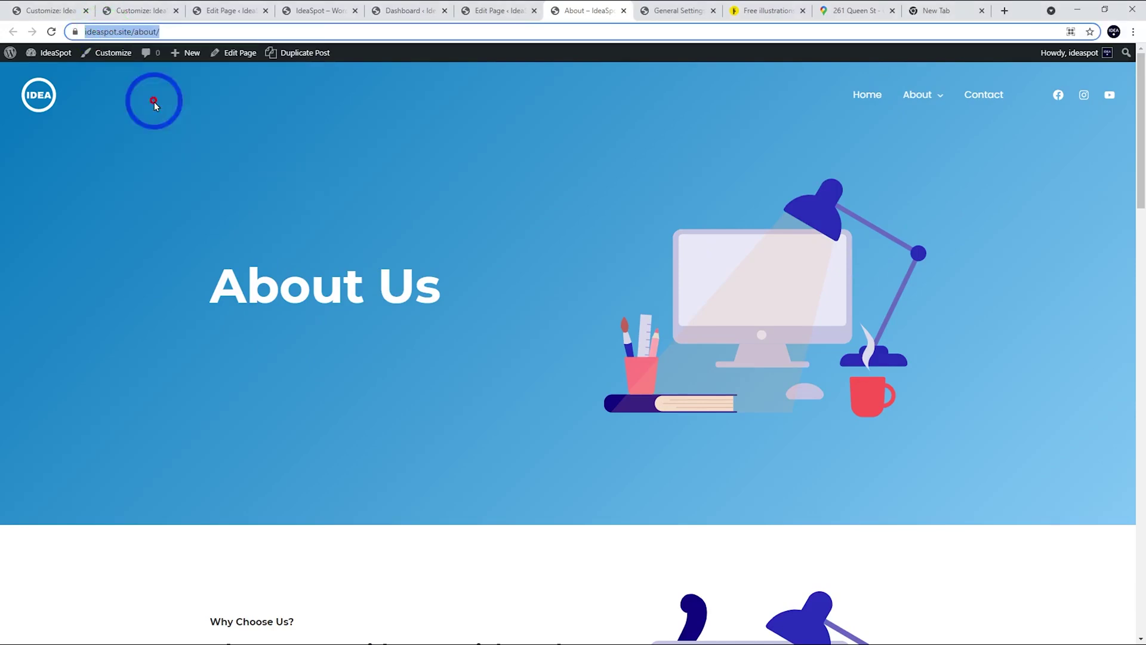
left_click(134, 11)
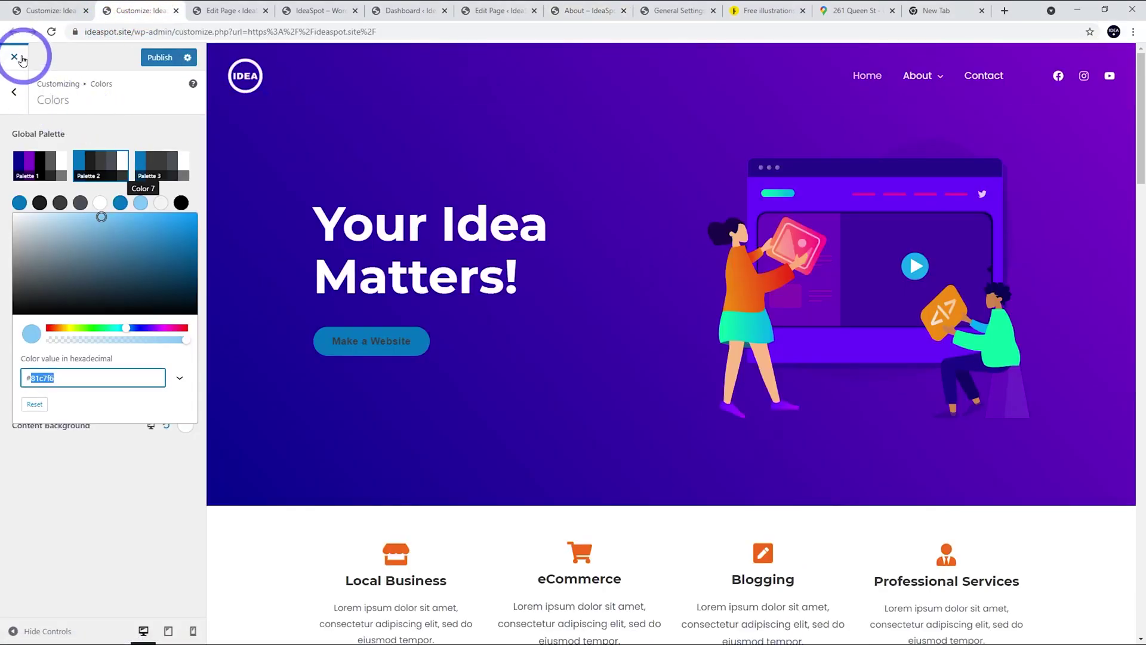
left_click(12, 96)
left_click(10, 106)
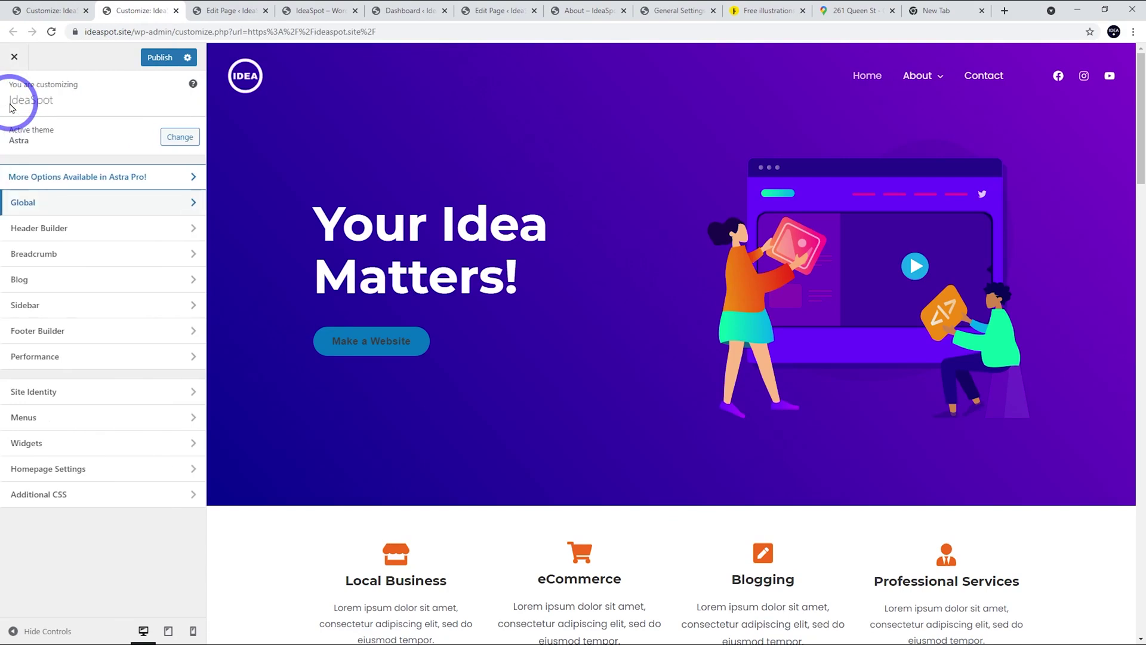
left_click(45, 416)
left_click(69, 200)
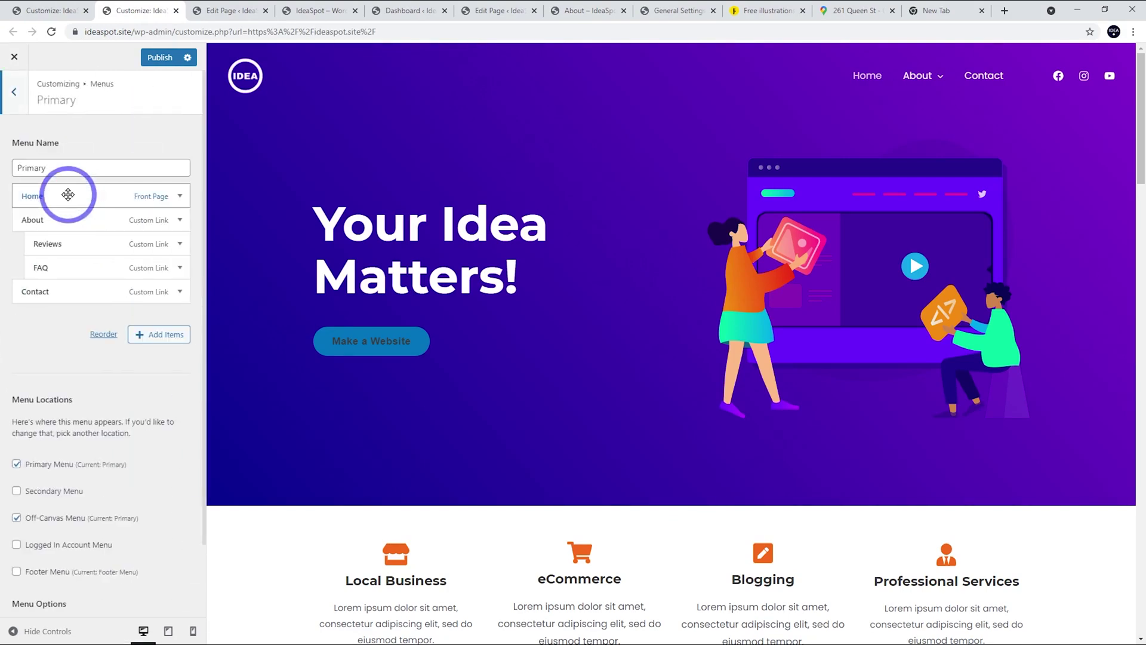
left_click(41, 220)
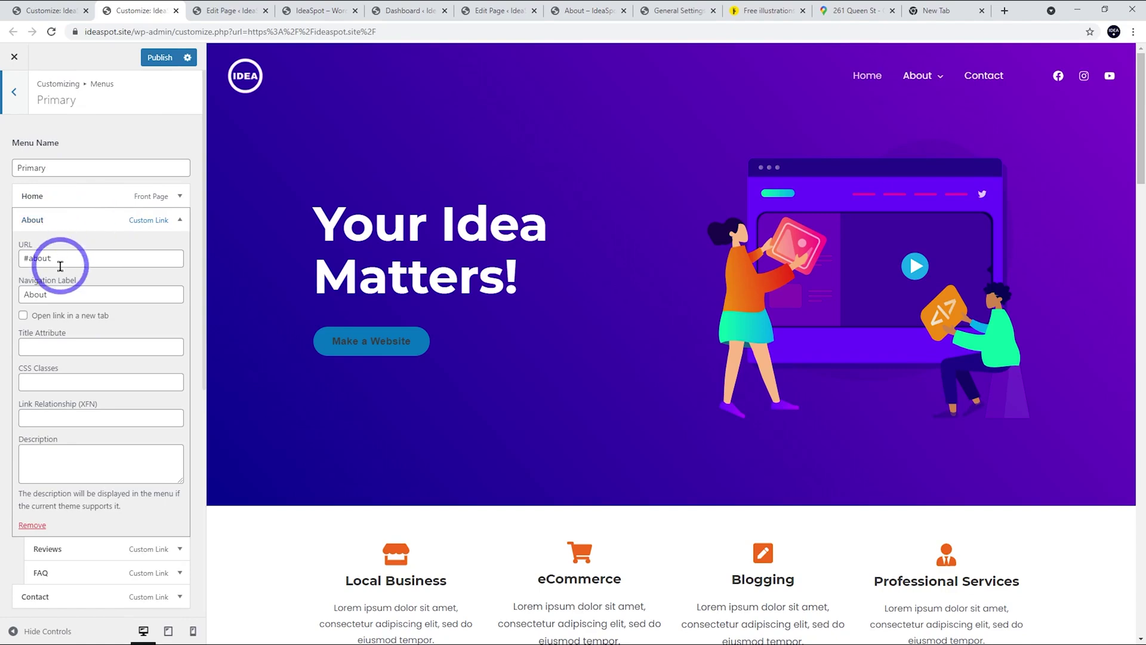
key("ctrl+a")
key("ctrl+v")
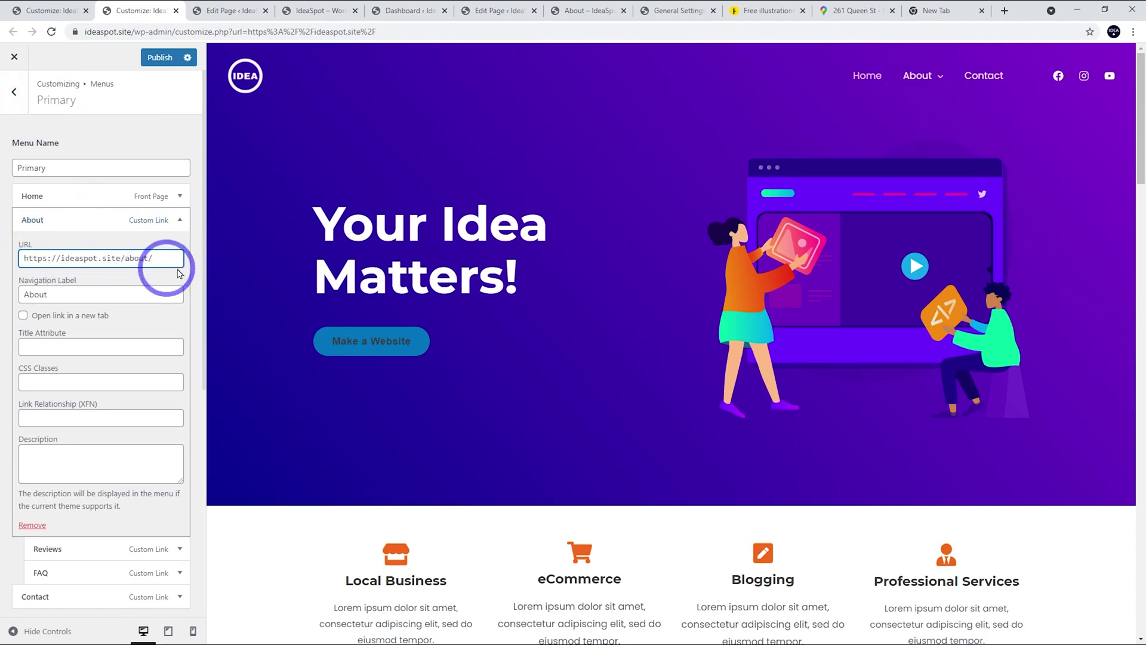
left_click(159, 60)
Step: Add the About page to the Primary menu as a page item
scroll(98, 274, "down", 3)
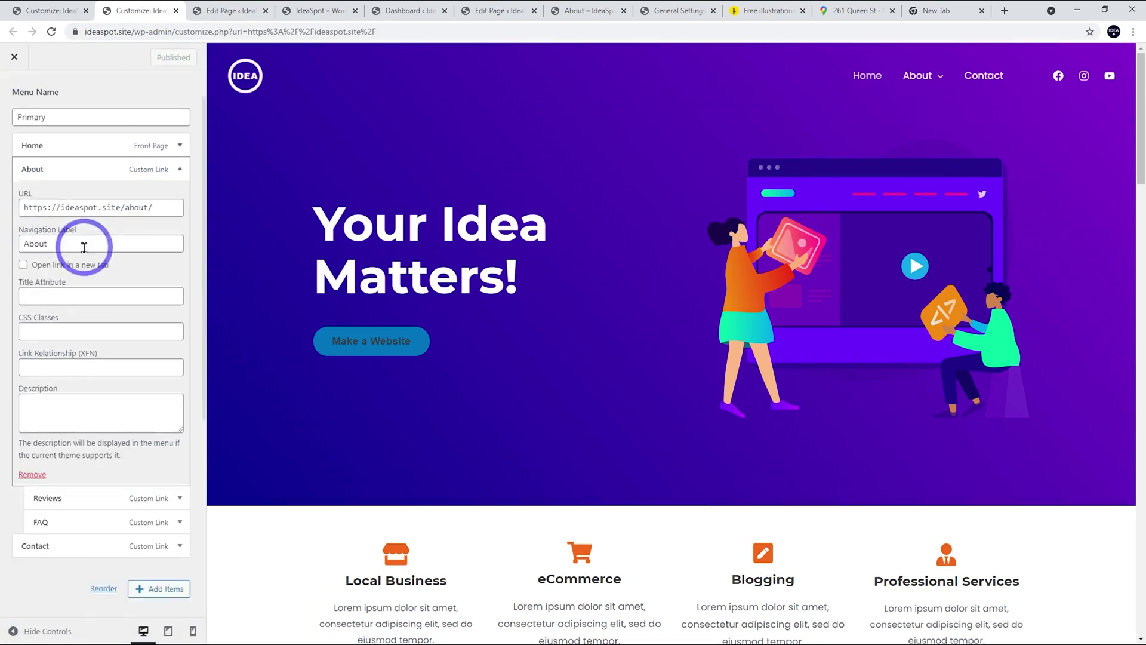
left_click(157, 460)
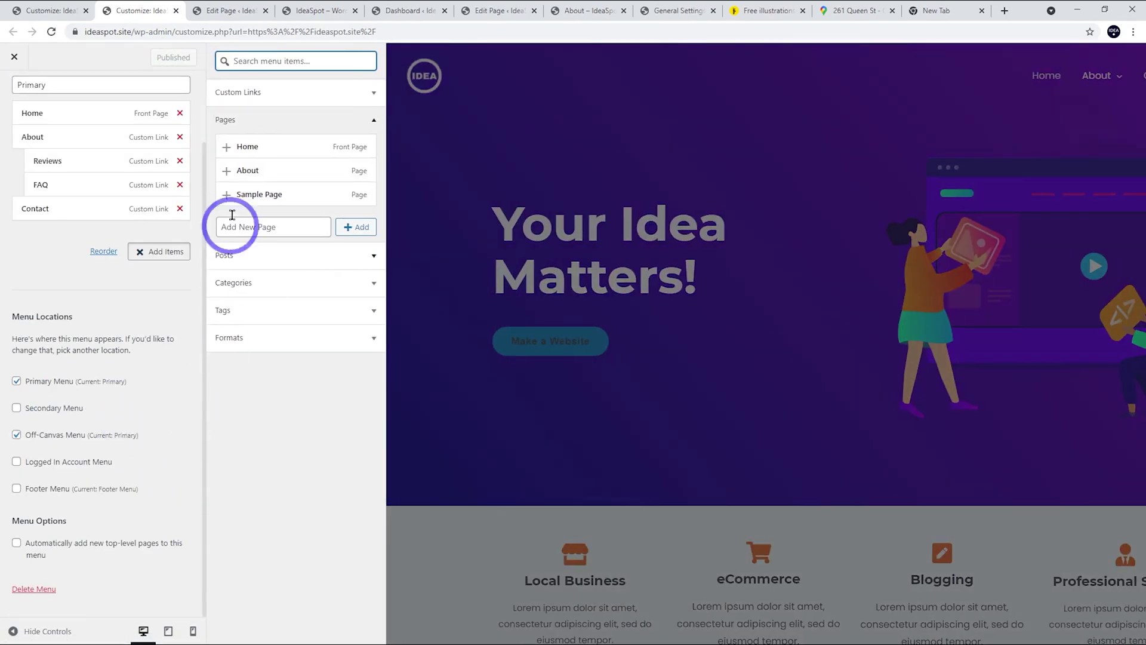
left_click(228, 172)
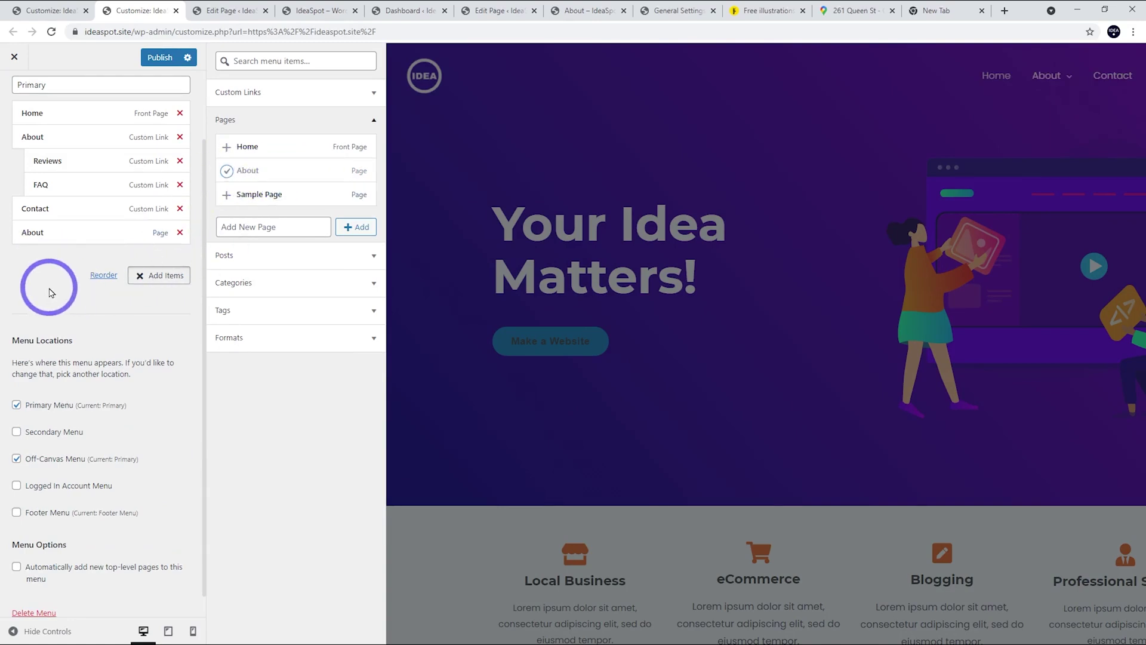
left_click(147, 275)
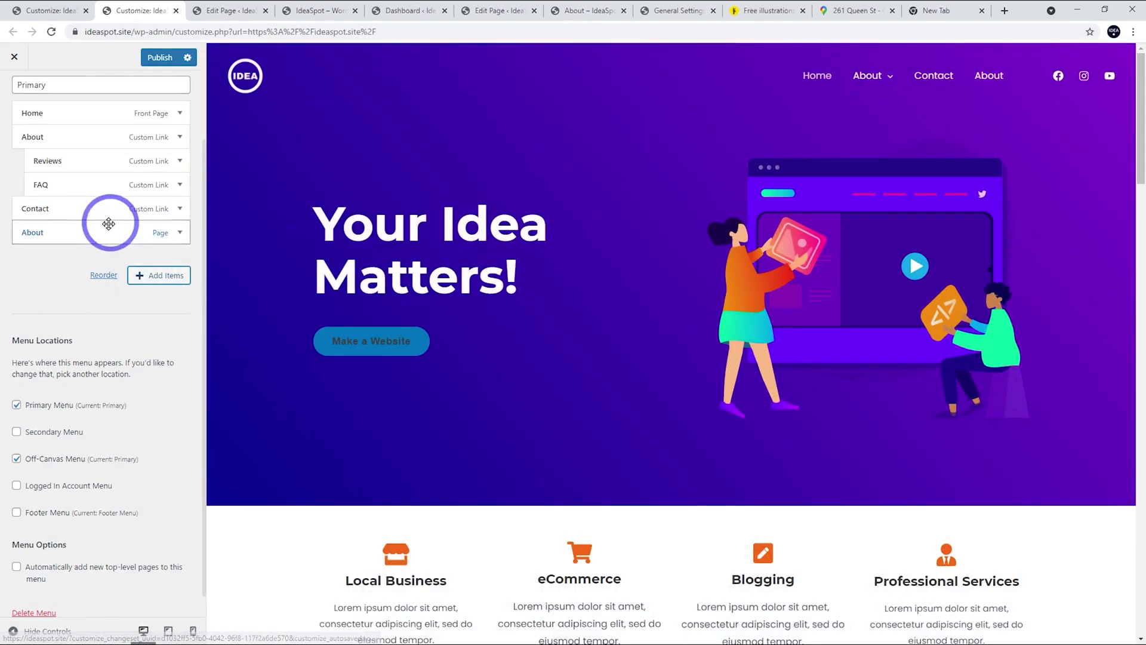
Step: Remove the extra About page item at the end of the Primary menu and publish
left_click(77, 232)
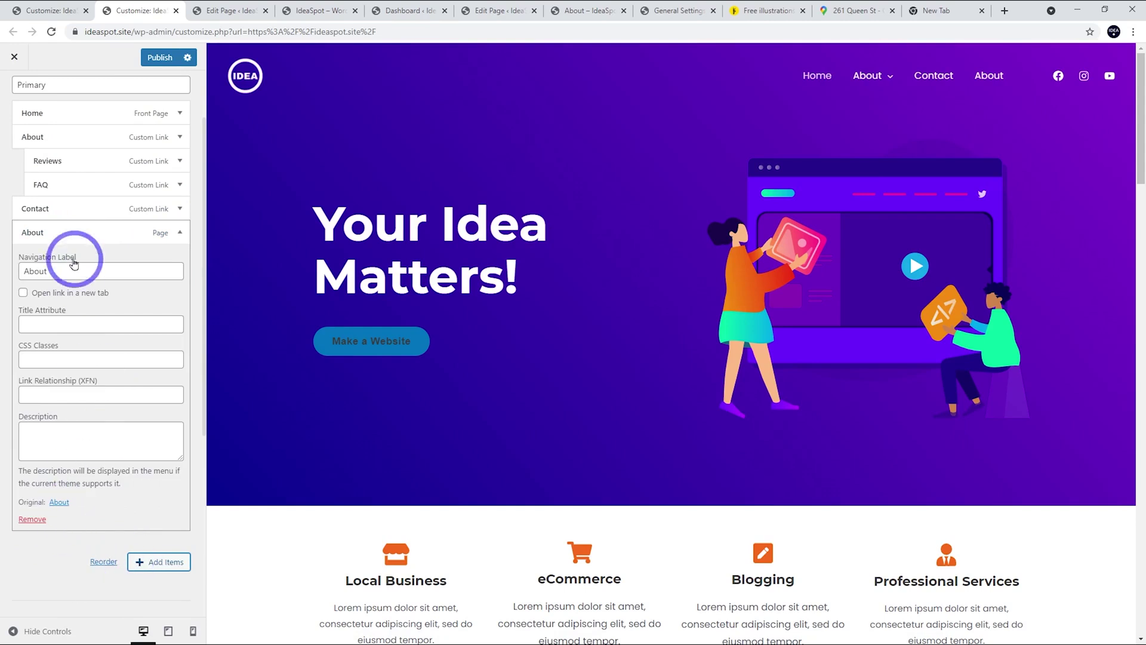
left_click(32, 518)
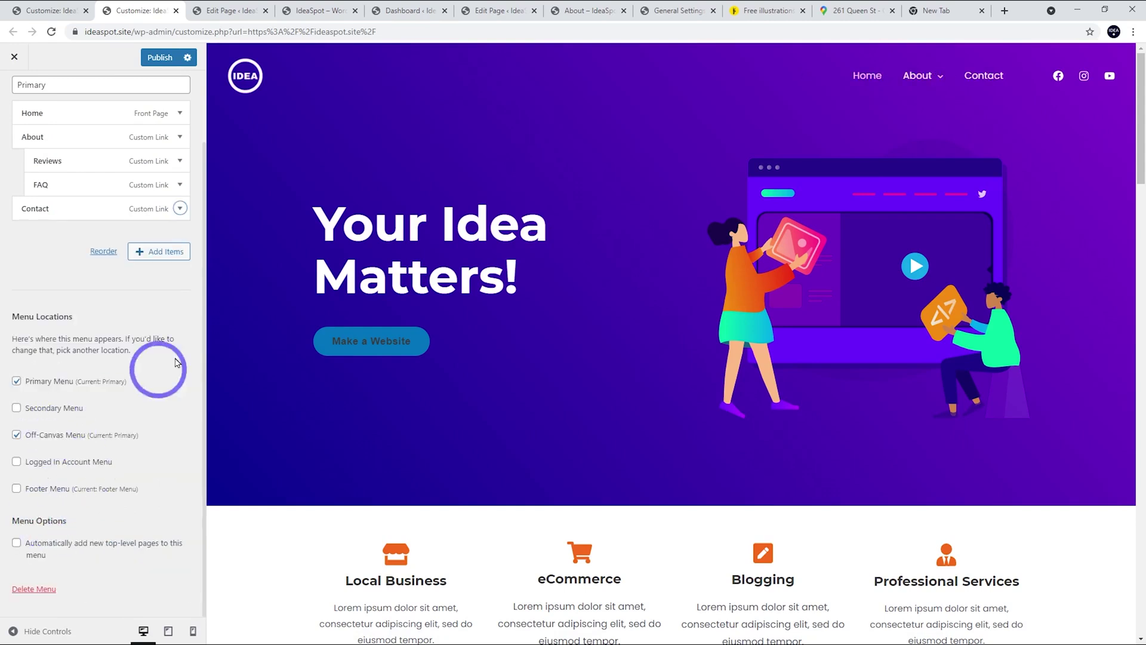
left_click(177, 58)
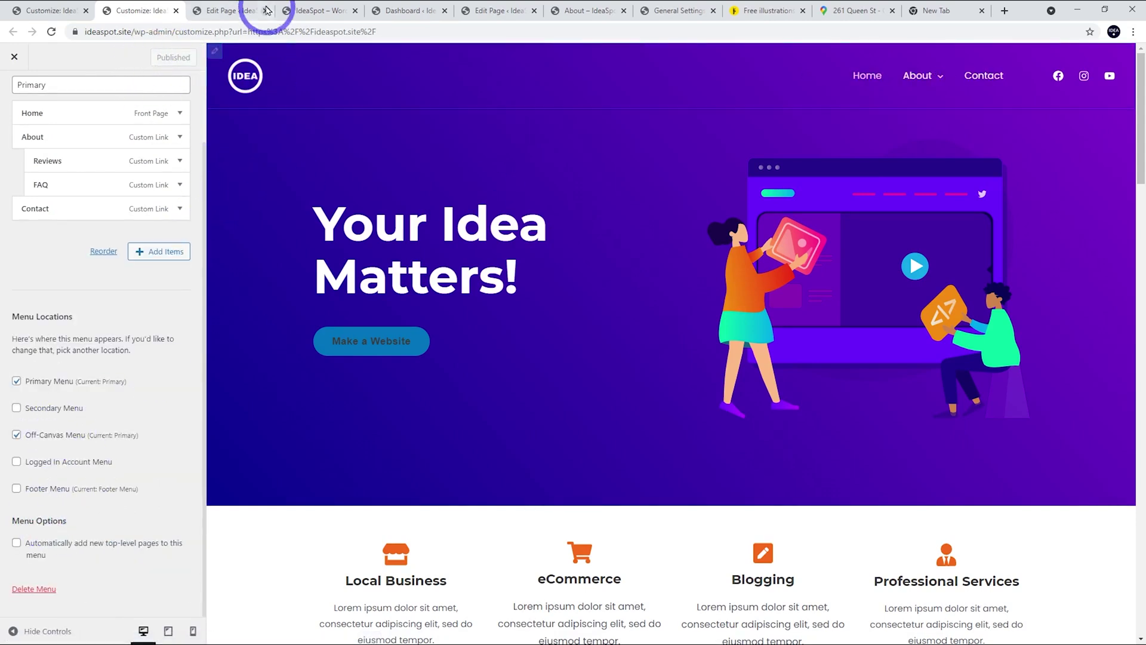
Step: Test the live site's Home and About navigation links, including the Reviews and FAQ submenu links
left_click(301, 6)
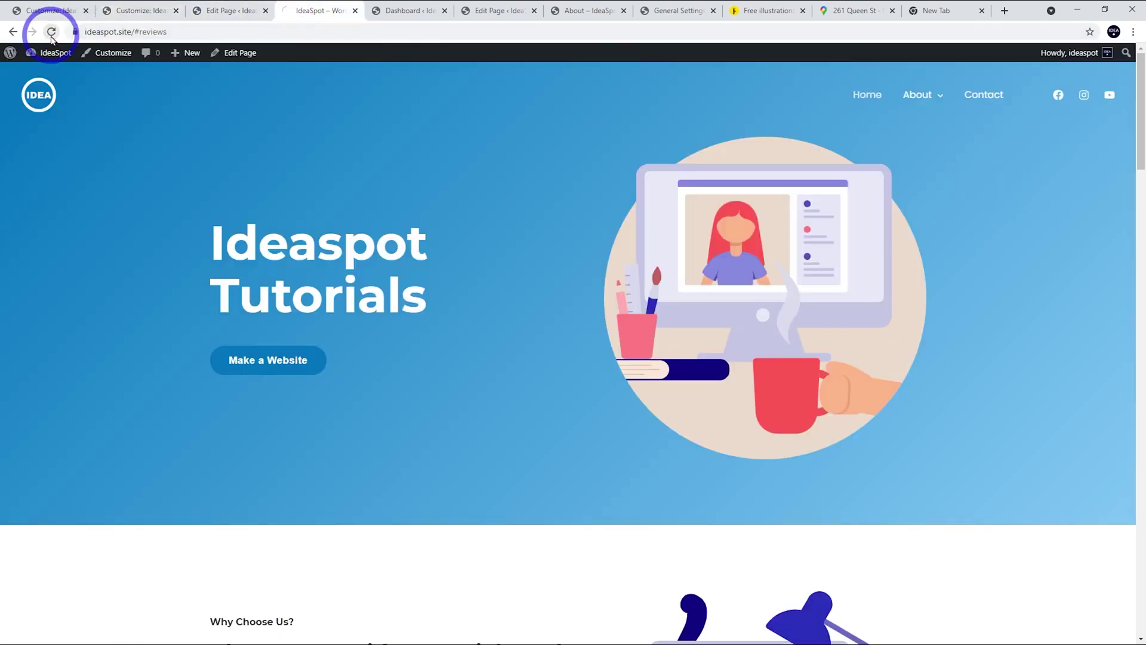
mouse_move(917, 101)
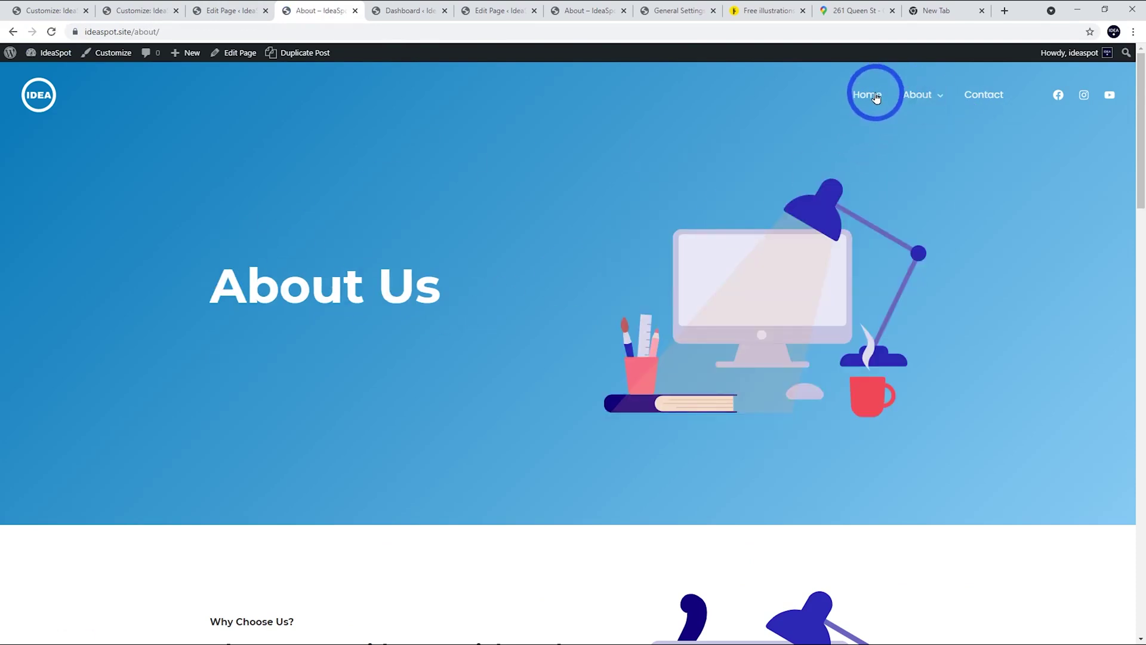
left_click(876, 98)
mouse_move(907, 97)
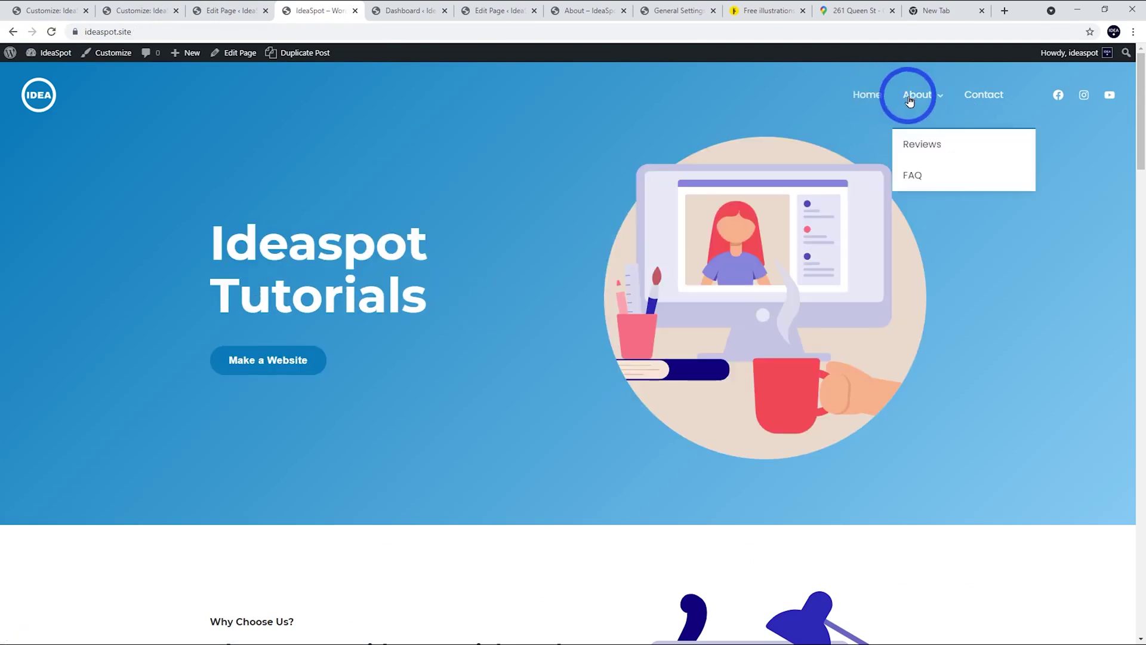
left_click(916, 148)
left_click_drag(1136, 417, 1134, 44)
mouse_move(914, 100)
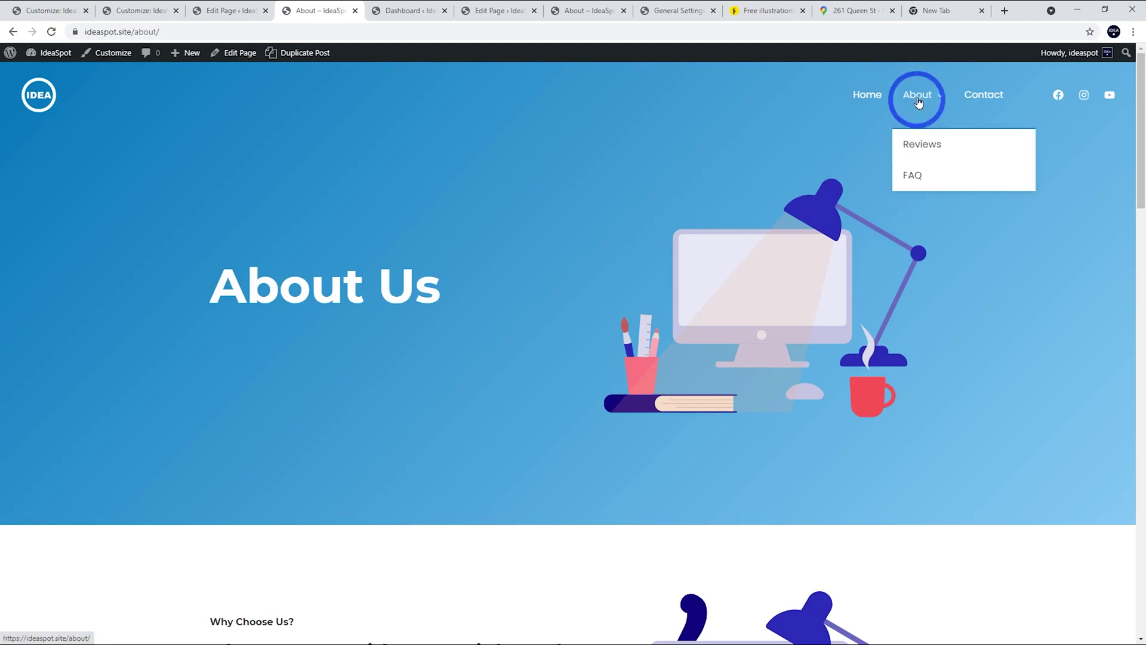
left_click(913, 173)
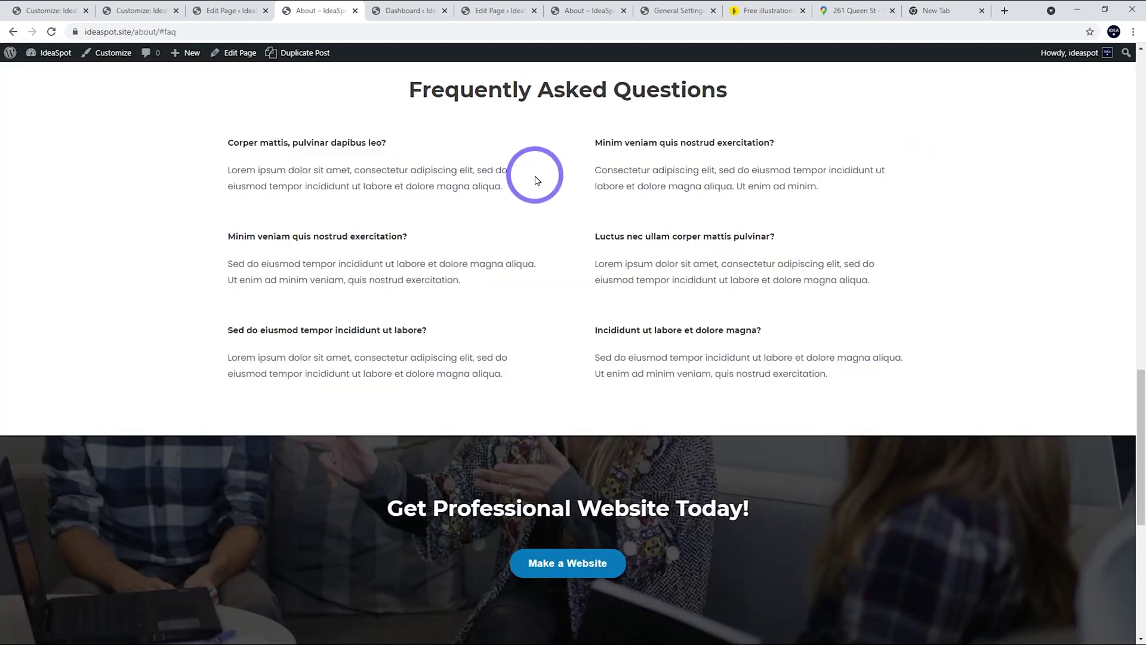
scroll(629, 238, "up", 15)
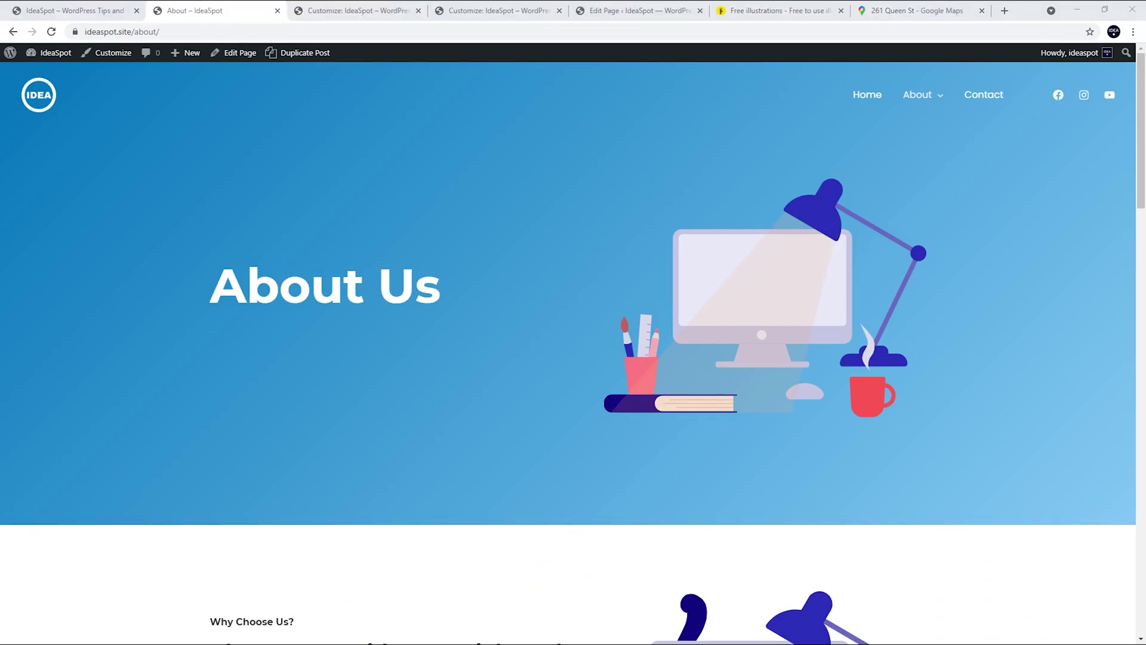
Step: Test the Know More button in the Why Choose Us section of the live About page
scroll(543, 277, "down", 5)
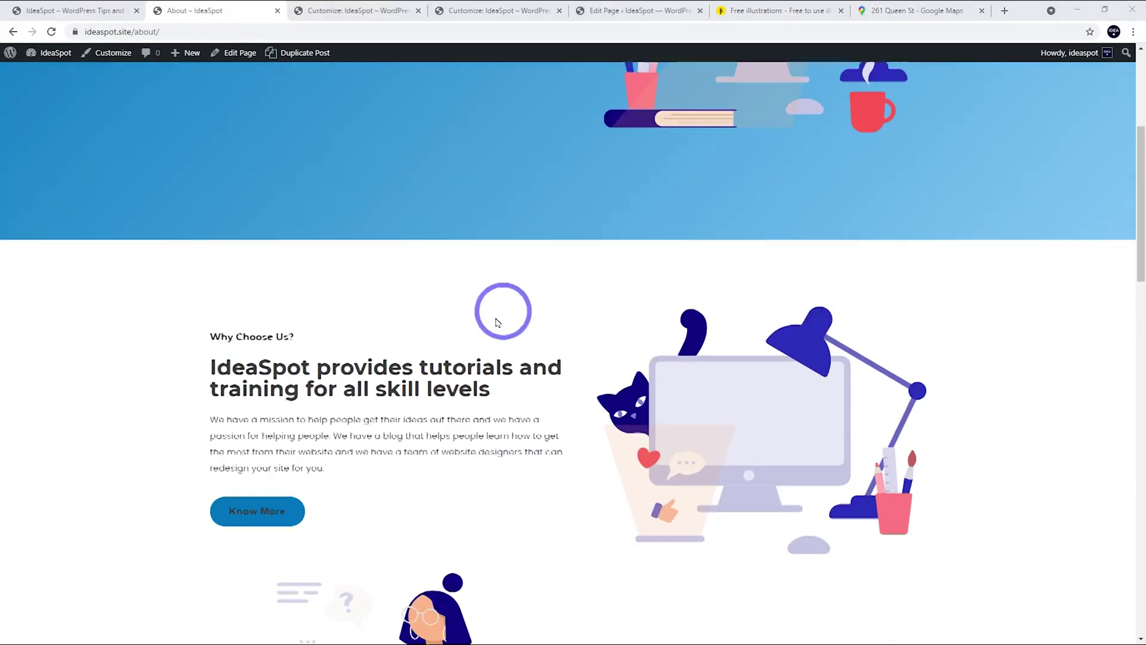
left_click(258, 510)
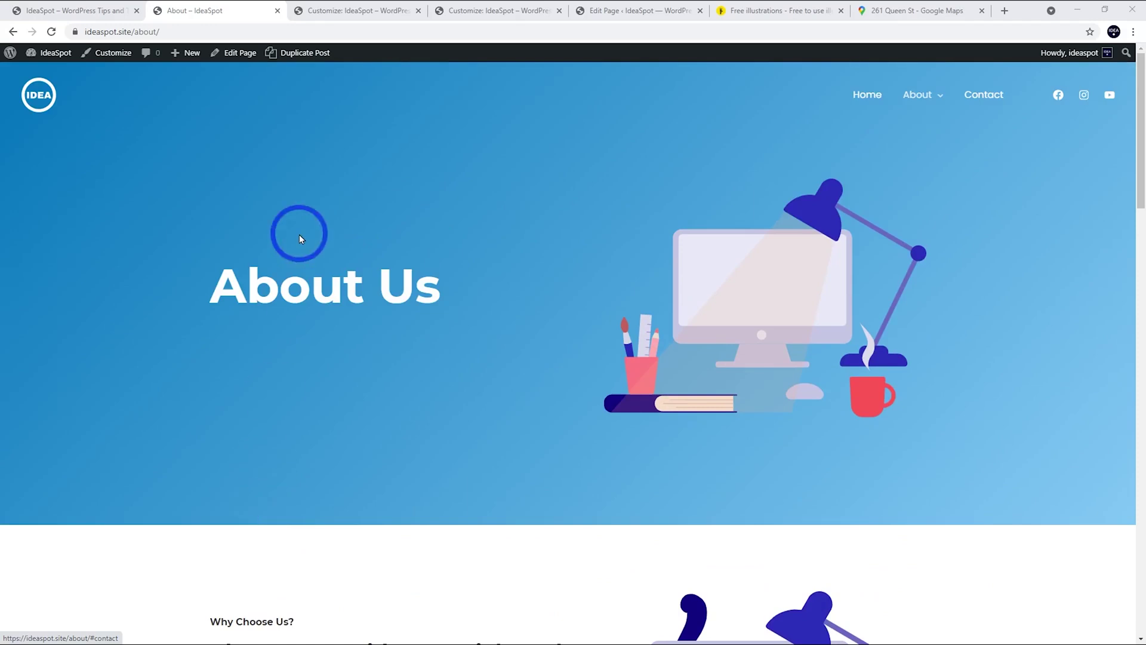
Step: In the Customizer's global button settings, set the normal text color to the off-white palette swatch and publish the change
left_click(333, 12)
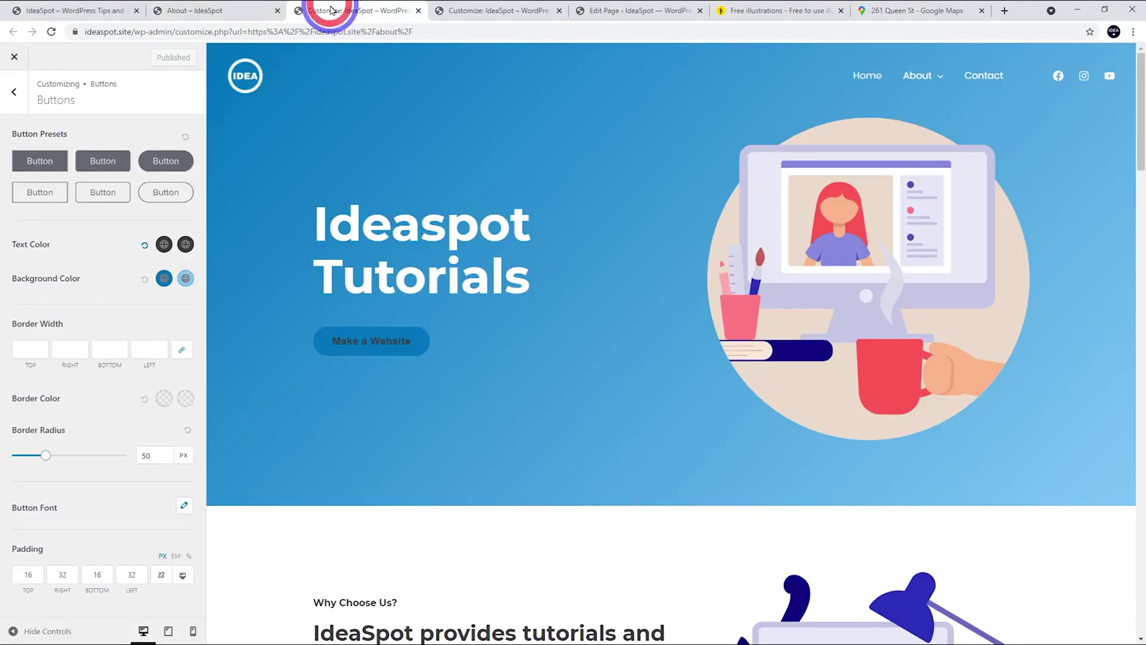
left_click(15, 92)
left_click(15, 93)
left_click(48, 206)
left_click(46, 204)
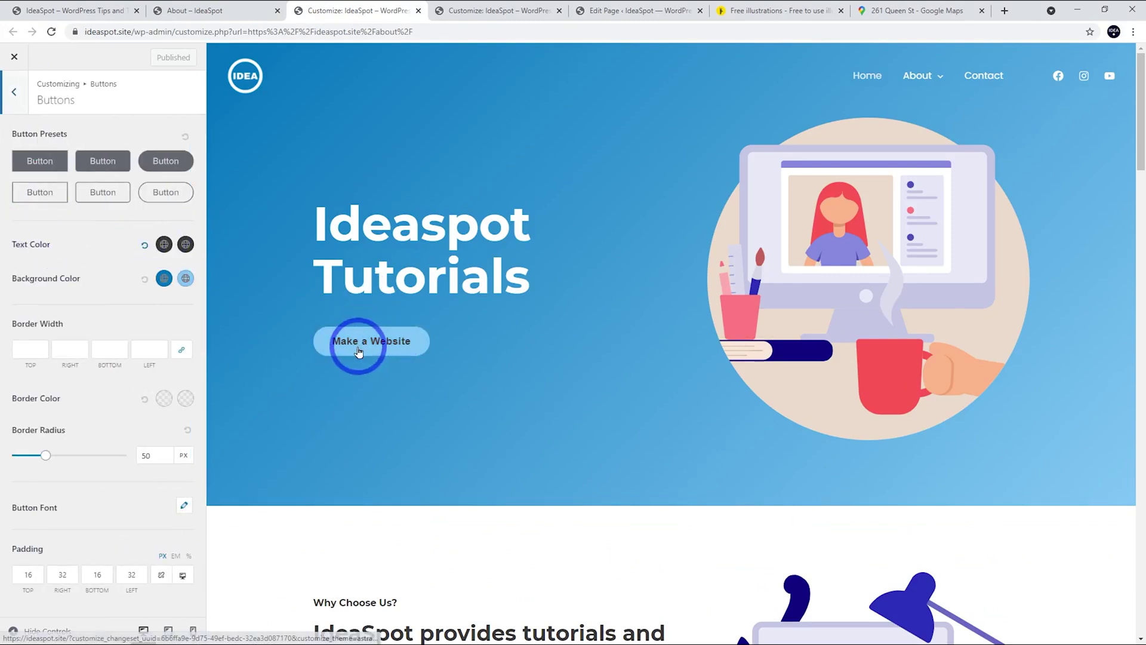
left_click(164, 244)
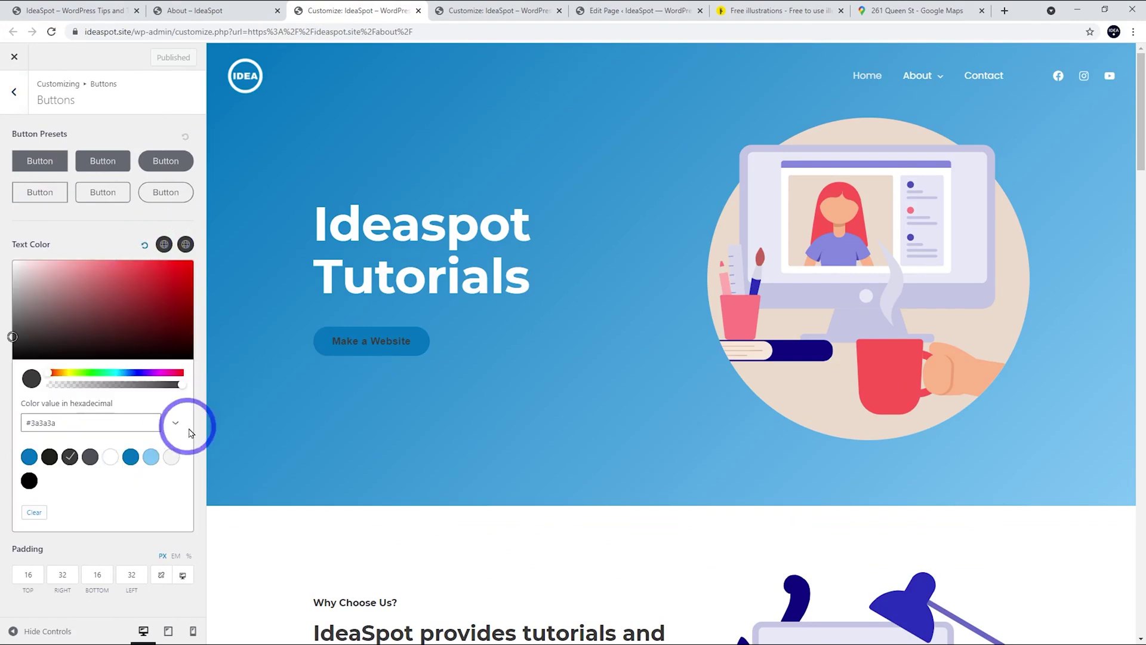
left_click(172, 457)
left_click(84, 241)
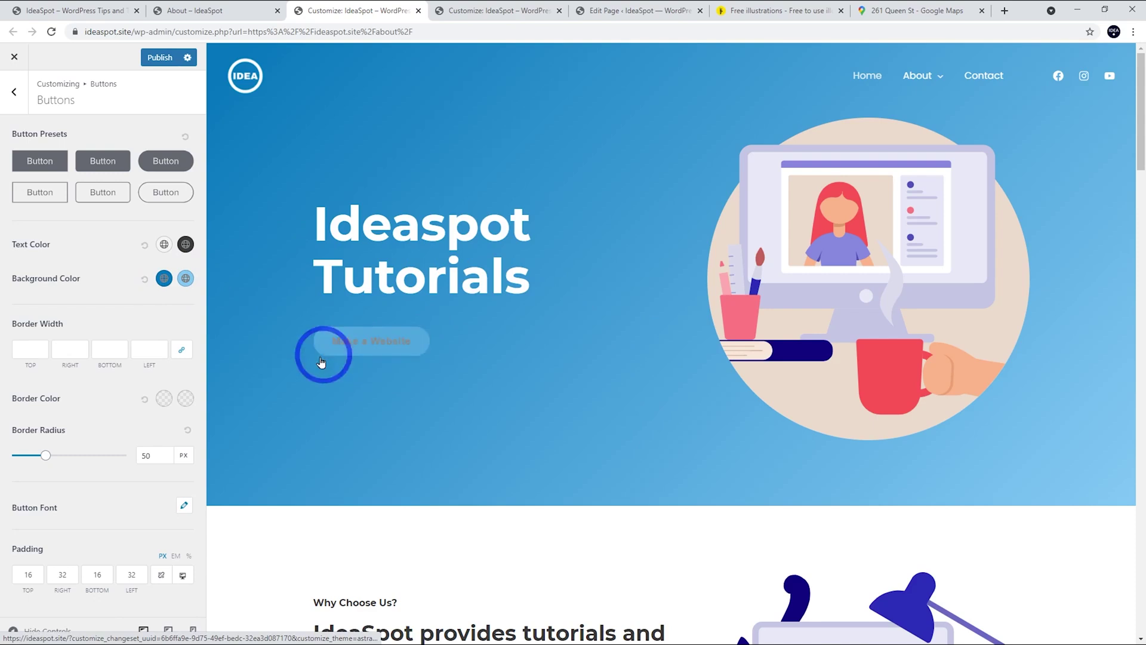
left_click(158, 57)
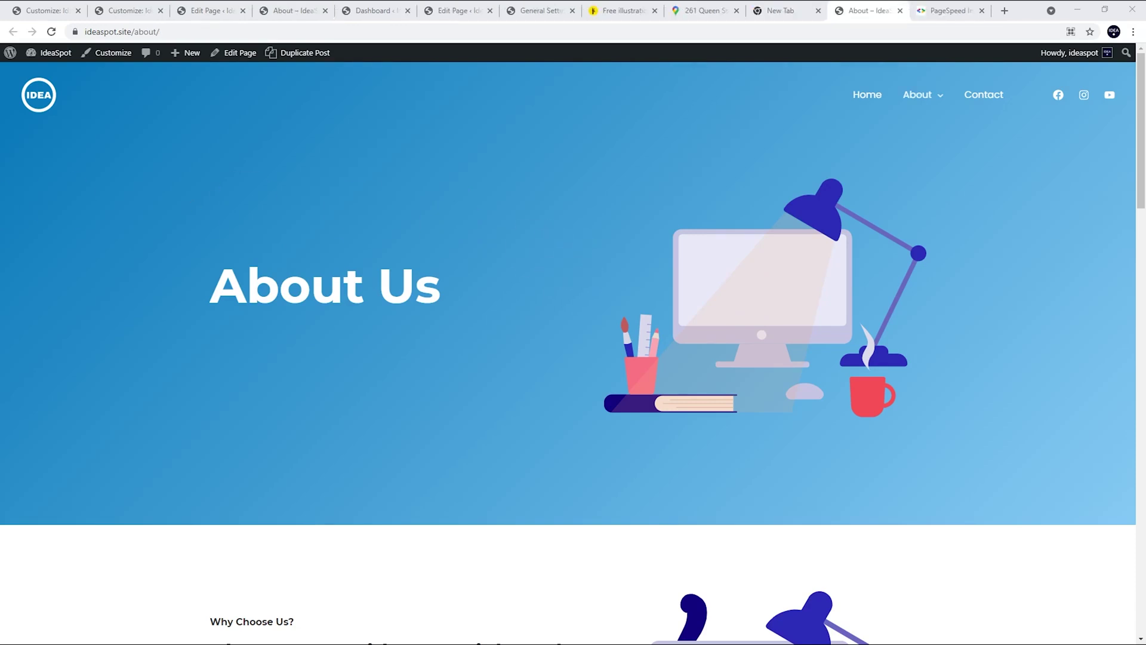
Step: Review the live About page and compare its mobile and desktop results in PageSpeed Insights
scroll(800, 334, "down", 7)
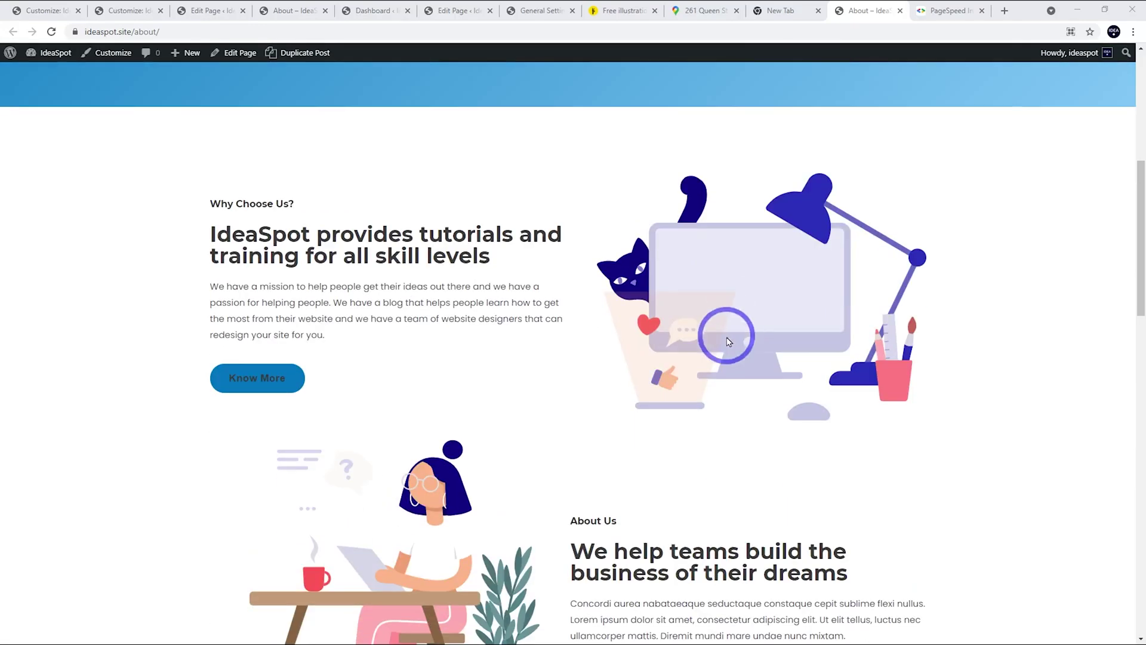
scroll(699, 362, "up", 7)
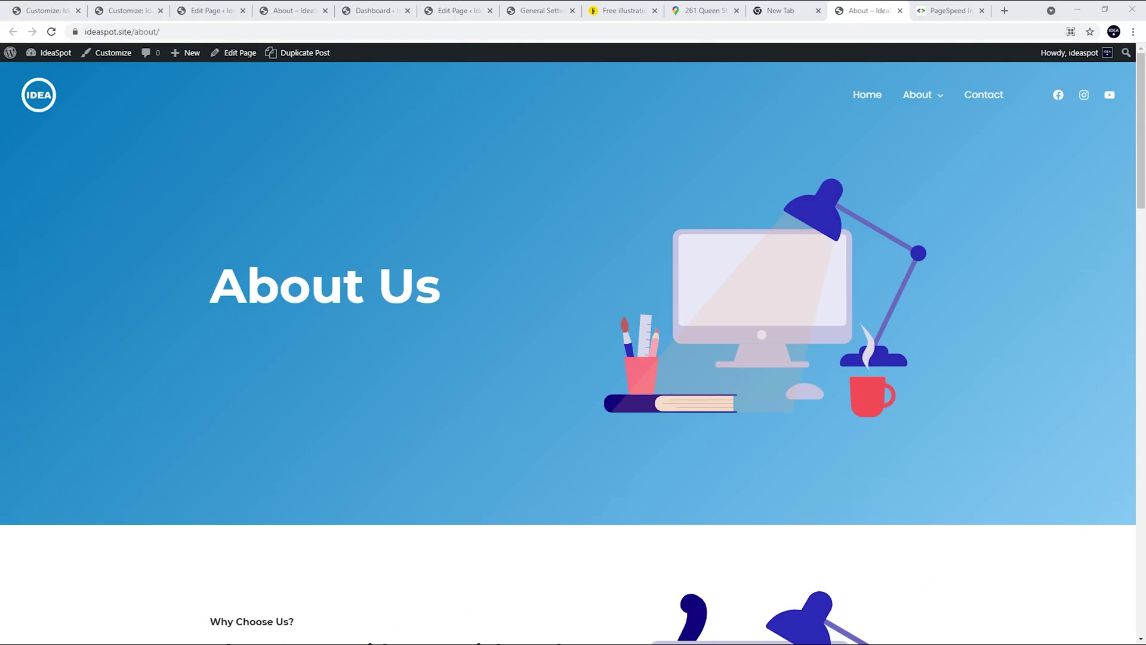
key("ctrl+Tab")
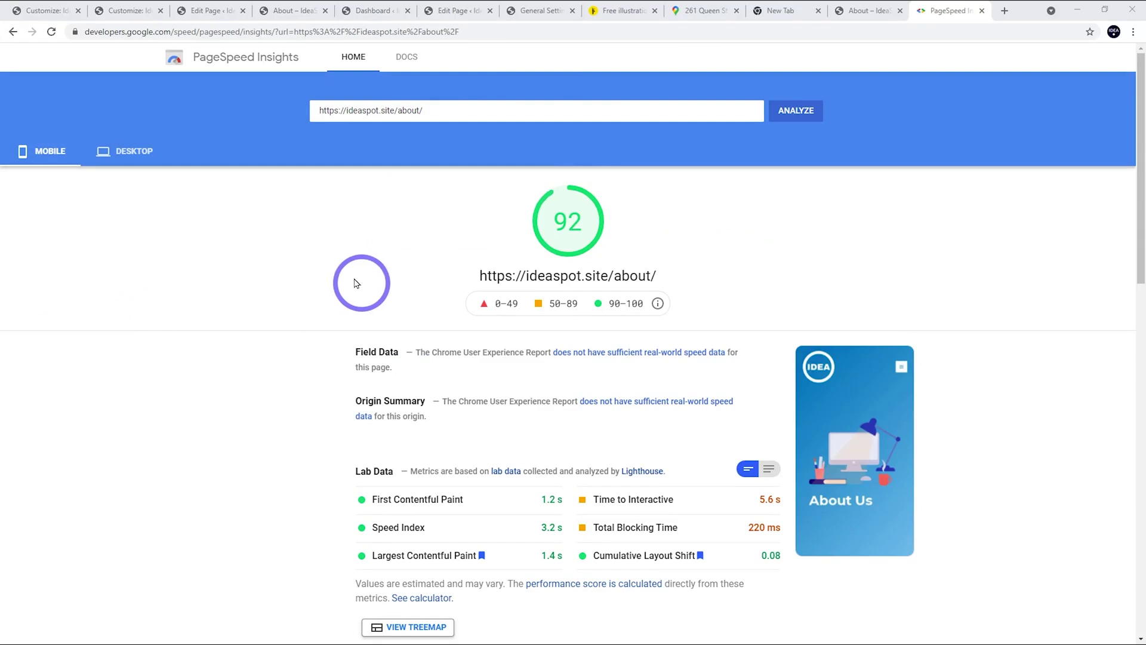
left_click(117, 160)
left_click(38, 151)
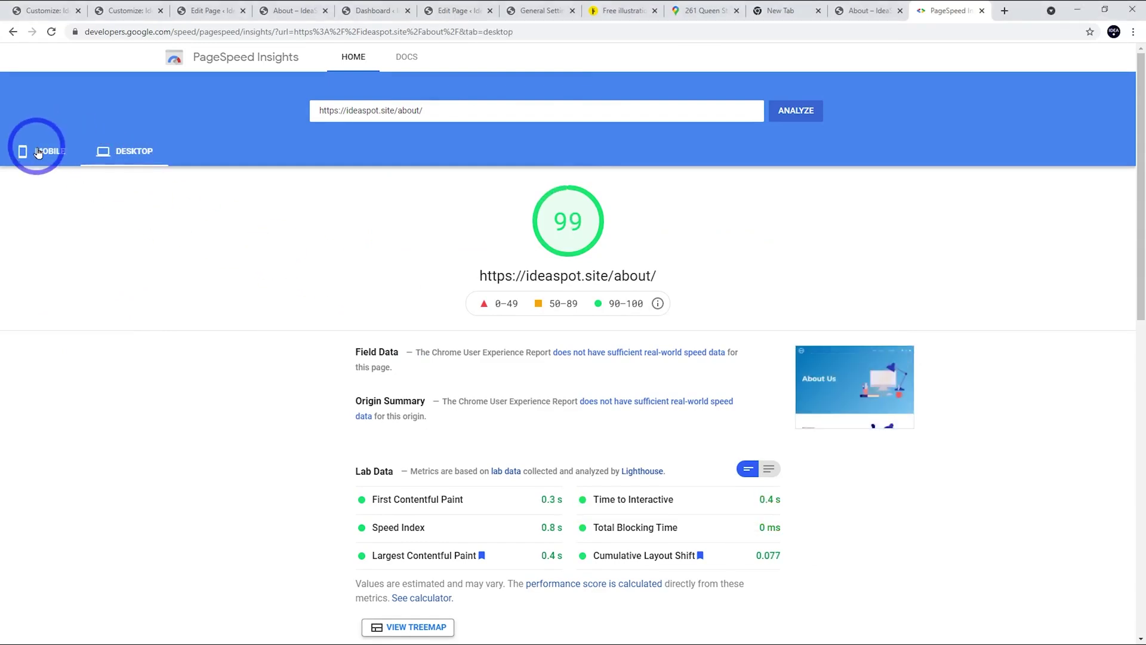